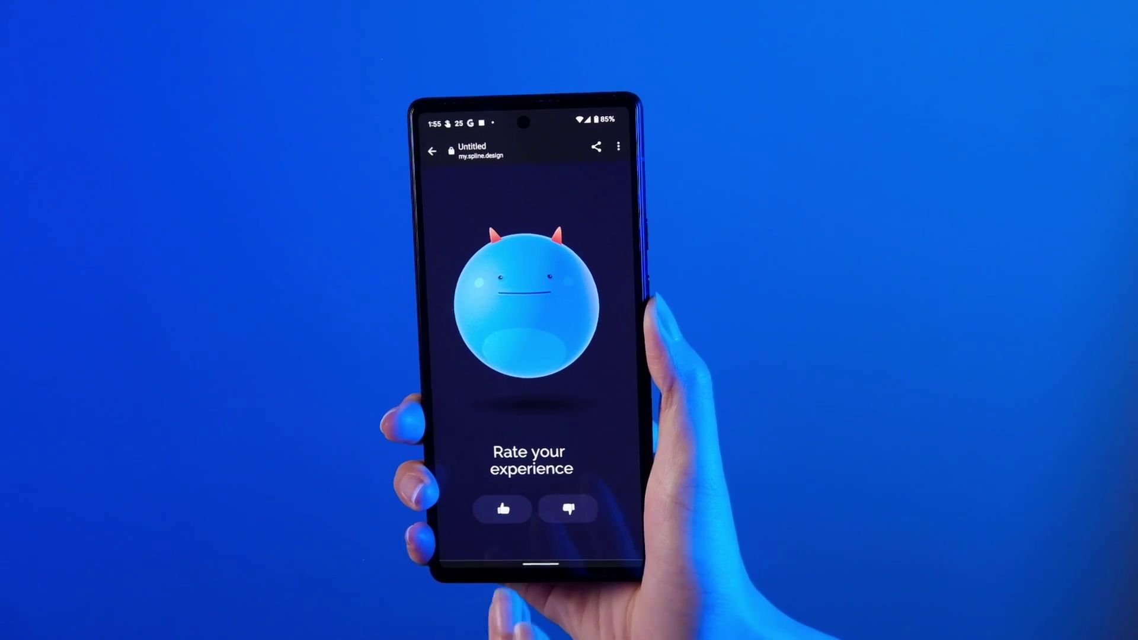
left_click(502, 509)
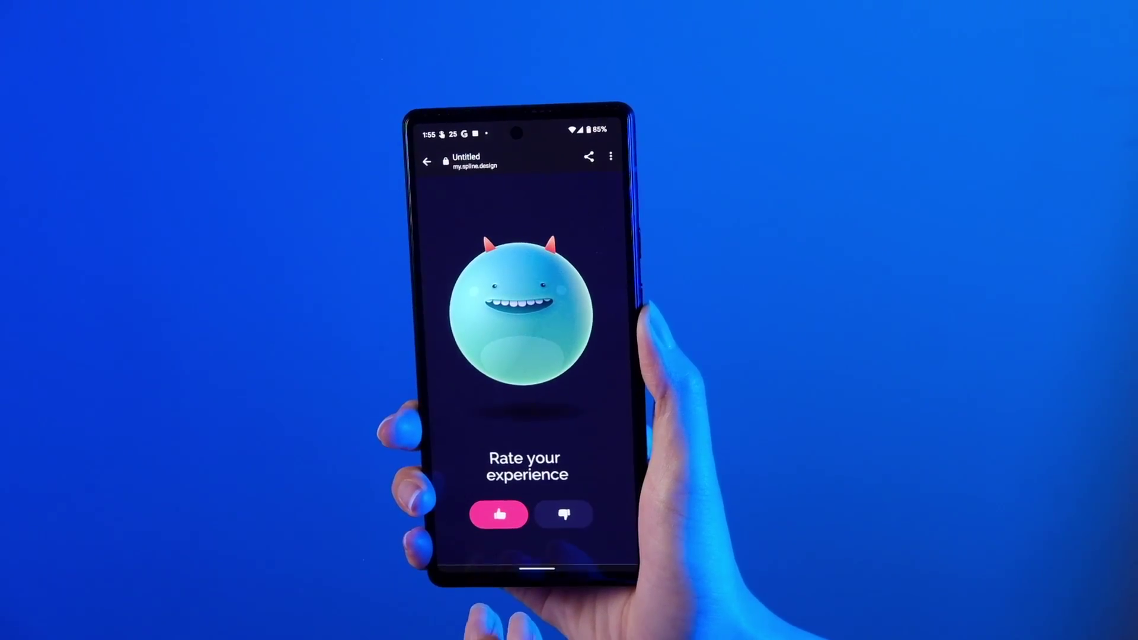
left_click(563, 515)
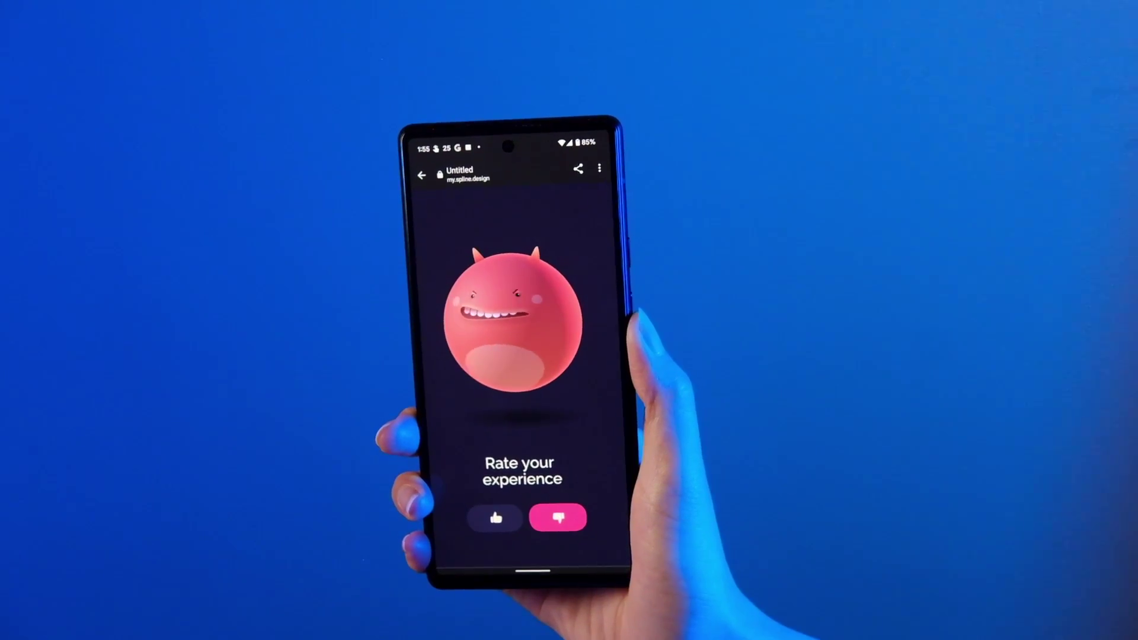
left_click(495, 521)
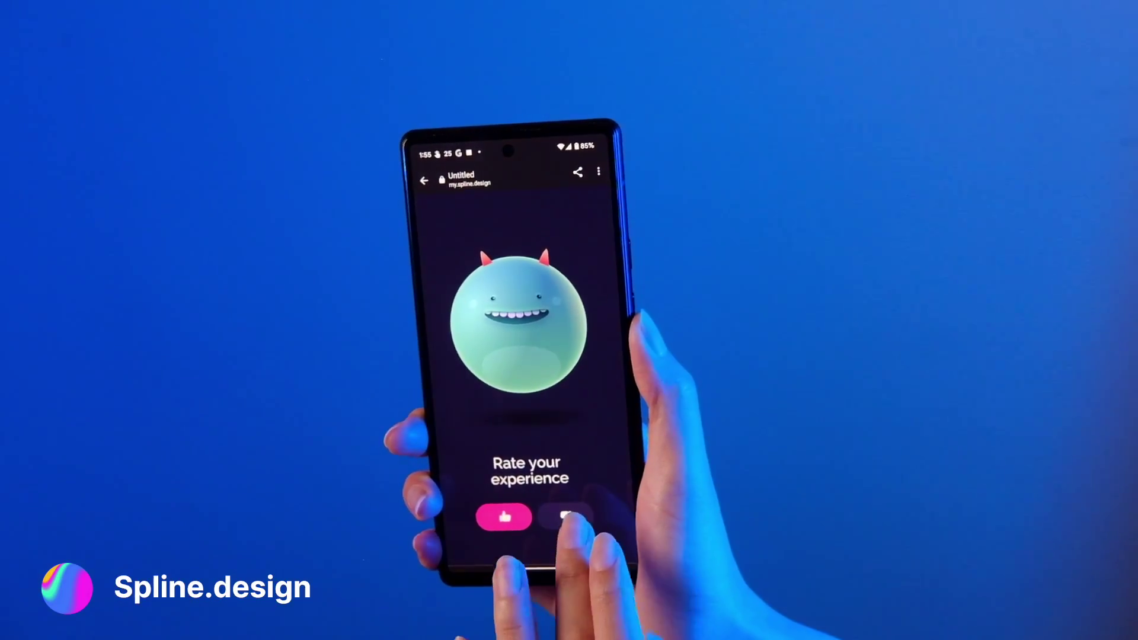
left_click(564, 517)
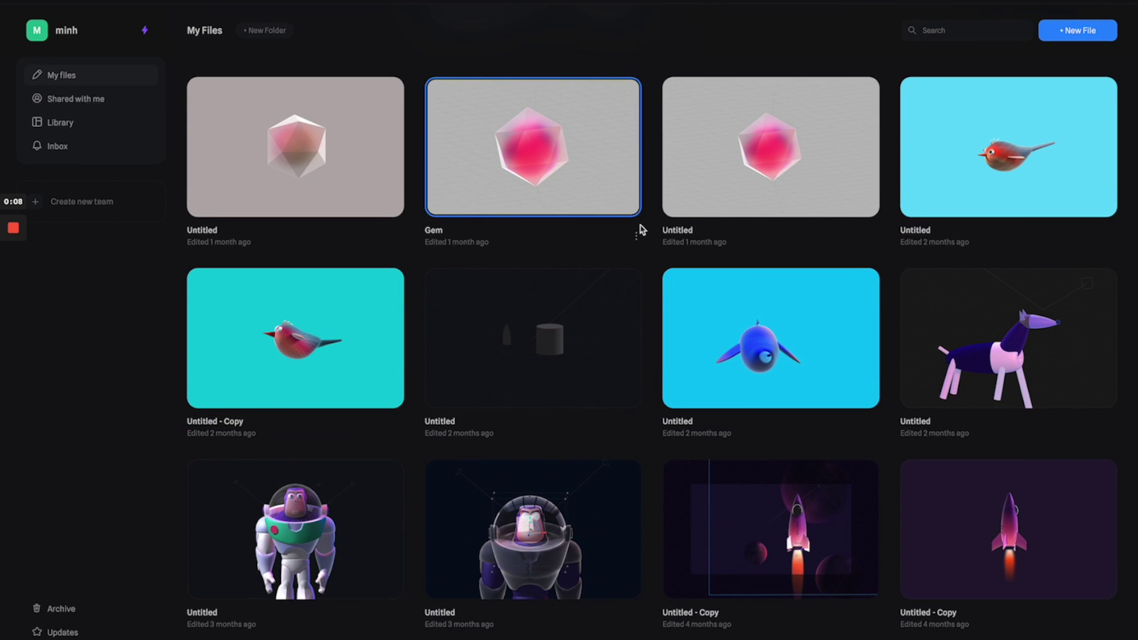
Create a new file and delete the default rectangle from the scene.
left_click(1070, 33)
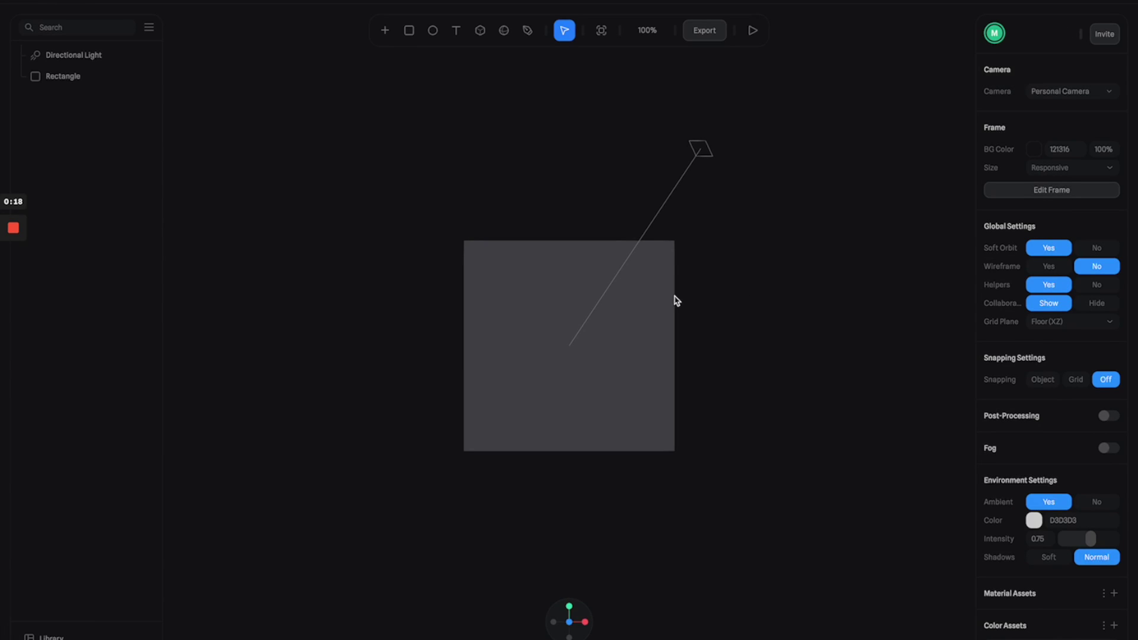
left_click(673, 298)
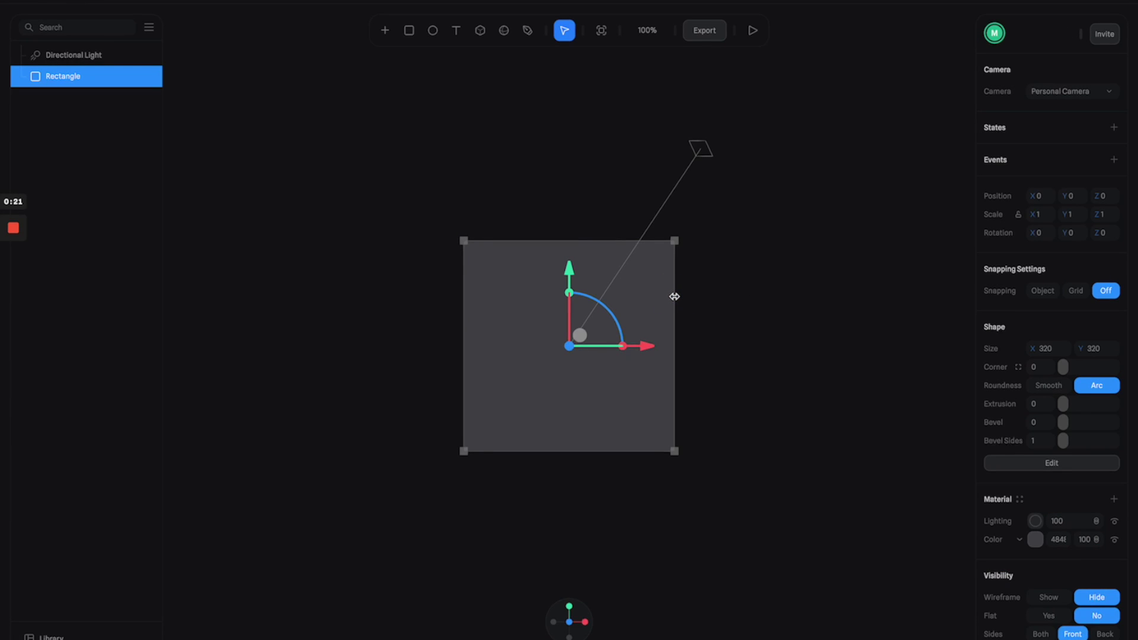
key("Delete")
left_click(734, 308)
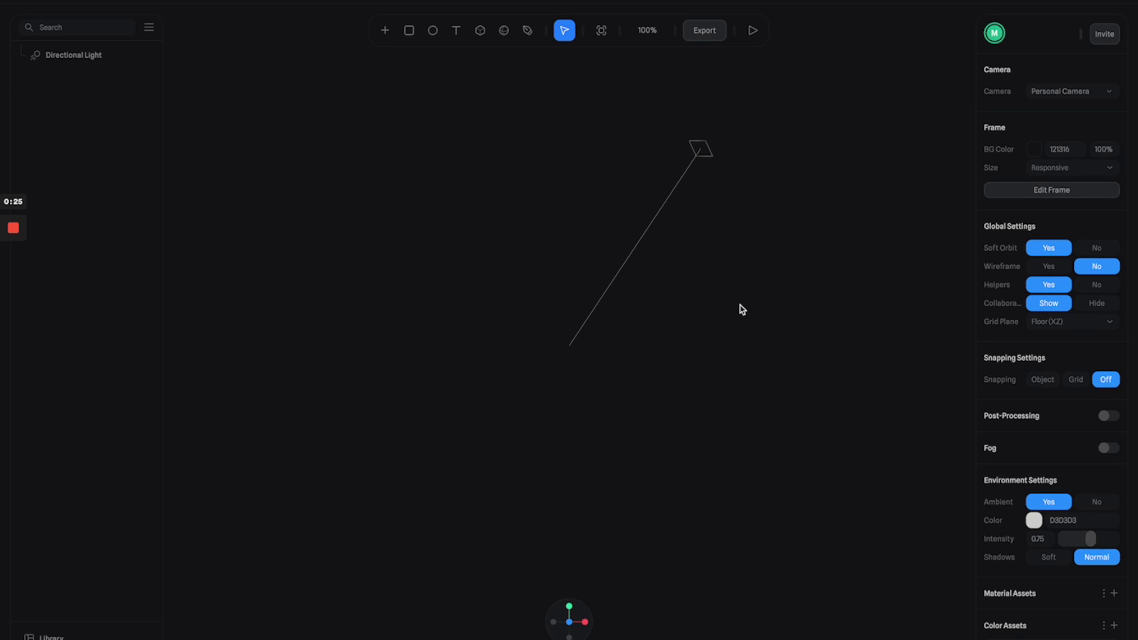
Add a sphere about 306 units in diameter at the scene's centre and raise it along the Y axis to about 129.
left_click(384, 30)
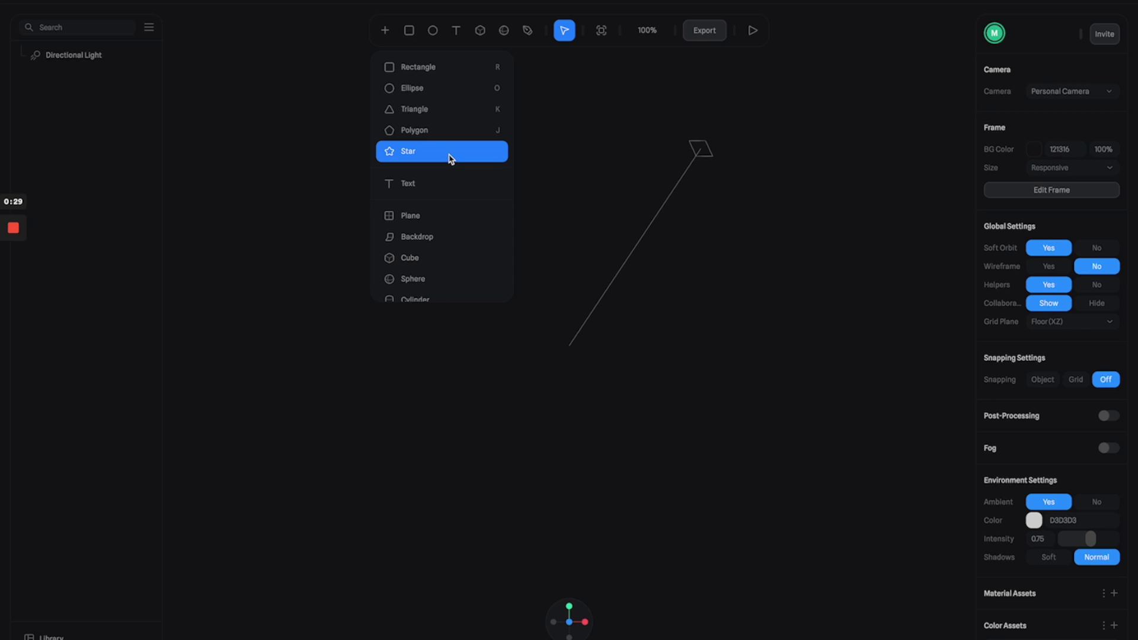
left_click(466, 283)
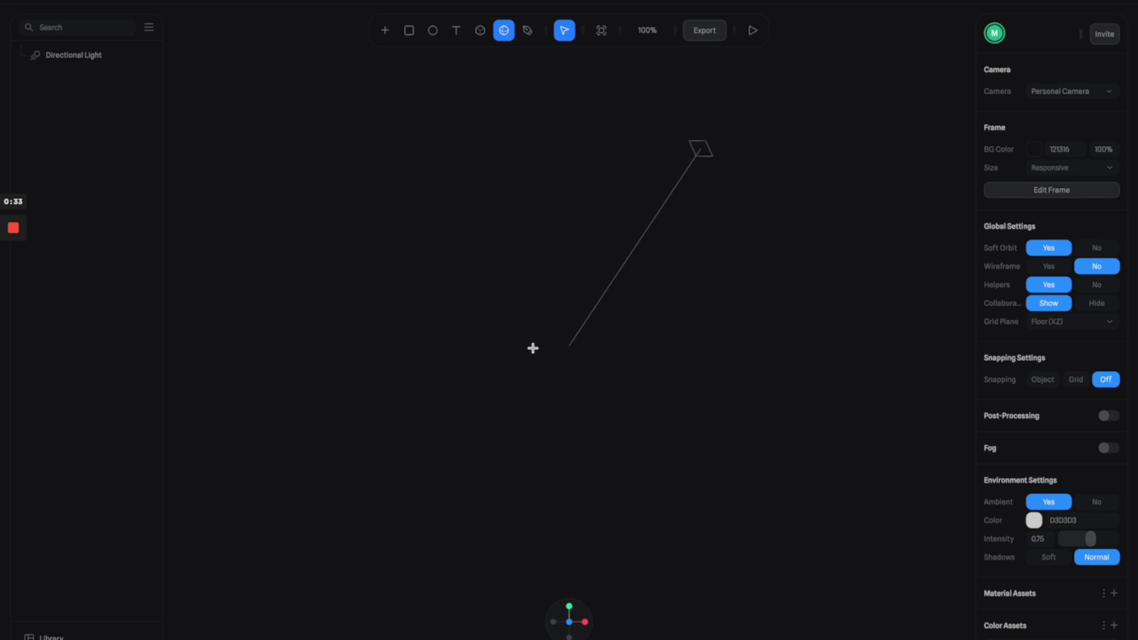
left_click(570, 346)
left_click_drag(604, 312, 657, 268)
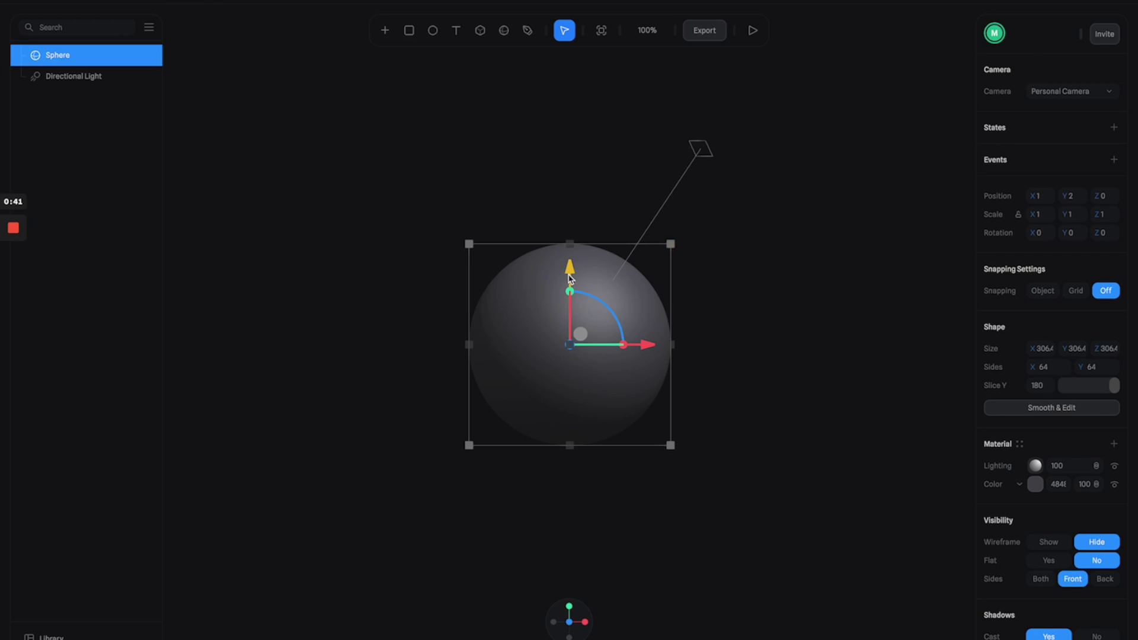
left_click_drag(569, 263, 569, 190)
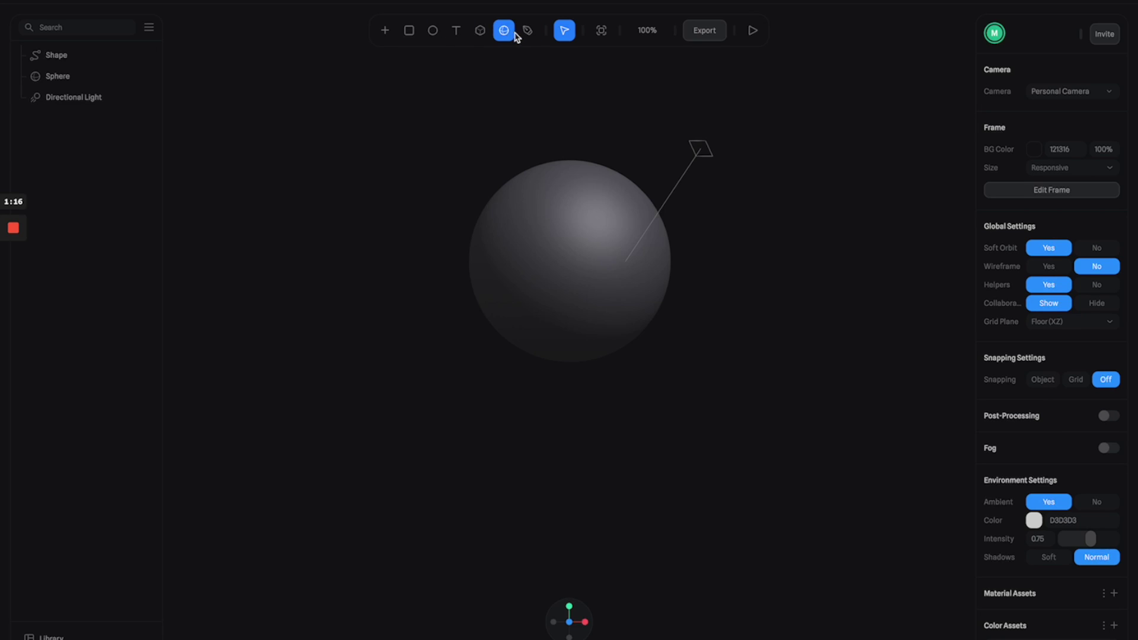
Draw a closed three-point horn shape, about 53 by 141, below the sphere with the Pen tool and finish shape editing.
left_click(526, 32)
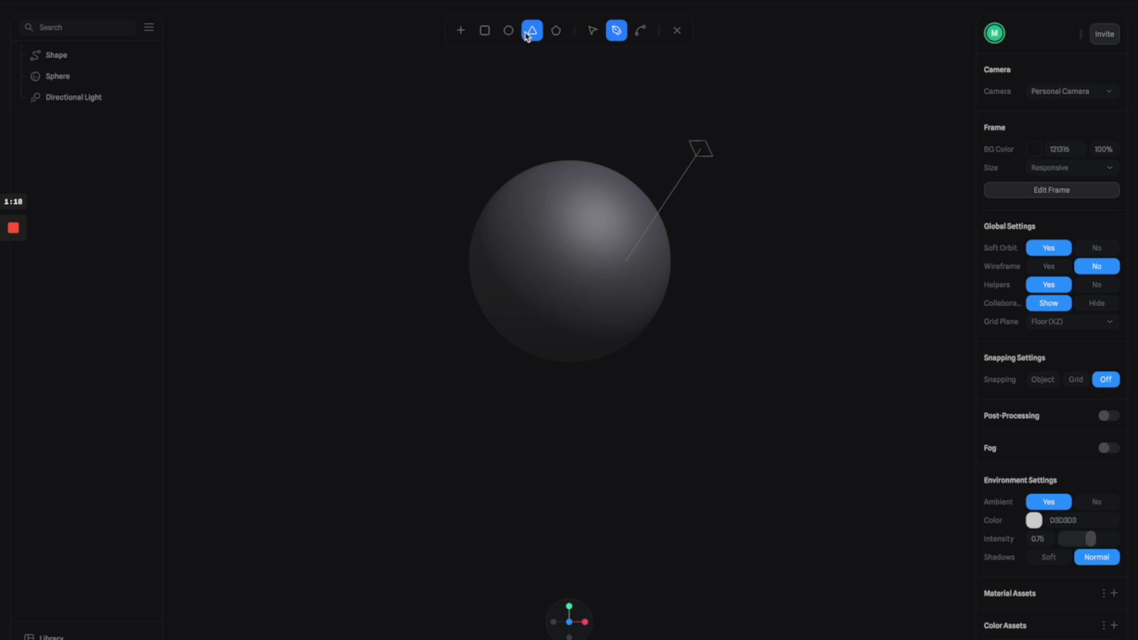
left_click(554, 445)
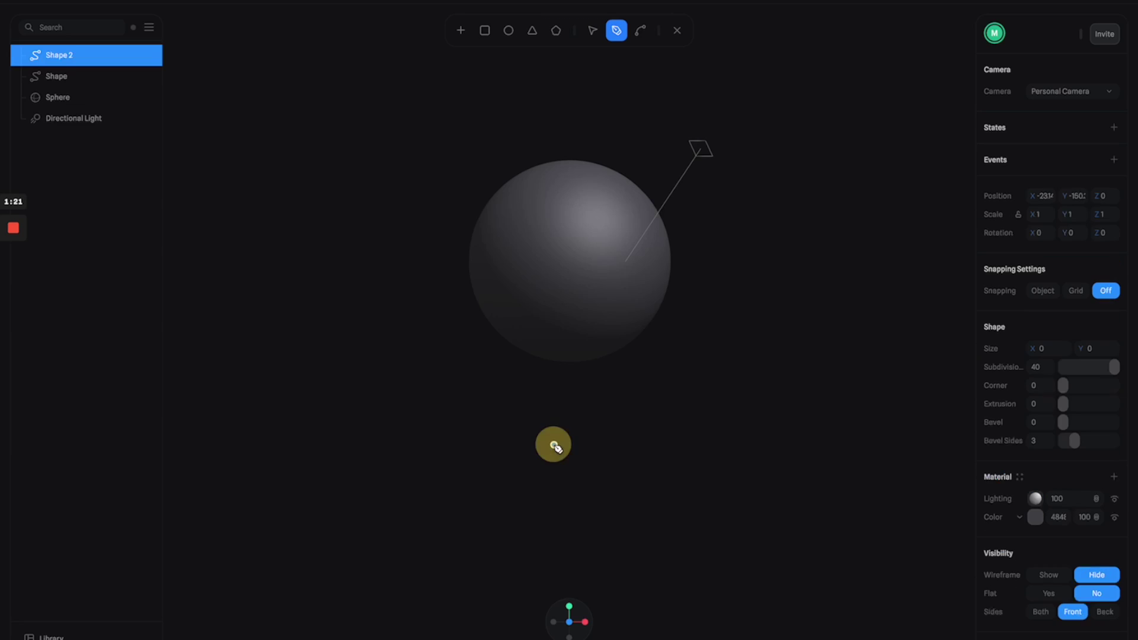
left_click(581, 376)
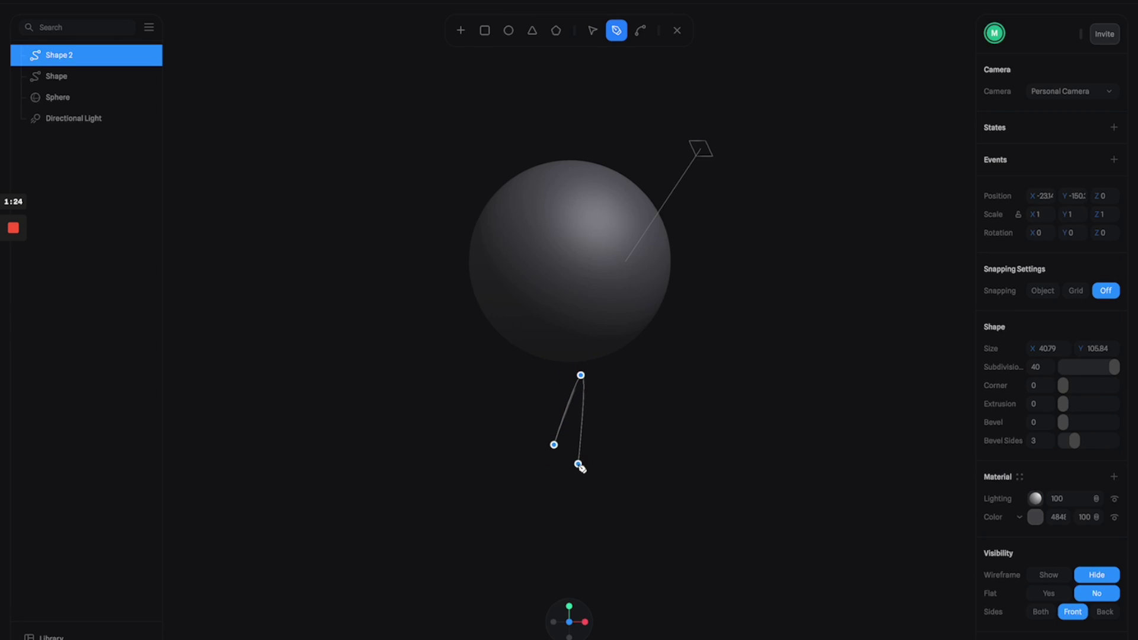
left_click(588, 467)
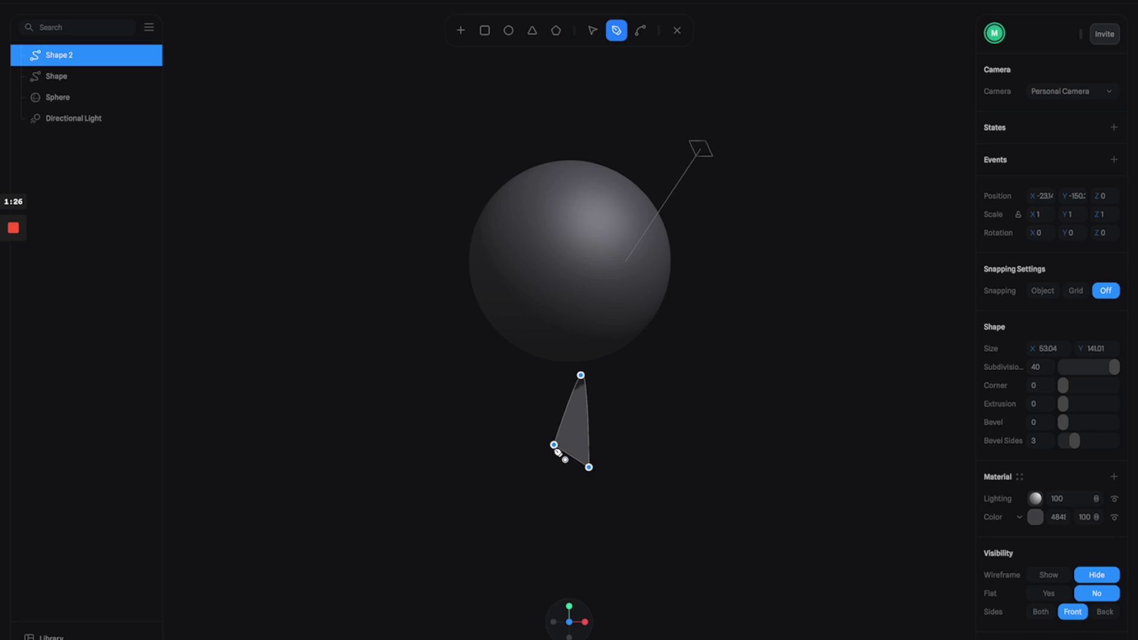
left_click(555, 446)
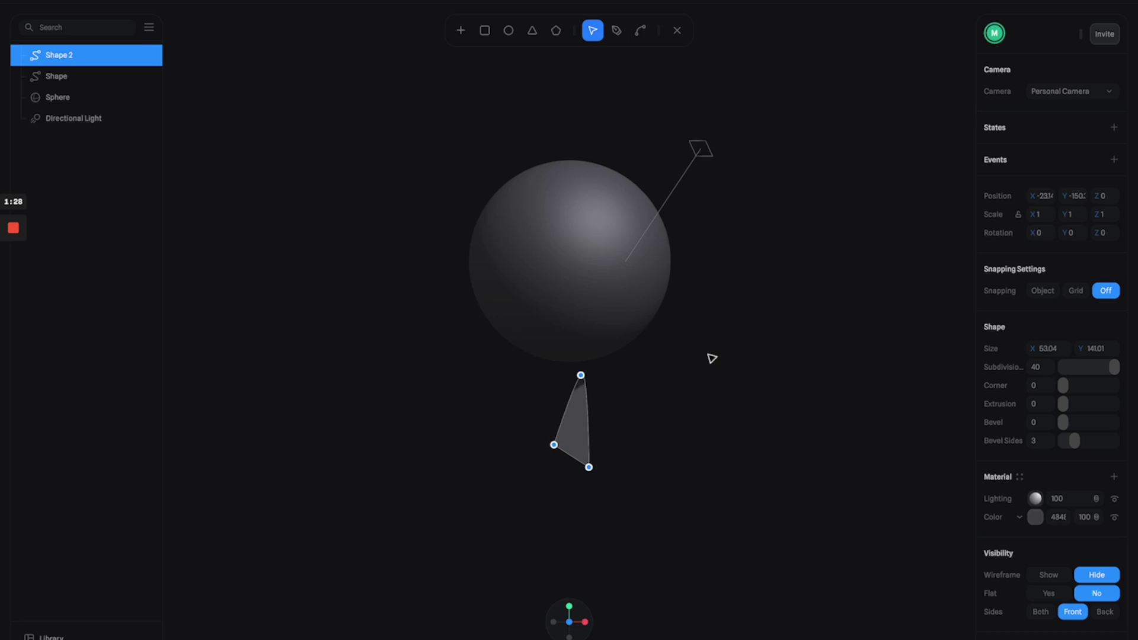
left_click(675, 31)
Give the horn shape an extrusion of 24 and a bevel of about 11.
left_click(638, 384)
left_click_drag(638, 384, 597, 437)
left_click(597, 437)
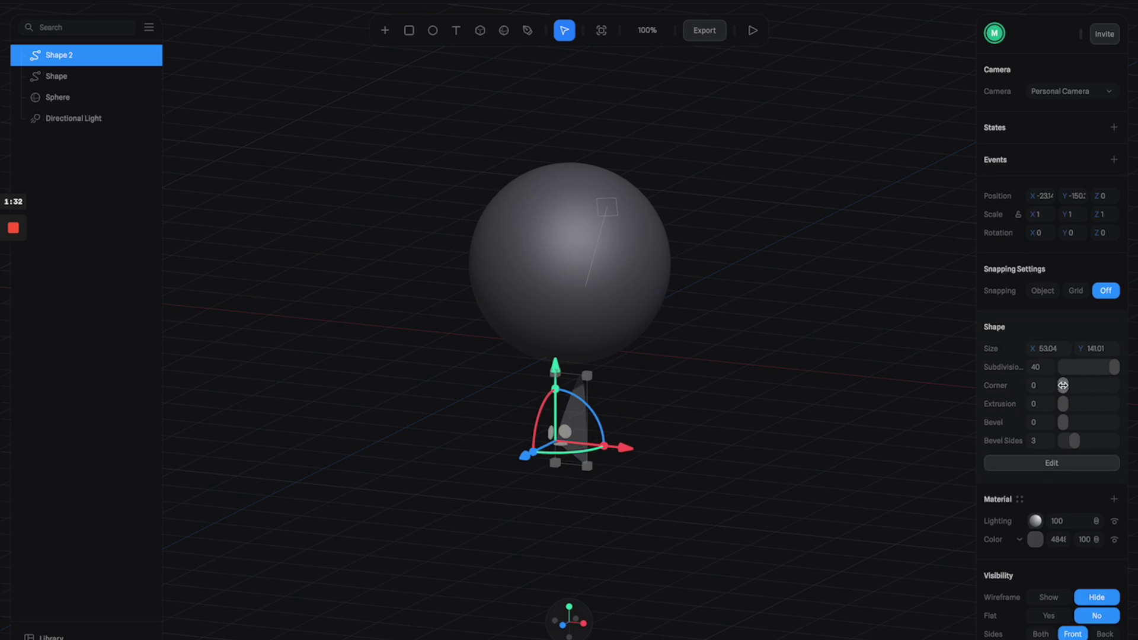
left_click_drag(1064, 405, 1073, 405)
scroll(560, 437, "up", 5)
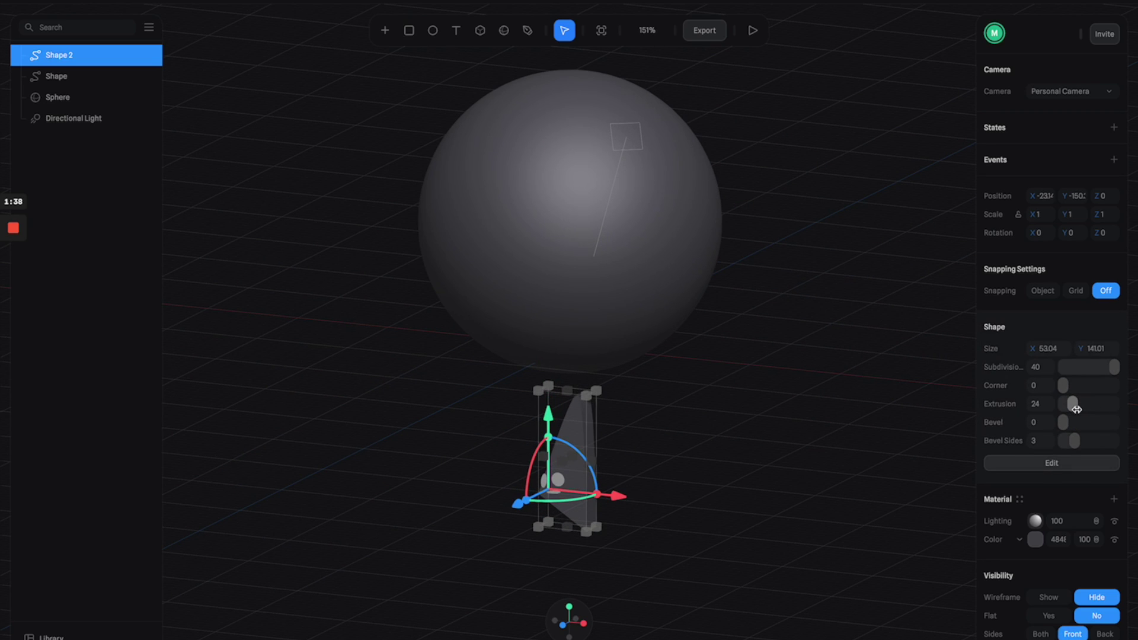
left_click_drag(1064, 424, 1073, 425)
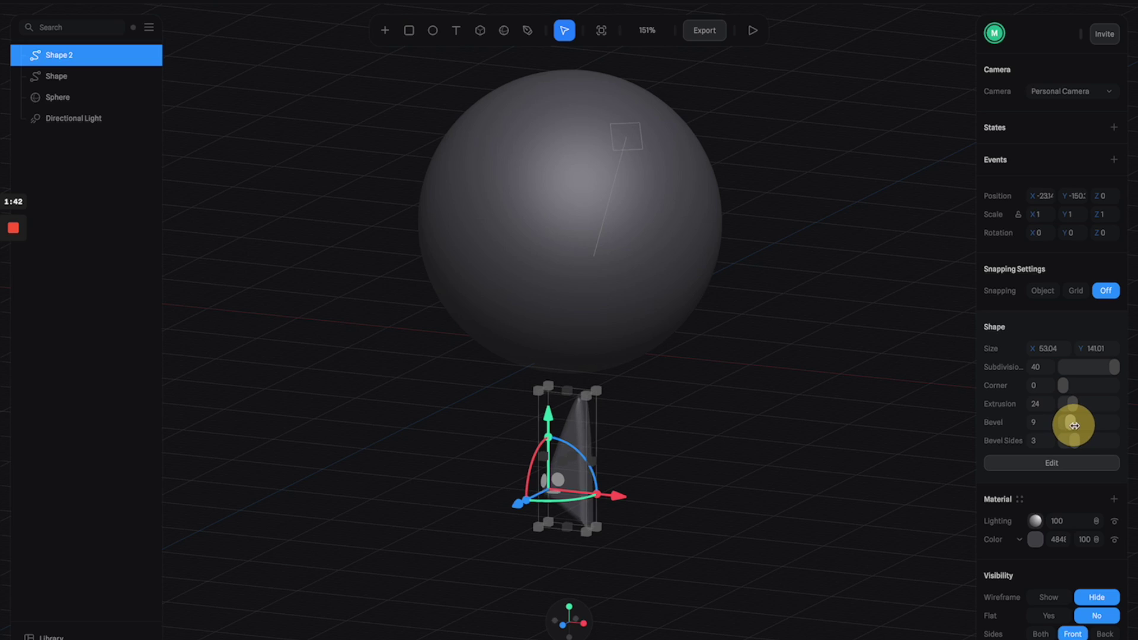
left_click(623, 424)
scroll(640, 423, "down", 2)
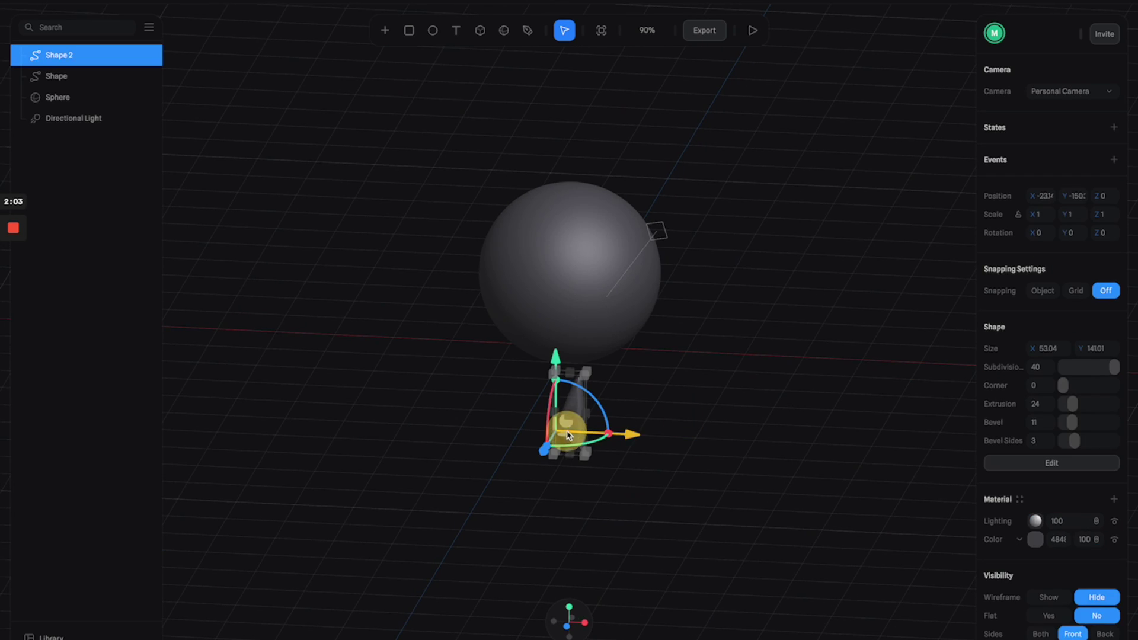
Scale the horn down to about 26 by 68 and place it on the sphere's upper right, at about X 54, Y 256.
left_click_drag(584, 376, 570, 398)
left_click_drag(564, 356, 590, 140)
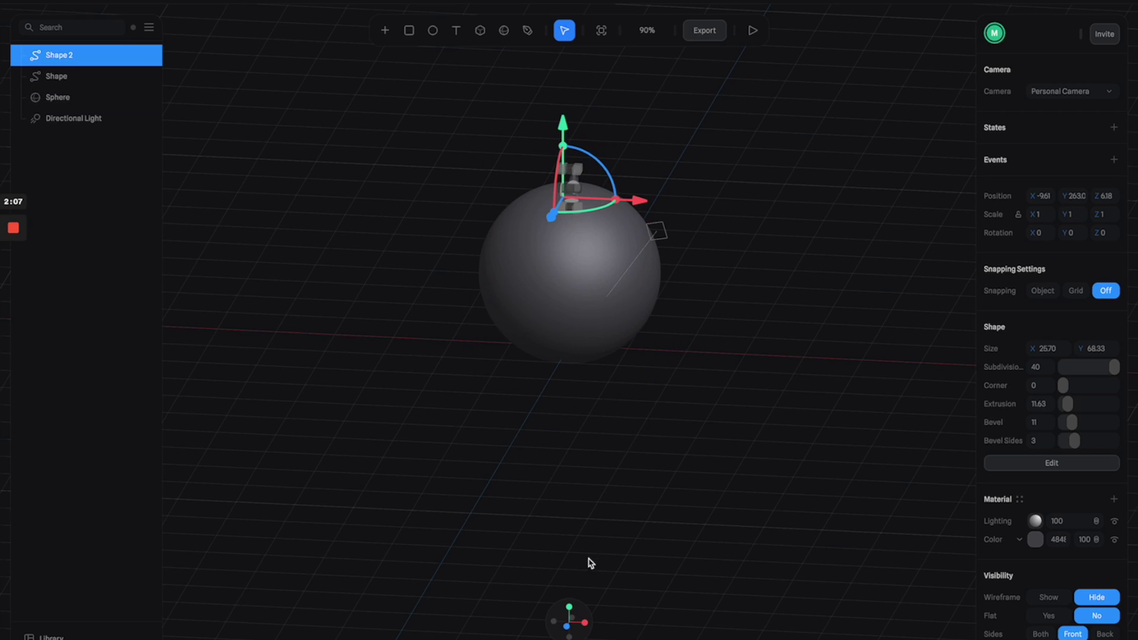
left_click(510, 623)
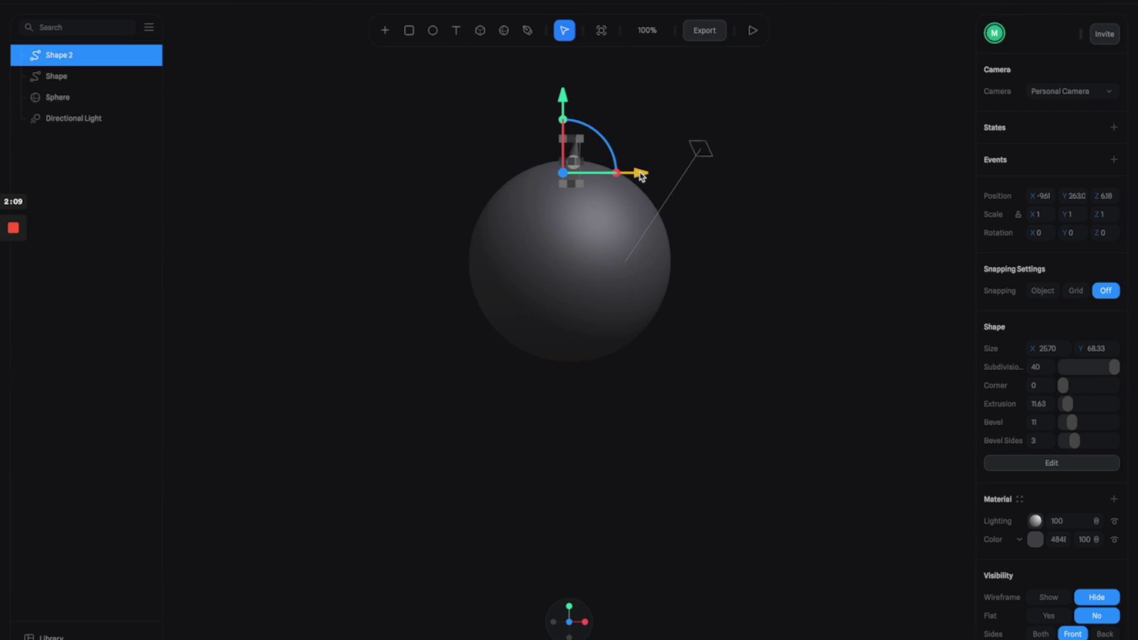
left_click_drag(637, 173, 680, 175)
left_click_drag(611, 101, 609, 105)
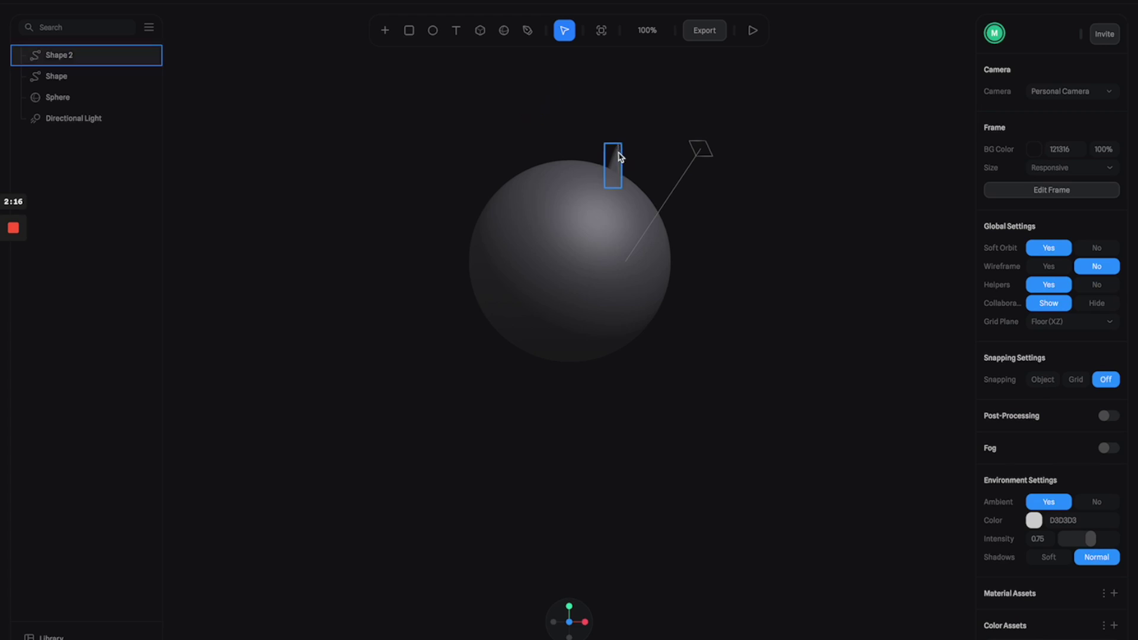
Duplicate the horn and move the copy to the upper left side of the sphere.
left_click(619, 162)
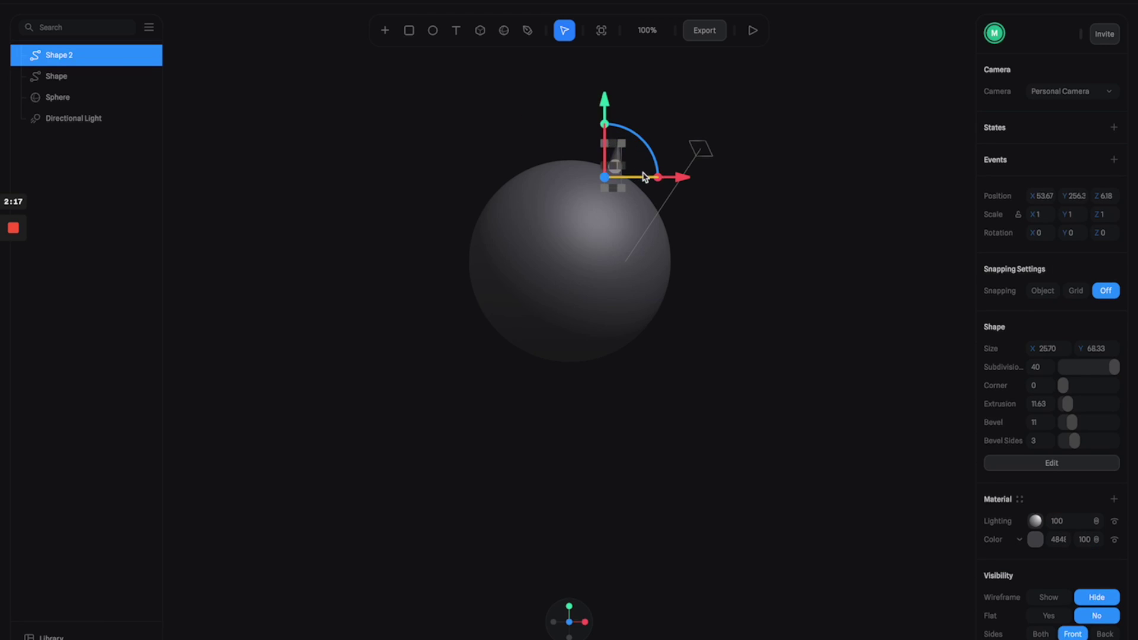
key("ctrl+d")
left_click_drag(678, 183, 488, 121)
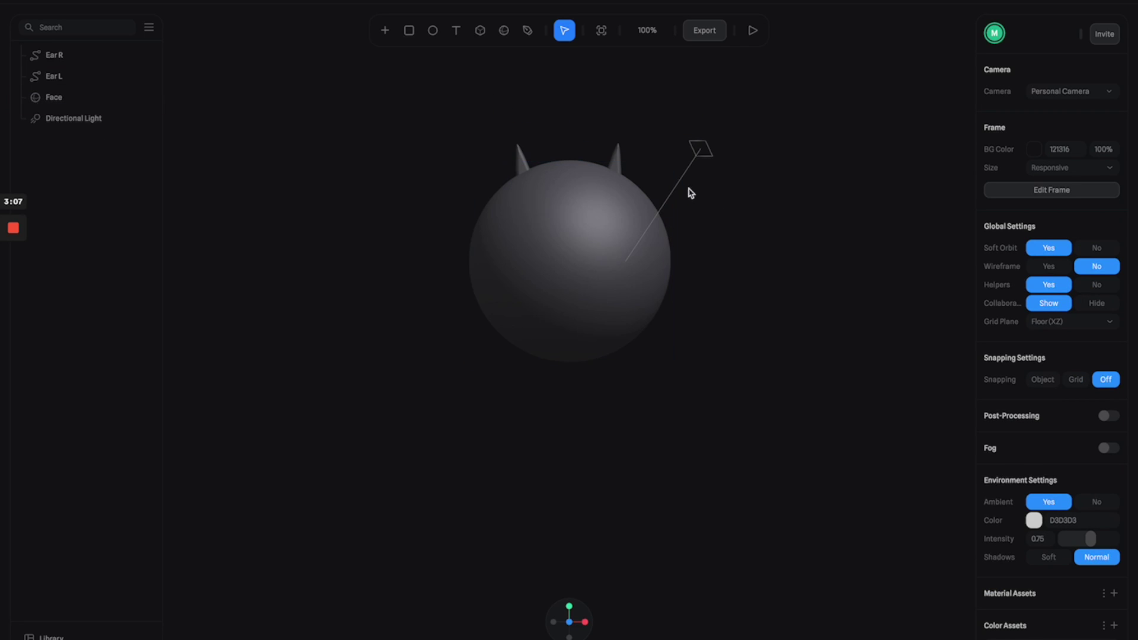
Change the Face sphere's material layer from Color to Image and open the image layer's settings.
left_click(602, 297)
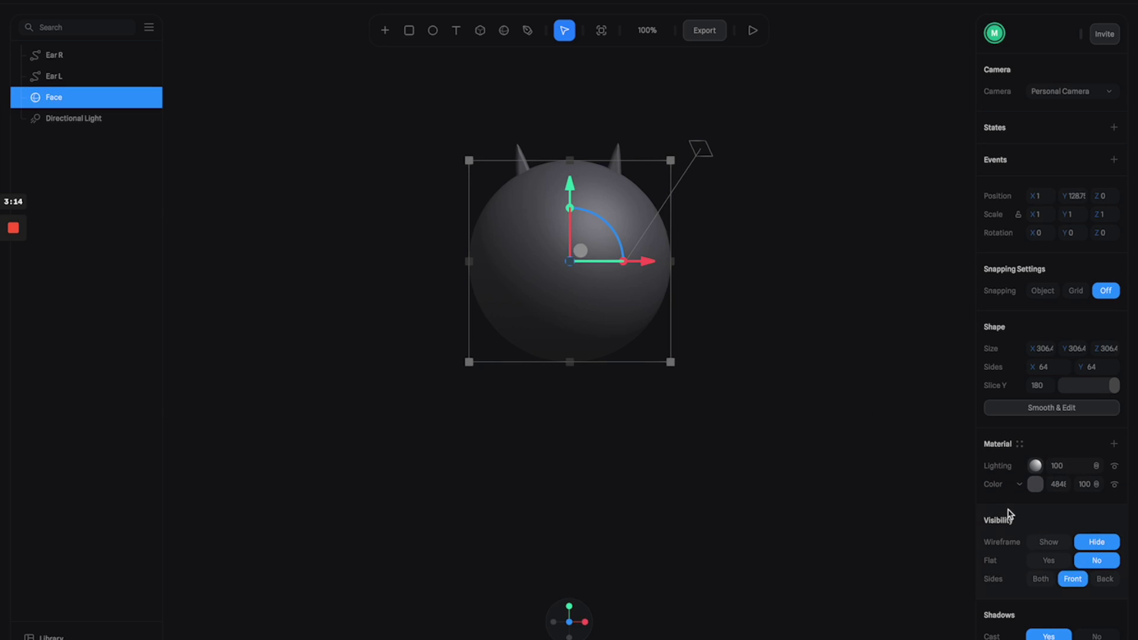
left_click(1020, 488)
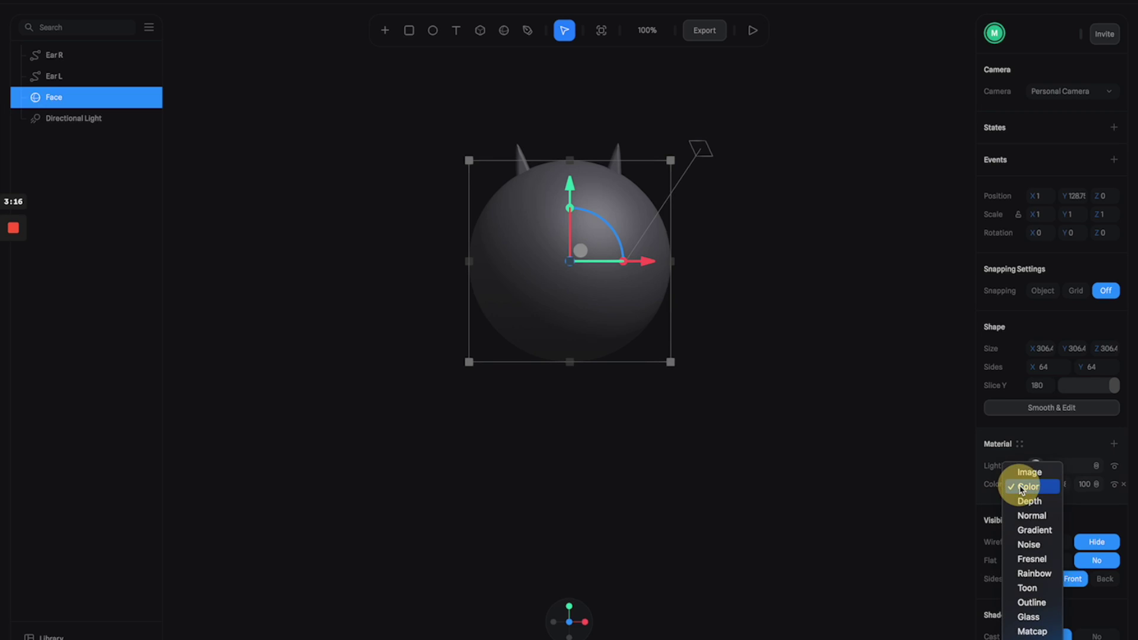
left_click(1027, 472)
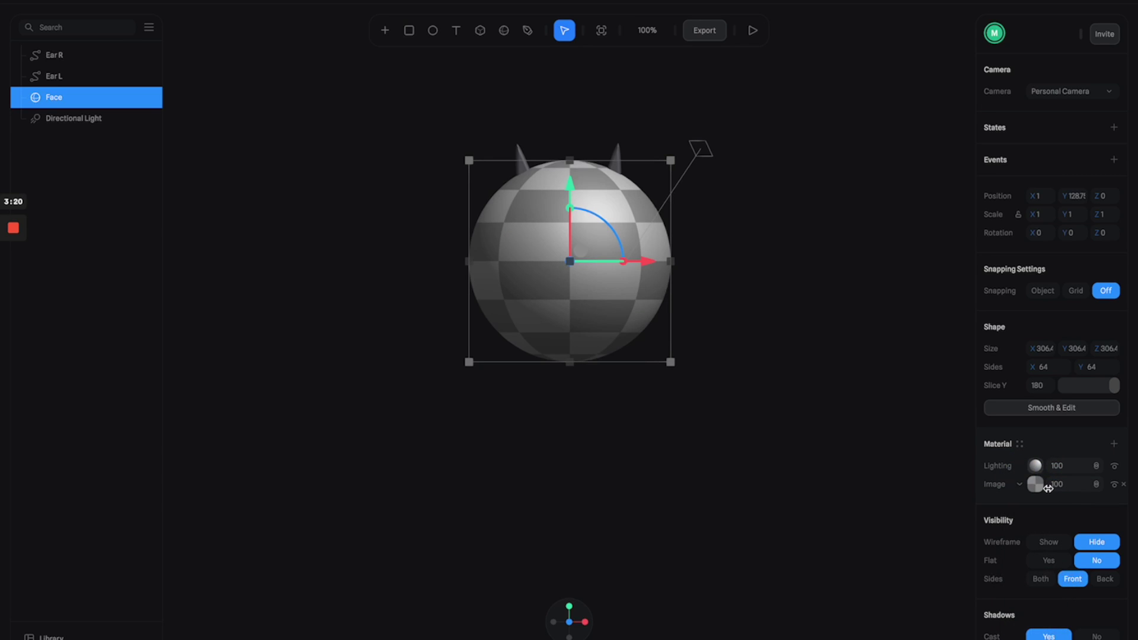
left_click(1036, 486)
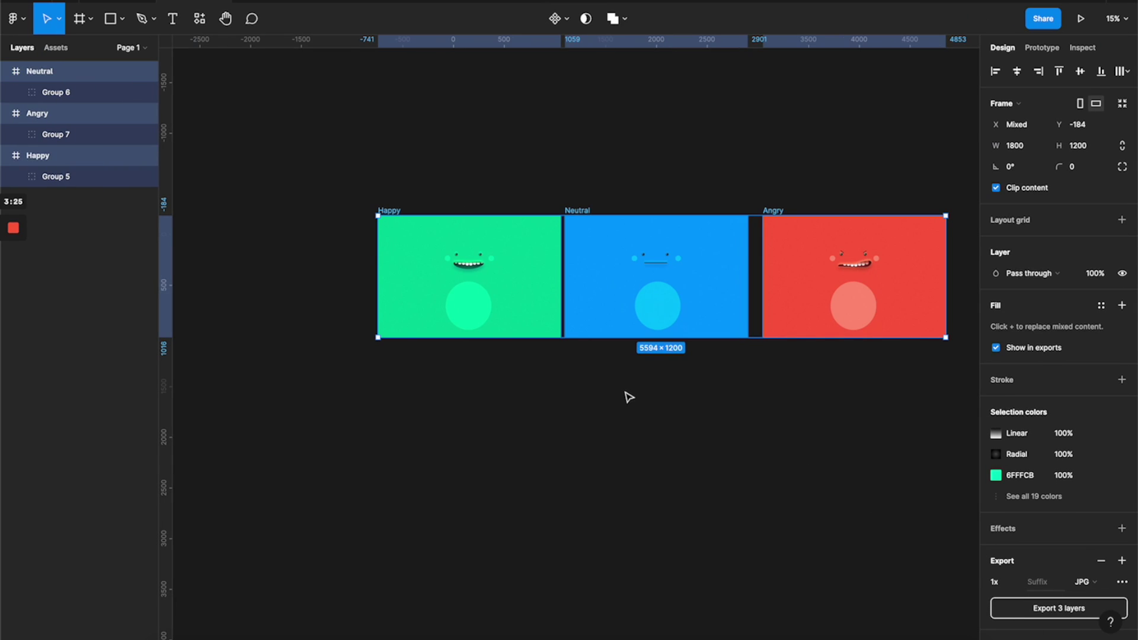
In Figma, move the Angry frame slightly closer to the Neutral frame, to about X 2988.
left_click(522, 362)
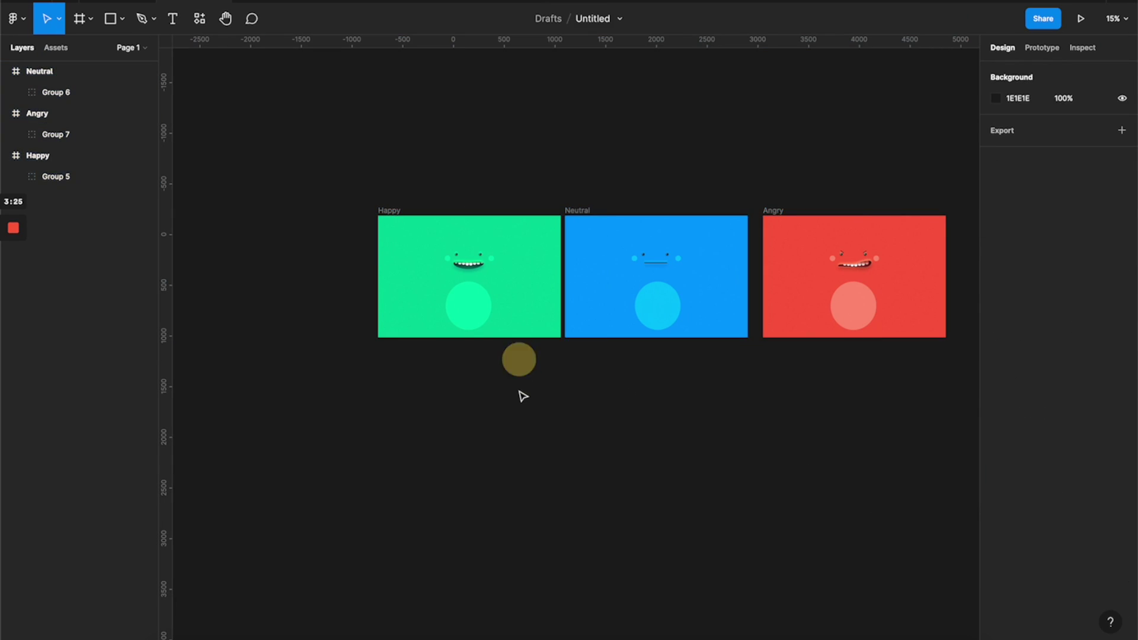
left_click_drag(780, 213, 775, 216)
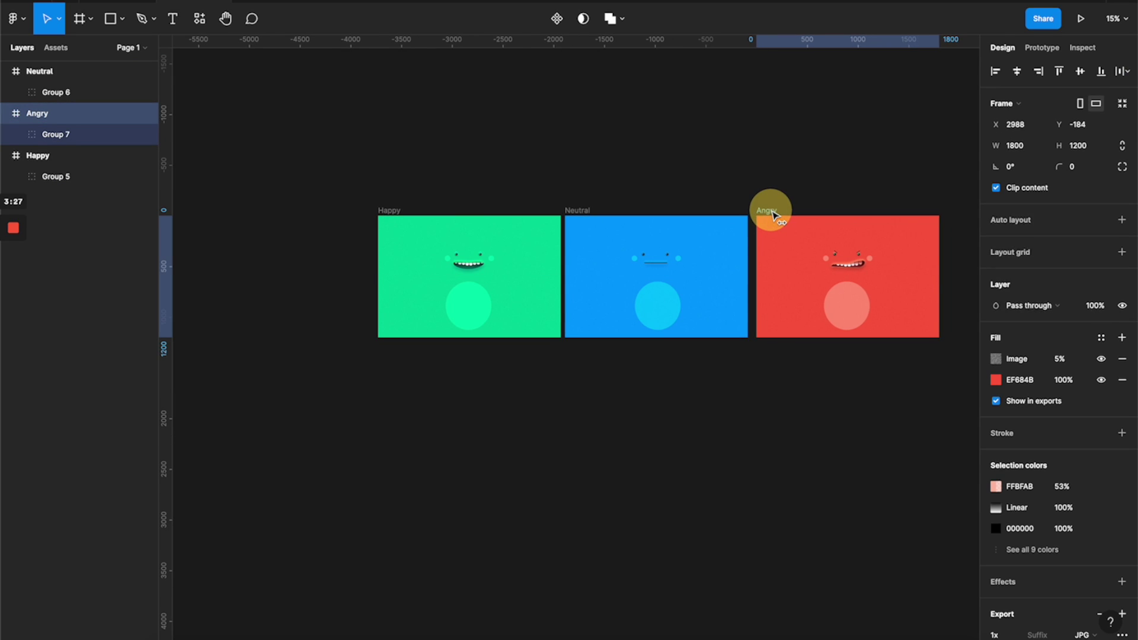
left_click(664, 166)
Examine the Happy frame's face artwork, including the belly ellipse and the mouth vector's three drop shadow settings.
scroll(432, 256, "up", 5, "ctrl")
scroll(433, 257, "down", 2, "ctrl")
left_click(515, 302)
scroll(536, 347, "up", 3, "ctrl")
double_click(542, 359)
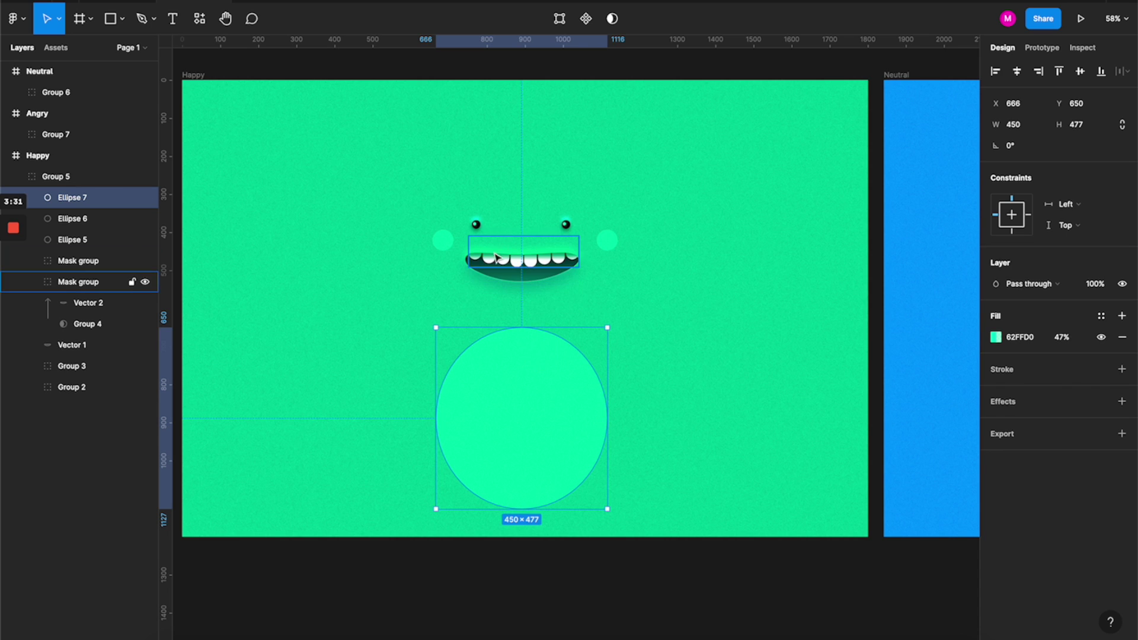
left_click(522, 272)
left_click(996, 423)
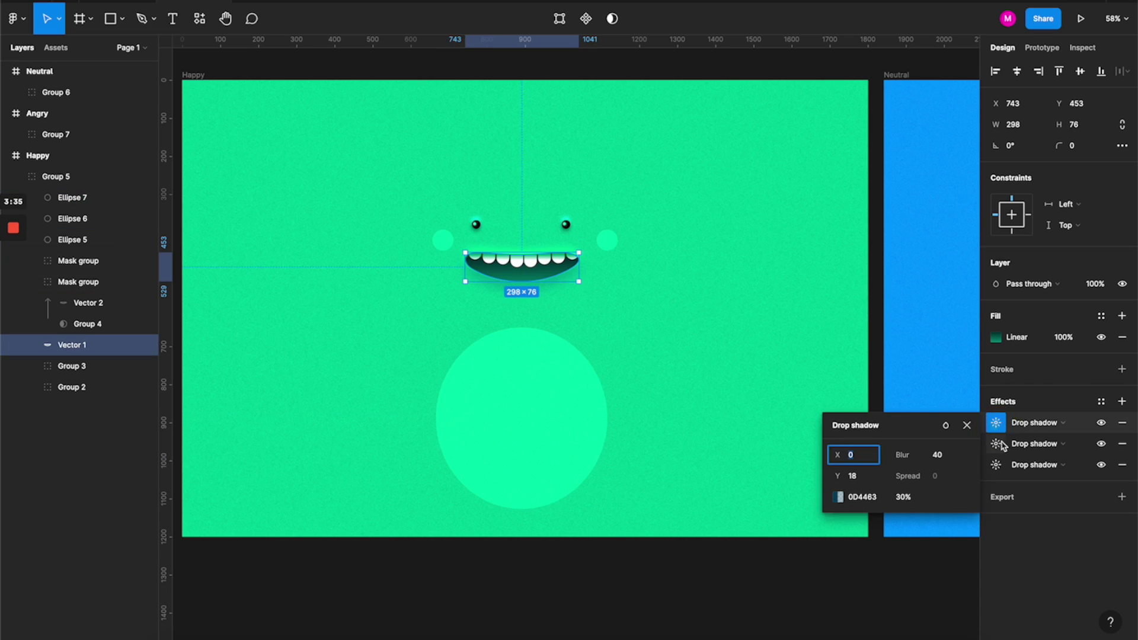
left_click(996, 444)
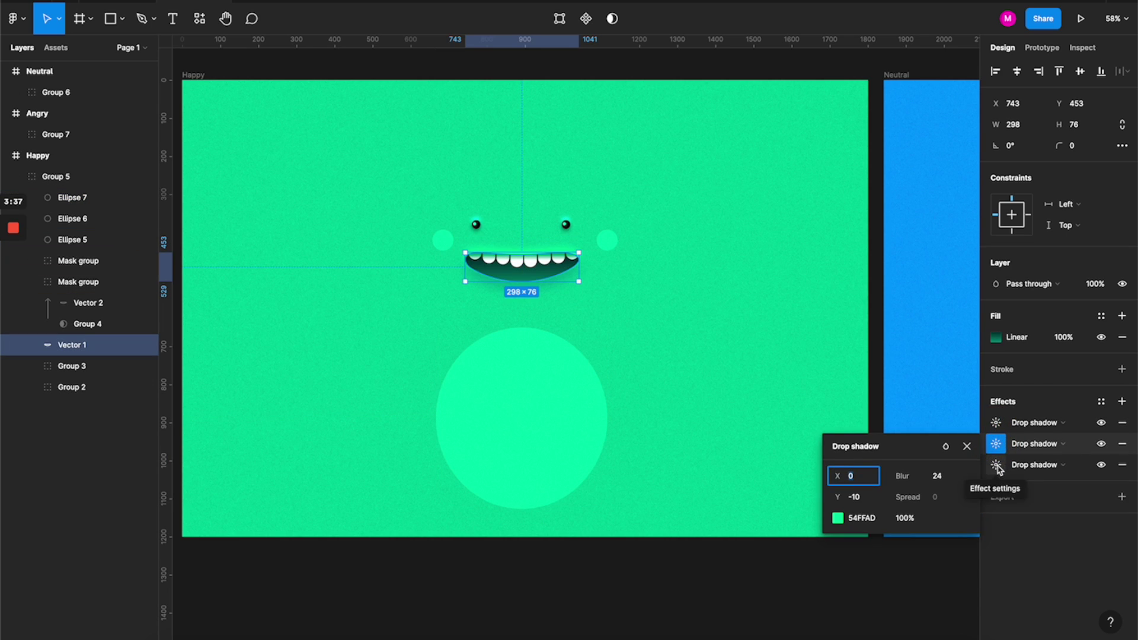
left_click(996, 465)
left_click(641, 299)
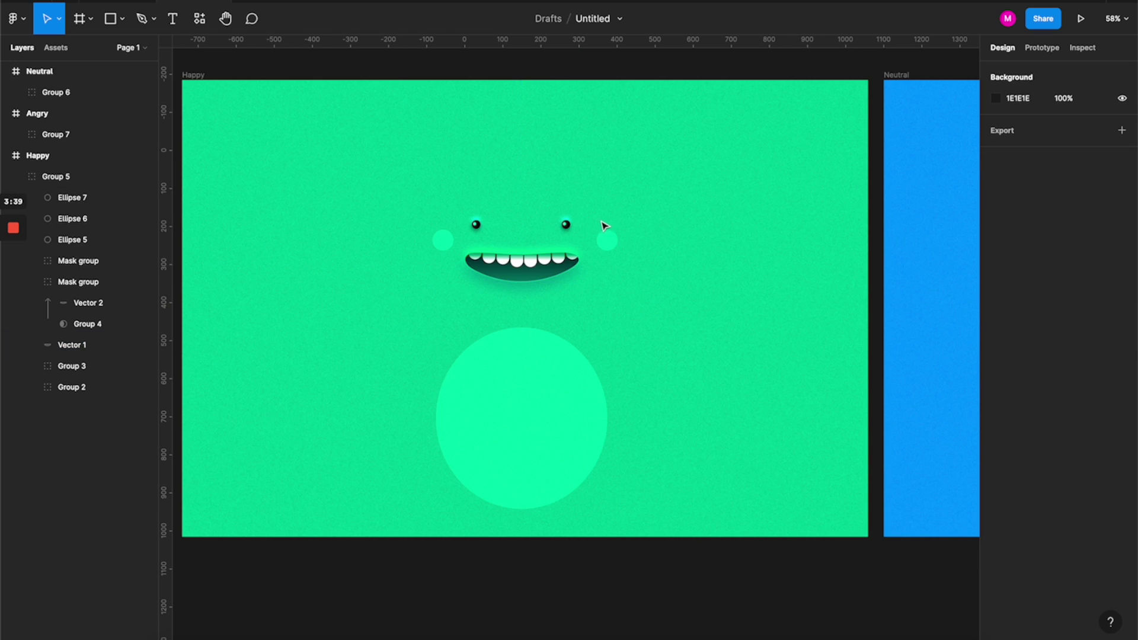
Look over the Neutral and Angry frames' face artwork.
key("n")
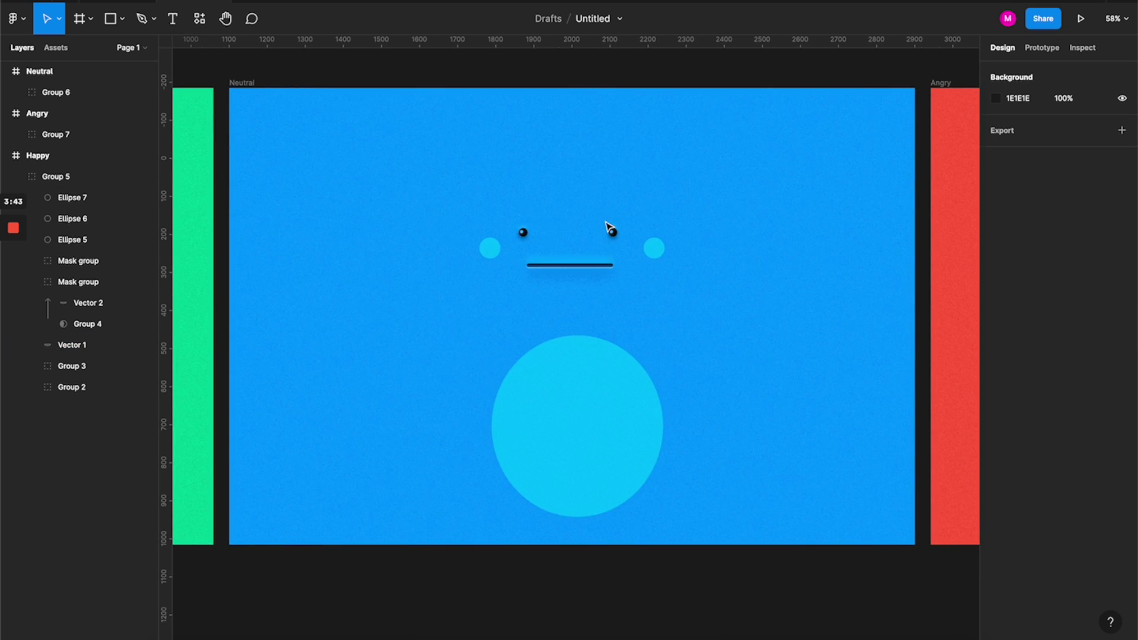
key("n")
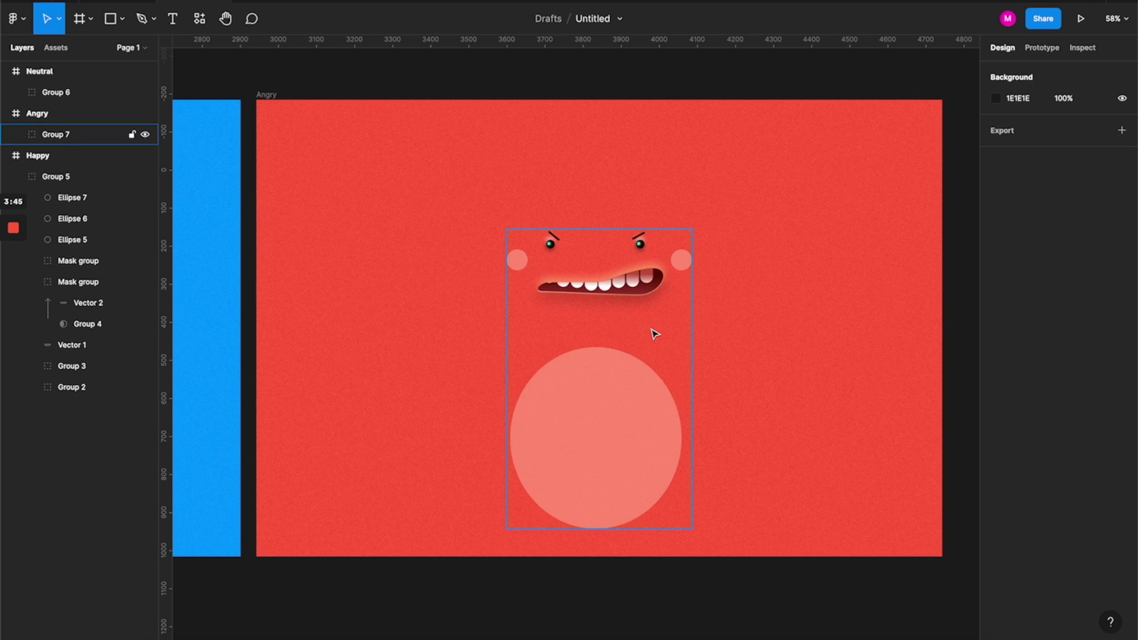
scroll(856, 350, "down", 5, "ctrl")
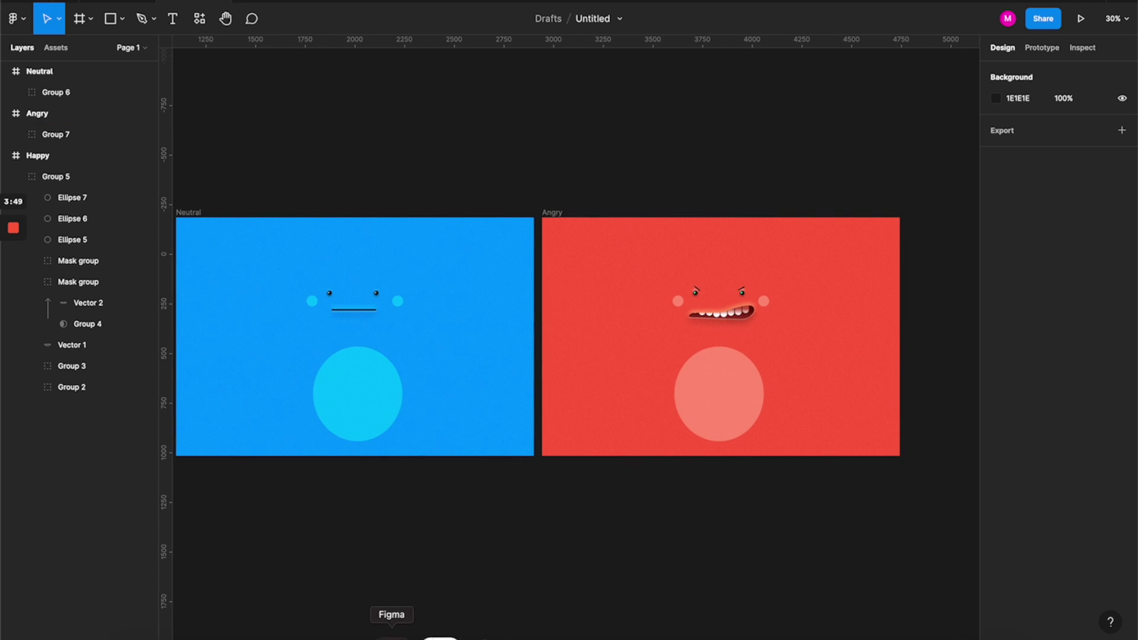
Switch to Spline and upload Neutral.jpg as the image of the Face sphere's image layer.
left_click(507, 636)
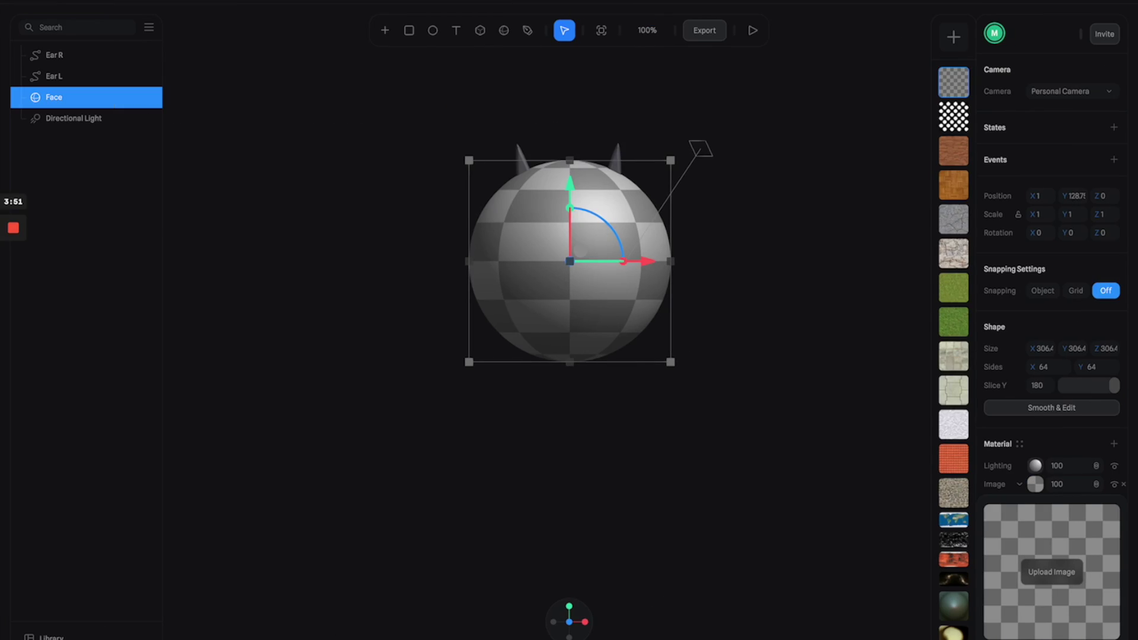
left_click(1049, 572)
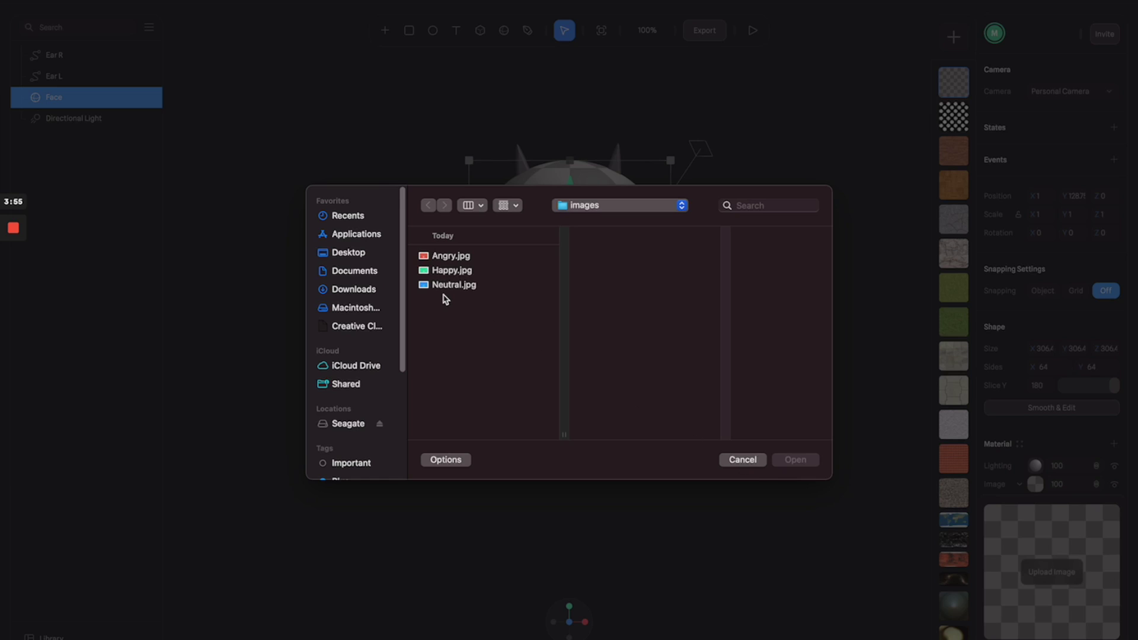
left_click(441, 288)
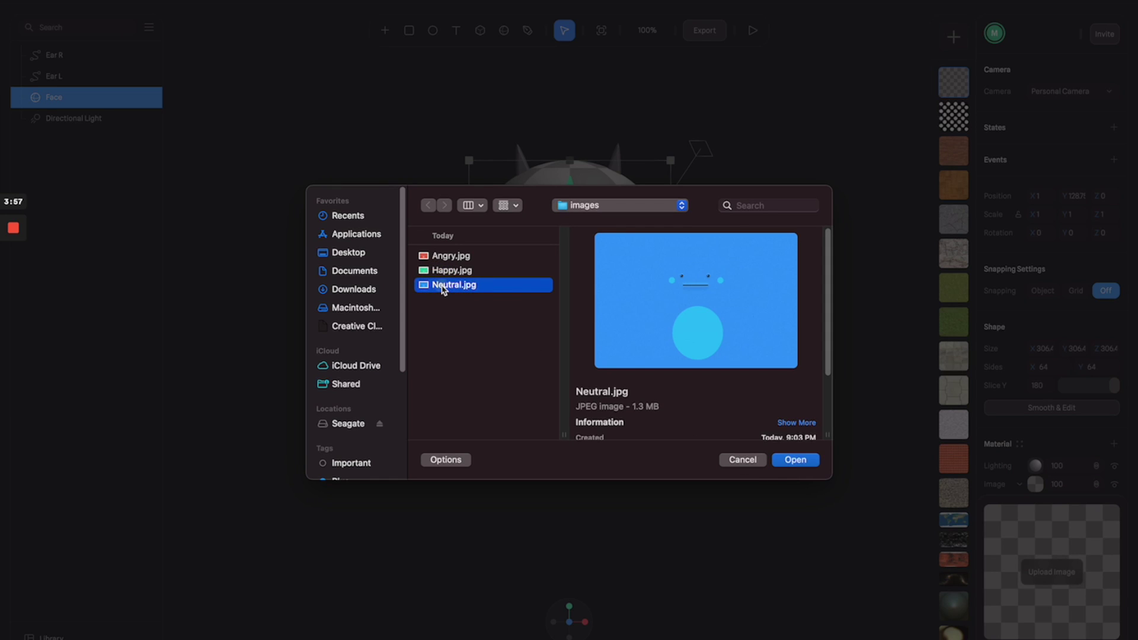
double_click(442, 288)
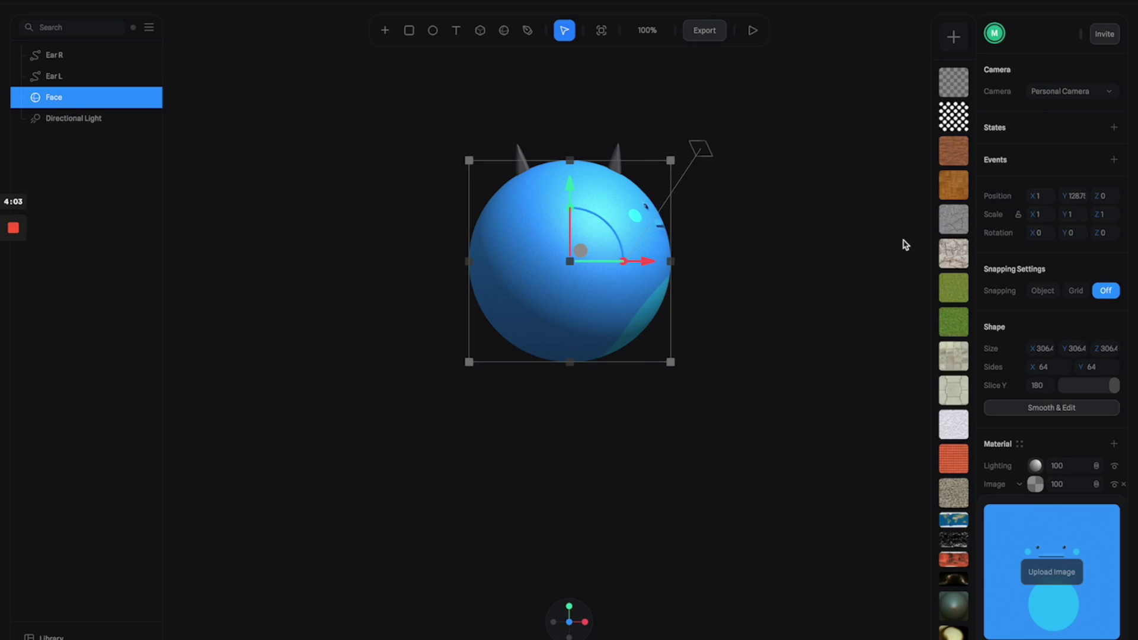
Set the Face sphere's Y rotation to -90 so the artwork faces the front.
left_click(1073, 233)
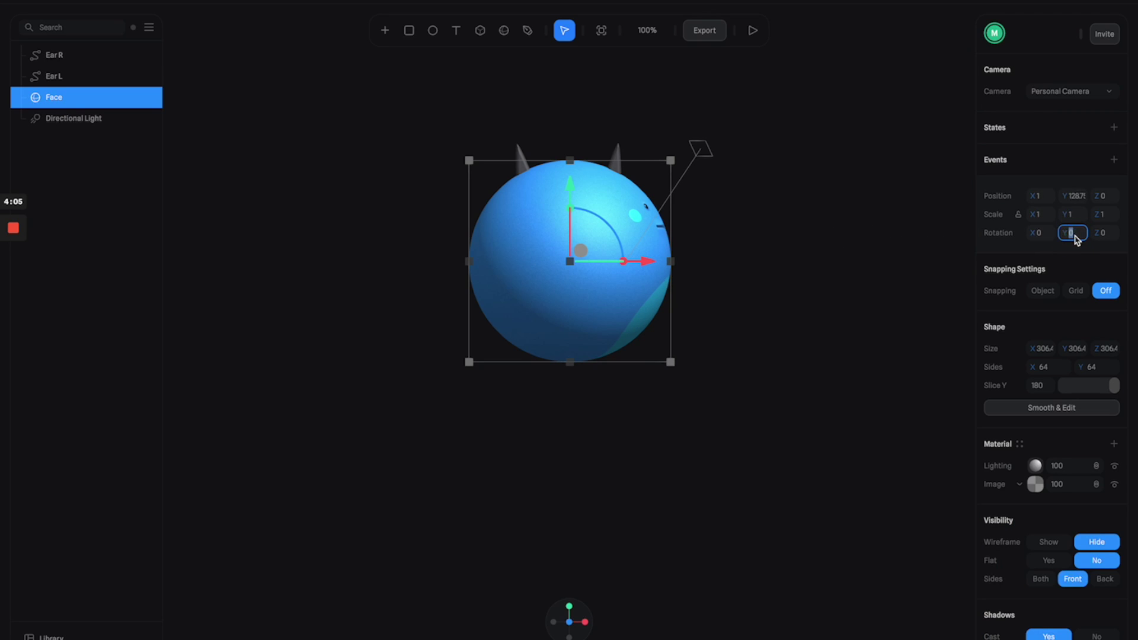
key("Return")
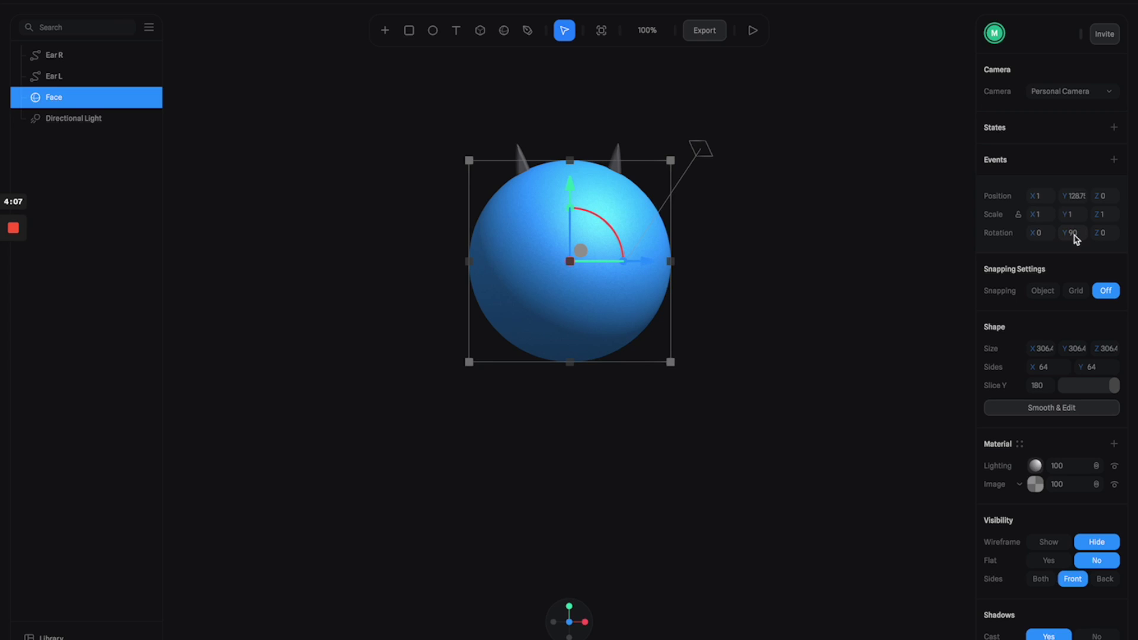
left_click(1073, 233)
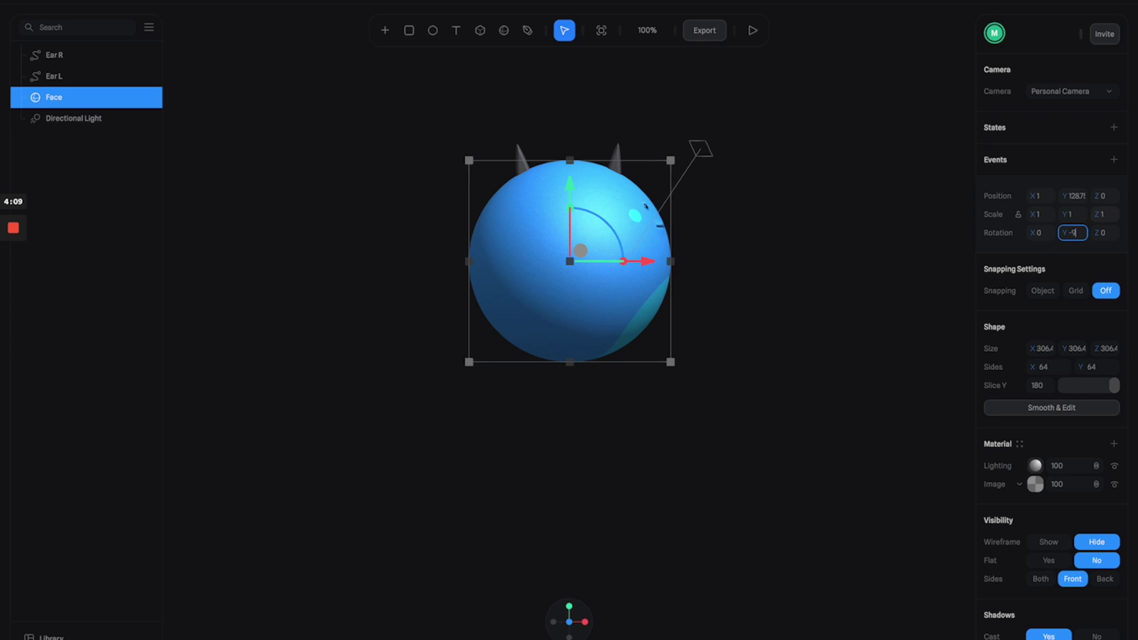
key("Return")
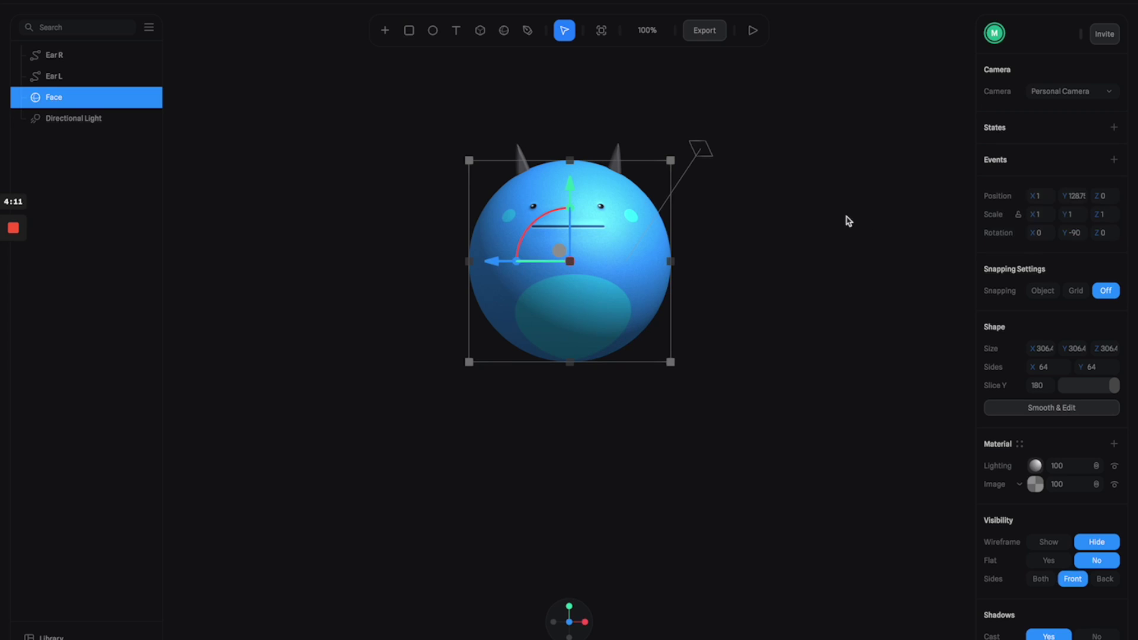
left_click(845, 220)
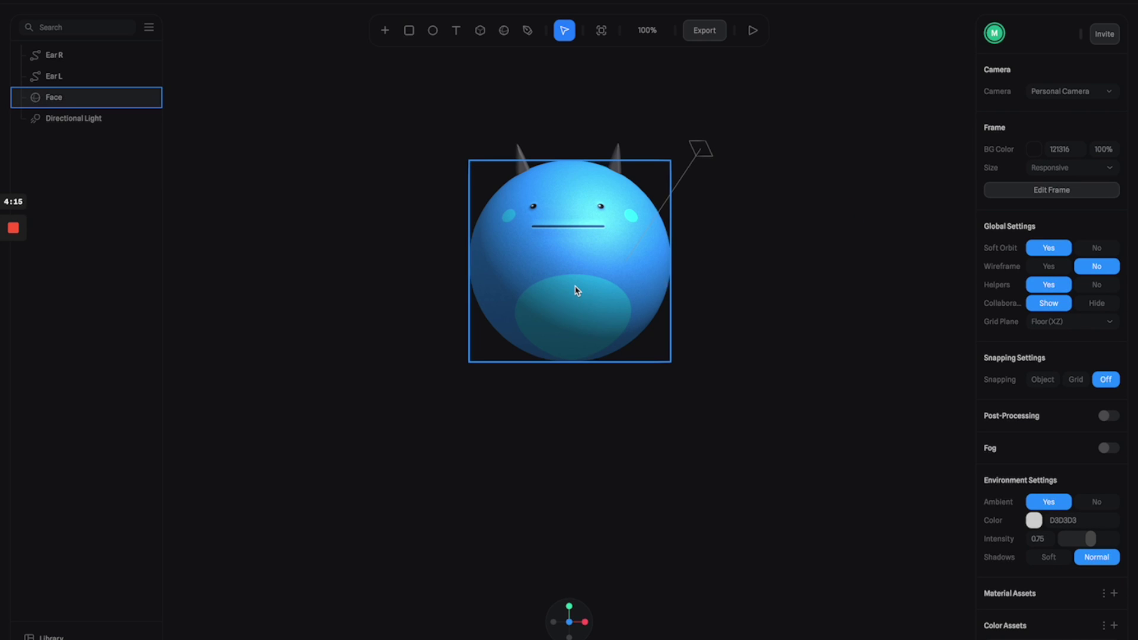
Move the directional light farther out from the sphere, to about X 272, keeping it at Y 300.
left_click(783, 231)
mouse_move(719, 270)
left_mouse_down()
mouse_move(623, 304)
mouse_move(454, 290)
mouse_move(701, 261)
mouse_move(735, 292)
mouse_move(714, 264)
mouse_move(719, 315)
left_mouse_up()
left_click(702, 327)
left_click_drag(704, 375, 743, 268)
left_click_drag(778, 224, 744, 295)
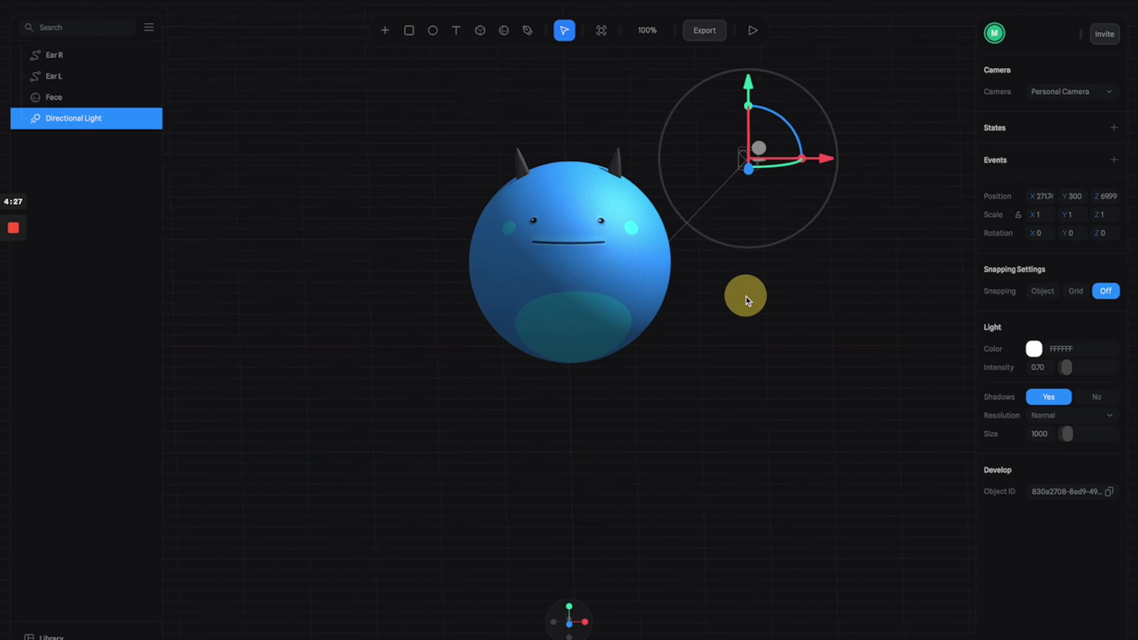
Set the Face sphere's Lighting layer opacity to 80.
left_click(580, 313)
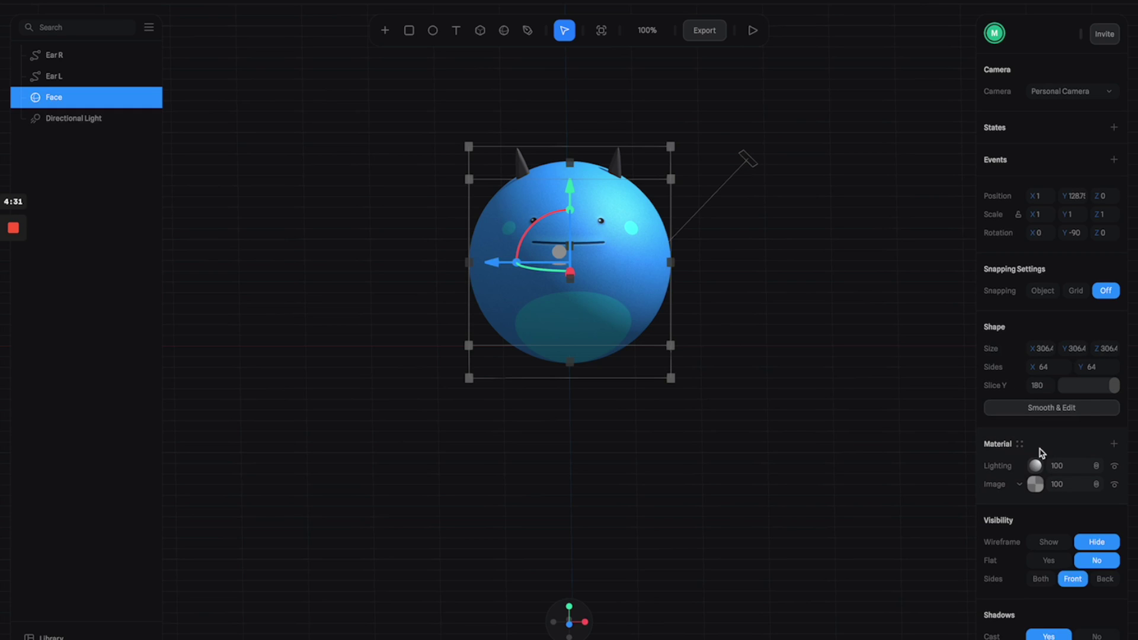
left_click(1067, 465)
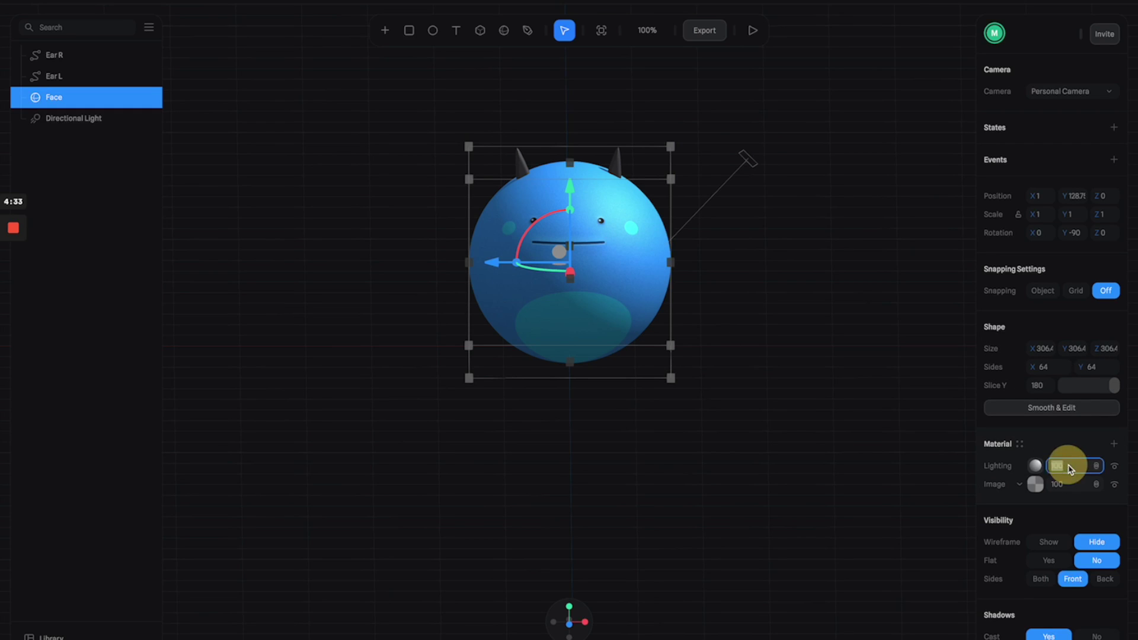
type("80")
key("Return")
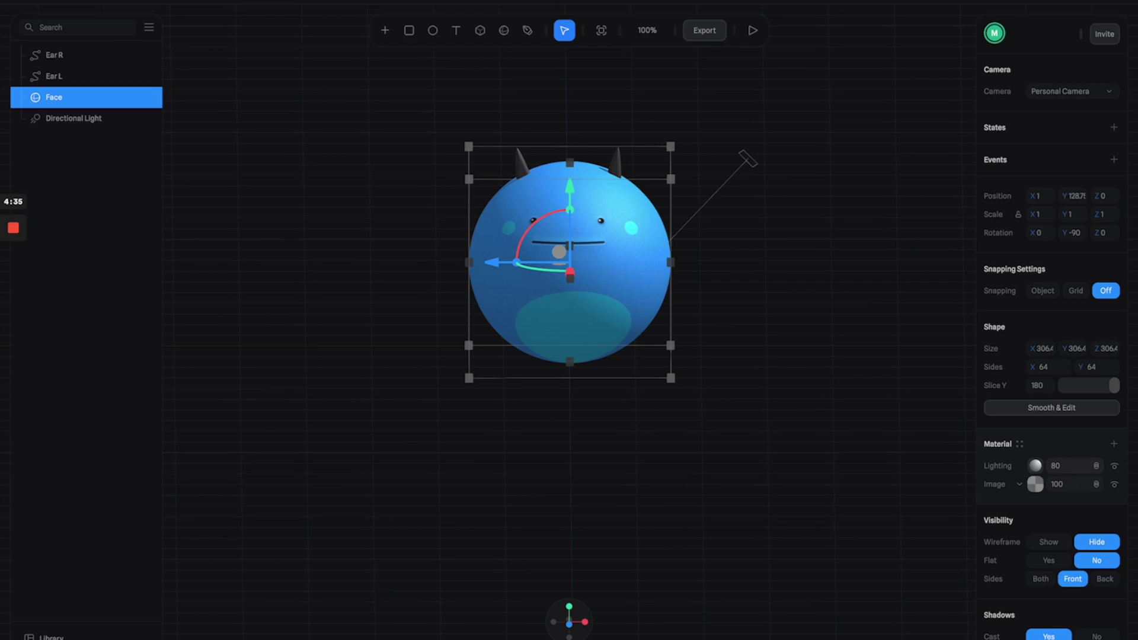
Add a material layer to the Face sphere, change it from Color to Fresnel, and open its settings.
left_click(1114, 444)
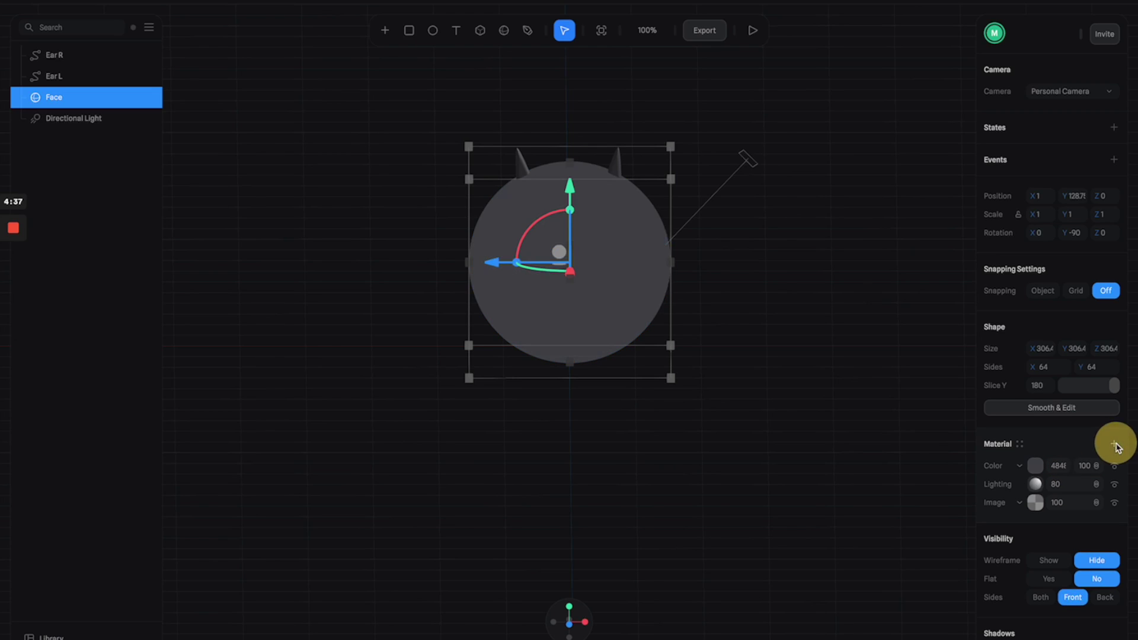
left_click(1020, 468)
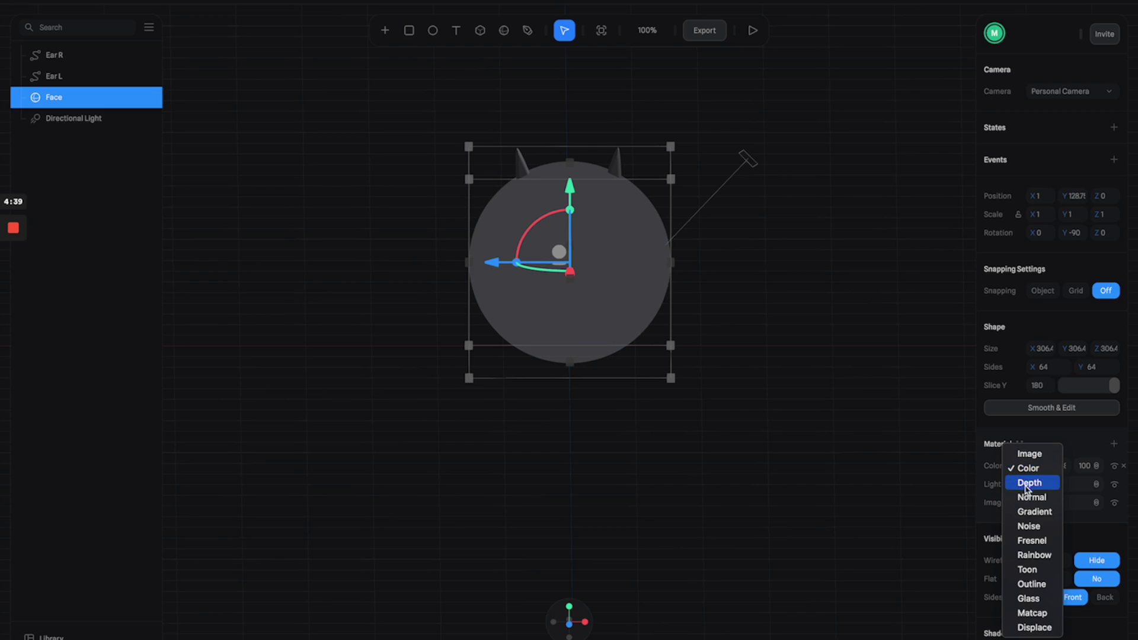
left_click(1032, 541)
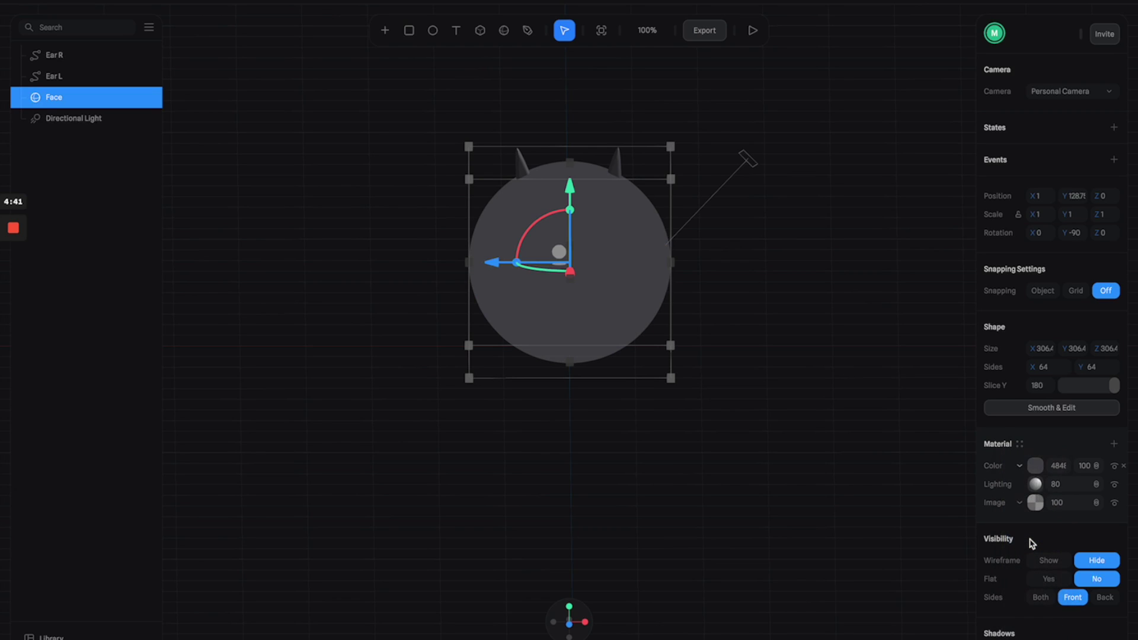
left_click(1036, 467)
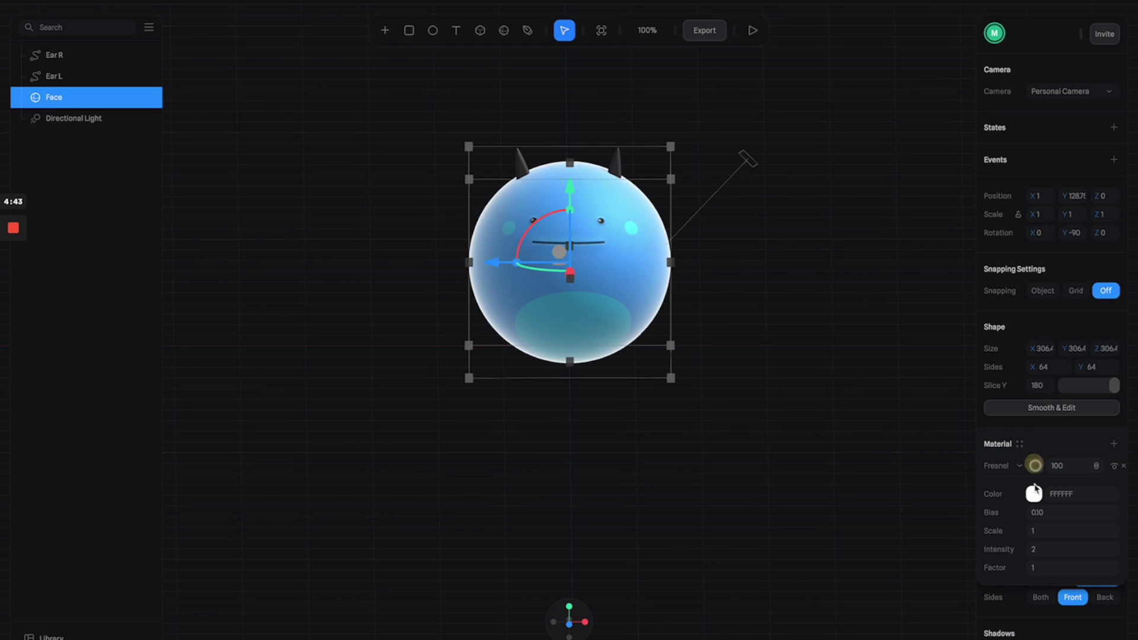
Change the Fresnel layer's color from white to a bright cyan-blue.
left_click(1034, 494)
scroll(1067, 605, "down", 2)
left_click_drag(1060, 557, 1066, 555)
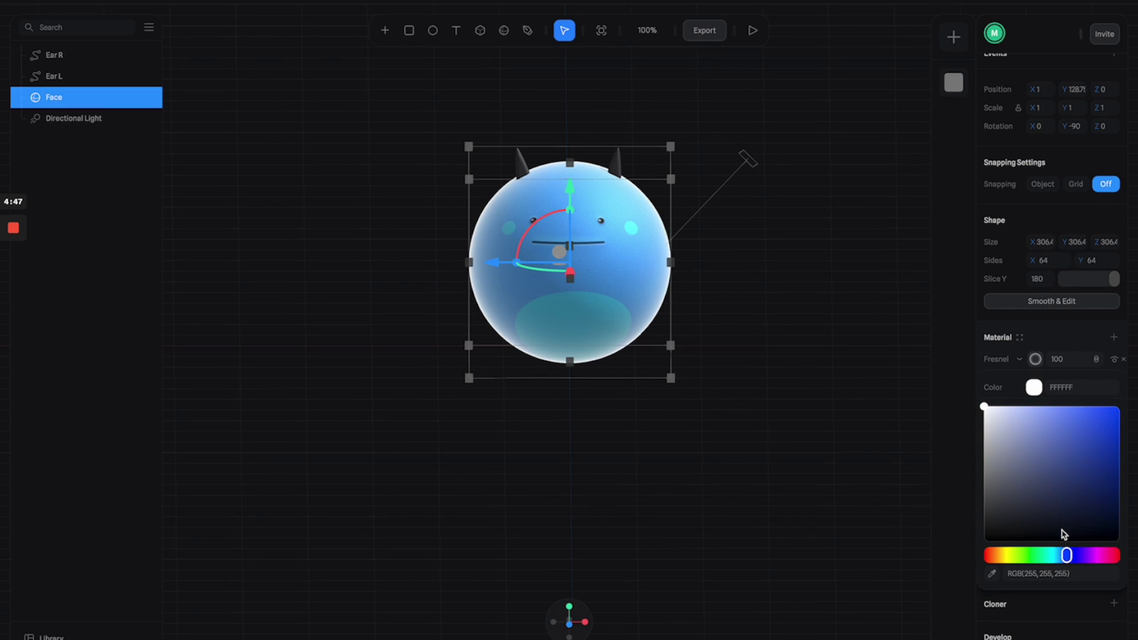
left_click(1062, 555)
left_click_drag(1055, 444, 1051, 389)
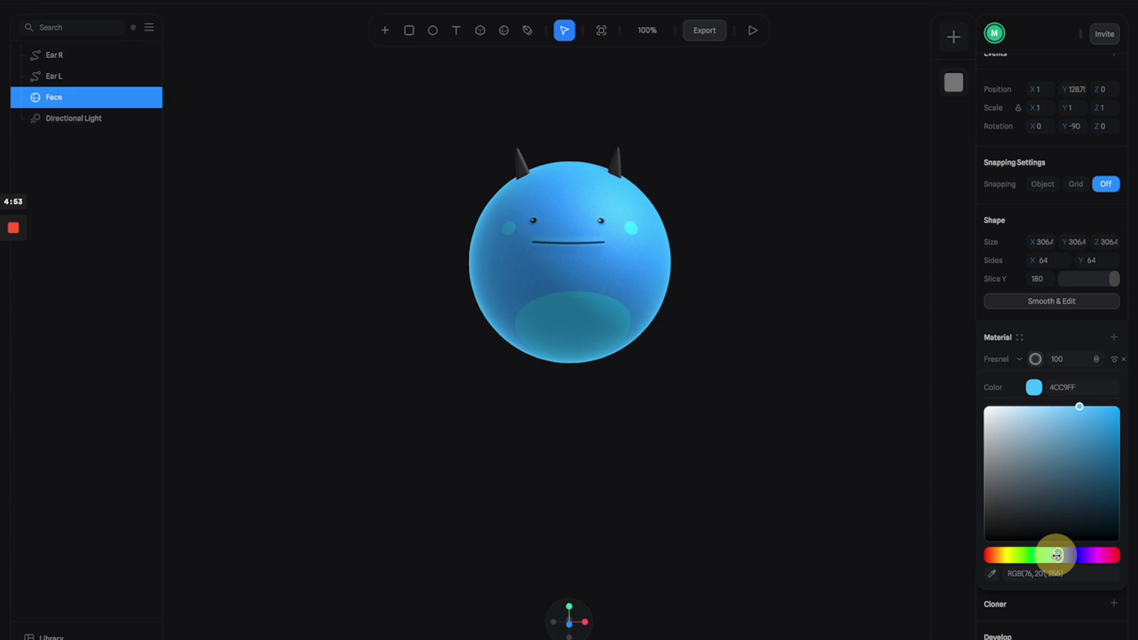
left_click_drag(1056, 555, 1053, 554)
Set the Face sphere's Fresnel layer opacity to 70 and deselect the sphere.
left_click(1067, 406)
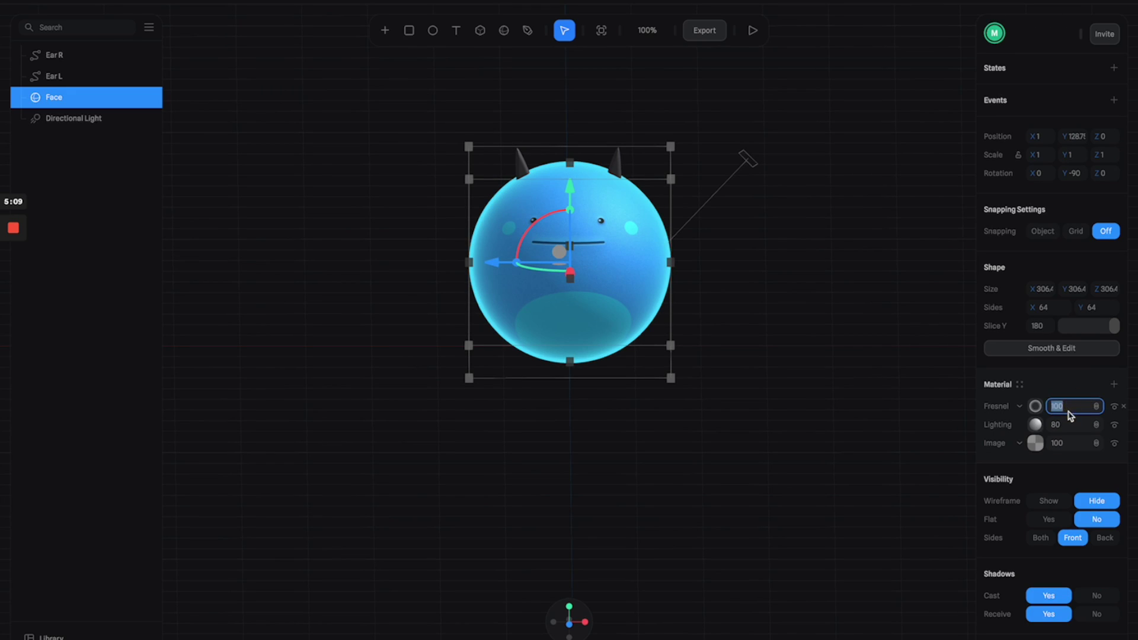
type("70")
key("Return")
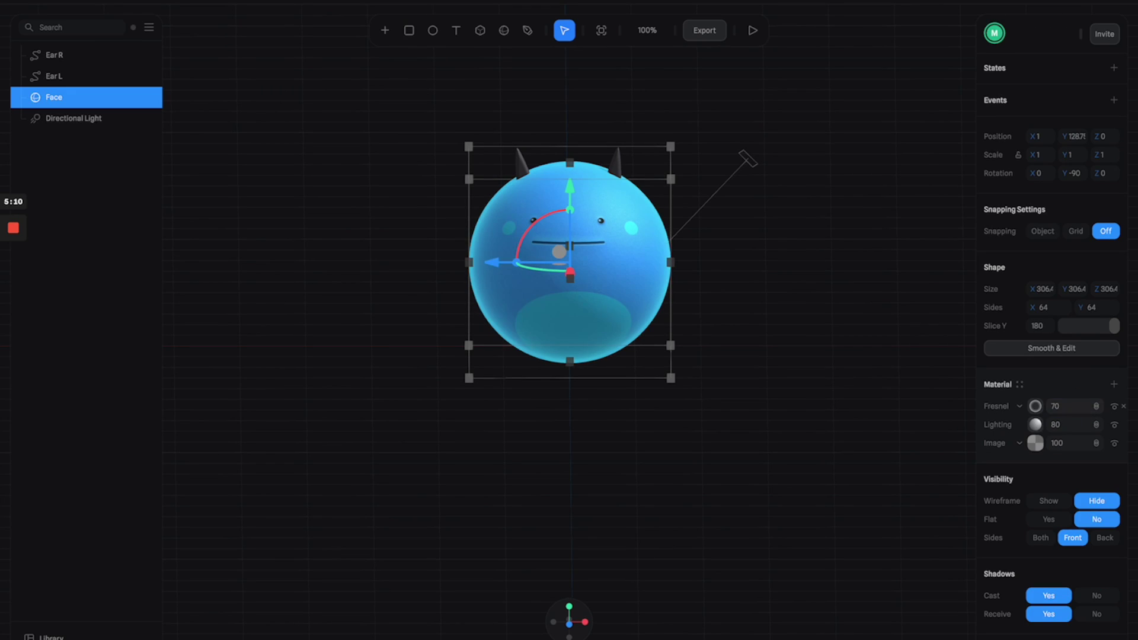
left_click(740, 346)
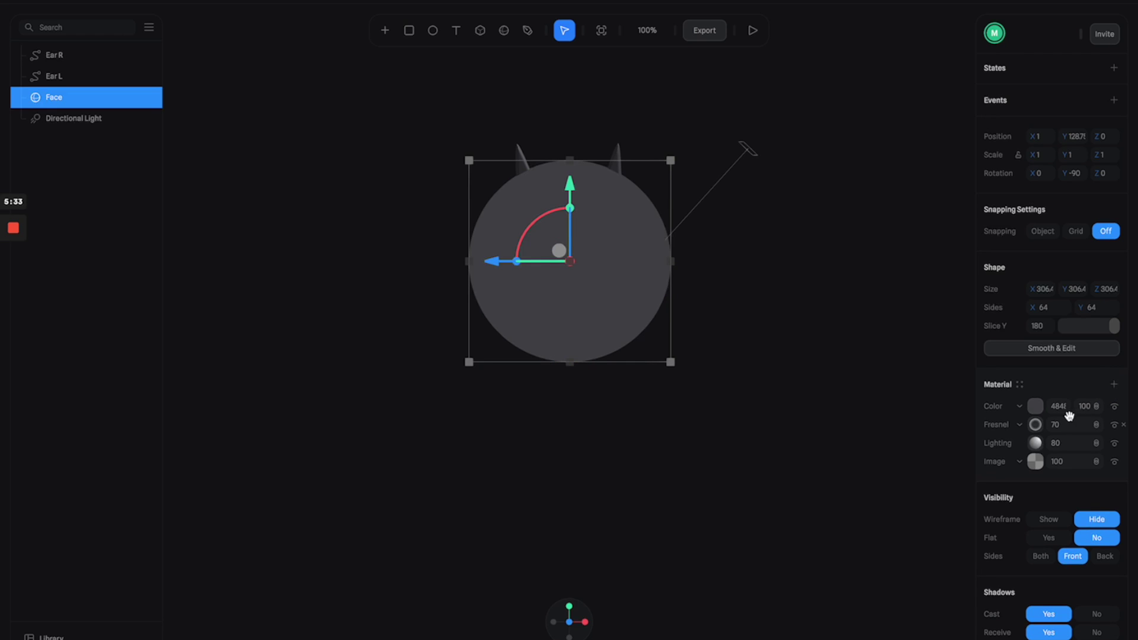
Change the Face sphere's top Color layer to Image and move it directly below the Lighting layer.
left_click(1019, 409)
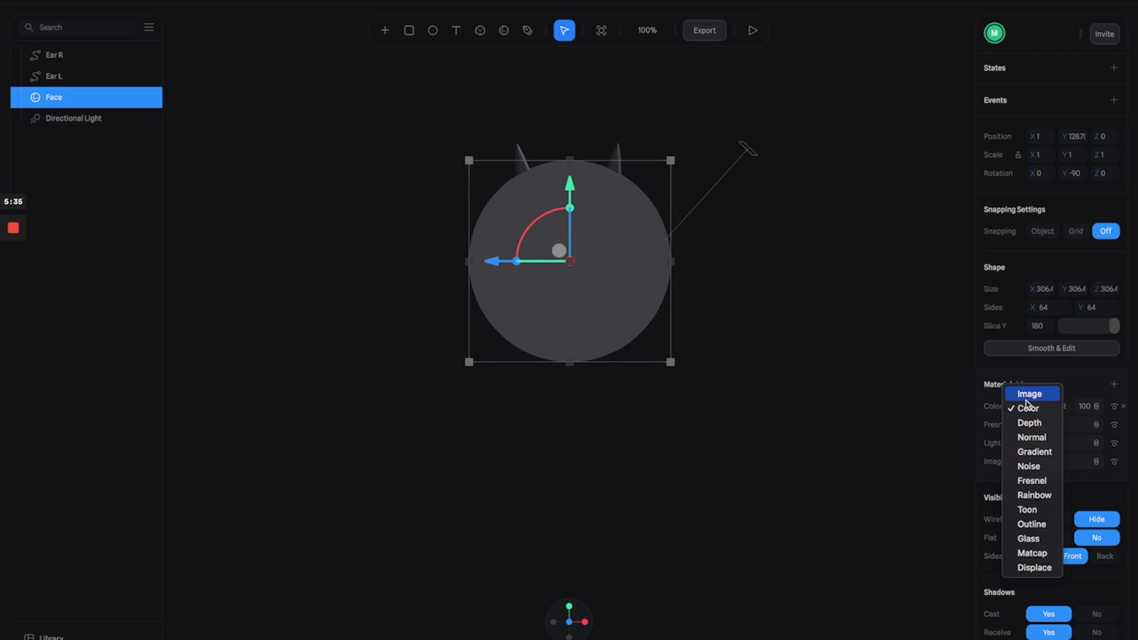
left_click(1008, 389)
left_click_drag(996, 408, 995, 446)
Upload Happy.jpg as the image of the upper image layer and close the layer's settings.
left_click(1035, 444)
left_click(1047, 535)
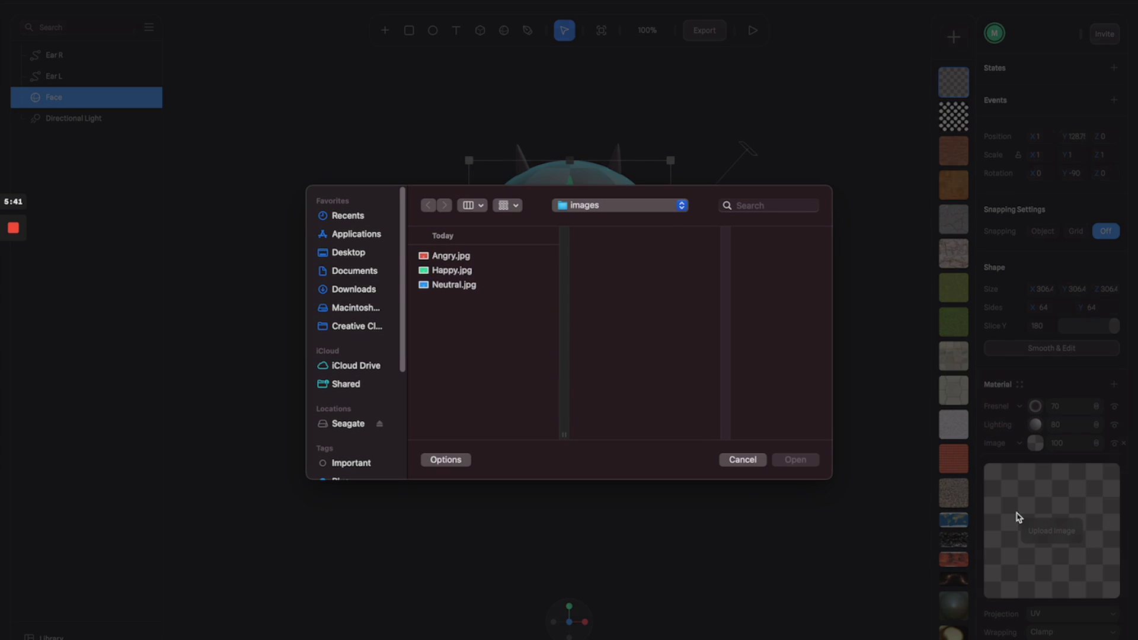
double_click(452, 270)
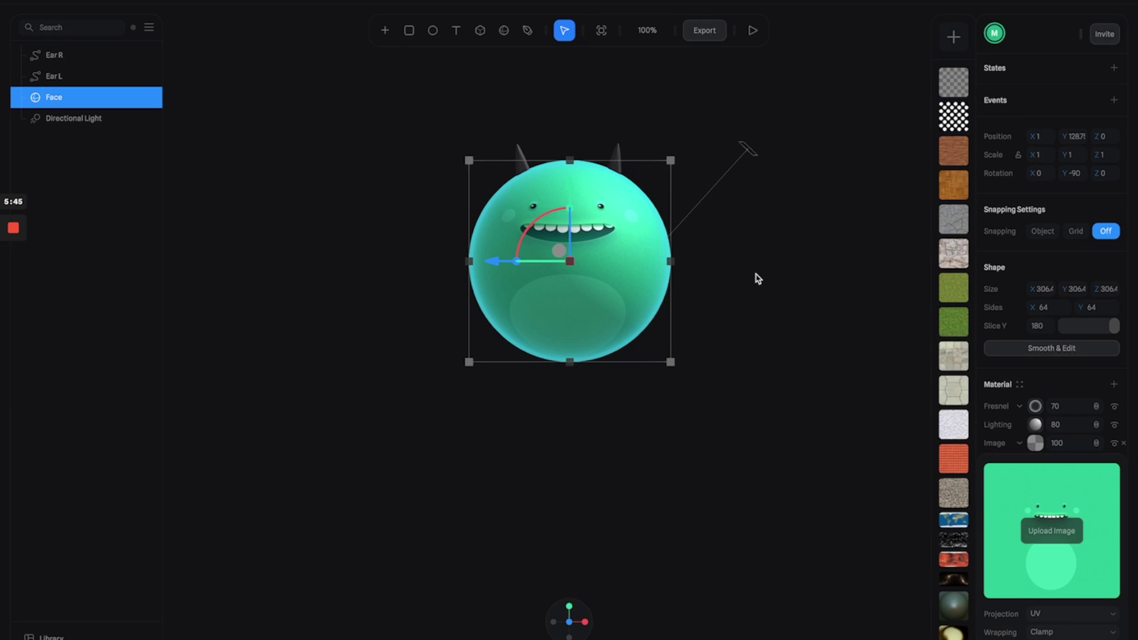
left_click(1036, 443)
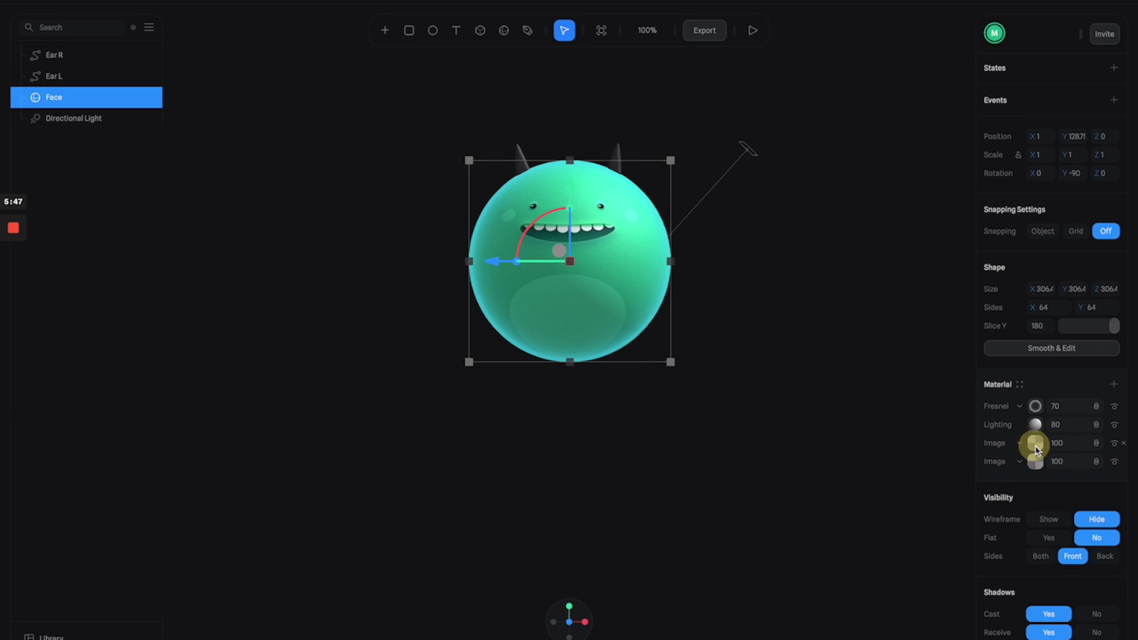
Add a third Image layer to the Face sphere's material and place it directly below the Lighting layer.
left_click(1115, 386)
left_click(1020, 406)
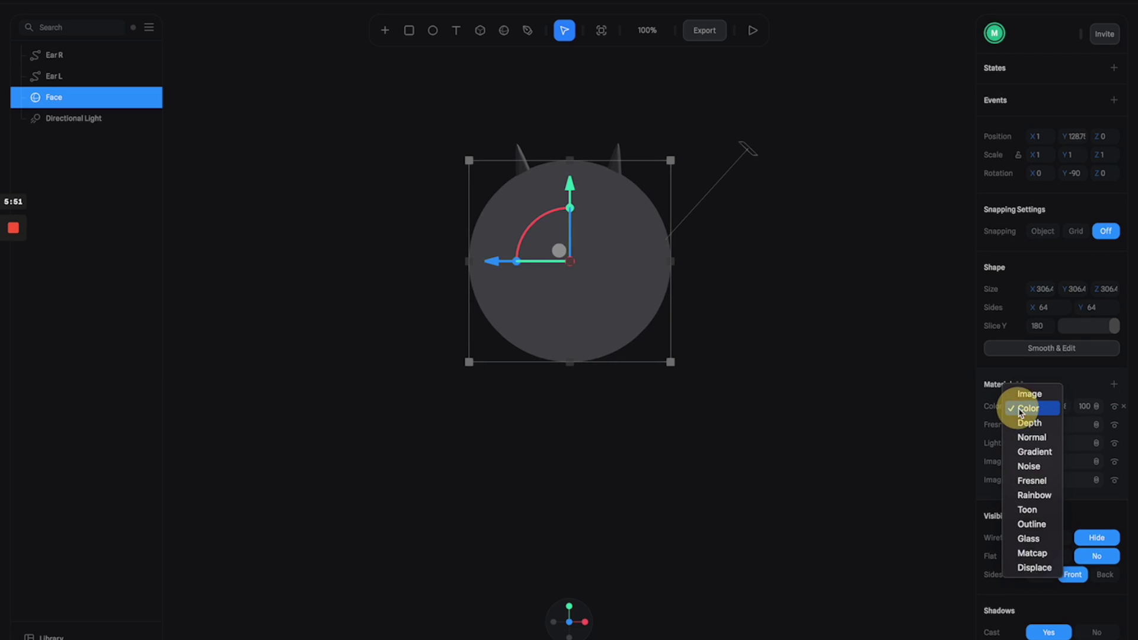
left_click(1026, 392)
left_click_drag(998, 410, 994, 457)
Upload Angry.jpg as the image of the topmost image layer, keeping the Face sphere selected for further material editing.
left_click(1035, 445)
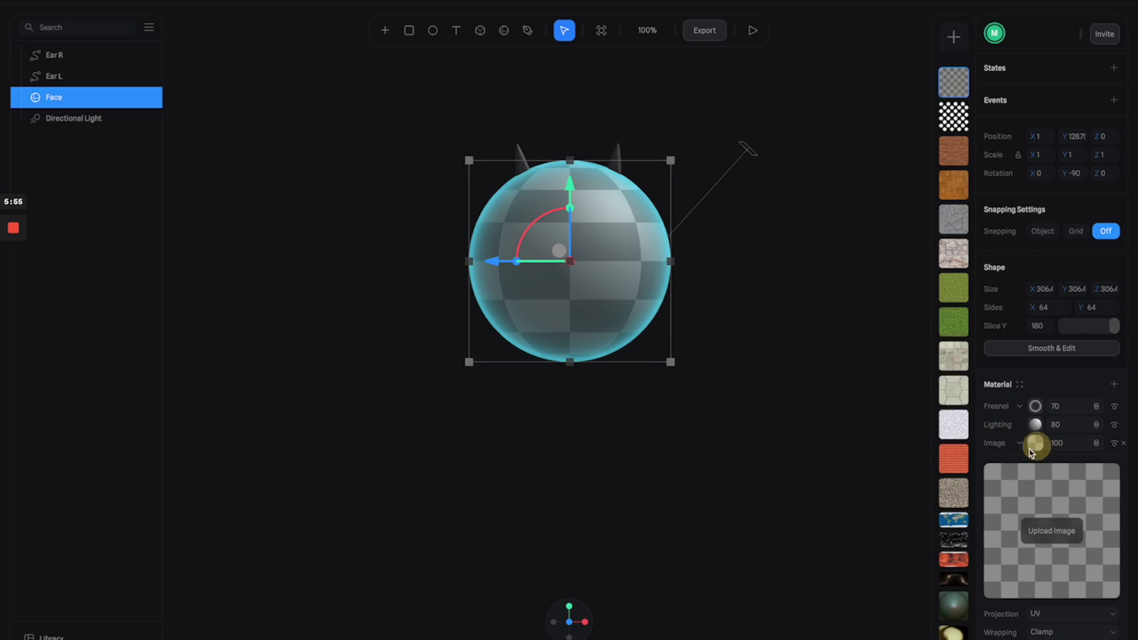
left_click(1042, 528)
left_click(481, 261)
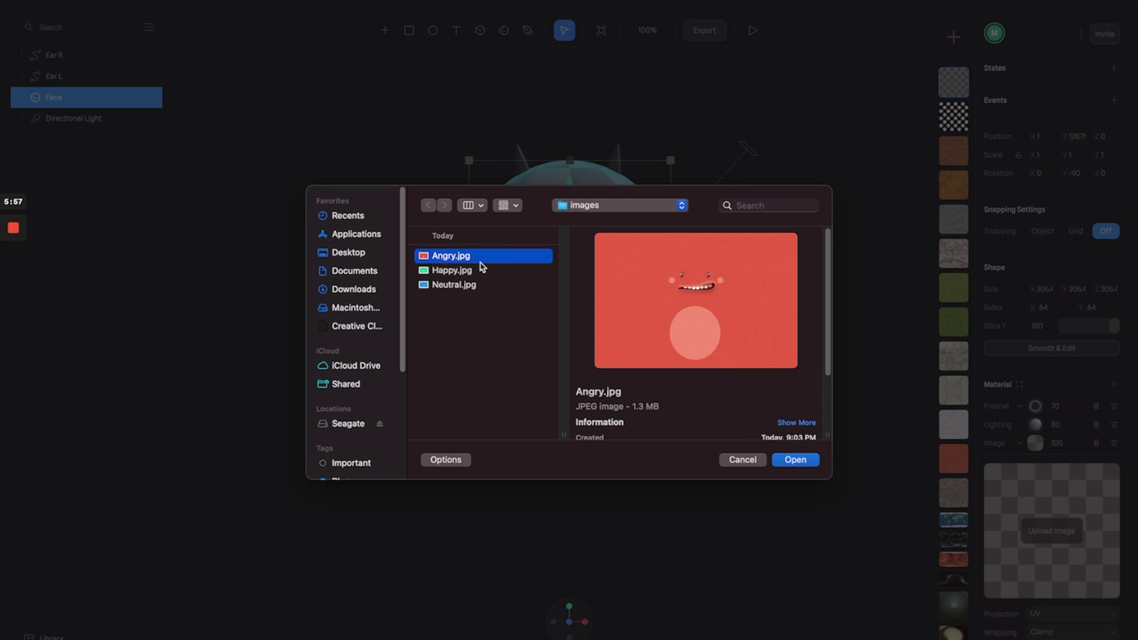
double_click(453, 261)
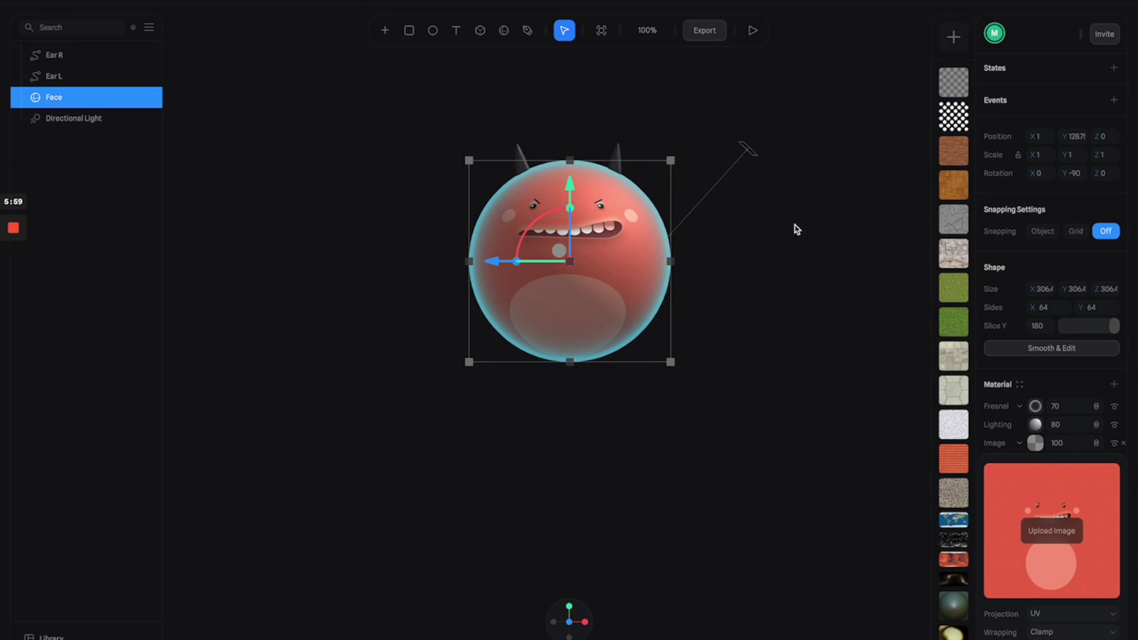
left_click(790, 274)
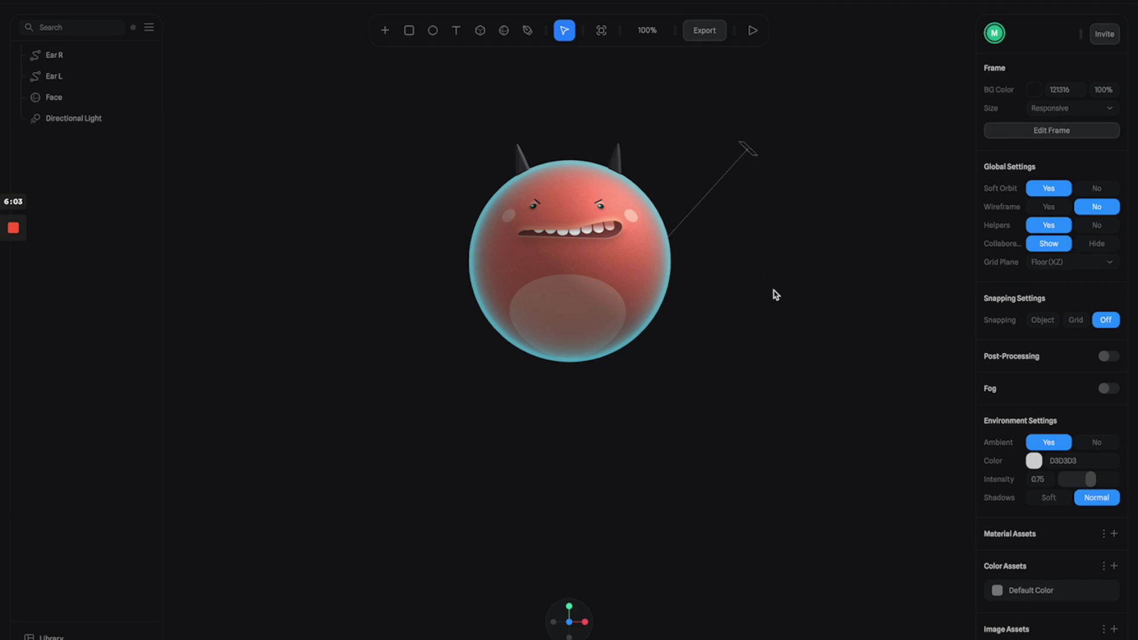
left_click(597, 315)
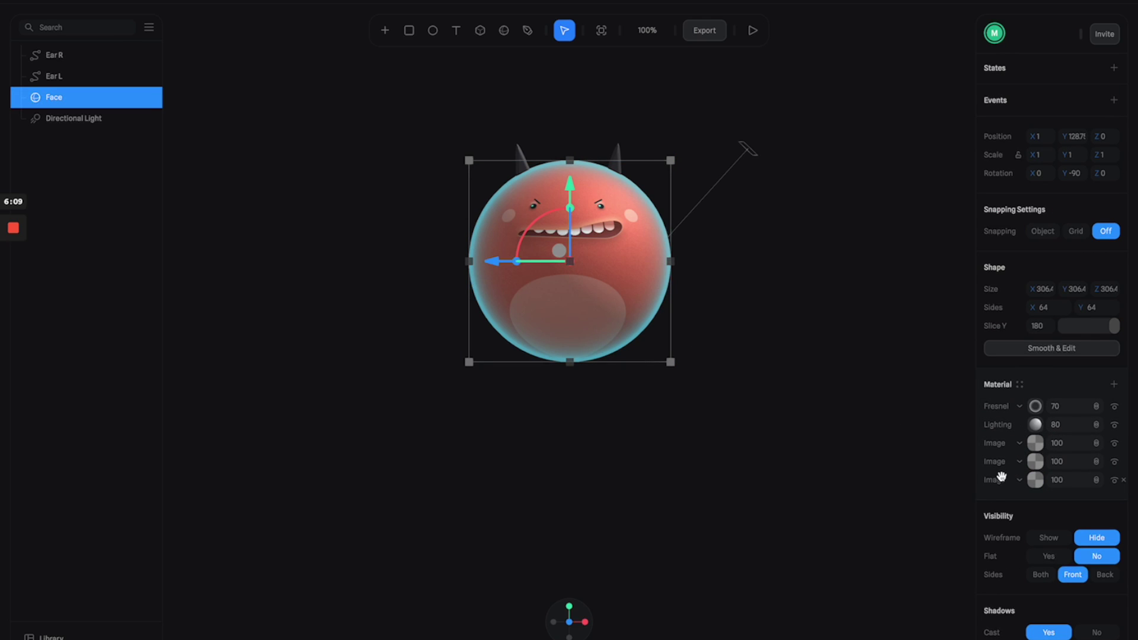
Hide the two upper image layers of the Face sphere's material to leave only the neutral face image, and deselect it.
left_click(1113, 444)
left_click(1113, 445)
left_click(1114, 444)
left_click(1114, 461)
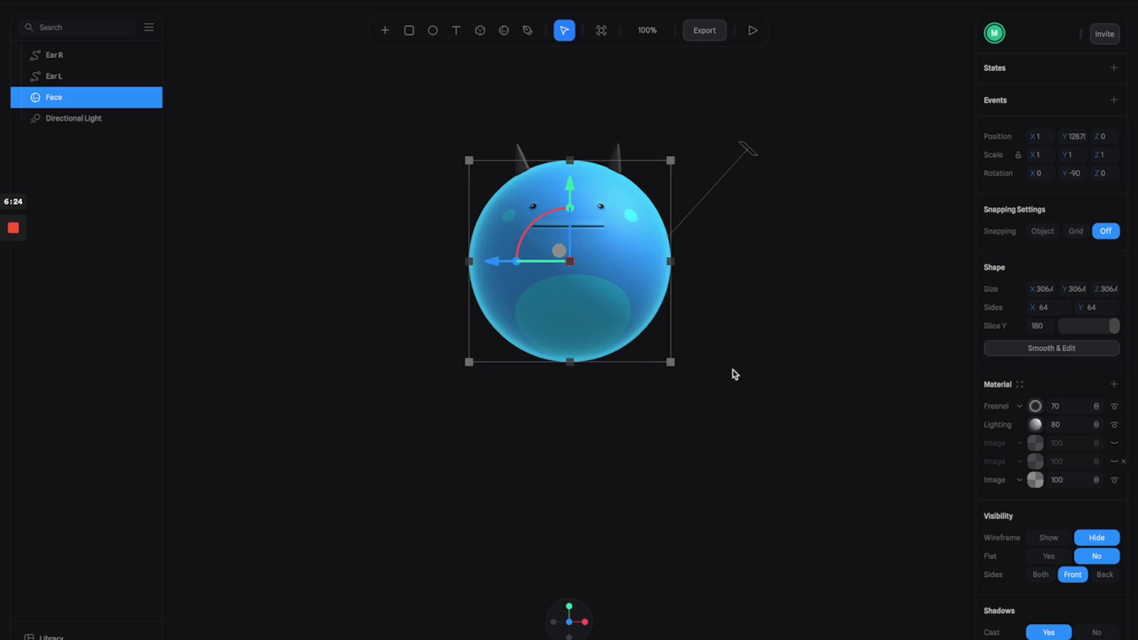
left_click(733, 373)
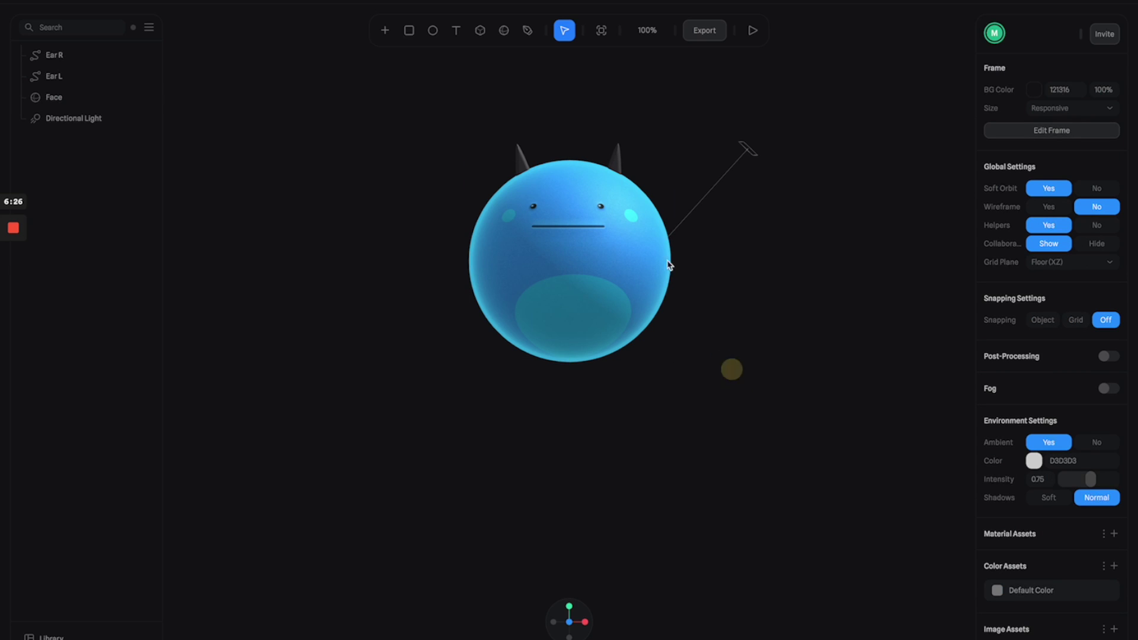
Change the Color layer of Ear L's material to Depth and open that layer's settings.
left_click(618, 158)
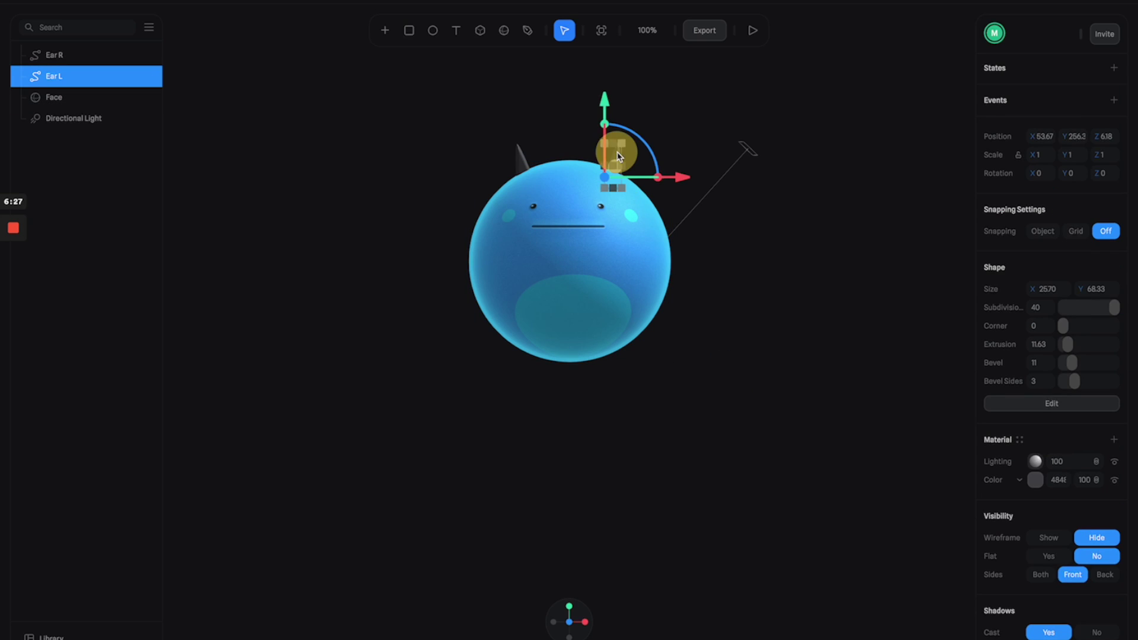
left_click(1024, 480)
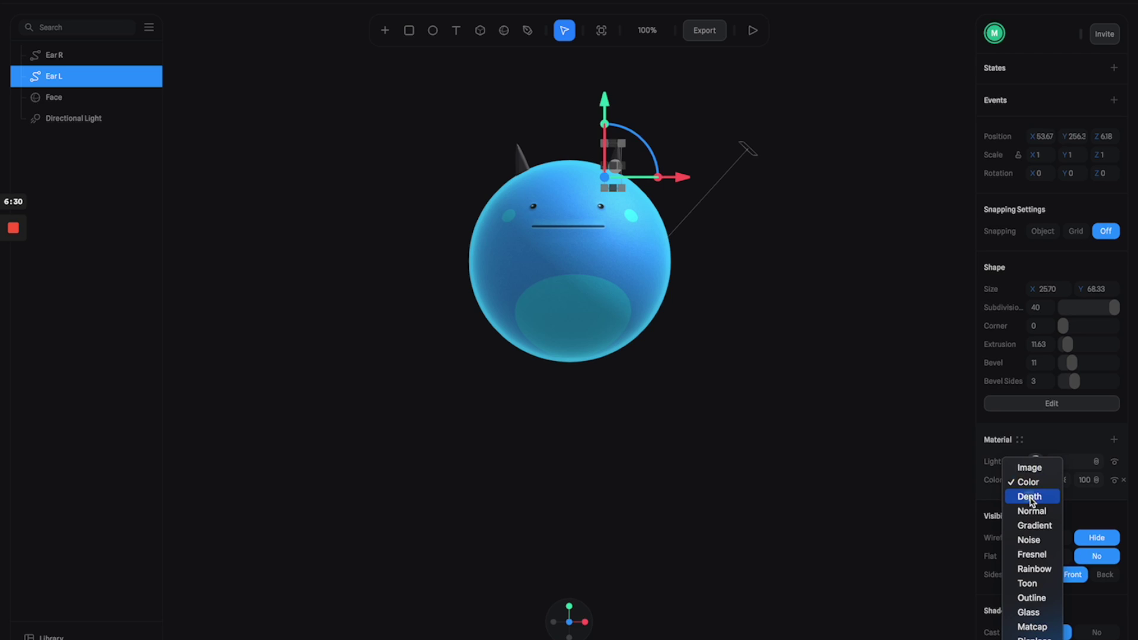
left_click(1030, 497)
left_click(1036, 481)
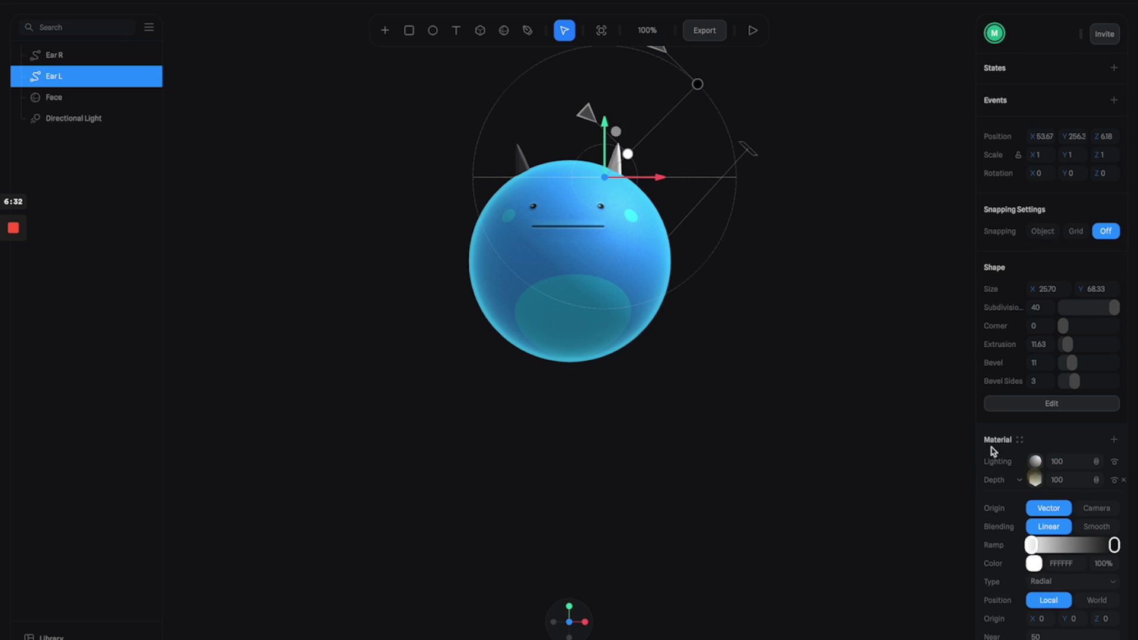
Set the first color of Ear L's depth ramp to orange and the last color to dark red AC0000.
left_click(1035, 543)
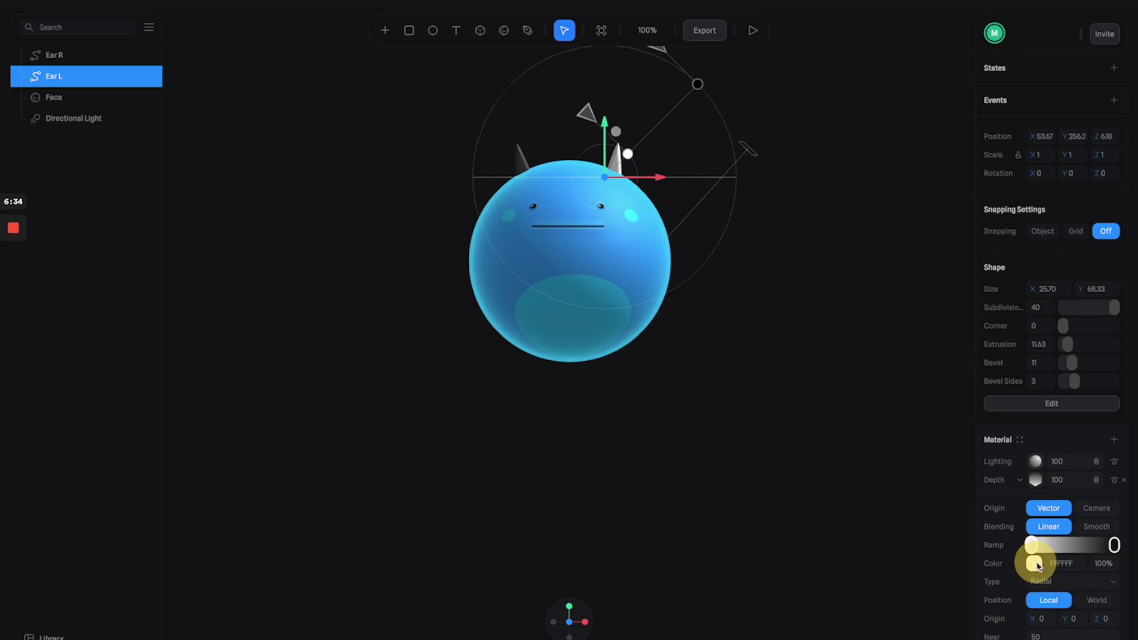
scroll(1043, 587, "down", 2)
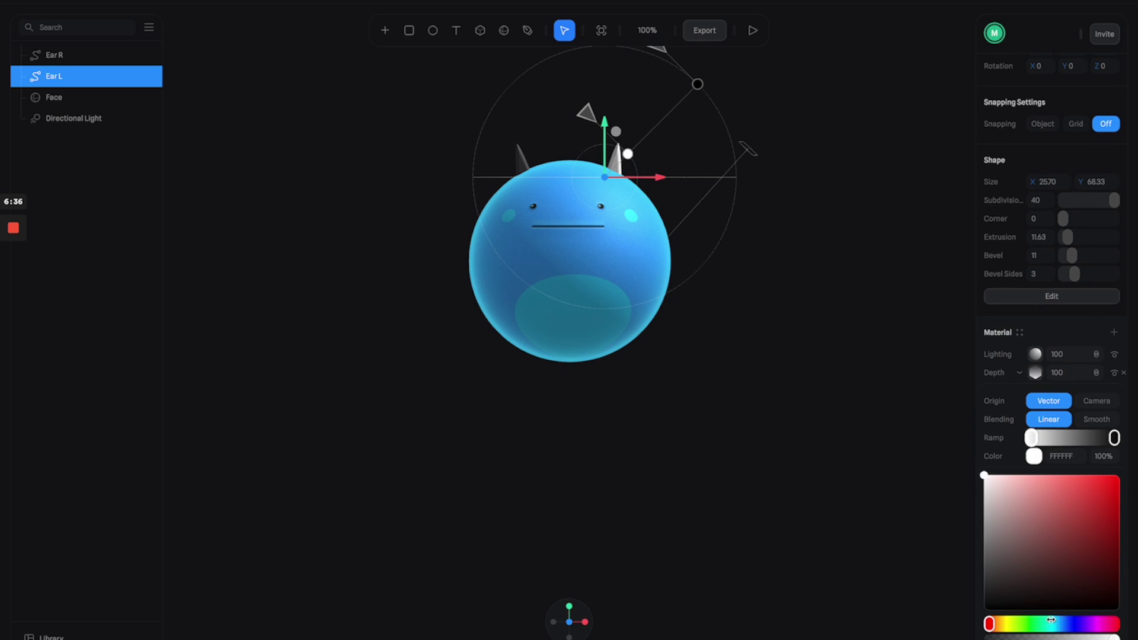
left_click(997, 624)
left_click_drag(1043, 584, 1081, 473)
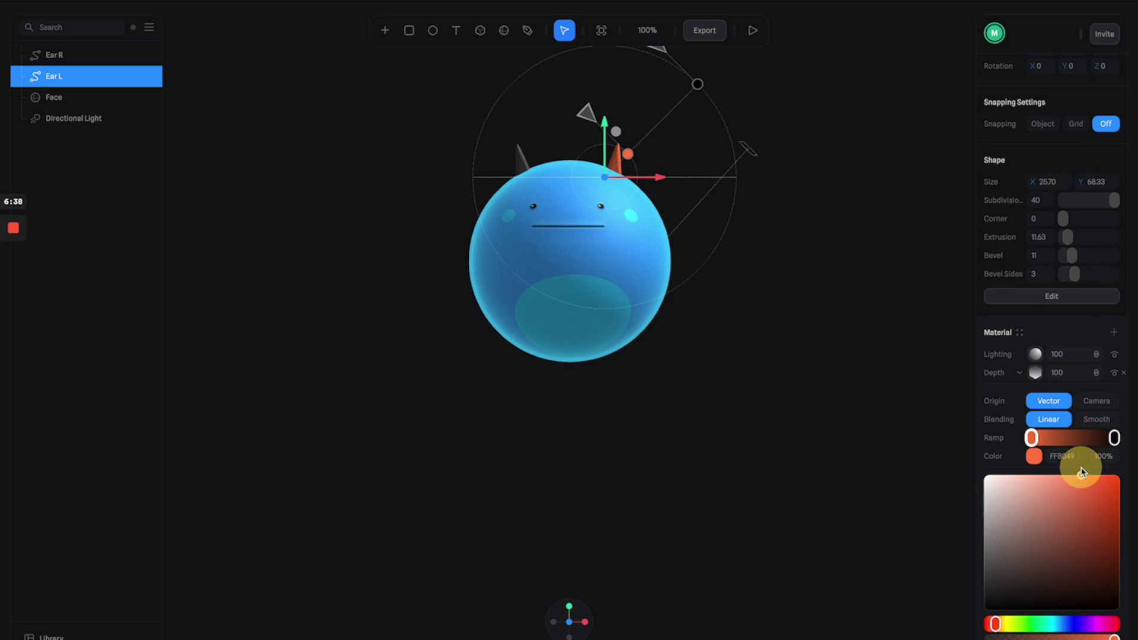
left_click(1115, 438)
left_click(1113, 504)
left_click_drag(1113, 505, 1106, 523)
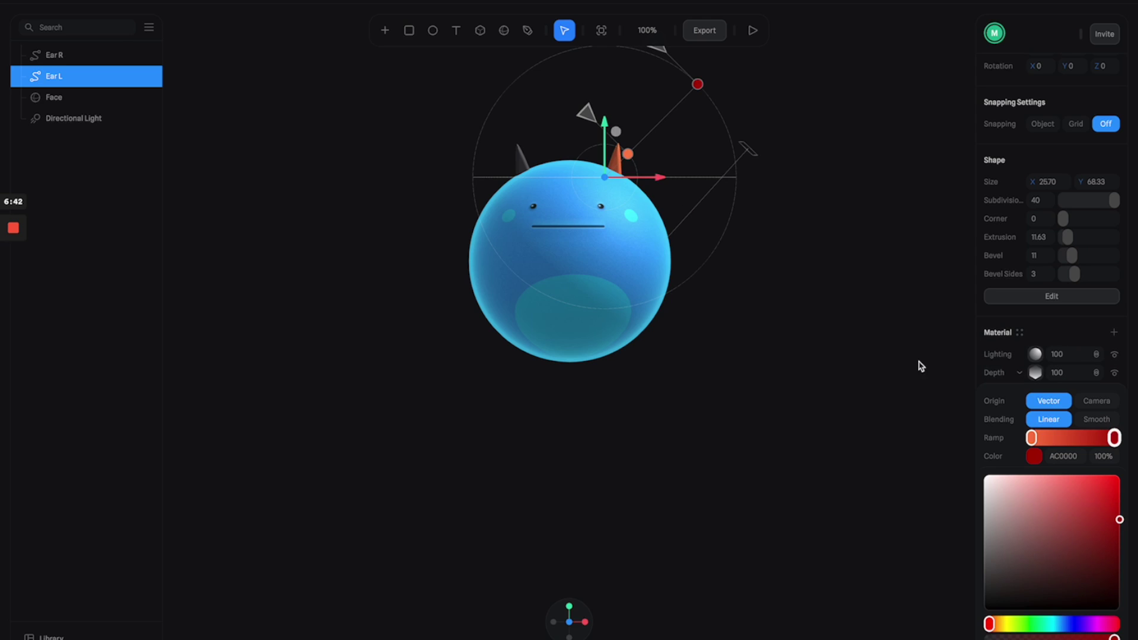
Reverse the depth ramp to run from dark red to orange, tighten the depth range around Ear L, and close the settings.
left_click_drag(1032, 438, 1006, 437)
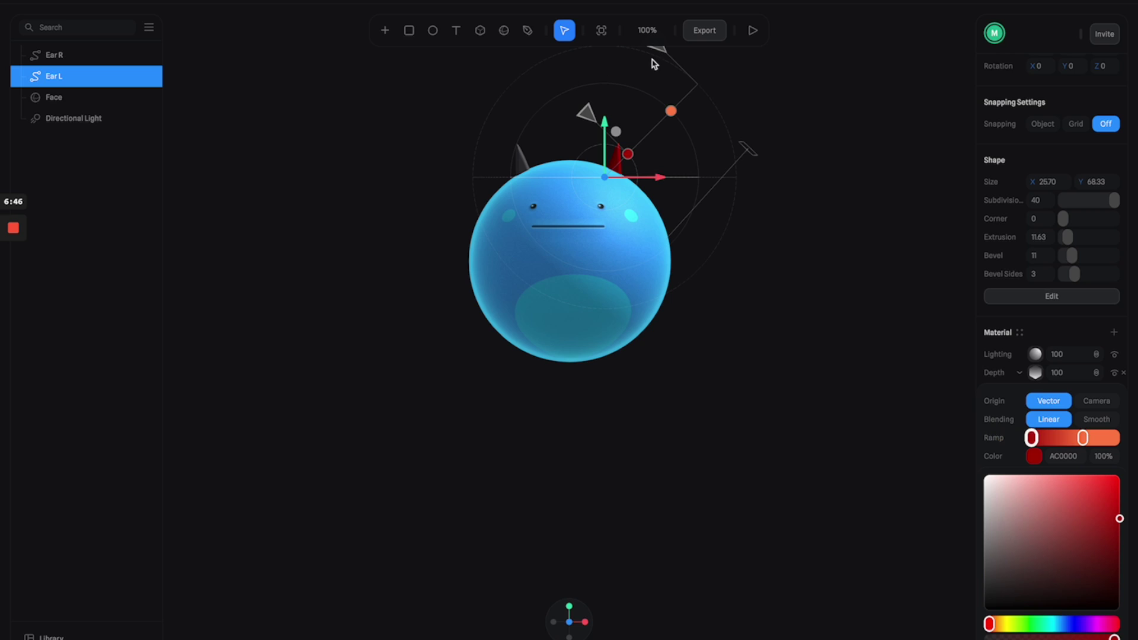
left_click_drag(660, 49, 630, 70)
left_click_drag(582, 114, 570, 128)
left_click_drag(650, 132, 636, 152)
left_click_drag(630, 70, 606, 102)
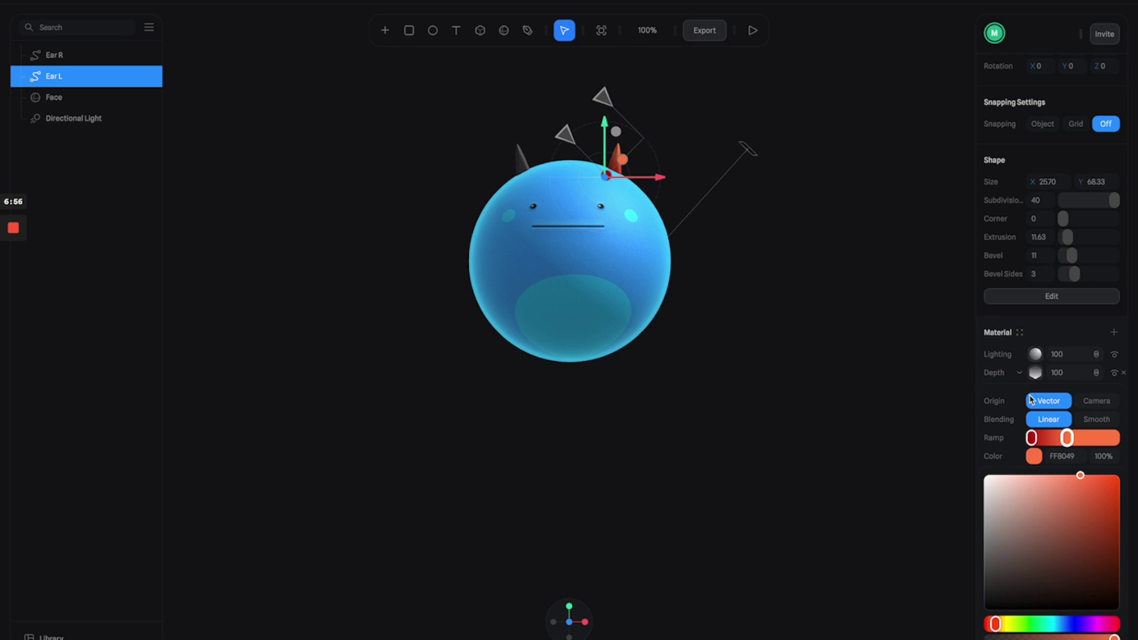
left_click(1036, 373)
left_click(784, 262)
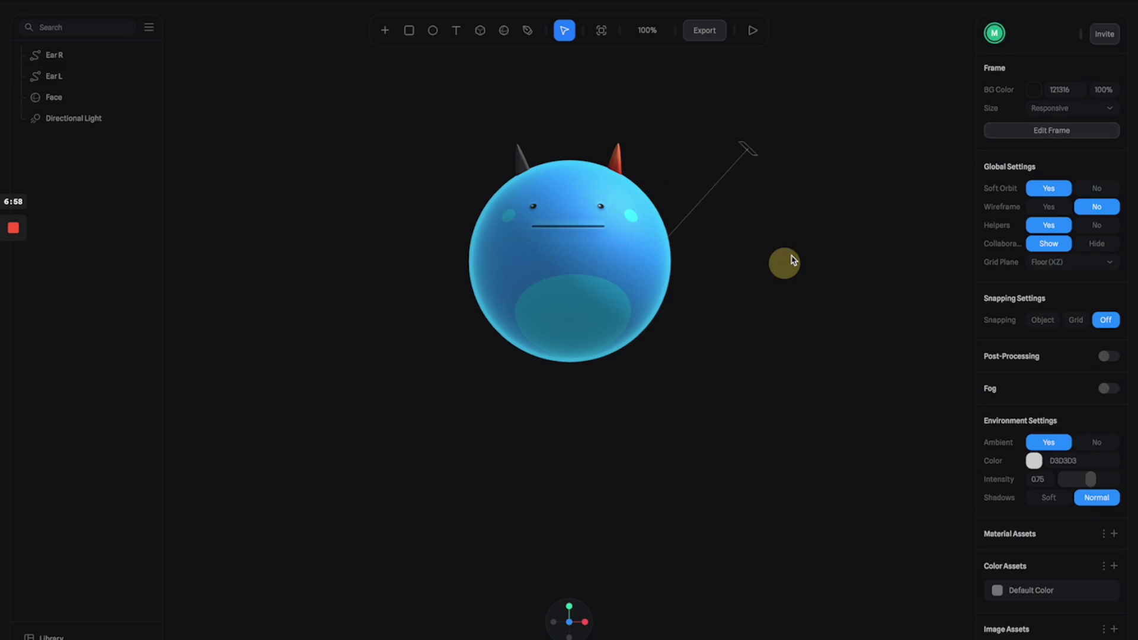
Set the Lighting layer of Ear L's material to 50.
left_click(617, 164)
left_click(1075, 465)
type("50")
key("Return")
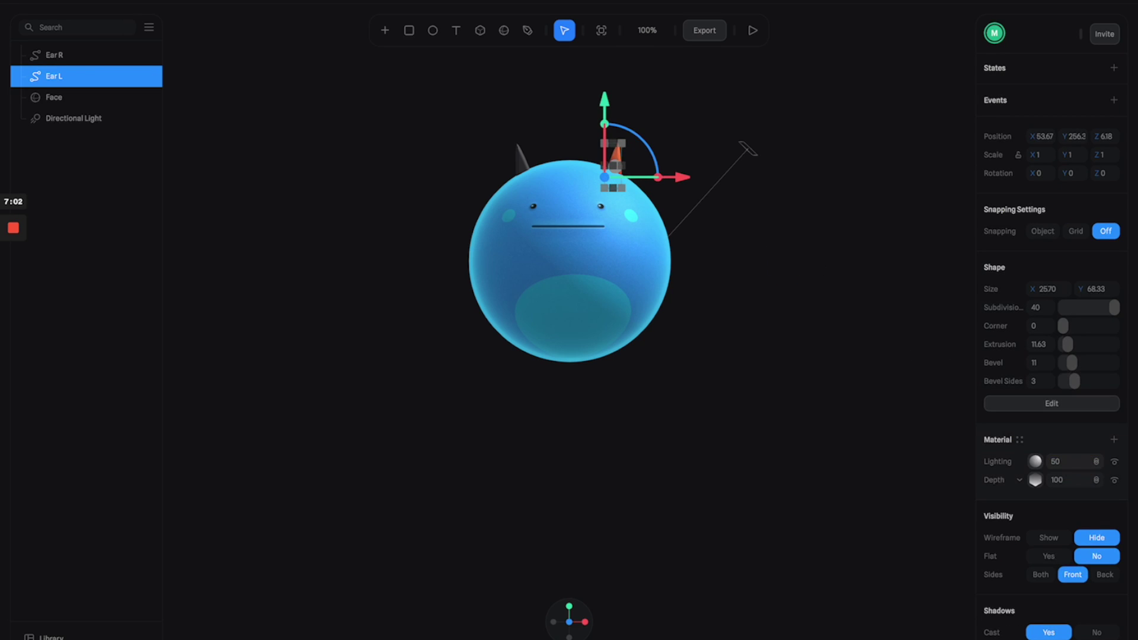
left_click(838, 300)
Save Ear L's material as a reusable material asset named Ear.
left_click(617, 160)
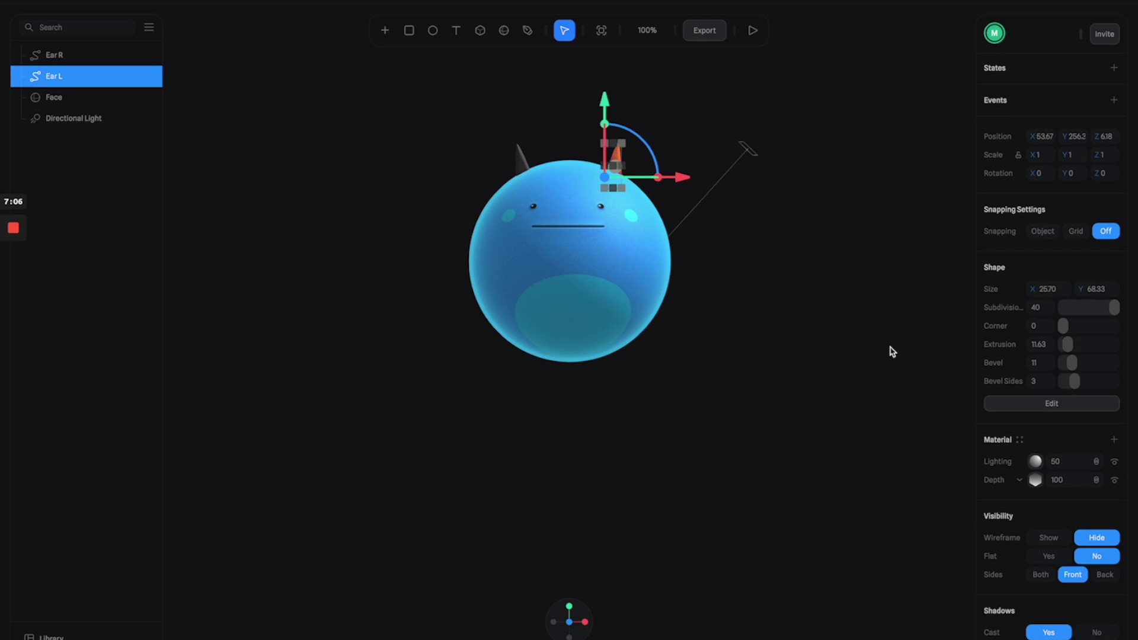
left_click(1020, 441)
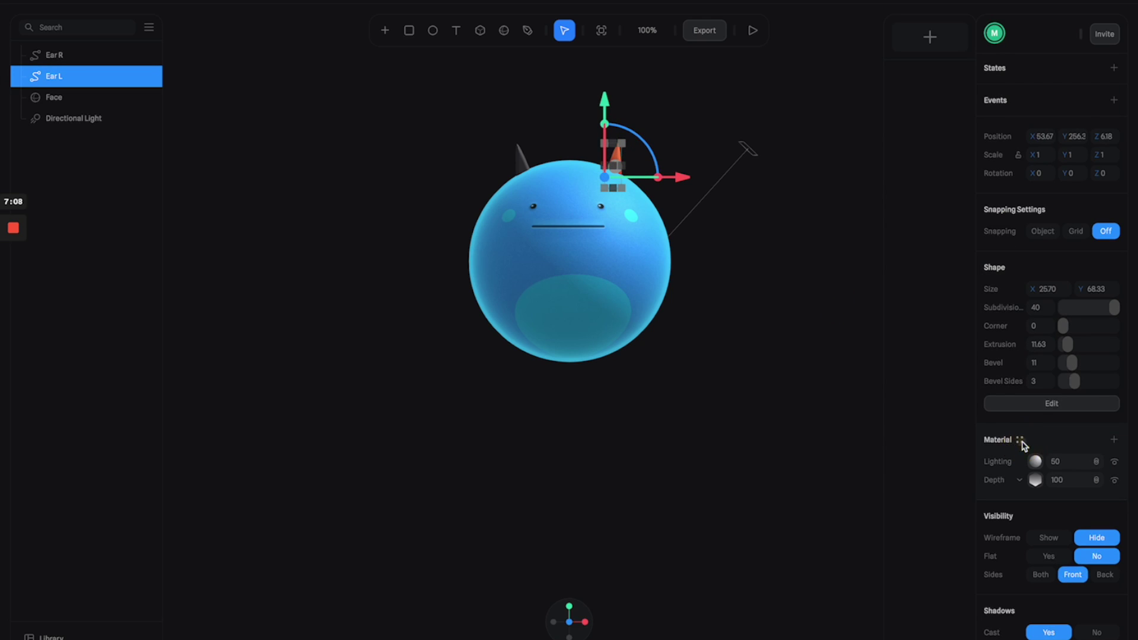
left_click(906, 46)
double_click(938, 85)
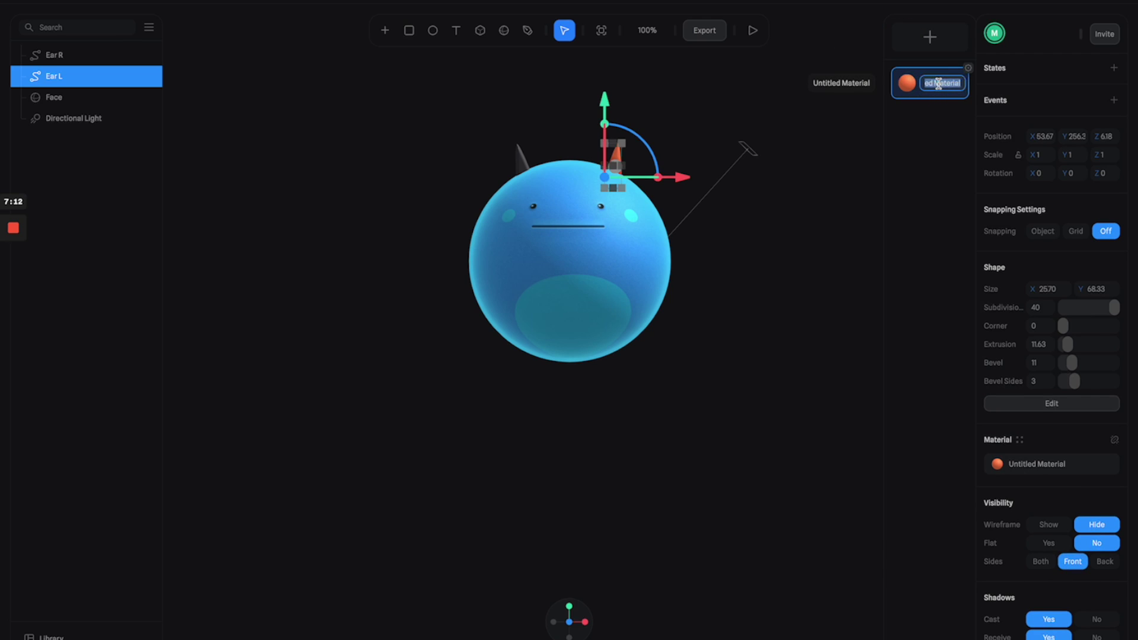
type("Ear")
key("Return")
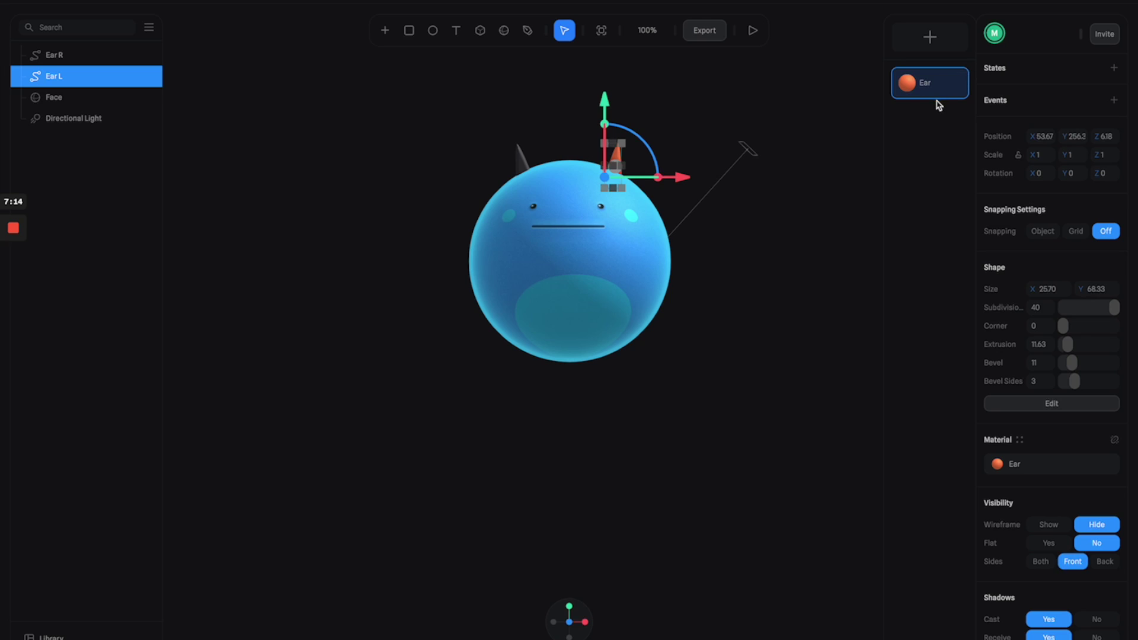
Apply the Ear material asset to Ear R and deselect it.
left_click(521, 157)
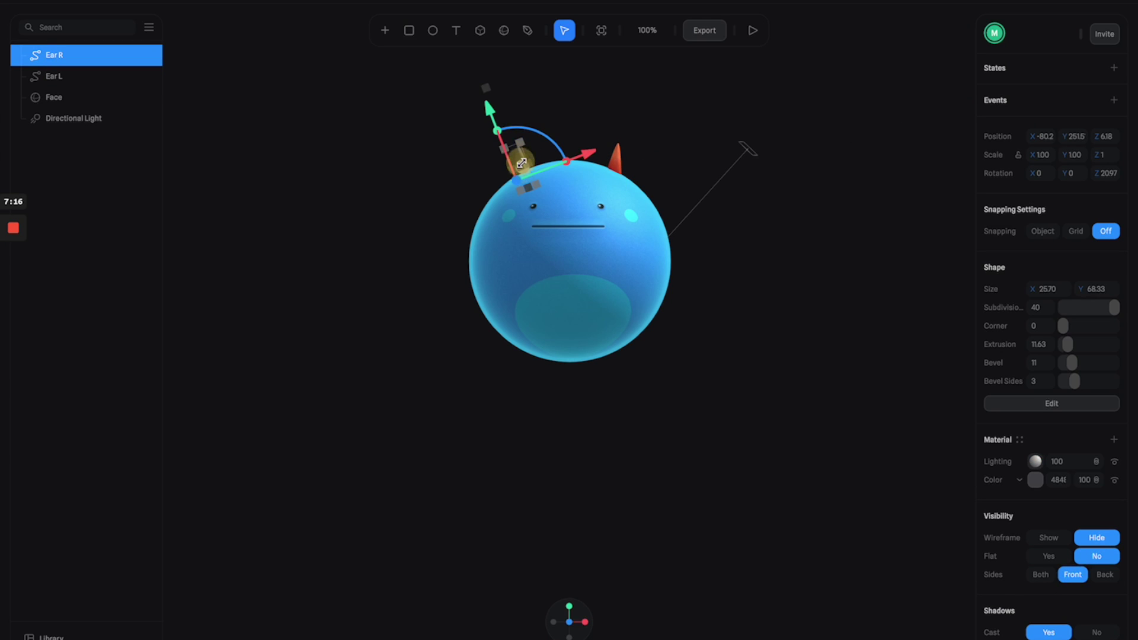
left_click(1019, 442)
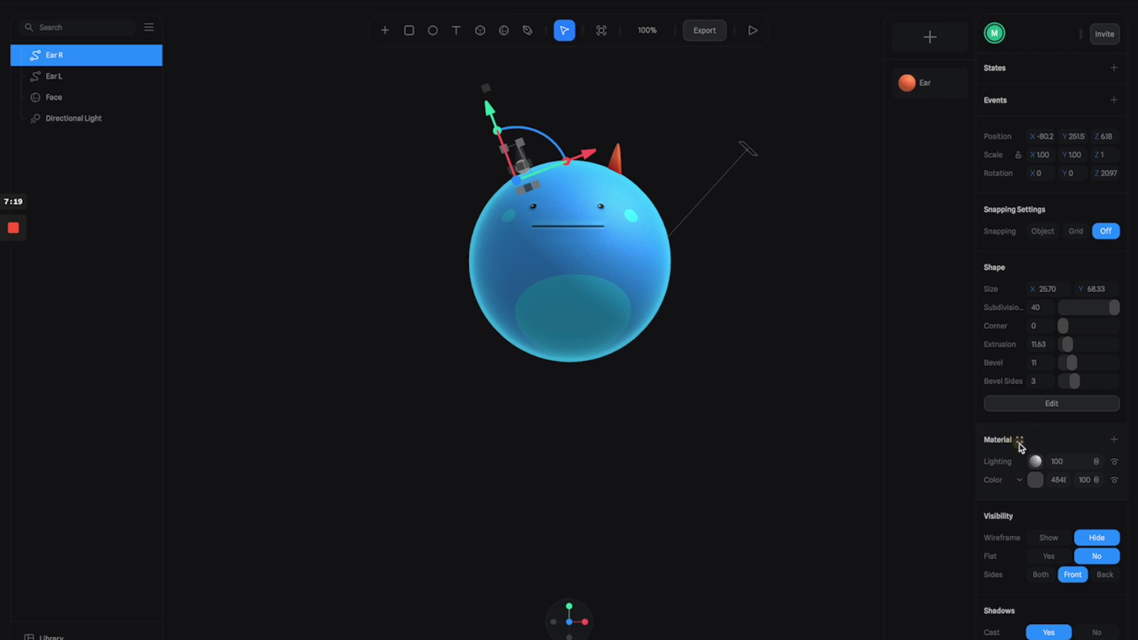
left_click(905, 86)
left_click(683, 97)
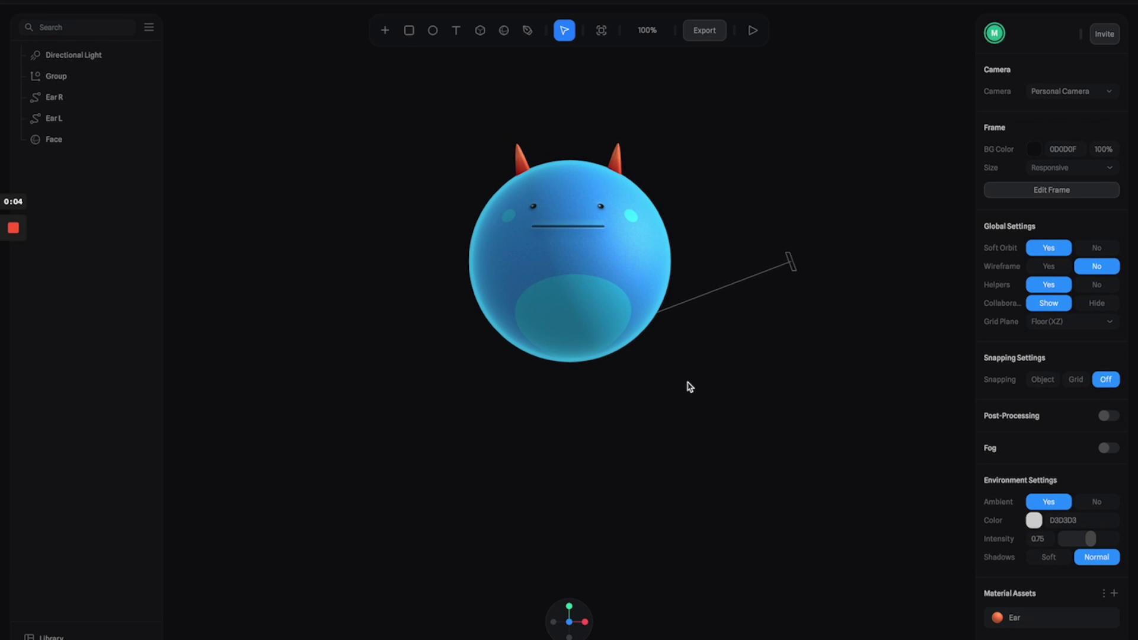
Set the frame's background color to dark navy 111123.
left_click(695, 423)
left_click(842, 188)
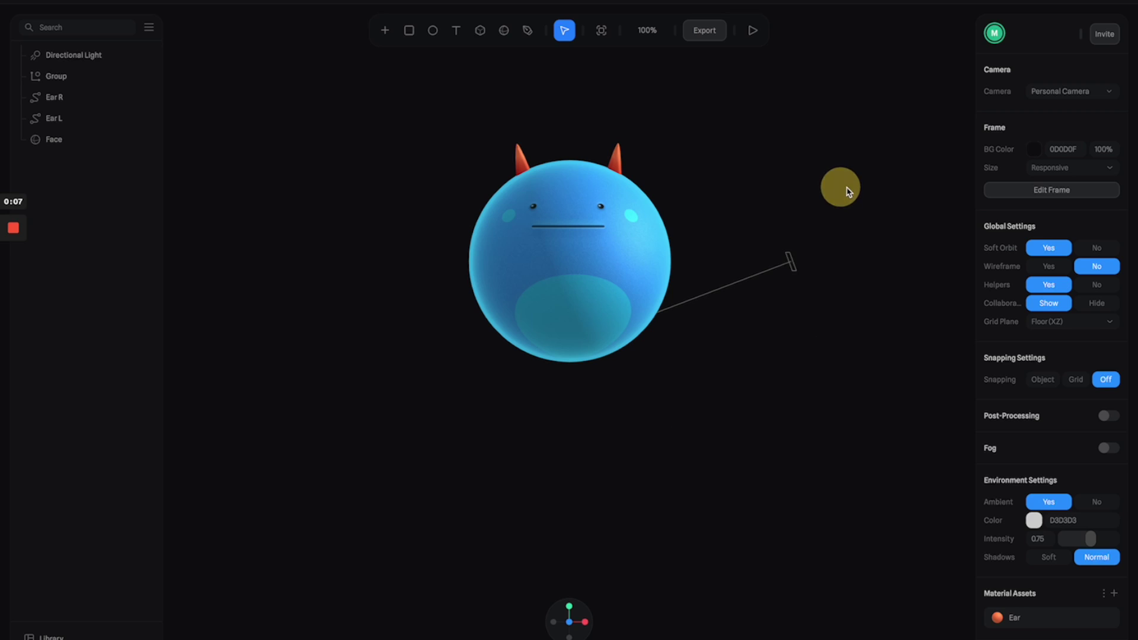
left_click(1033, 149)
left_click(1051, 285)
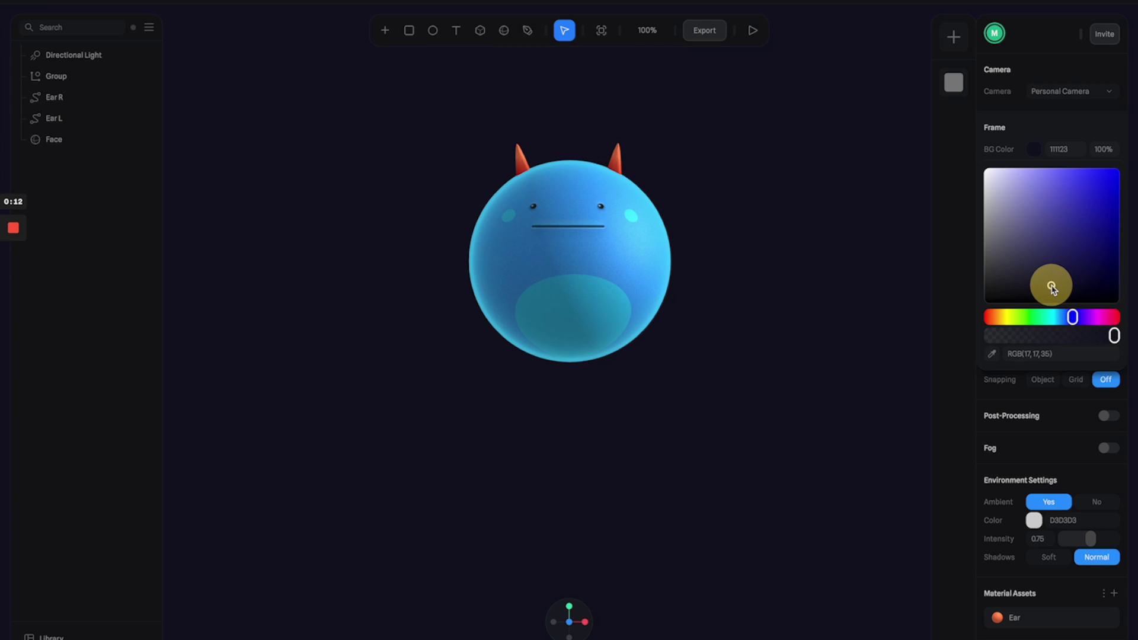
left_click(855, 159)
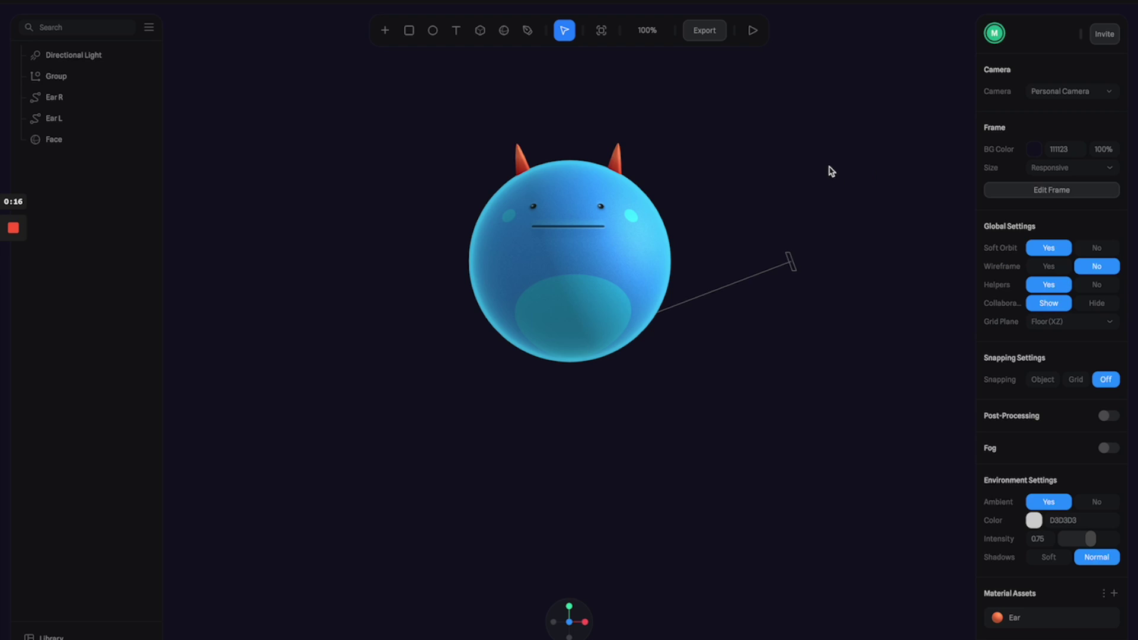
Raise the Directional Light to about Y 163 and deselect it.
left_click(792, 261)
left_click_drag(786, 196, 789, 160)
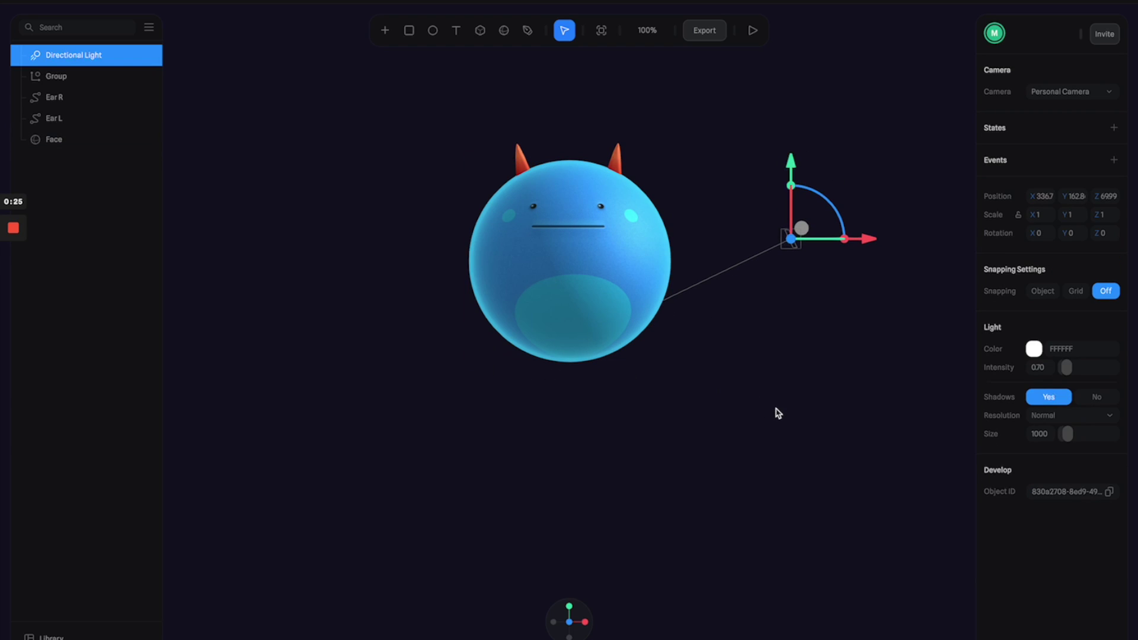
left_click(791, 419)
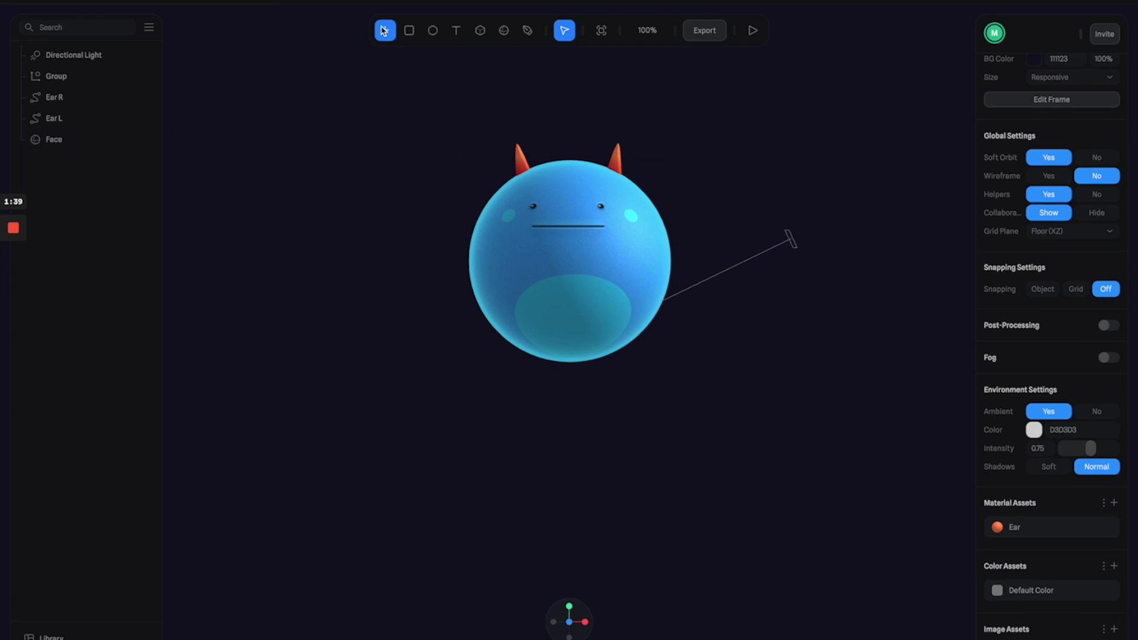
Draw a circular ellipse about 312 by 312 over the lower part of the monster's body.
left_click(384, 30)
left_click(412, 88)
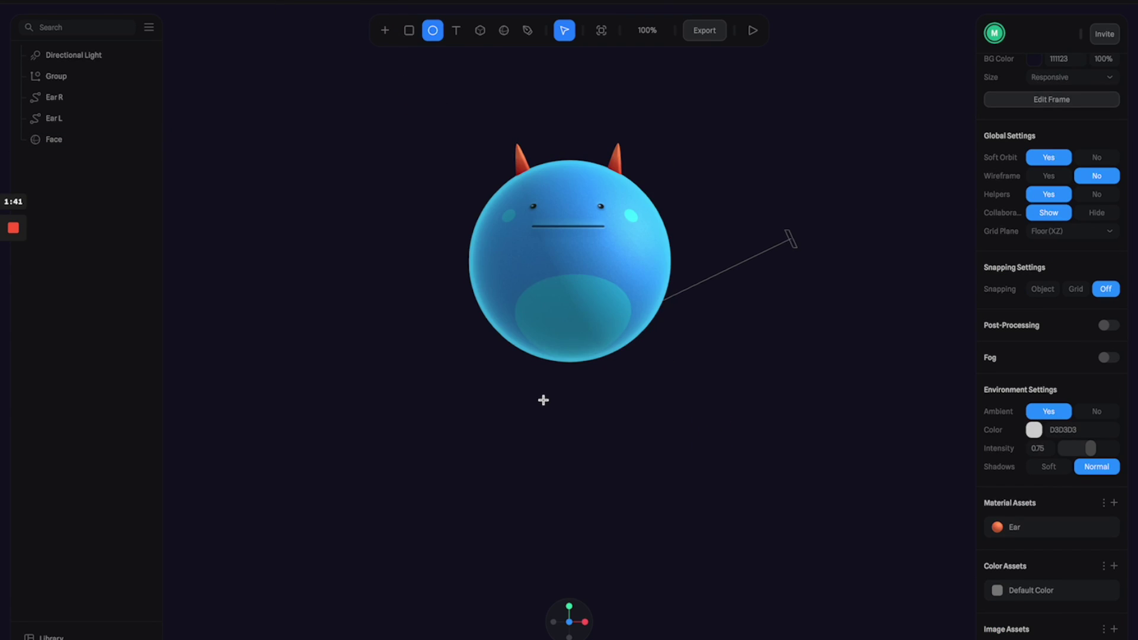
left_click(575, 316)
left_click_drag(607, 281, 677, 215)
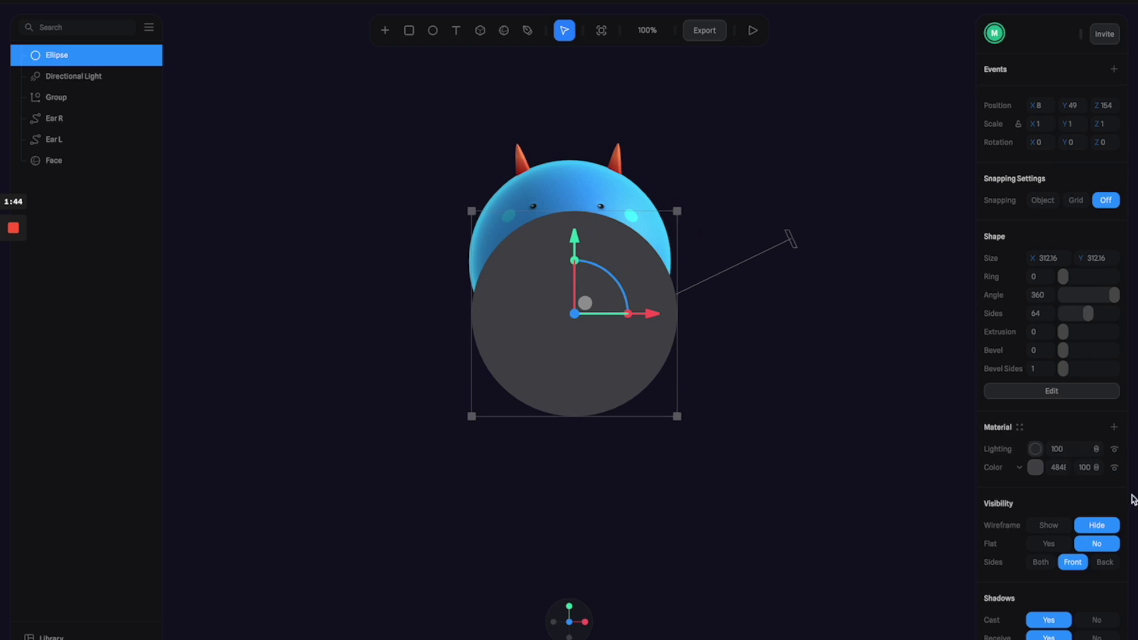
Change the Ellipse's Color layer to Gradient and set the gradient type to Radial.
left_click(1022, 467)
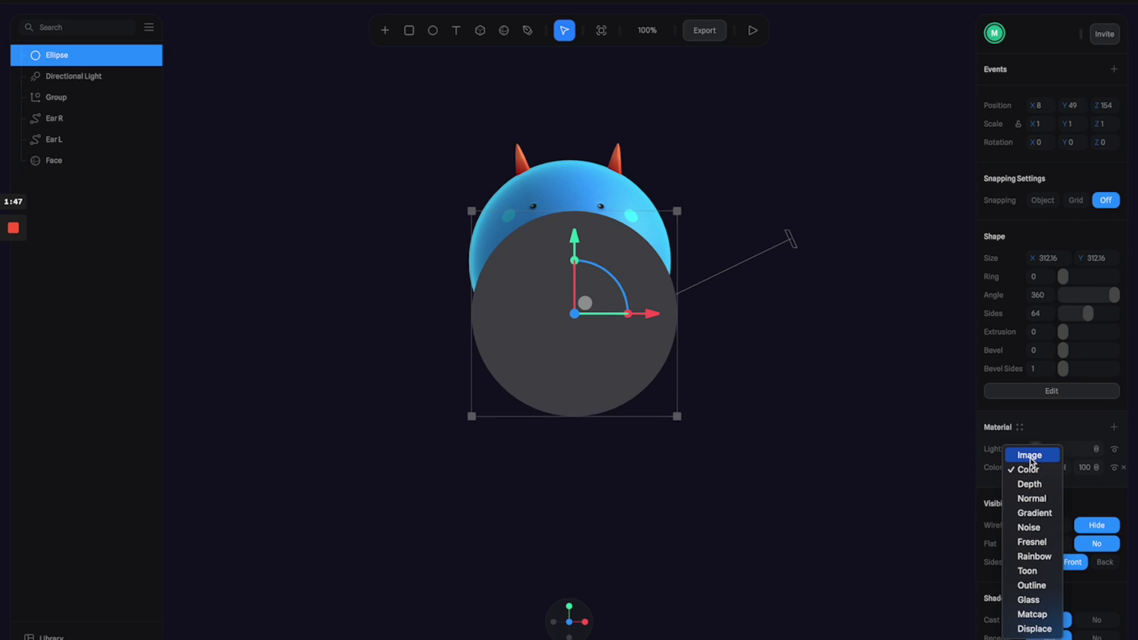
left_click(1035, 512)
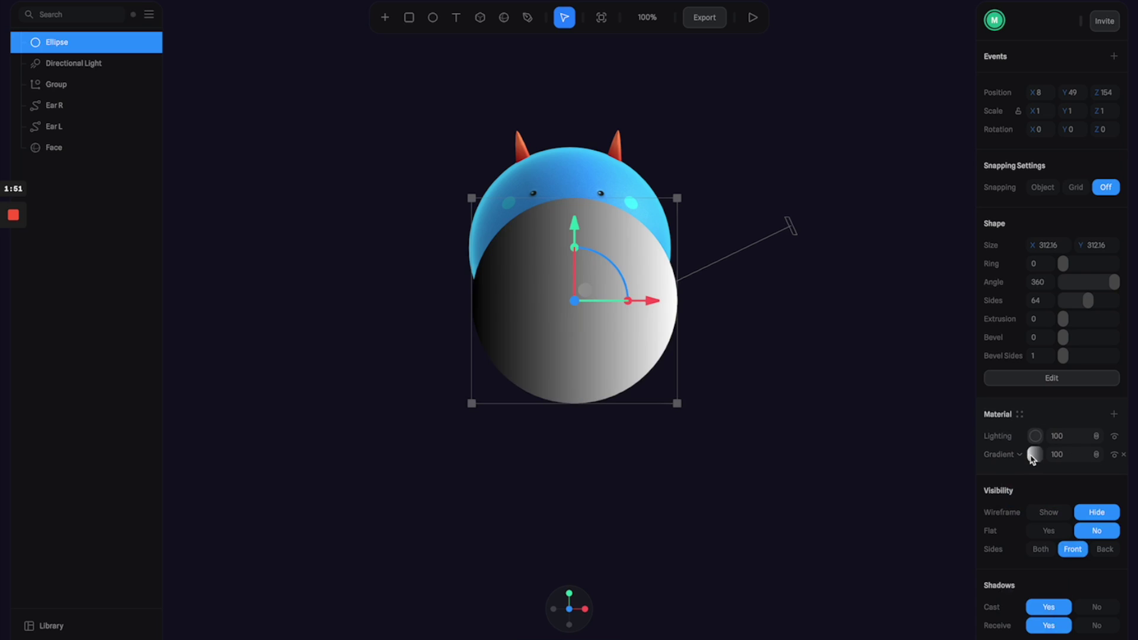
left_click(1044, 483)
left_click(1042, 497)
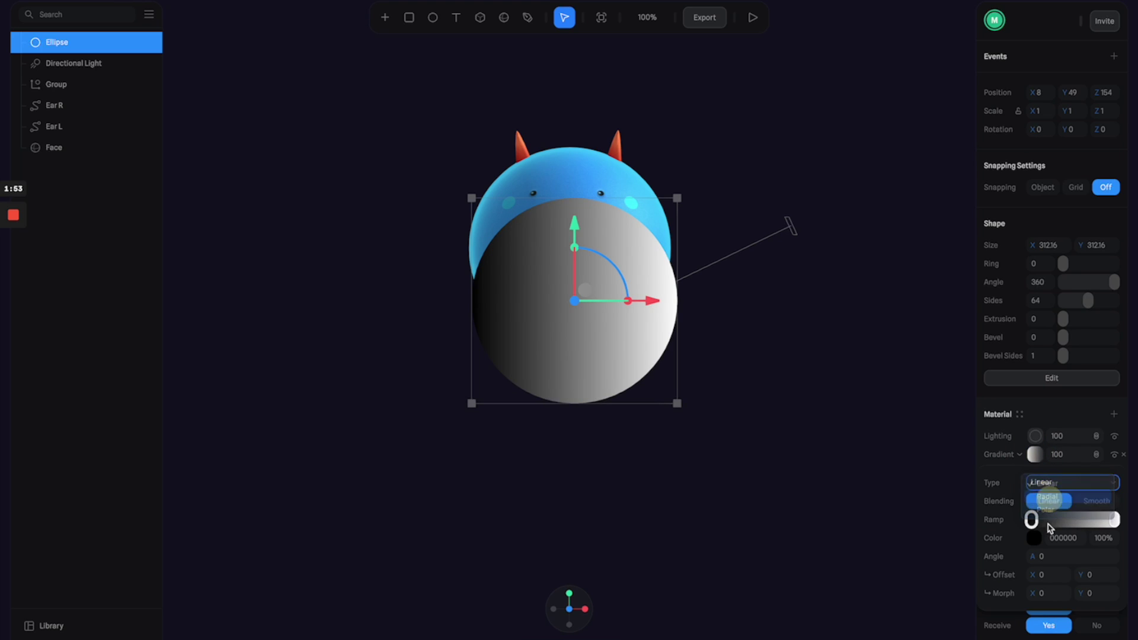
Set the center color of the Ellipse's radial gradient to a near-black blue.
left_click(1032, 520)
scroll(1039, 528, "down", 2)
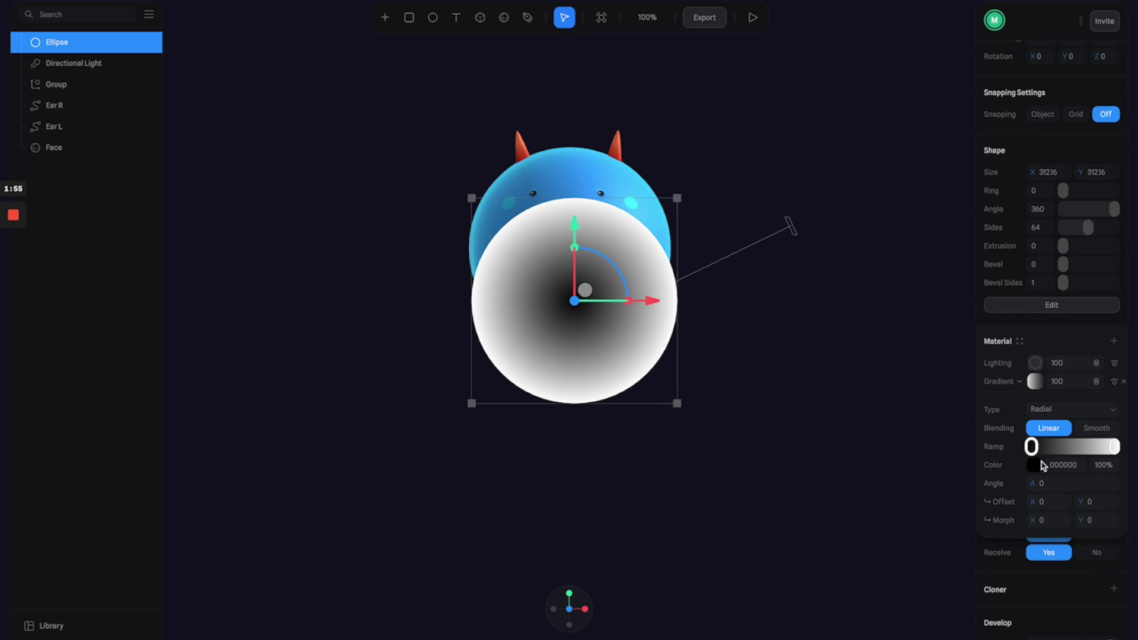
left_click(1035, 464)
left_click(1073, 632)
left_click_drag(1064, 617, 1066, 611)
Set the outer color of the Ellipse's radial gradient to 070812 with 0% opacity.
left_click(1111, 446)
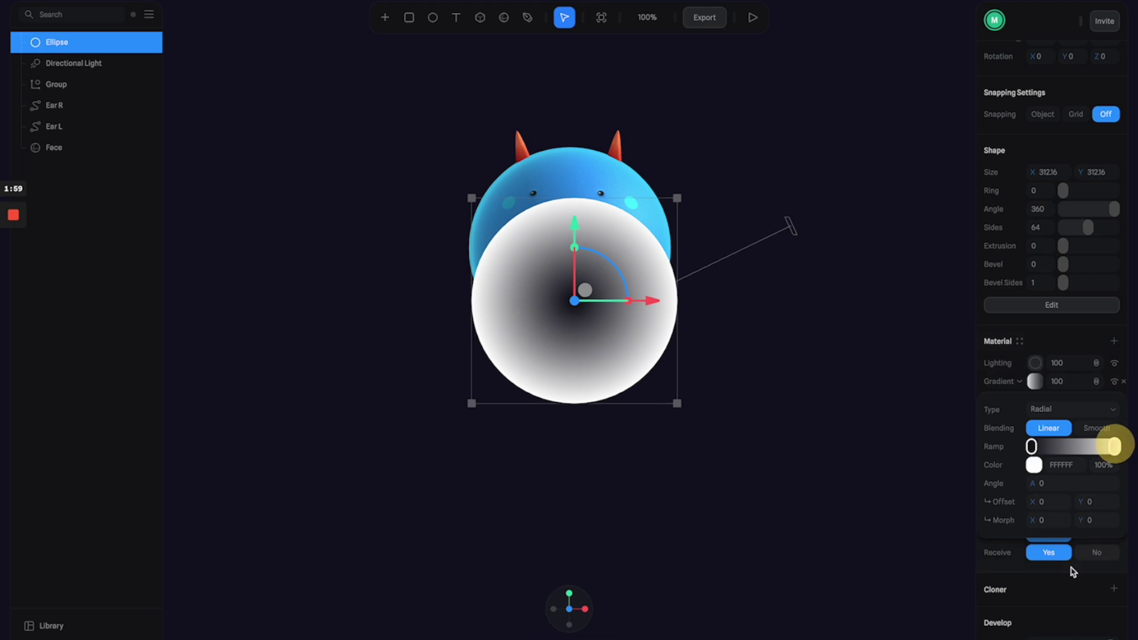
left_click(1036, 465)
left_click(1068, 610)
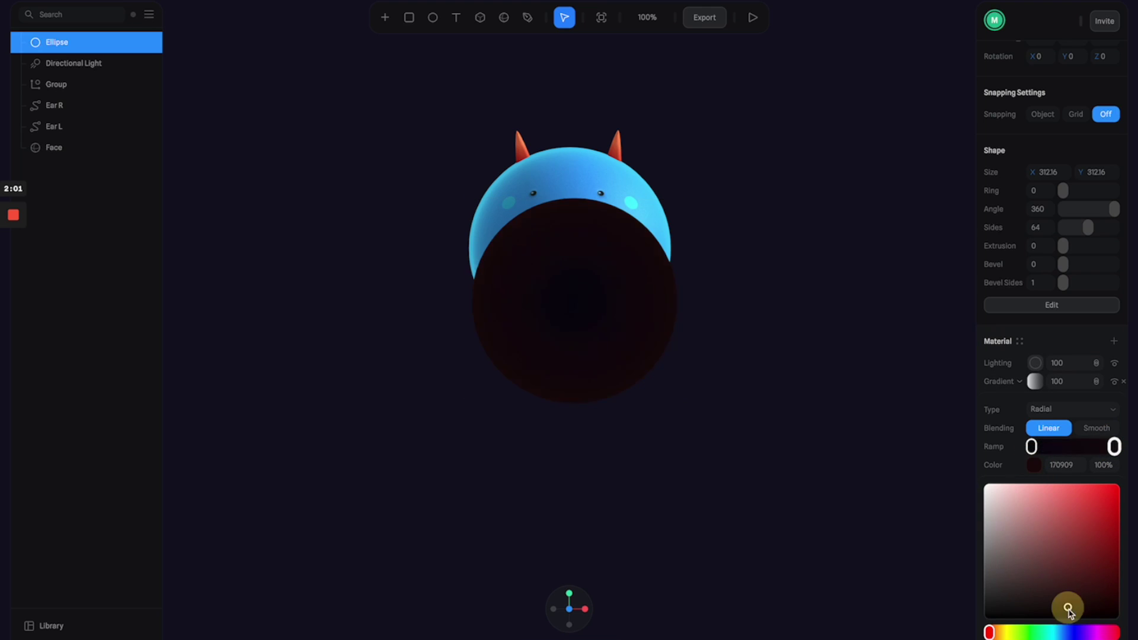
left_click(1069, 632)
scroll(1070, 632, "down", 1)
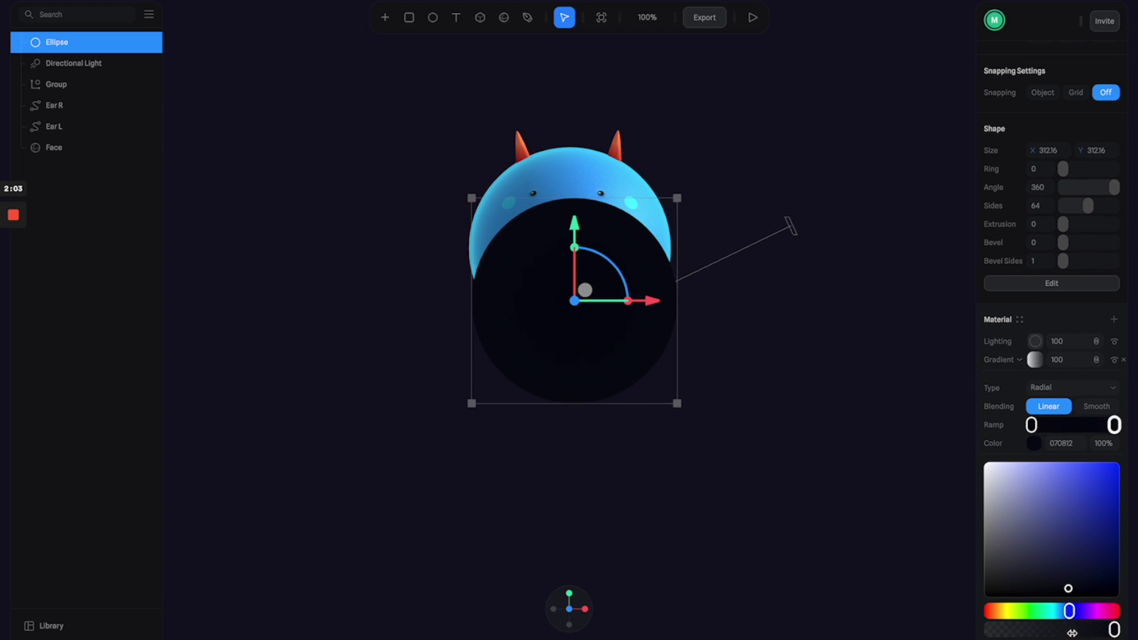
left_click_drag(1114, 629, 957, 629)
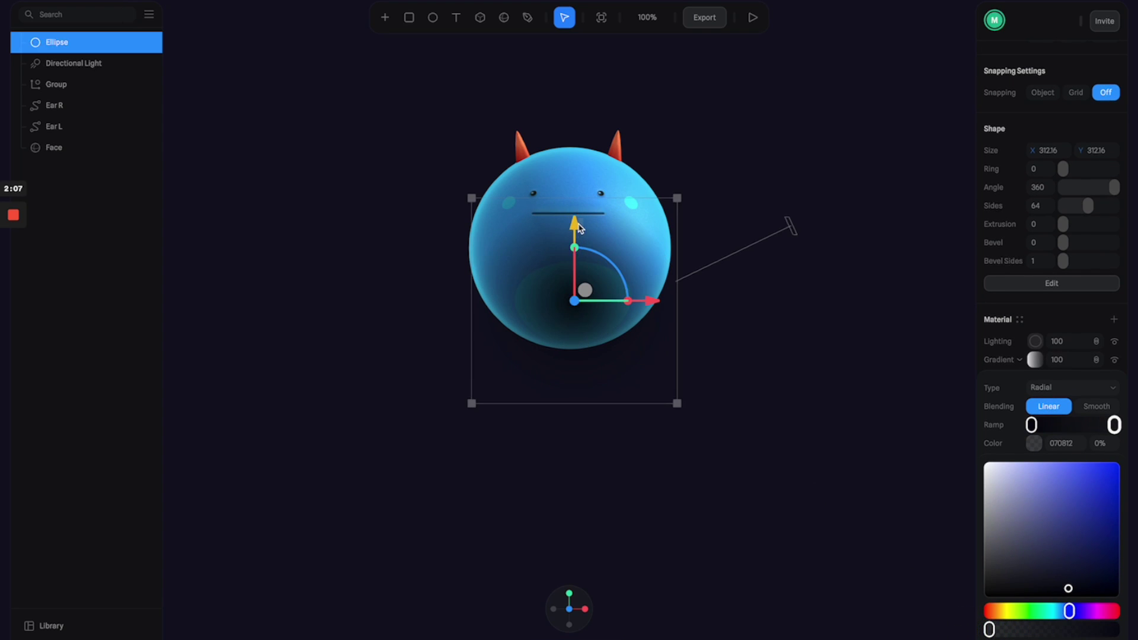
Move the Ellipse down to the base of the monster's body and set its X rotation to 80.
left_click_drag(574, 224, 574, 283)
left_click(750, 303)
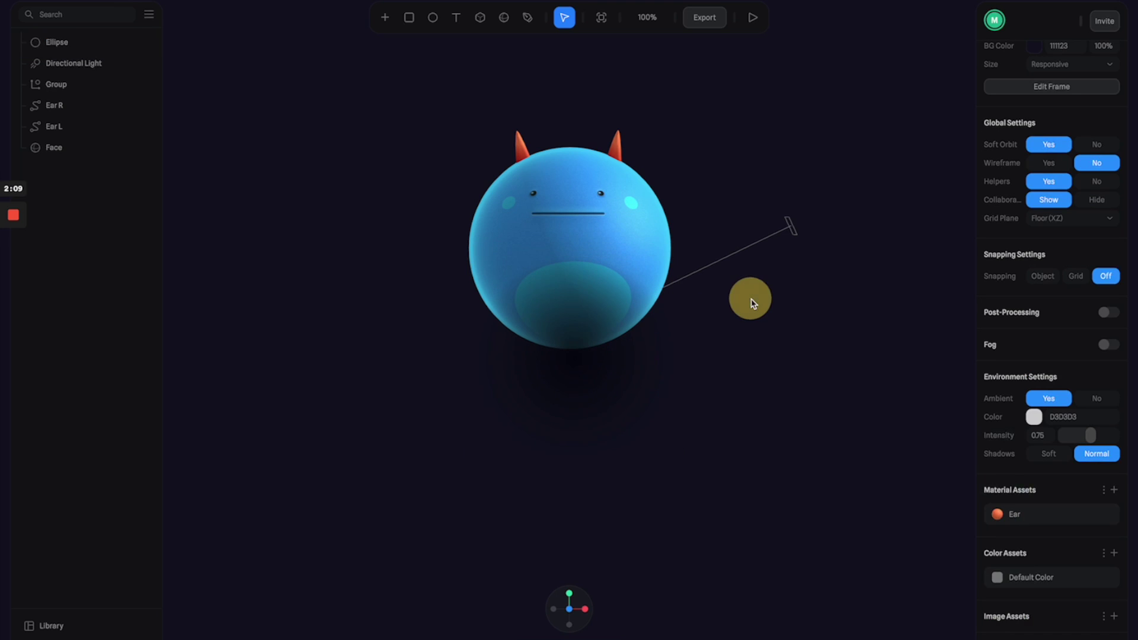
left_click(640, 364)
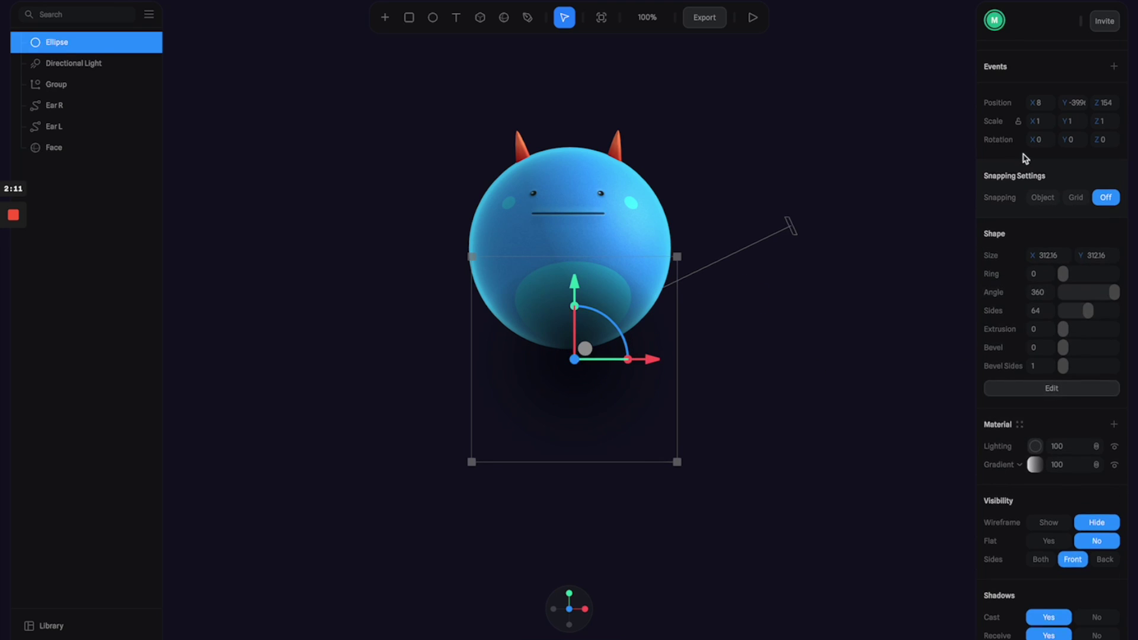
scroll(1020, 166, "up", 3)
left_click(1043, 202)
left_click(1042, 220)
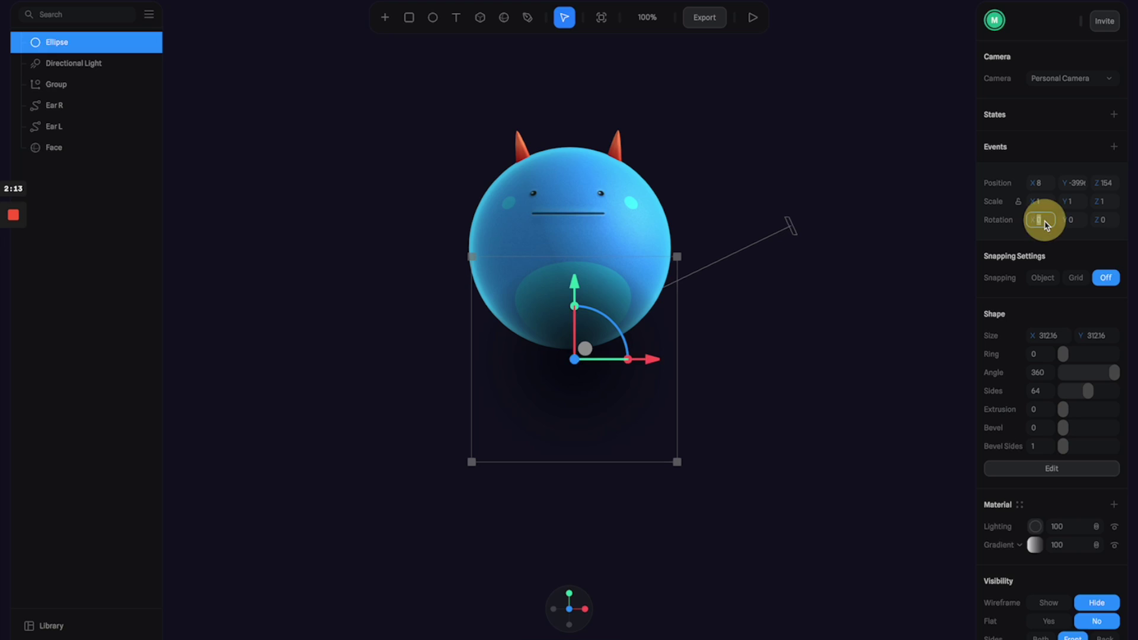
type("80")
key("Return")
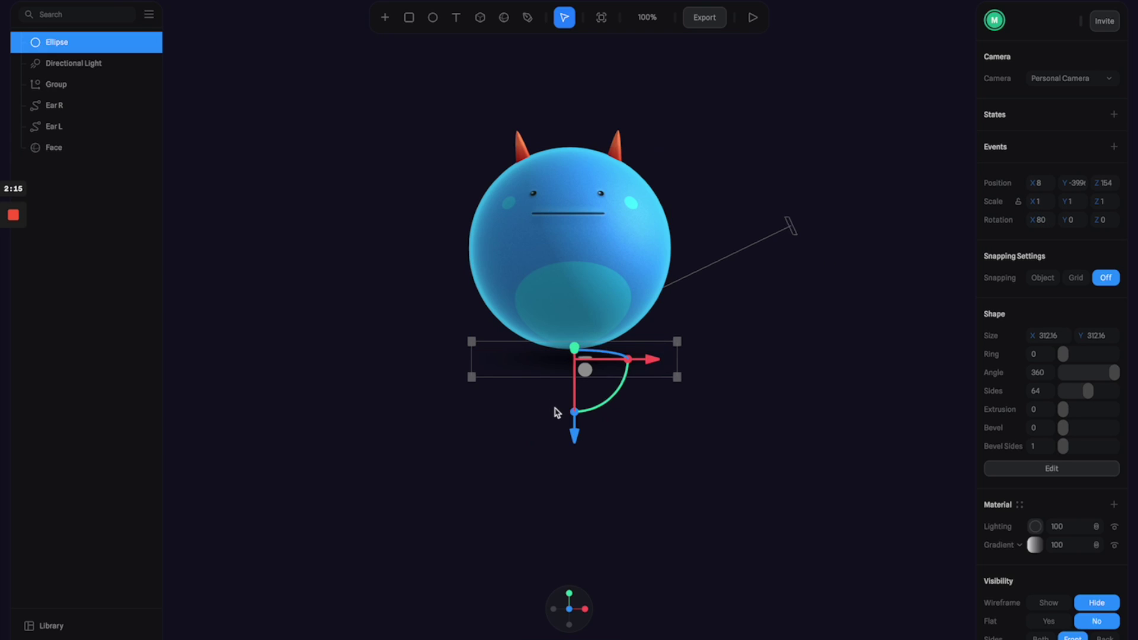
Lower the flattened Ellipse to float just below the monster and shrink it evenly to about 257 by 257.
left_click_drag(573, 433, 574, 465)
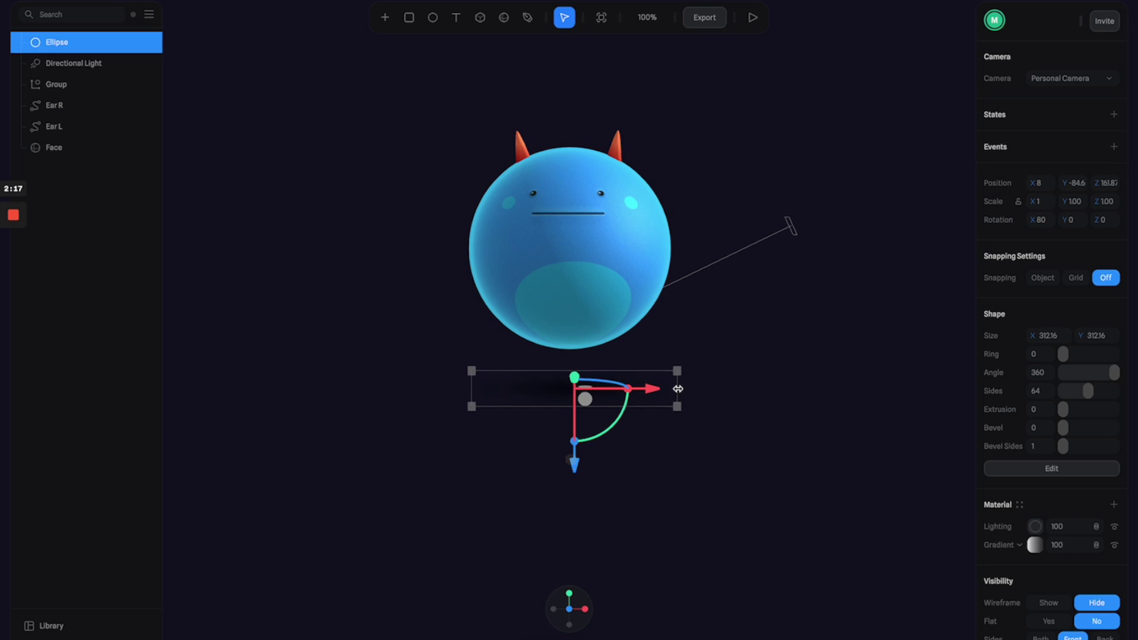
left_click_drag(677, 371, 658, 375)
left_click(753, 348)
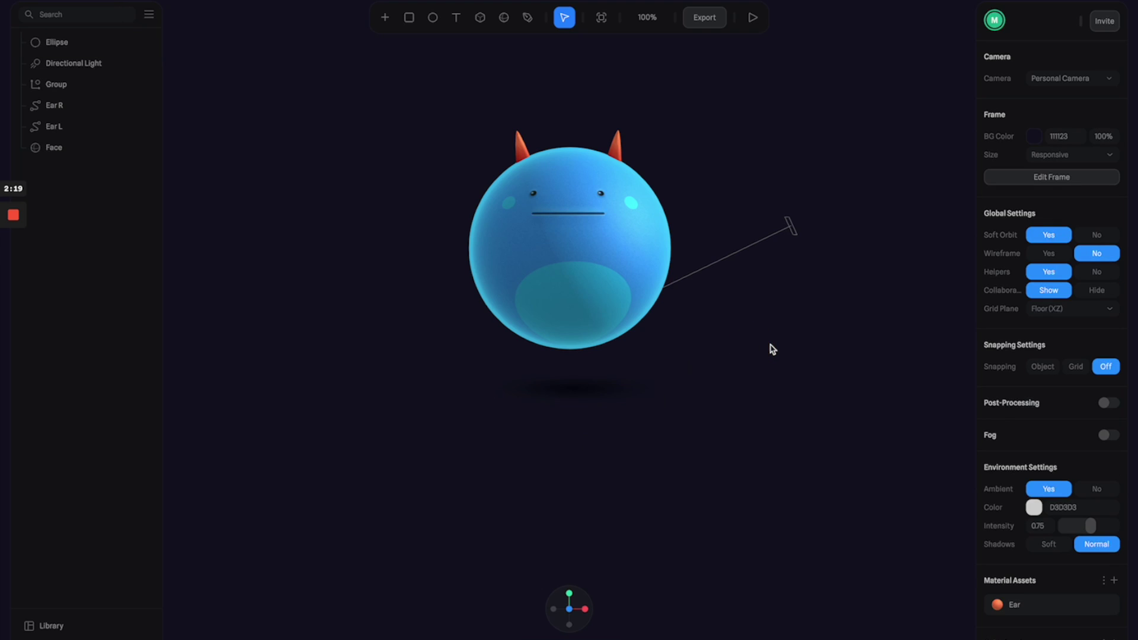
Reduce the opacity of the center color in the Ellipse's radial gradient to about 52.7%.
left_click(646, 391)
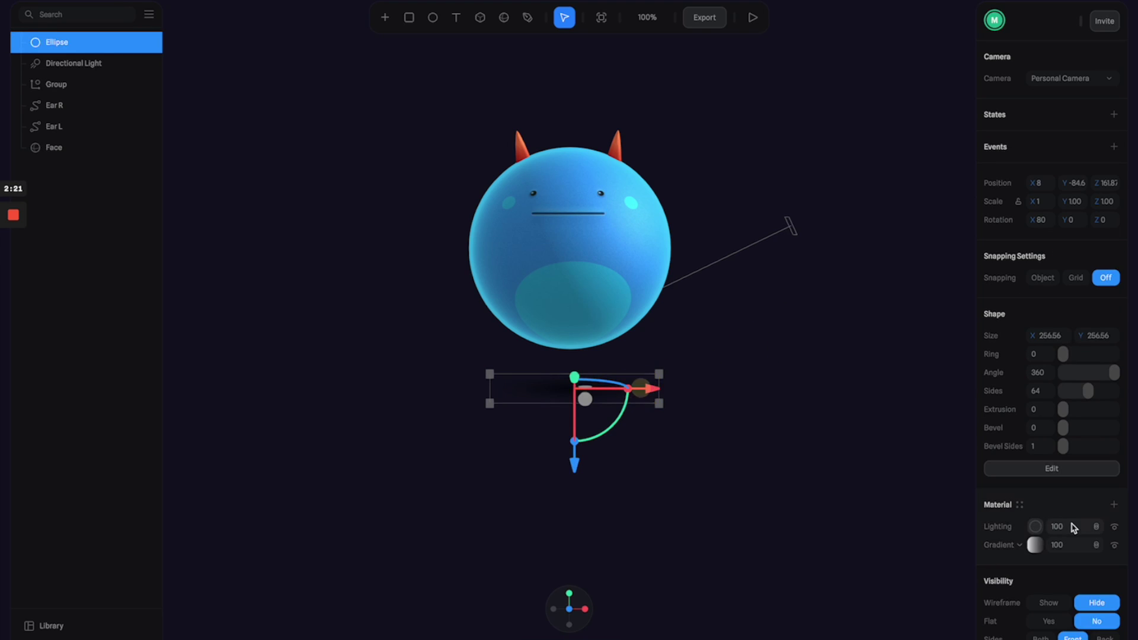
left_click(1034, 545)
scroll(1031, 551, "down", 3)
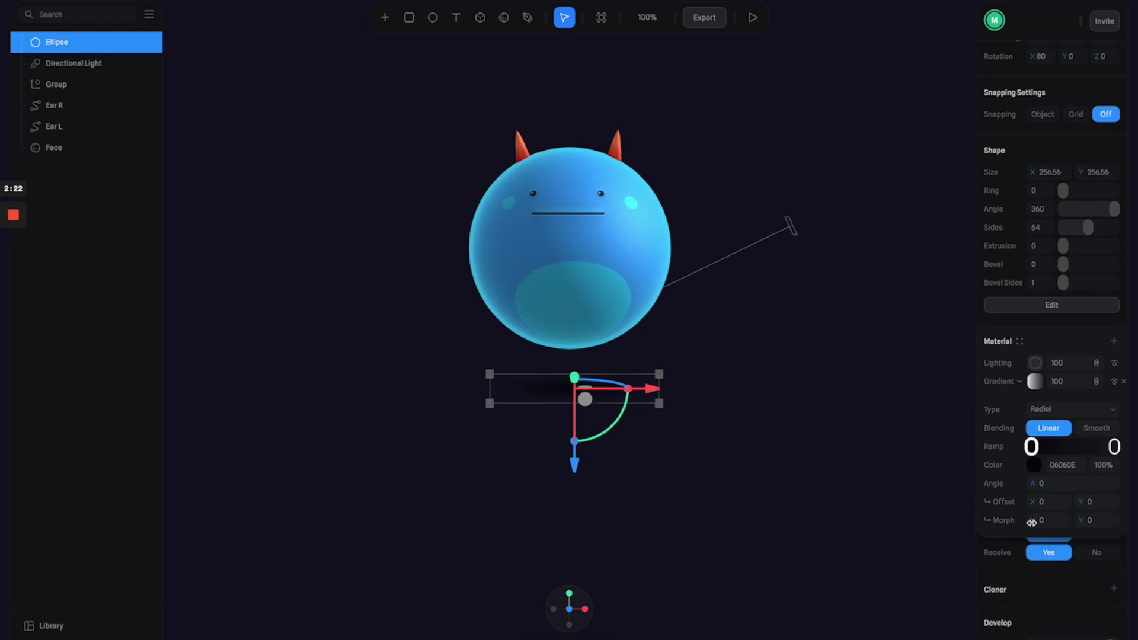
left_click(1034, 464)
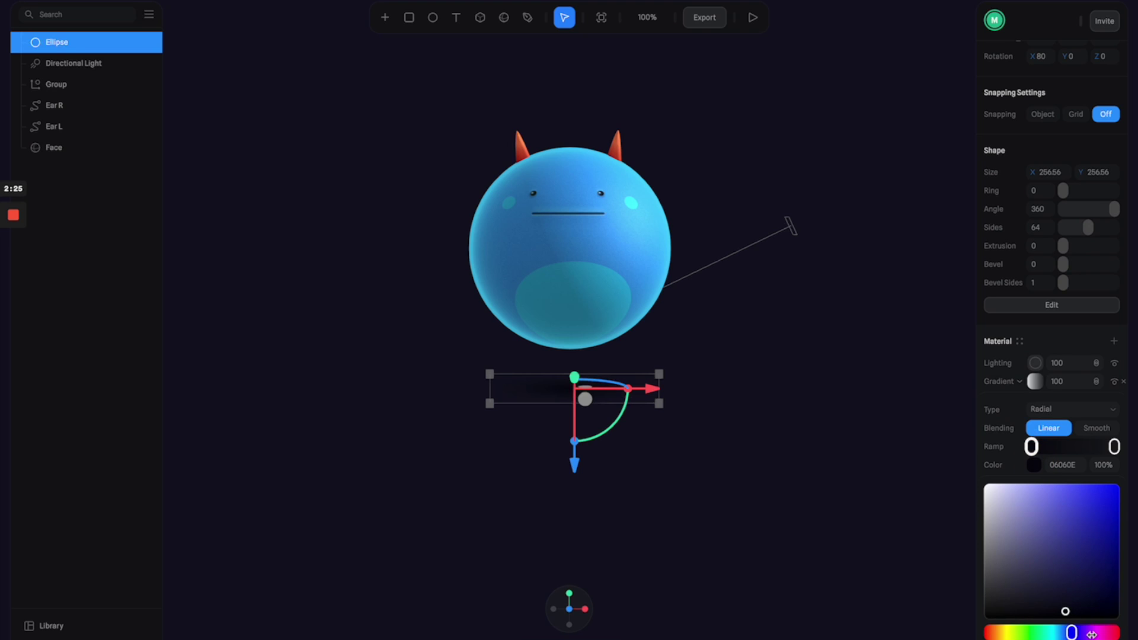
left_click_drag(1097, 637, 1045, 639)
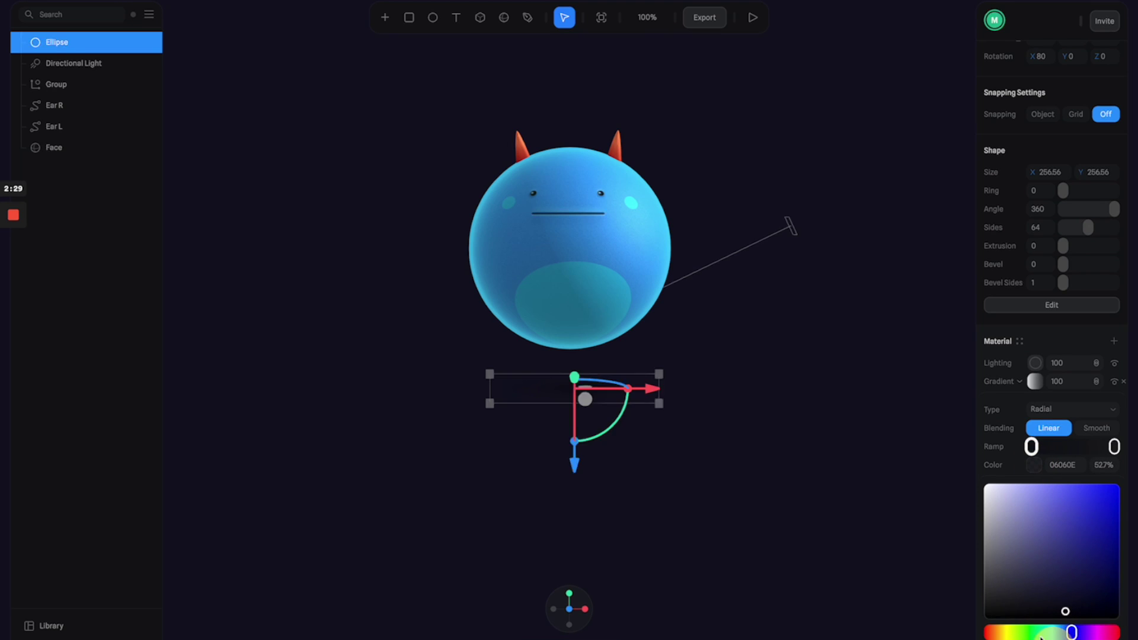
left_click(773, 394)
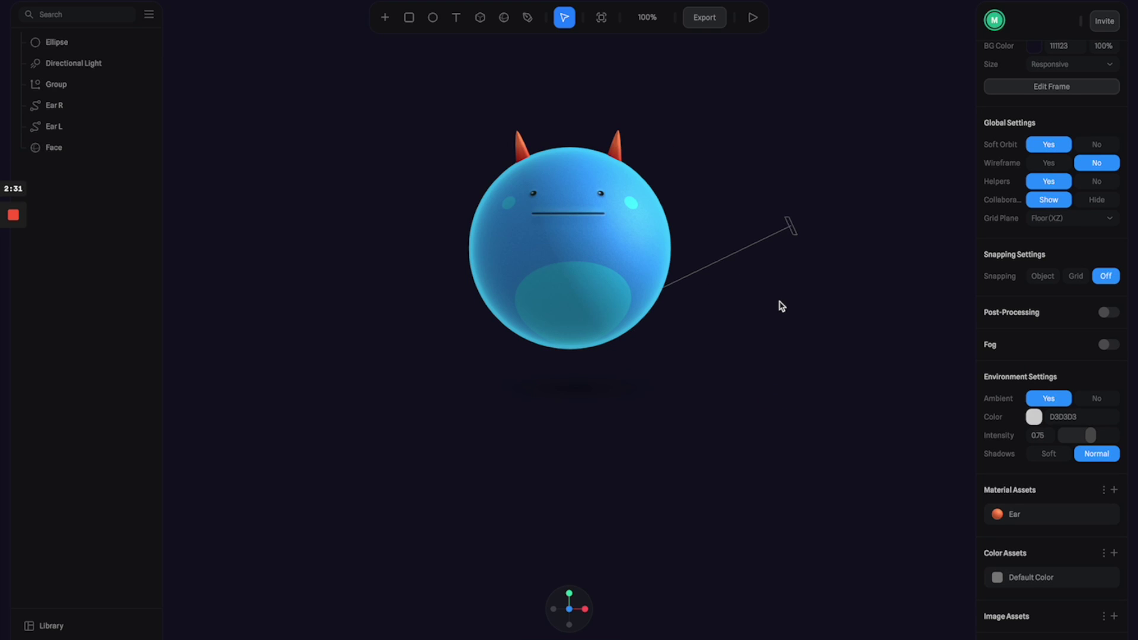
Rename the gradient Ellipse beneath the monster to Shadow.
left_click(584, 390)
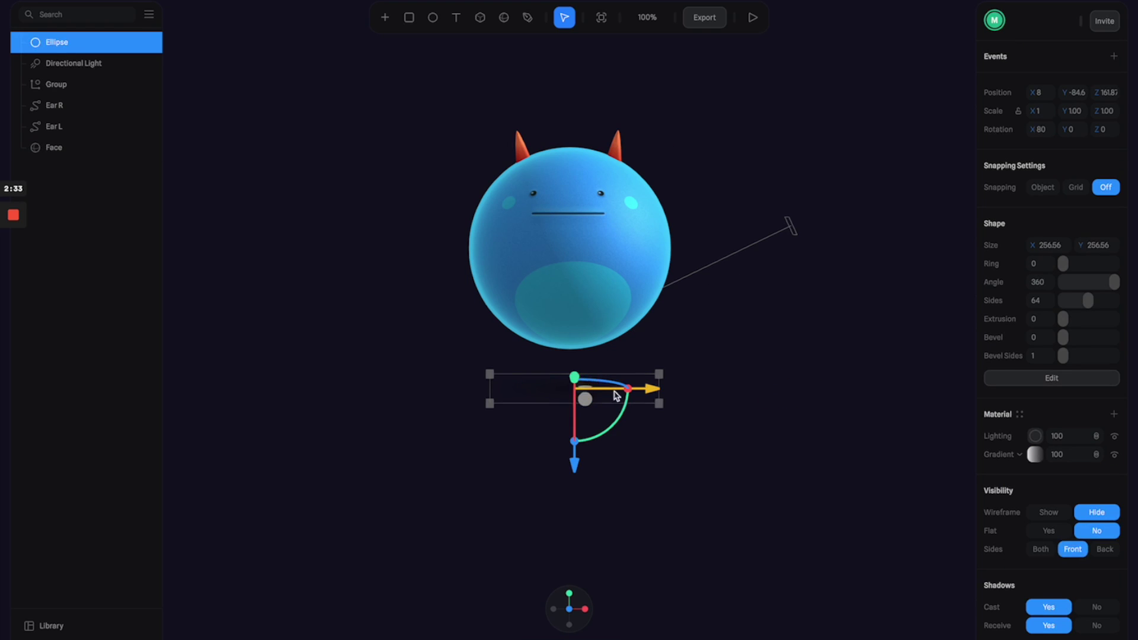
double_click(57, 41)
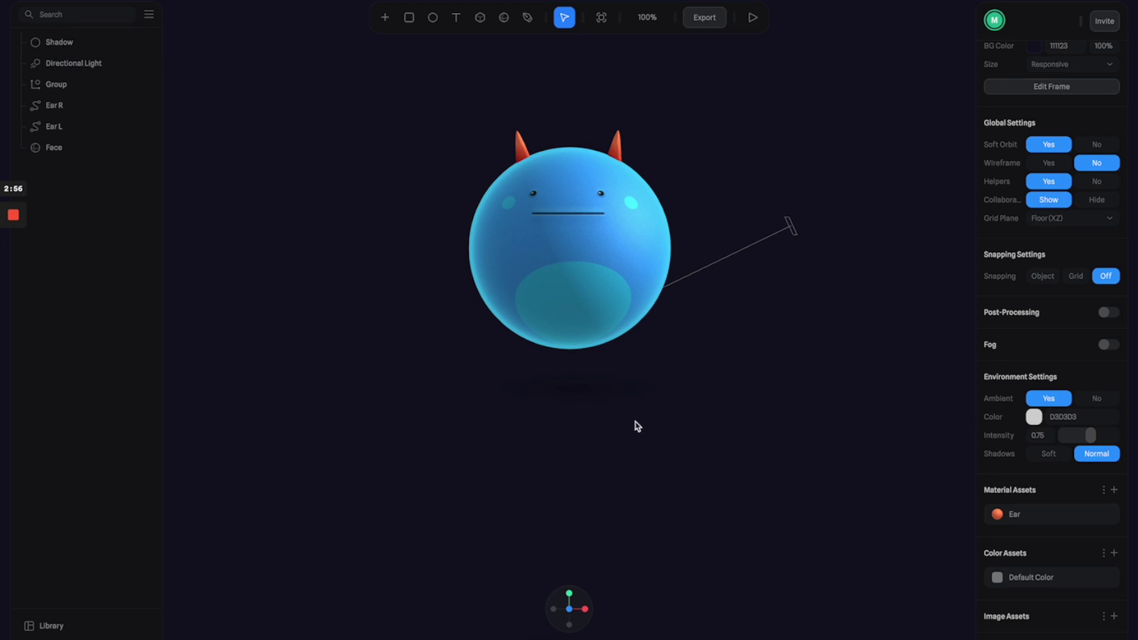
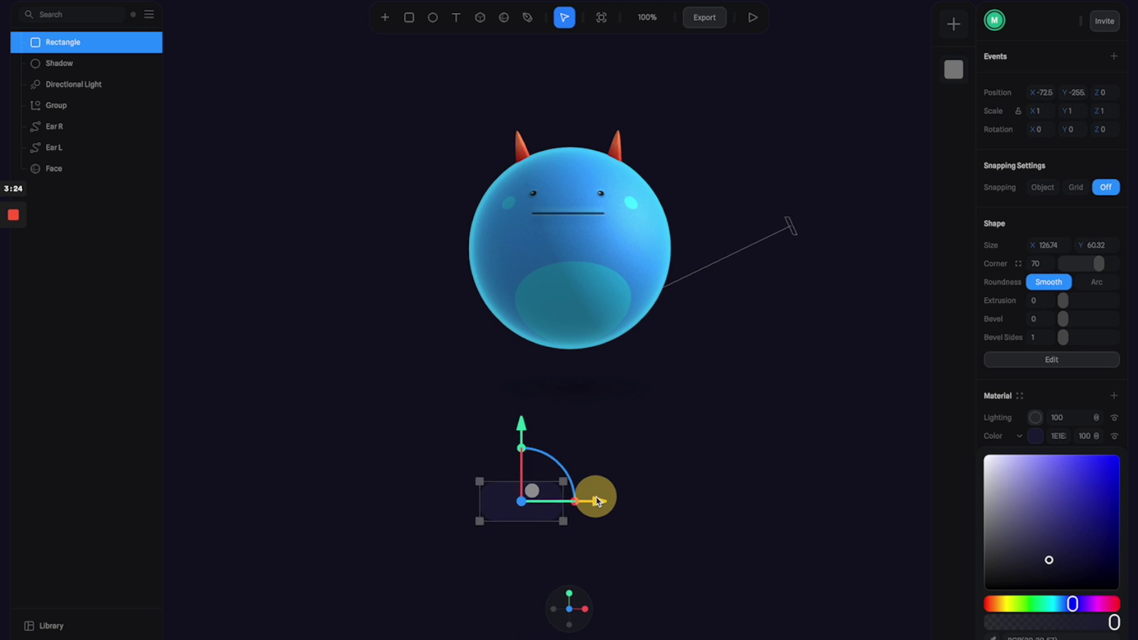
Rename the dark rounded Rectangle below the monster to Button L.
left_click(500, 508)
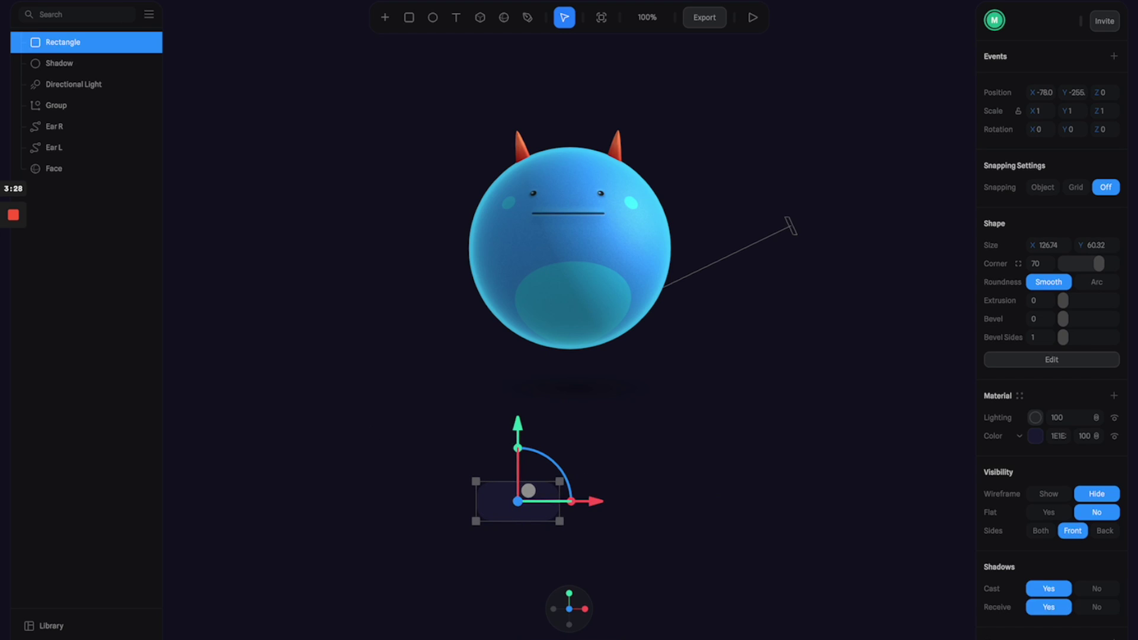
double_click(72, 43)
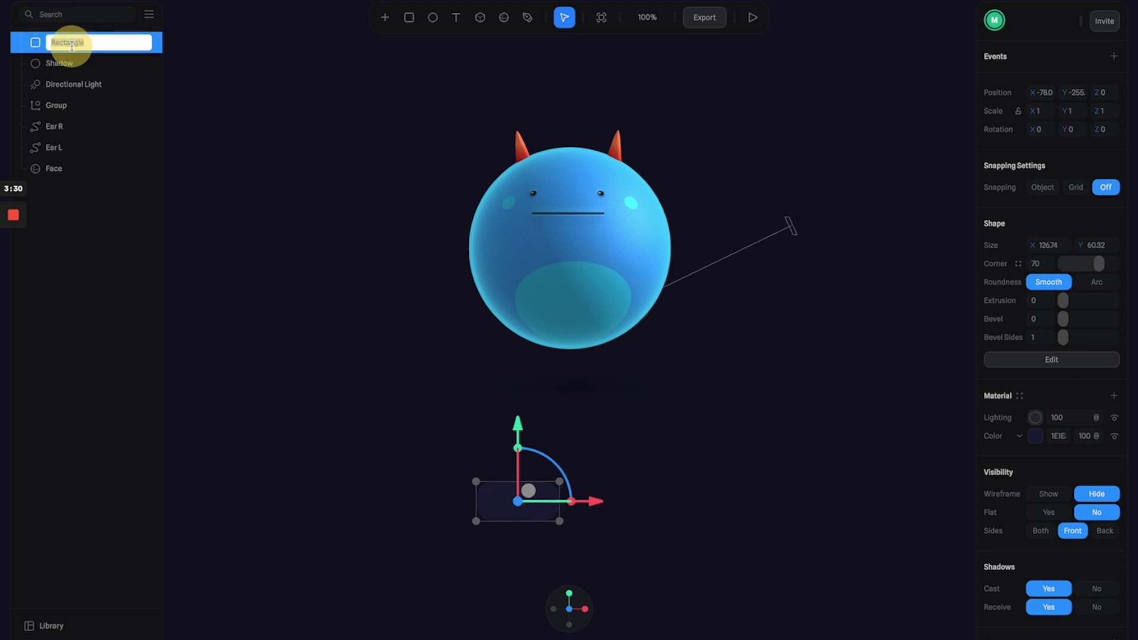
type("Button L")
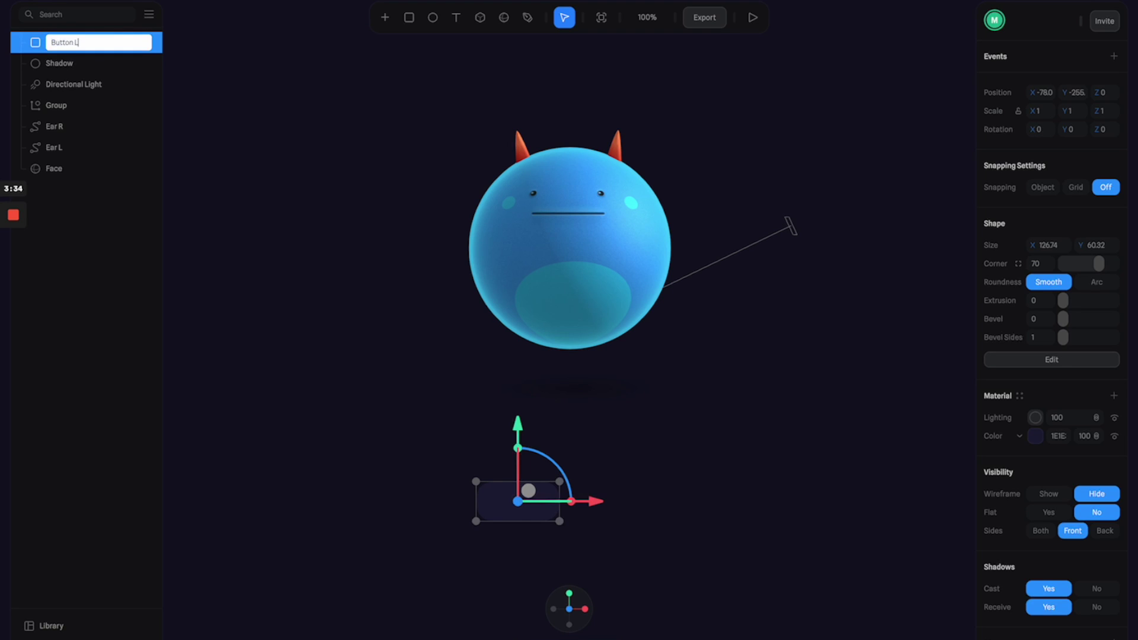
key("Return")
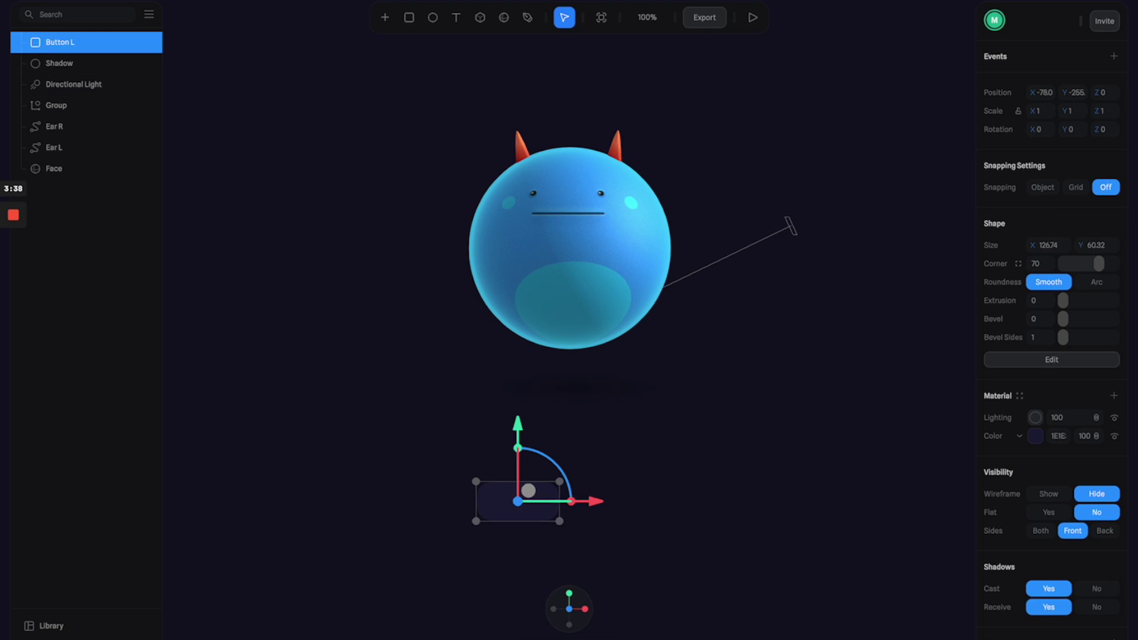
Switch to Finder and bring thumb-up.svg from the Svg folder into the Spline scene over Button L.
key("ctrl+Left")
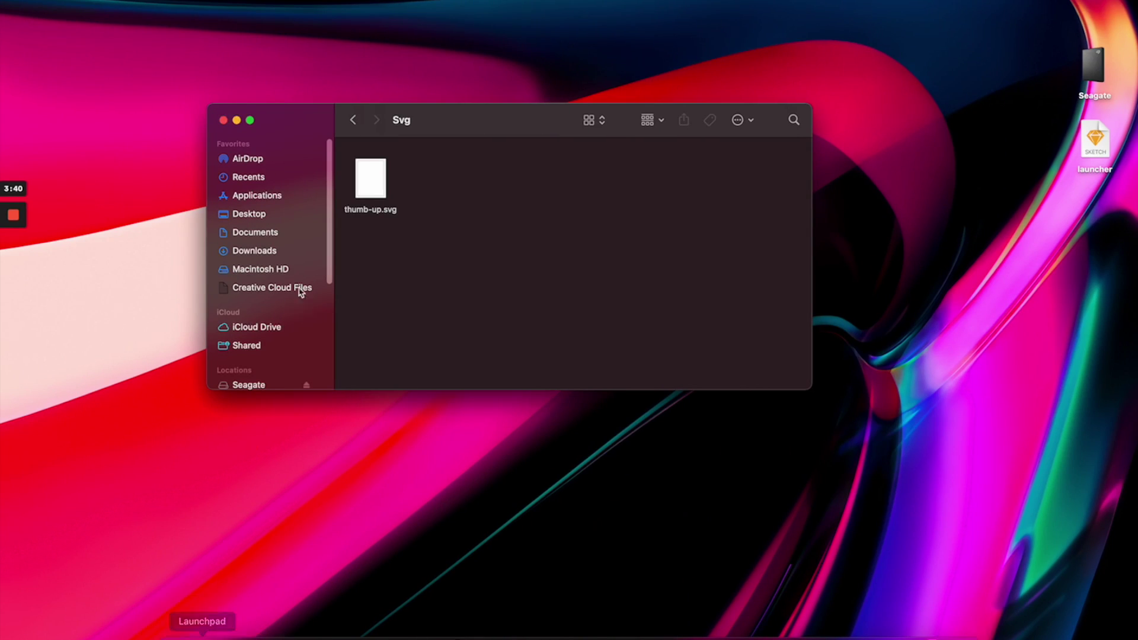
left_click(371, 186)
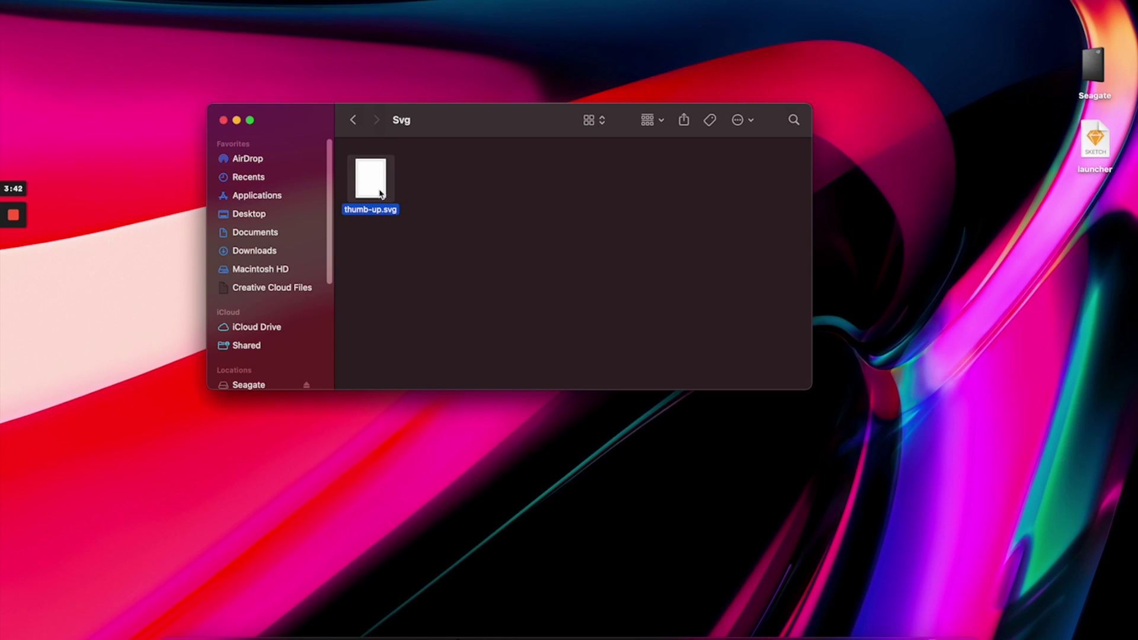
left_click_drag(379, 192, 524, 510)
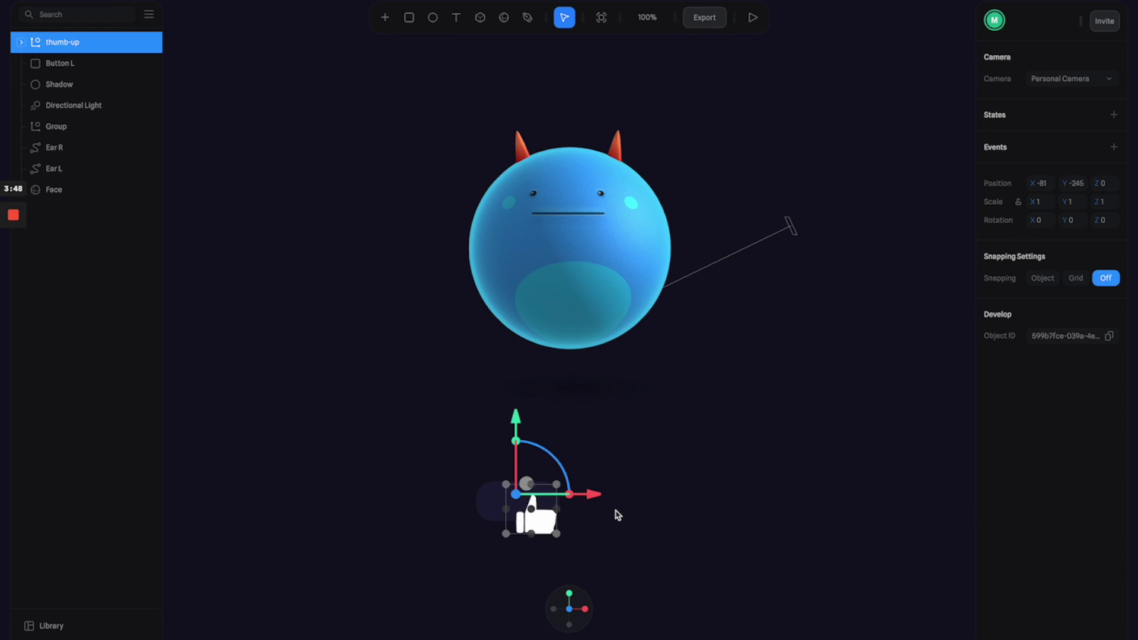
Scale the thumb-up graphic down to about 0.42 and place it centered on Button L, slightly in front of its surface.
scroll(610, 546, "up", 5)
scroll(630, 237, "down", 5)
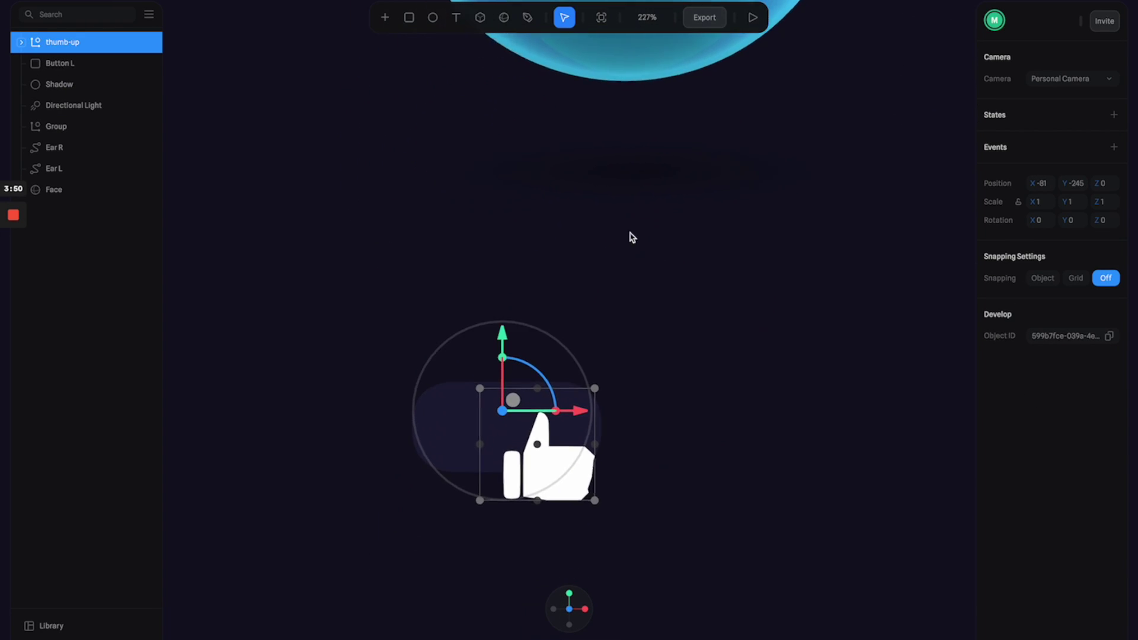
scroll(640, 445, "up", 3)
right_click_drag(627, 470, 557, 486)
left_click_drag(465, 313, 457, 320)
right_click_drag(833, 452, 864, 409)
left_click_drag(508, 297, 541, 302)
left_click_drag(480, 240, 479, 229)
Rename the imported thumb-up group to Icon.
double_click(62, 42)
type("Icon")
key("Return")
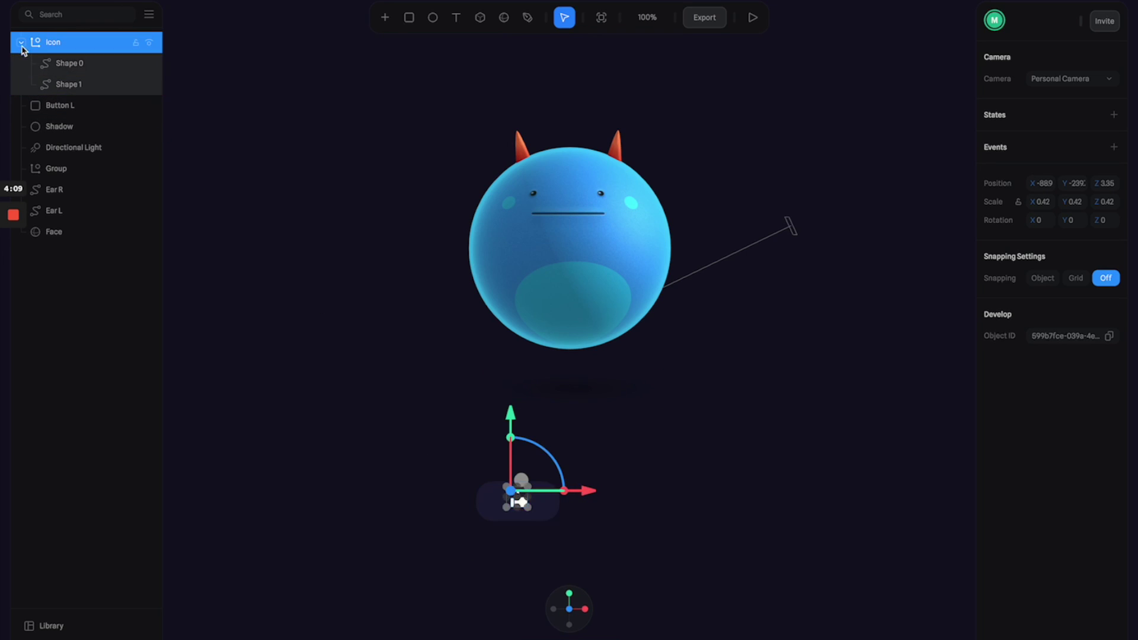
Group Icon and Button L together and name the new group ThumbUp.
left_click(21, 42)
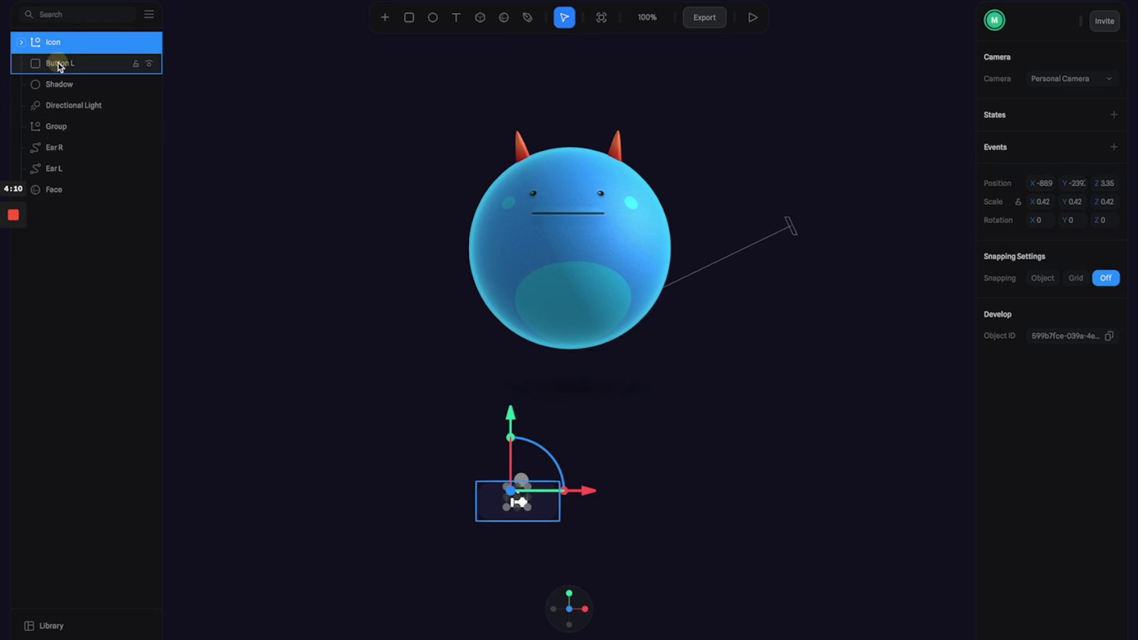
left_click(60, 64, "shift")
right_click(60, 64)
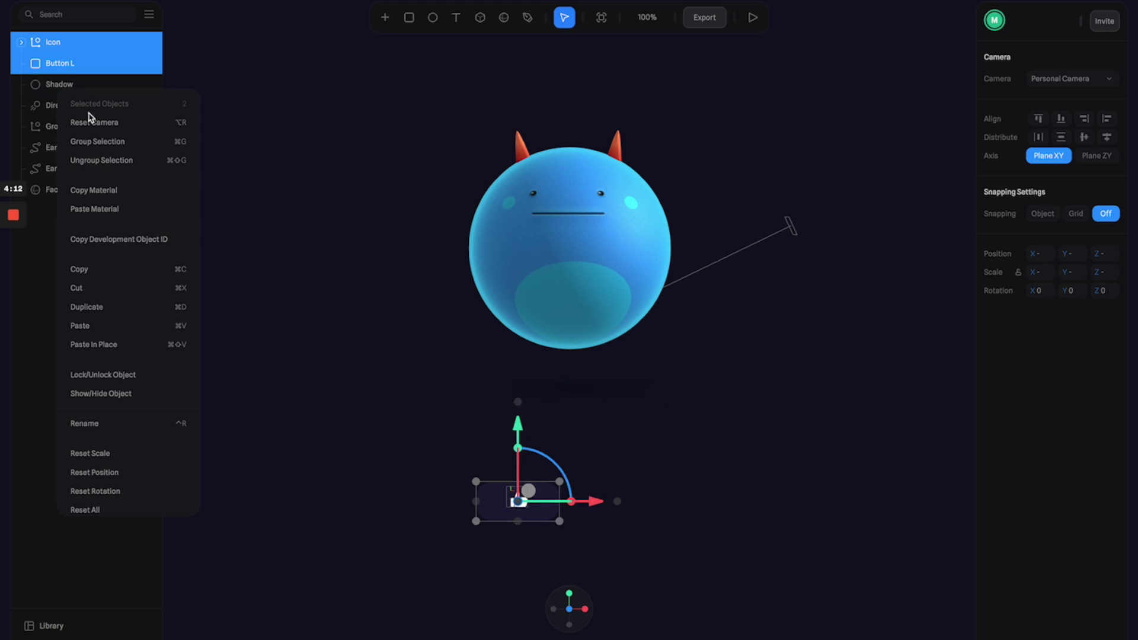
left_click(95, 141)
double_click(60, 42)
type("ThumbUp")
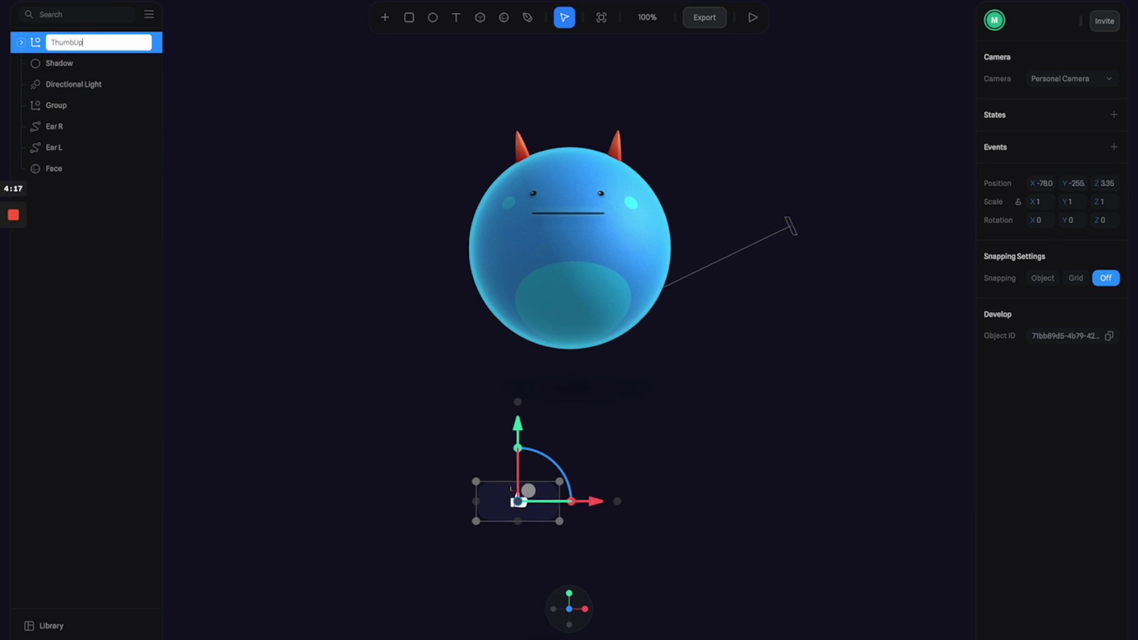
key("Return")
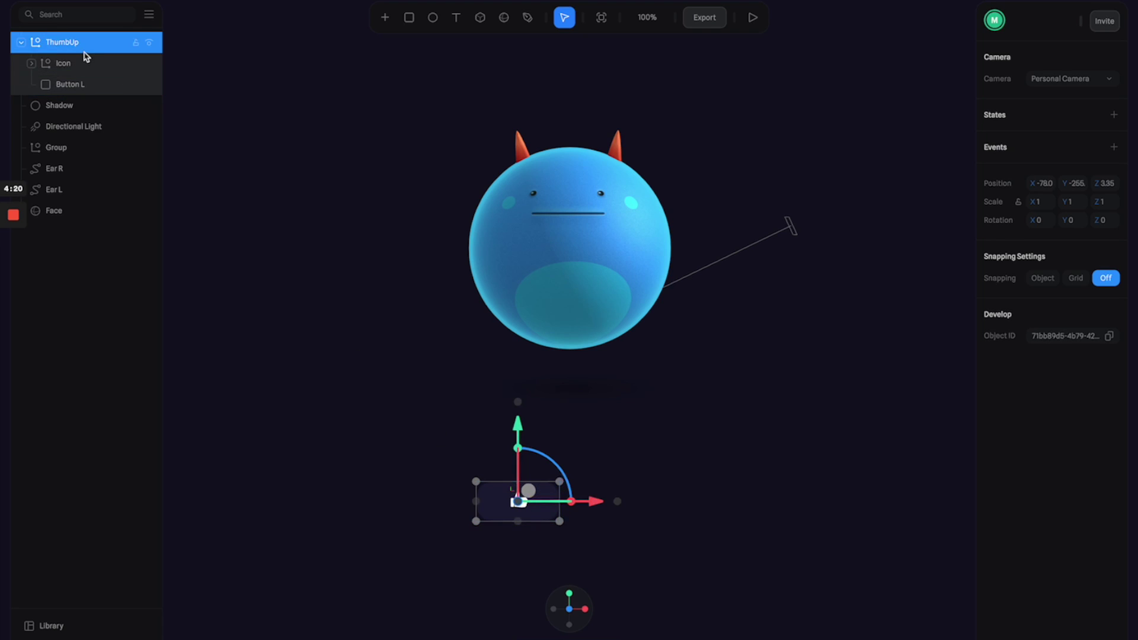
Duplicate the ThumbUp group and move the copy sideways along X to about 82, beside the original.
left_click(69, 45)
key("ctrl+d")
left_click_drag(594, 502, 702, 510)
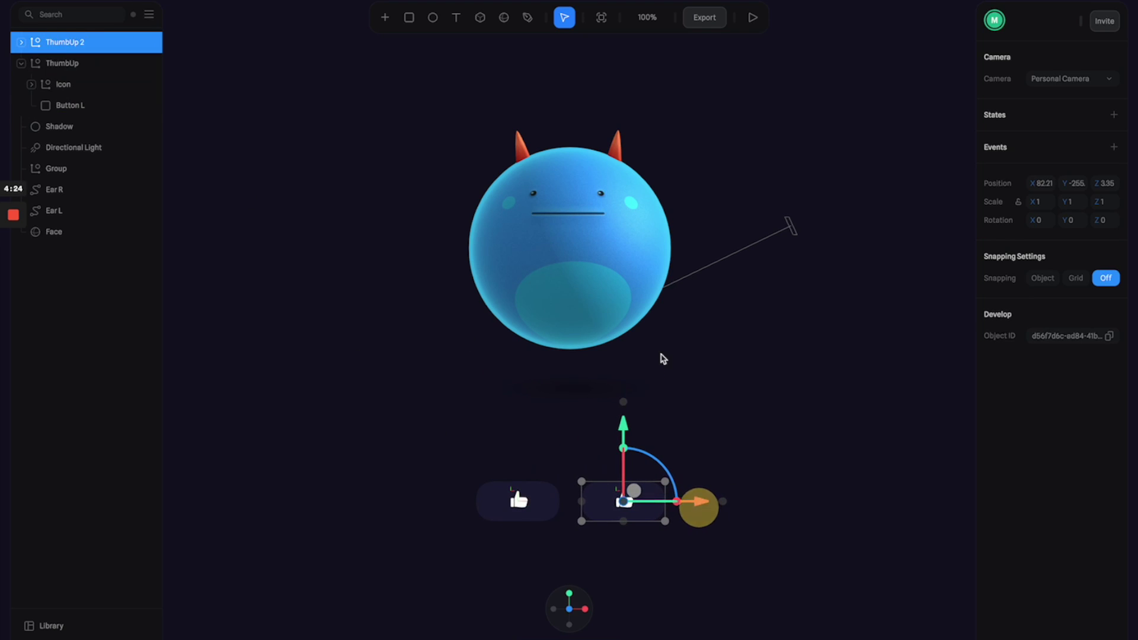
Rename the duplicated ThumbUp group to ThumbDown.
left_click(82, 43)
left_click_drag(74, 43, 168, 43)
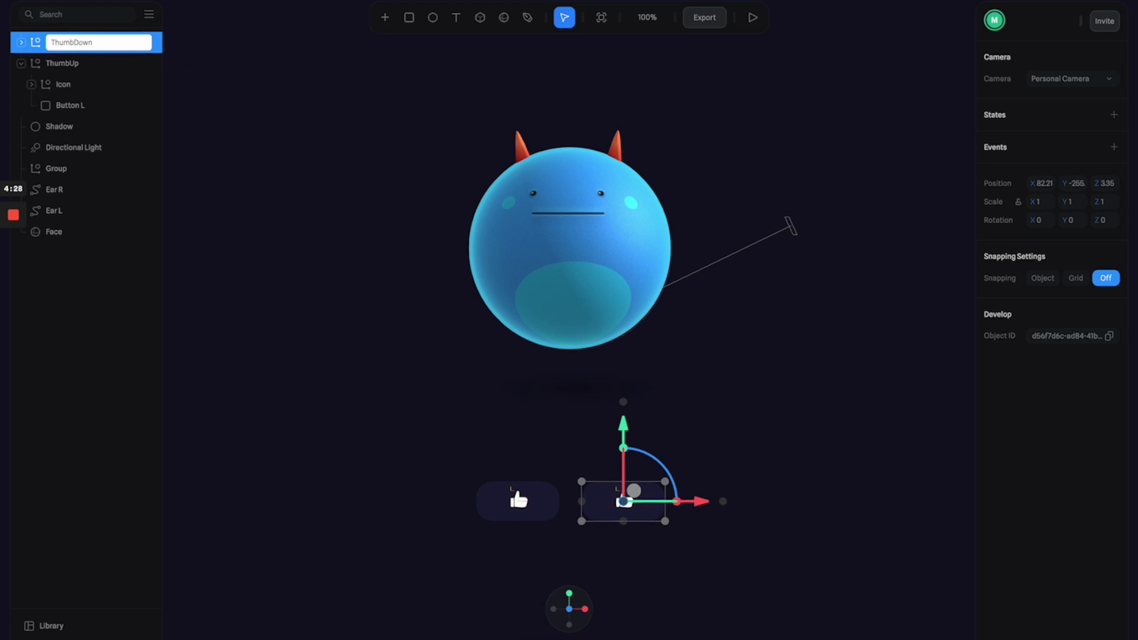
key("Return")
Rename the button rectangle inside the ThumbDown group to Button R.
left_click(21, 42)
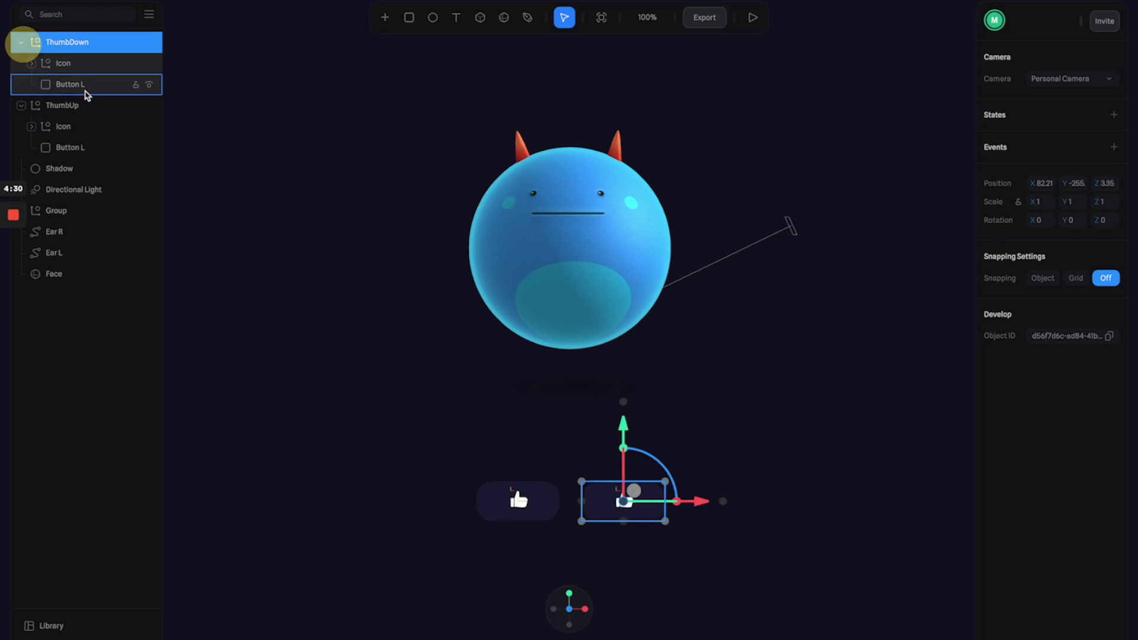
double_click(74, 84)
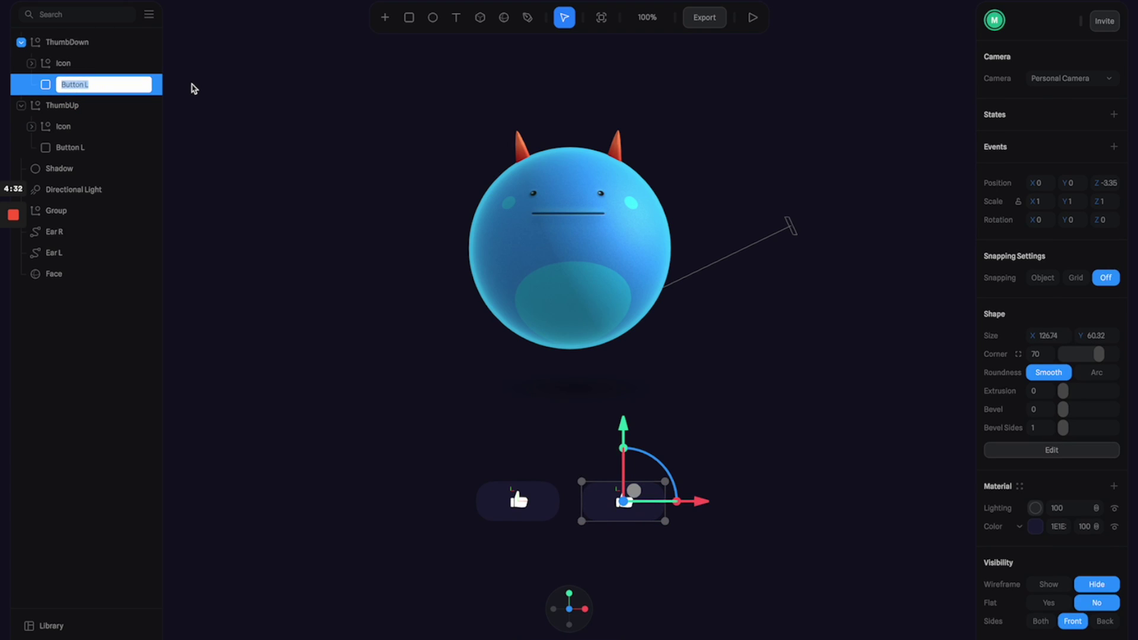
key("Right")
key("Return")
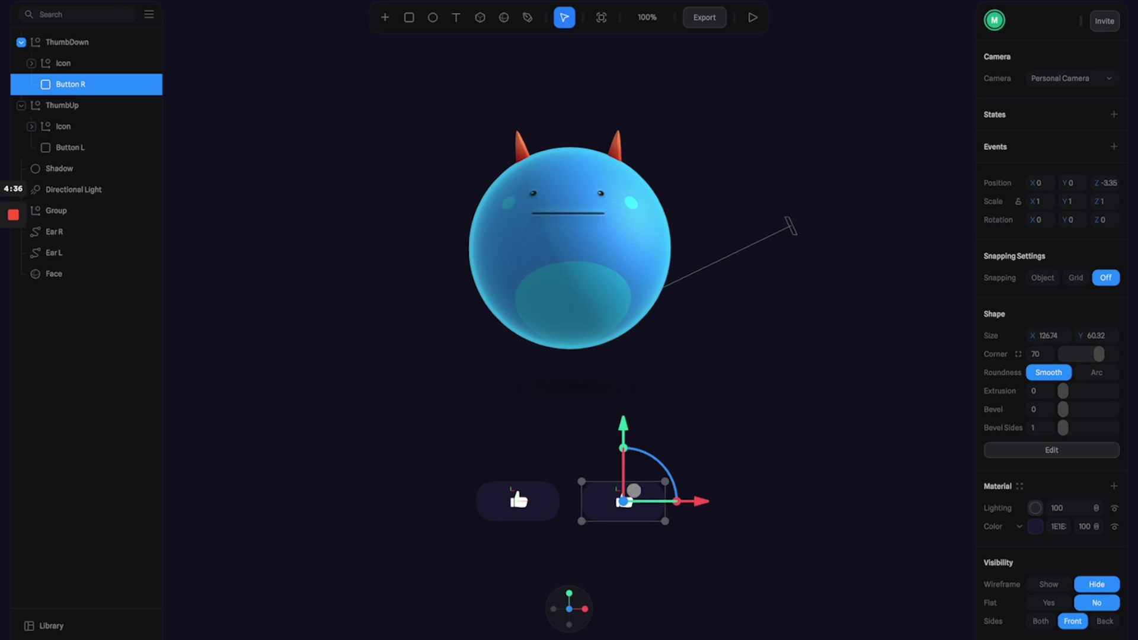
left_click(706, 437)
Rotate the Icon in the ThumbDown group about 180 degrees around Z and recenter it on Button R.
left_click(623, 505)
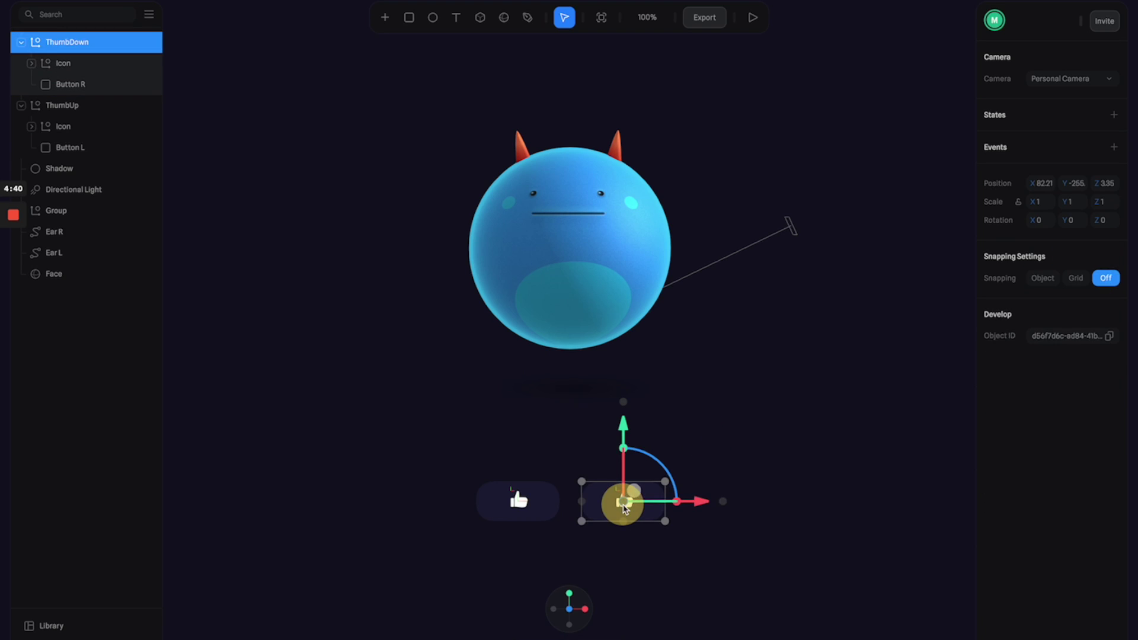
left_click(62, 62)
left_click_drag(669, 474, 580, 537)
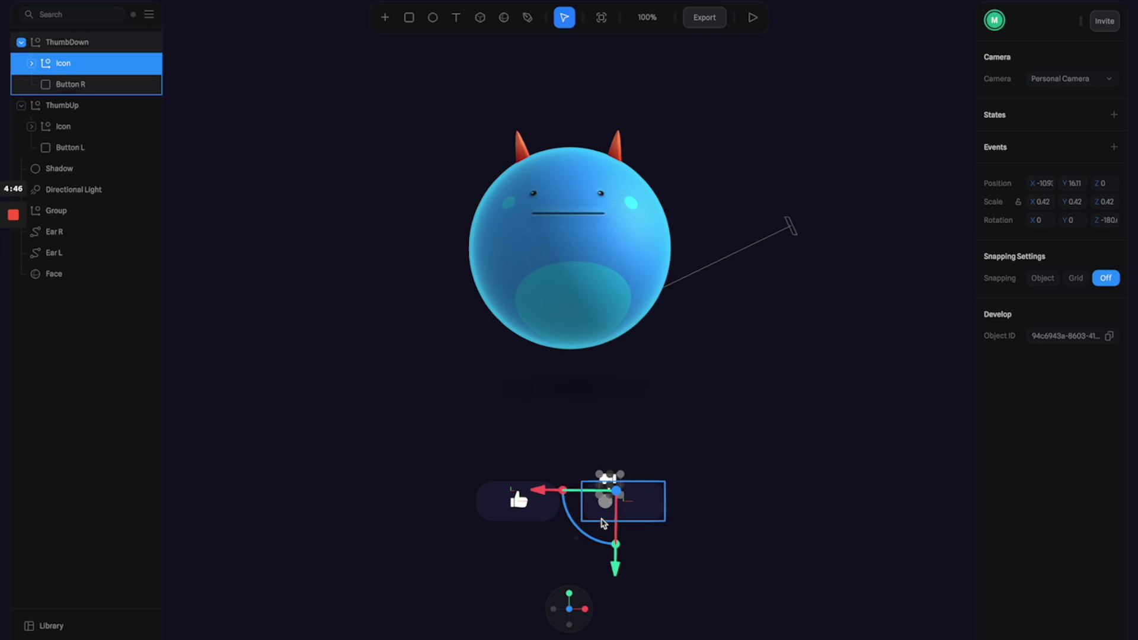
left_click_drag(616, 573, 616, 594)
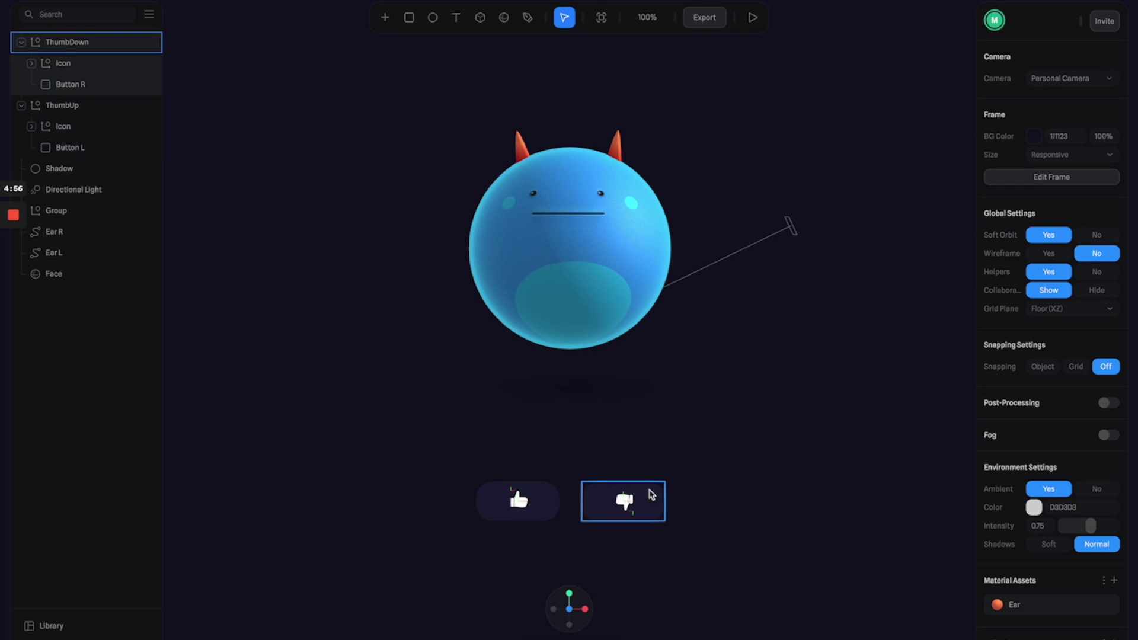
Add a text object reading "Rate your experience" between the monster and the buttons and move it along X to about 1.64.
left_click(387, 19)
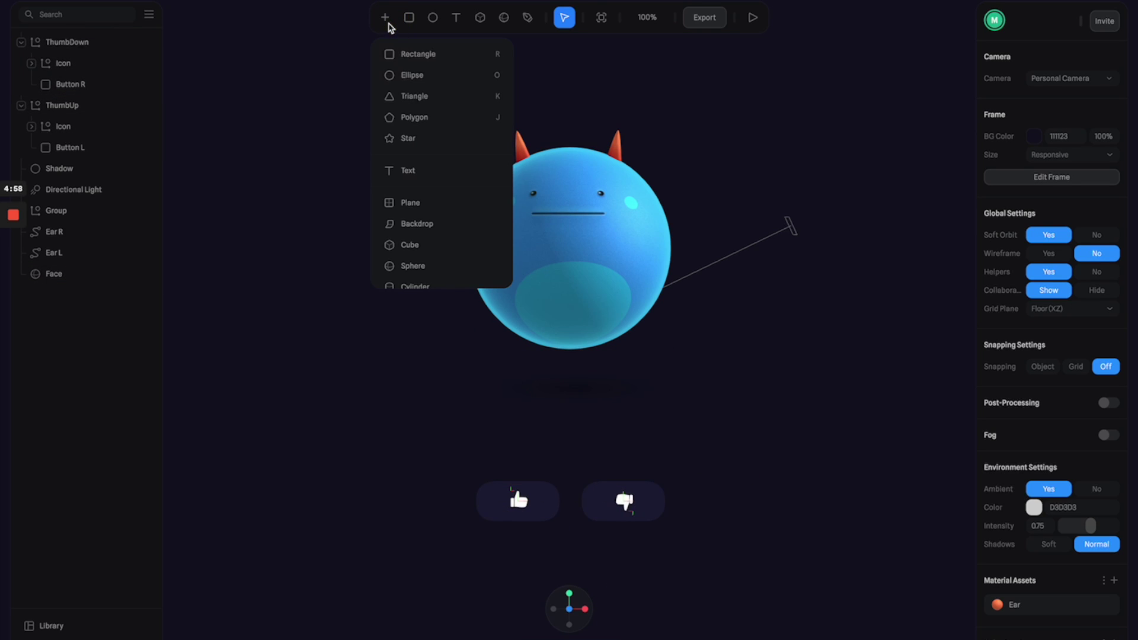
left_click(457, 21)
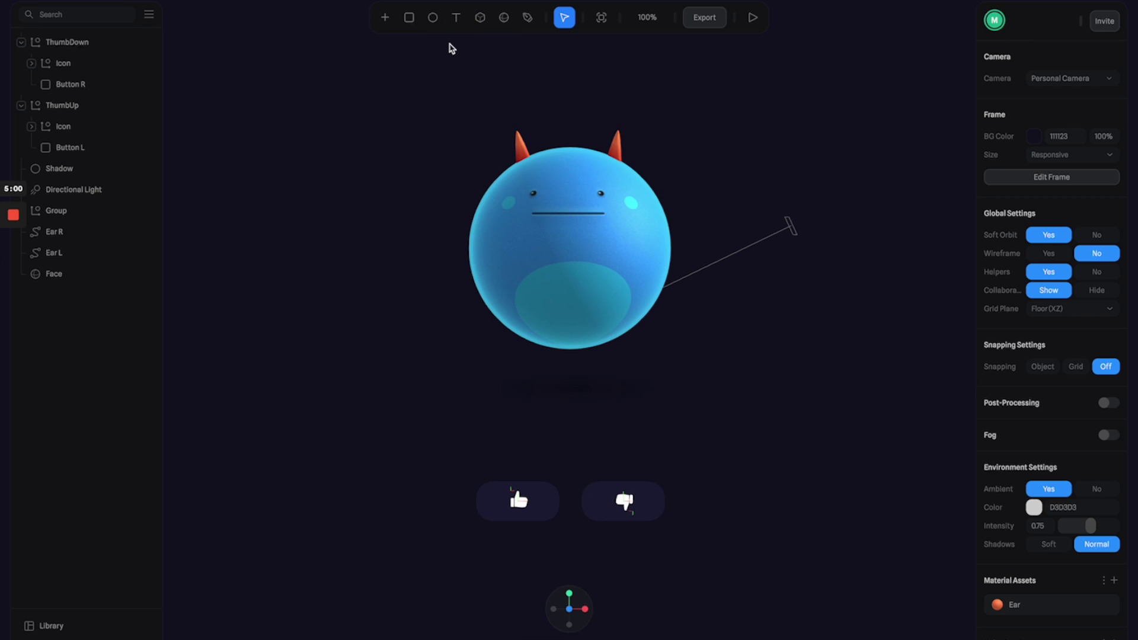
left_click(458, 19)
left_click(524, 437)
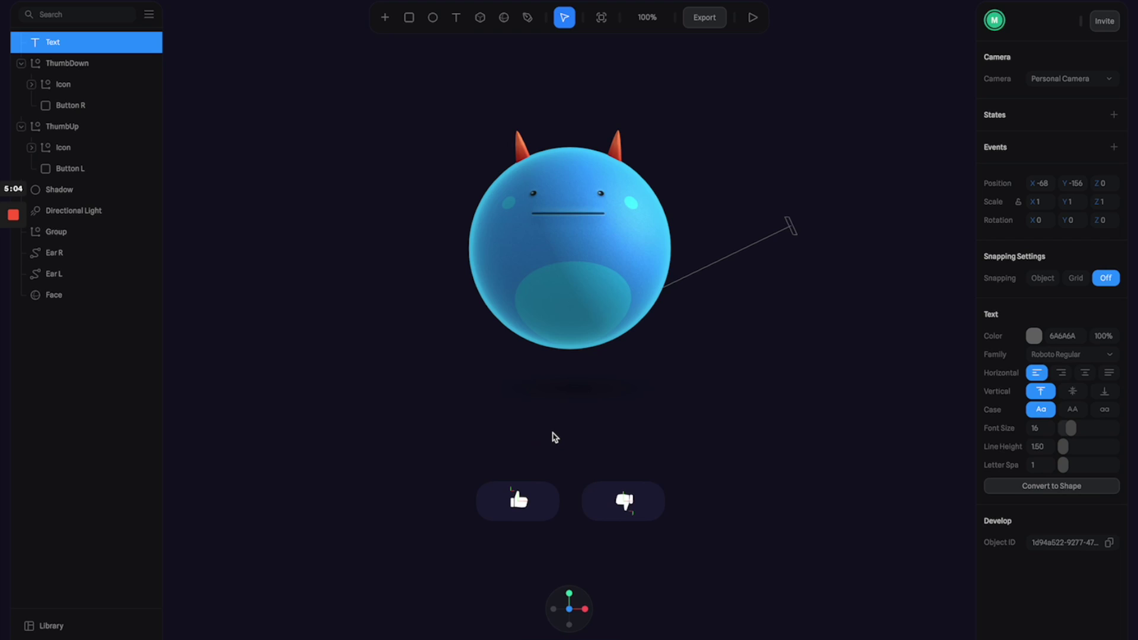
type("Rate your experience")
left_click(497, 341)
left_click_drag(560, 447, 649, 446)
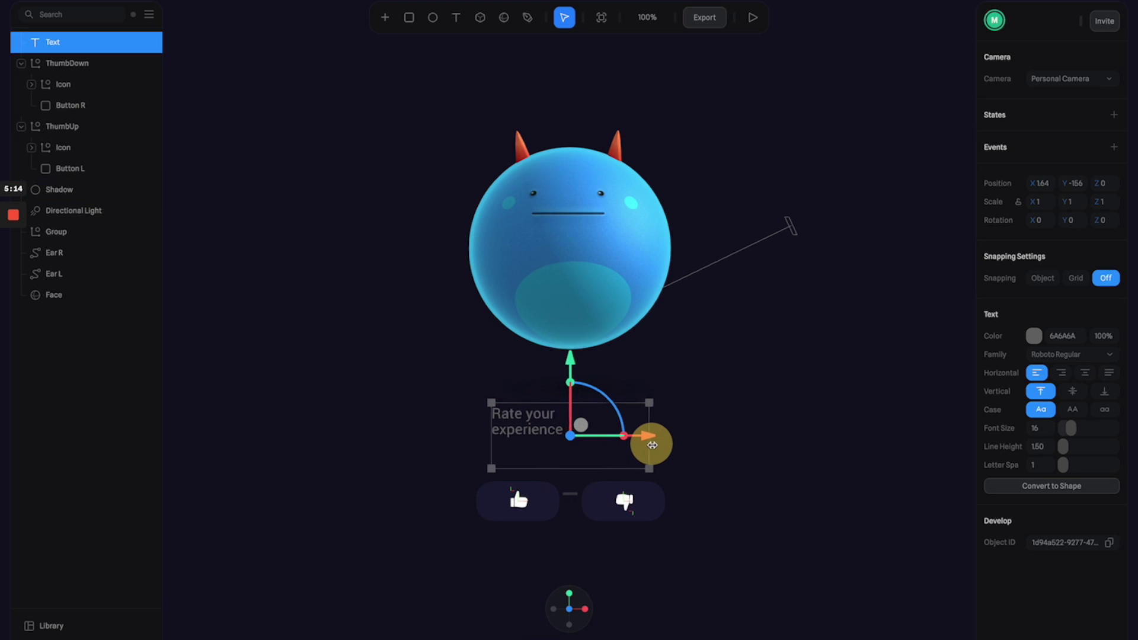
Center-align the text horizontally at font size 20 and lower it to Y about -184.
left_click(1084, 373)
left_click_drag(566, 372, 566, 391)
left_click(1050, 430)
key("Return")
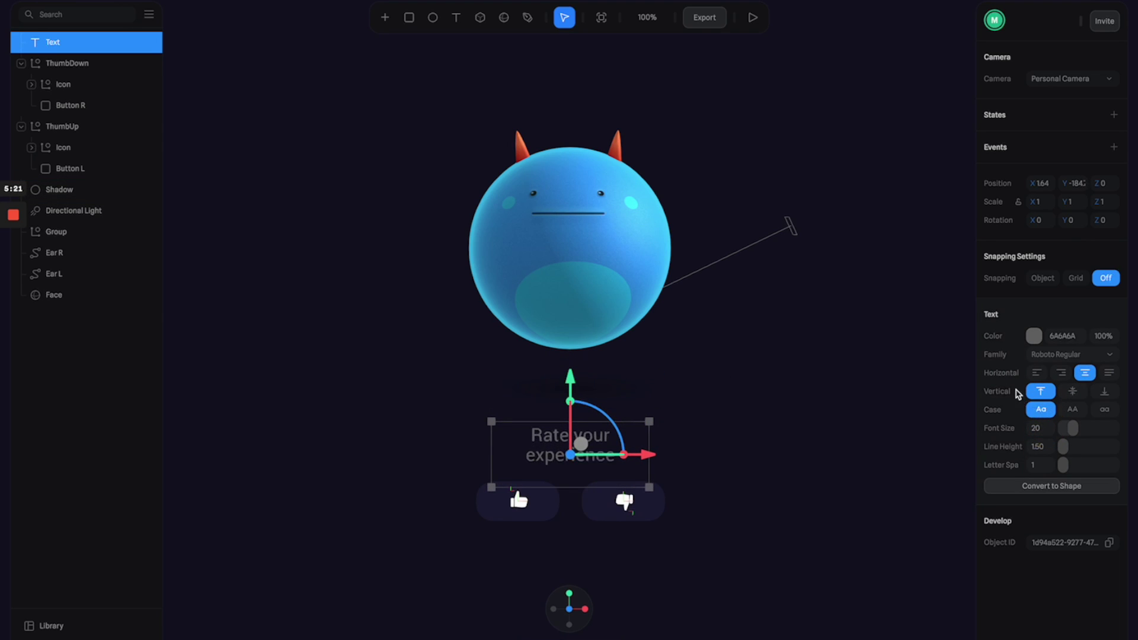
Set the text color to white (FFFFFF) and raise the text to Y about -170.
left_click(1033, 336)
left_click_drag(1001, 396, 950, 338)
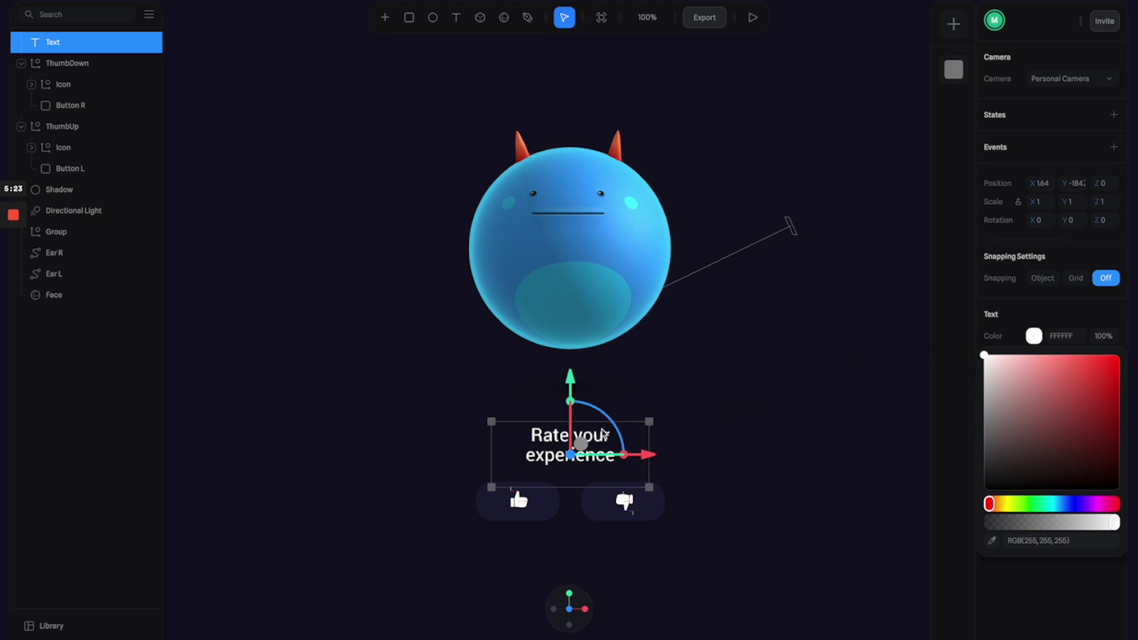
left_click_drag(567, 382, 567, 372)
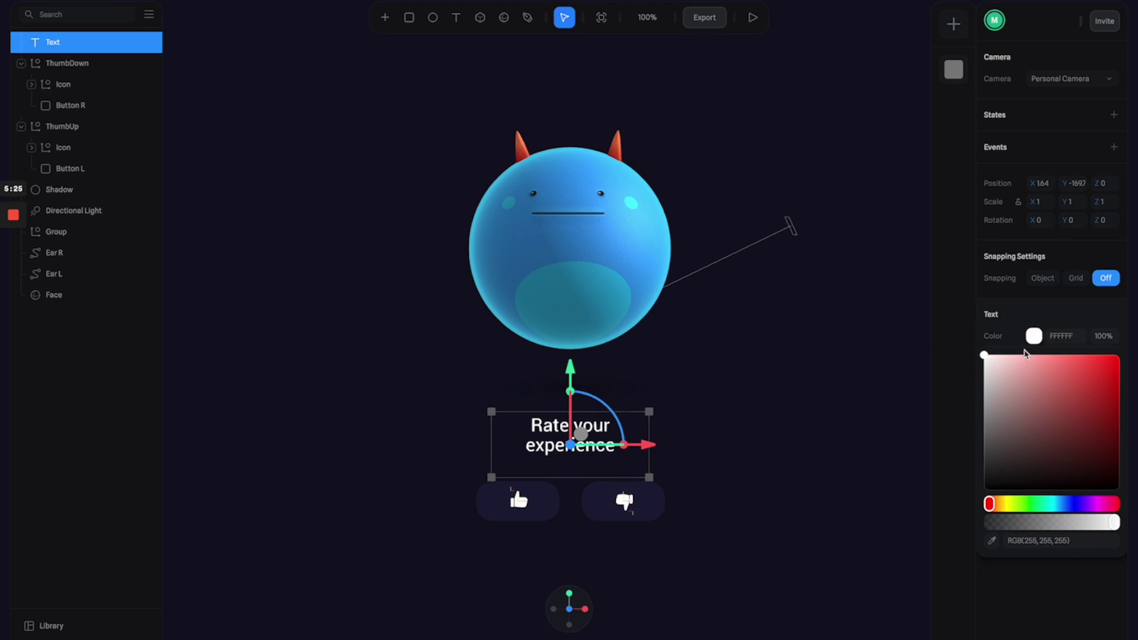
Set the text's line height to 1.60 and change its font family to Raleway.
left_click(1039, 339)
left_click_drag(1062, 446, 1067, 446)
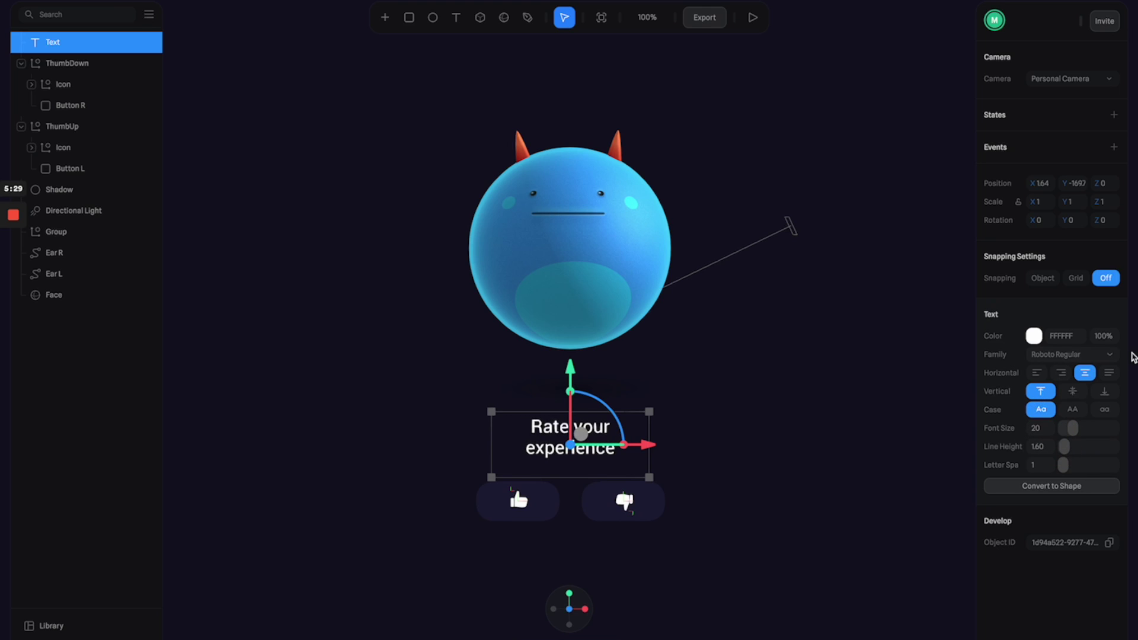
left_click(1113, 355)
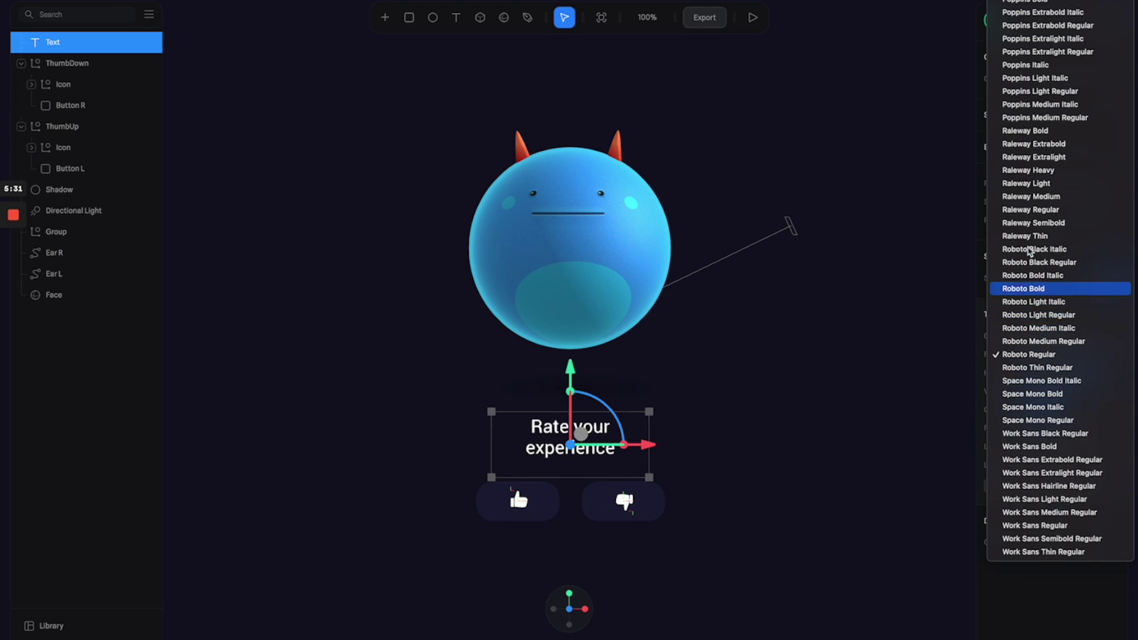
key("Escape")
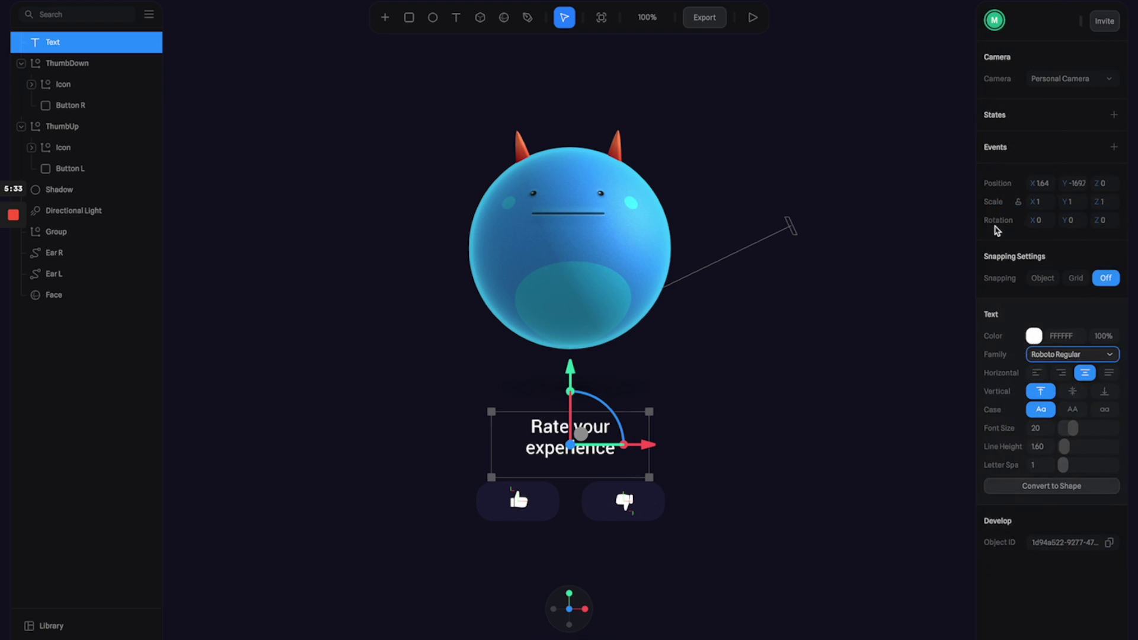
left_click(773, 433)
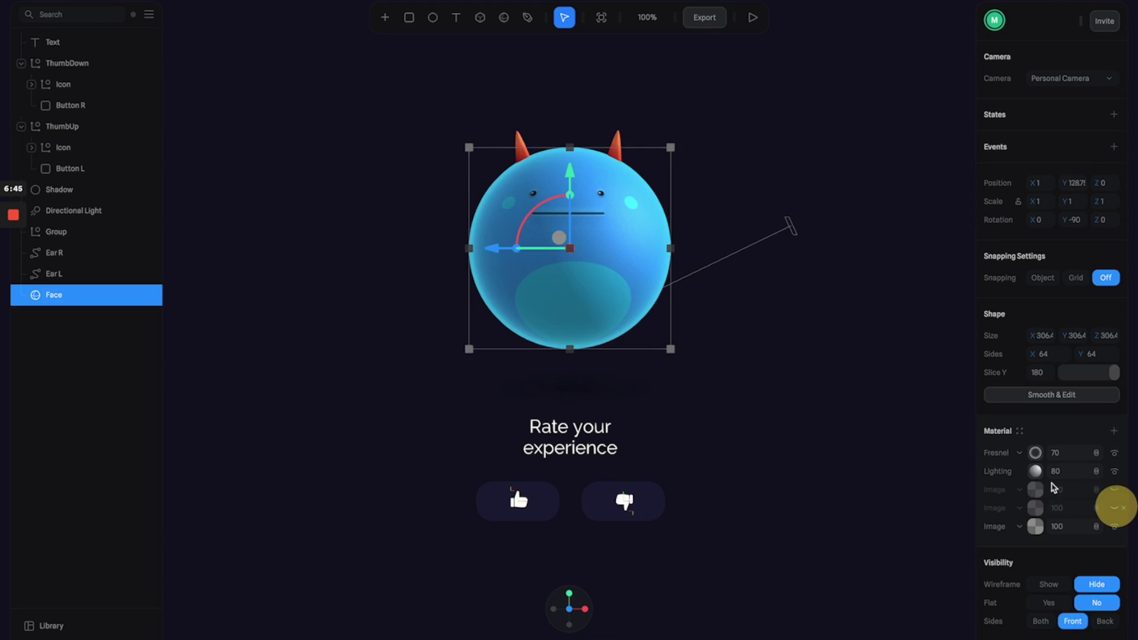
Make the two hidden Image layers in the Face sphere's material visible.
left_click(902, 414)
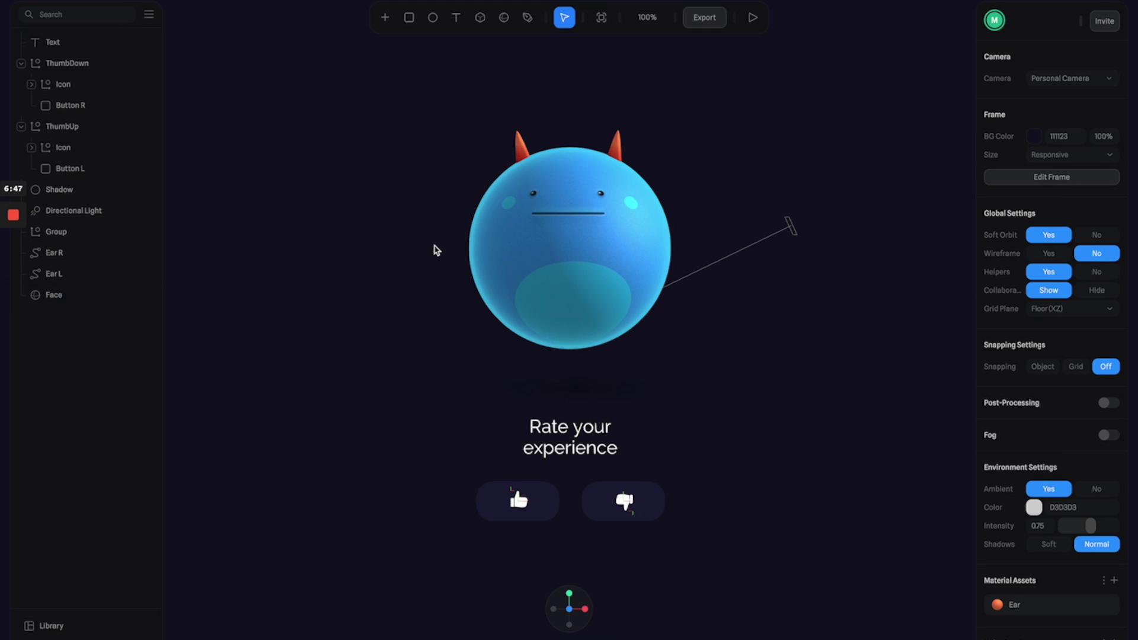
left_click(636, 259)
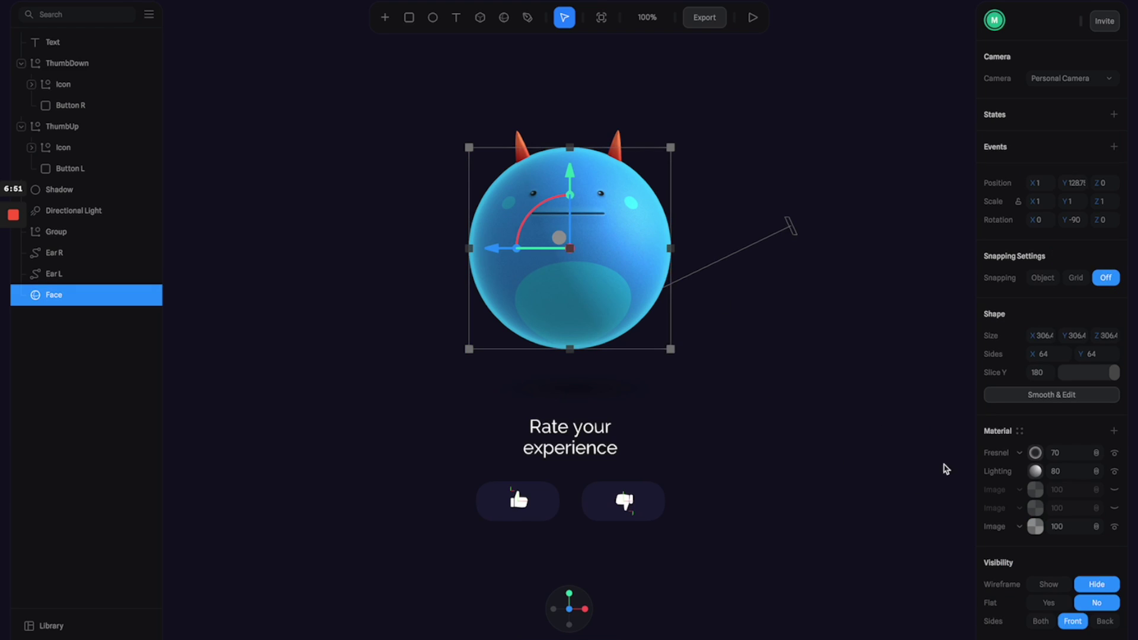
left_click(1114, 509)
left_click(1115, 489)
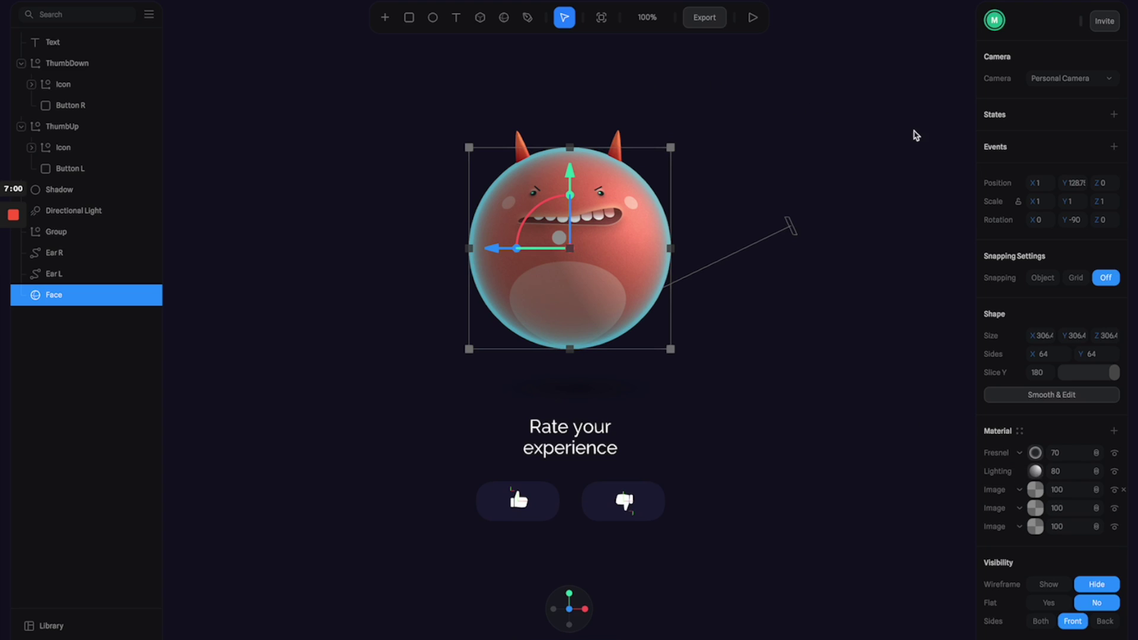
Add a new state to the Face sphere alongside its Base State.
left_click(1114, 116)
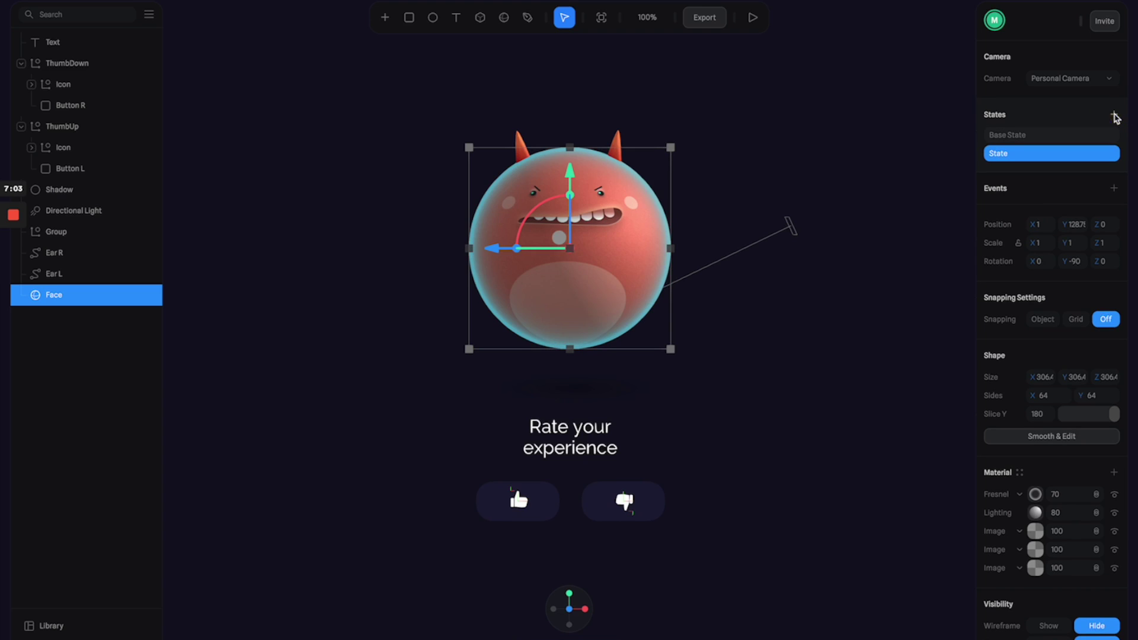
left_click(1068, 138)
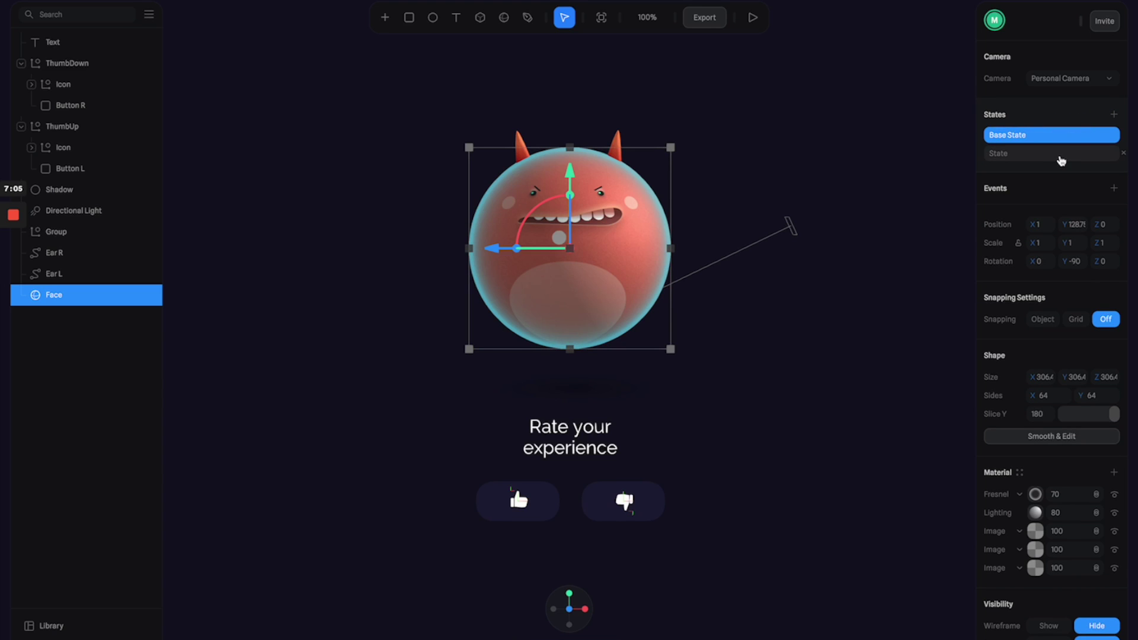
left_click(1061, 155)
In the Face's Base State, set the opacity of the upper two Image material layers to 0.
left_click(1067, 140)
left_click(1071, 534)
type("0")
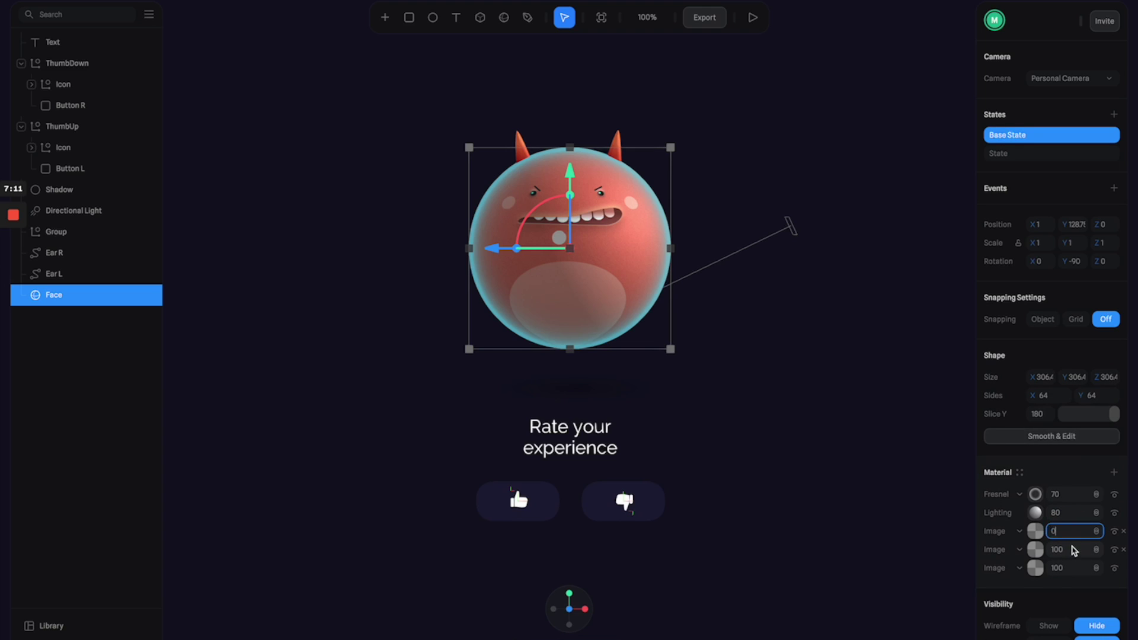
left_click(1071, 551)
type("0")
key("Return")
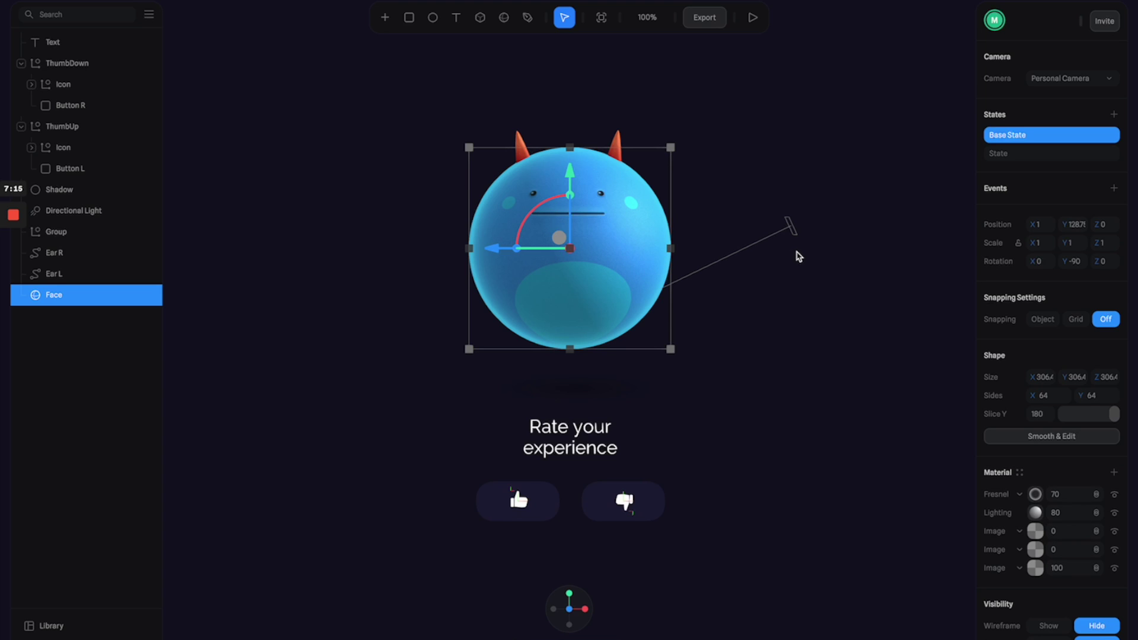
In the Face's new State, set the opacity of the middle Image material layer to 100.
left_click(1020, 155)
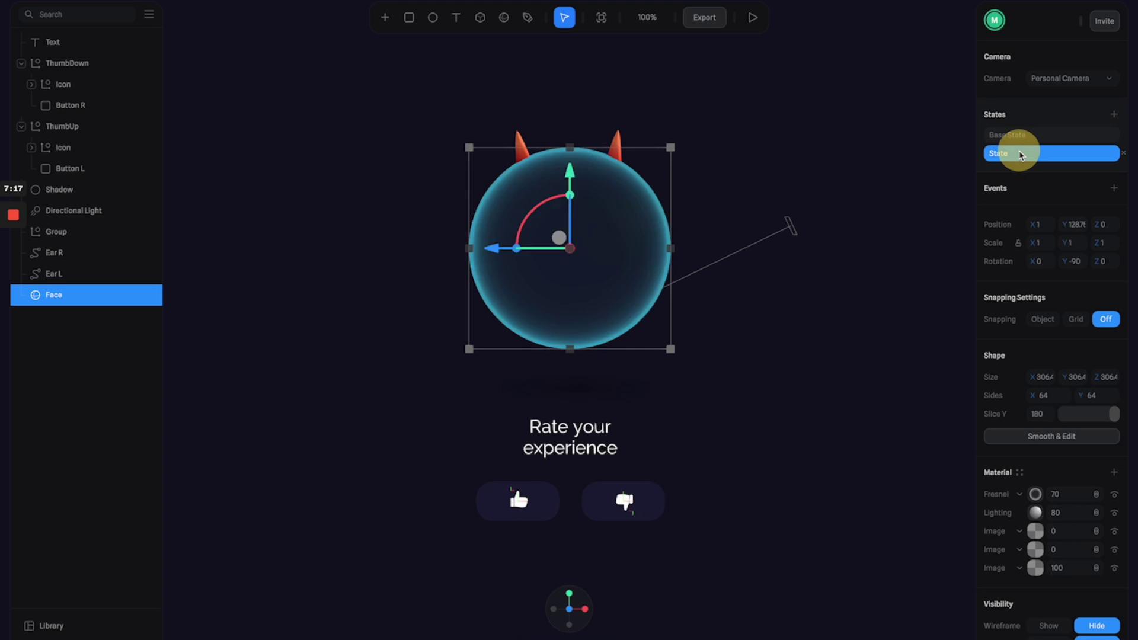
left_click(1070, 550)
type("1")
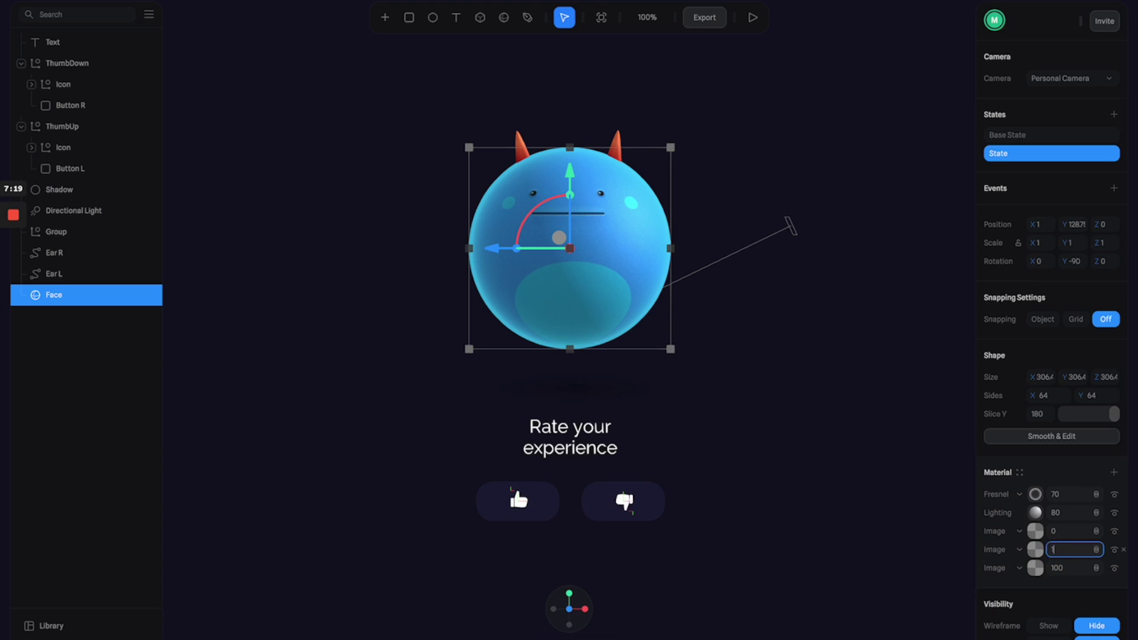
type("00")
key("Return")
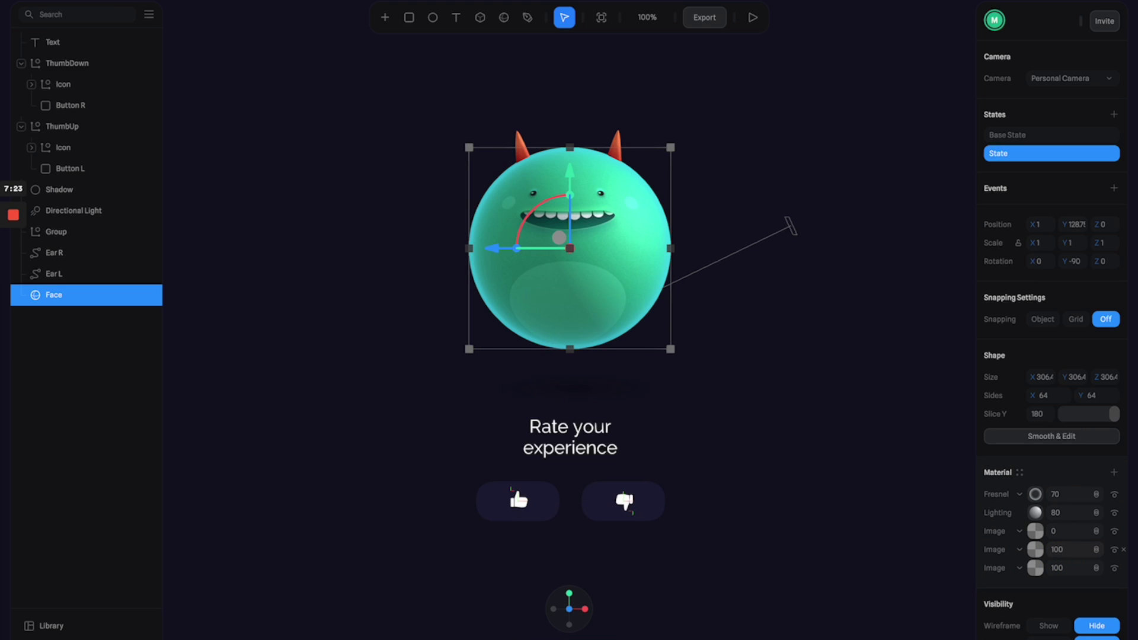
Set the Fresnel color in the Face's State to green 3FDB92 and compare that state with Base State.
left_click(1035, 494)
left_click(1035, 519)
scroll(1043, 551, "down", 3)
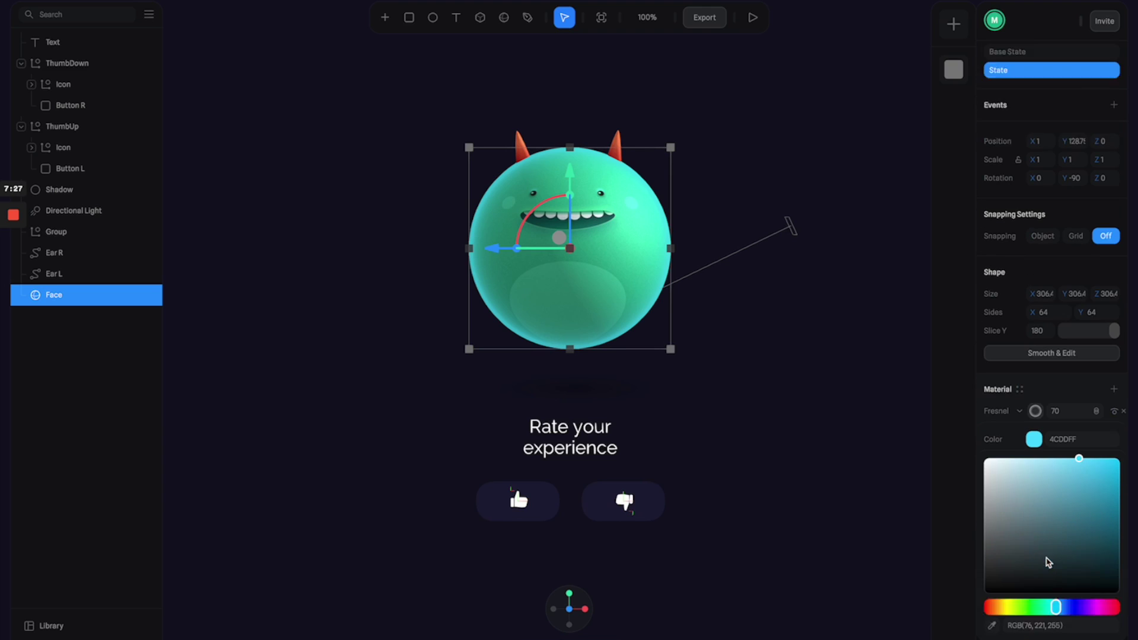
left_click_drag(1036, 504, 1041, 504)
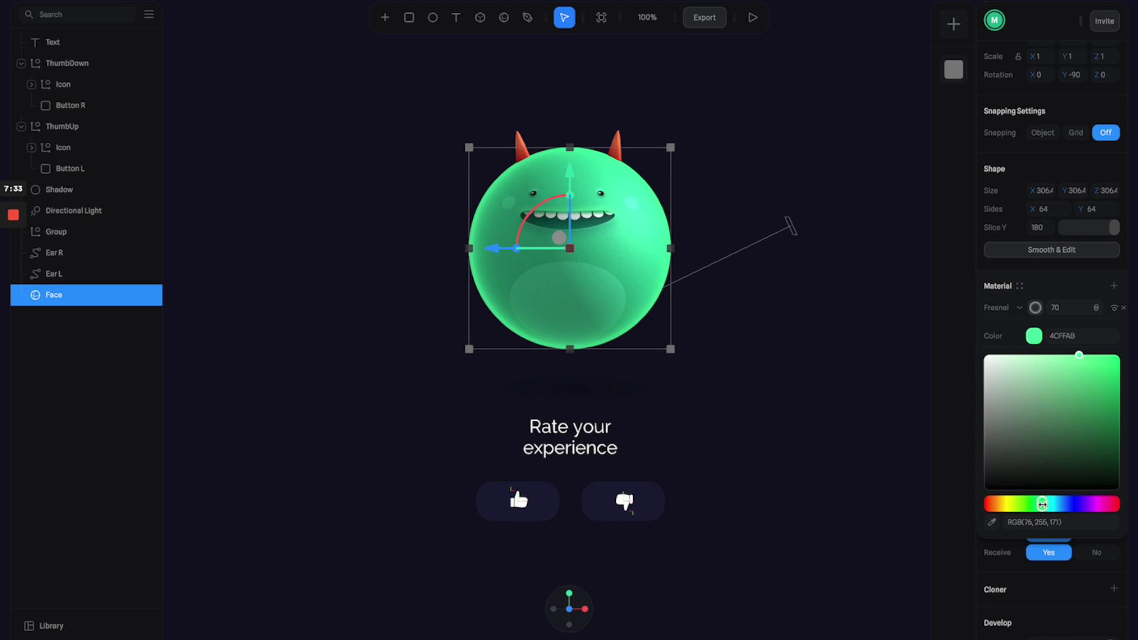
left_click(1081, 375)
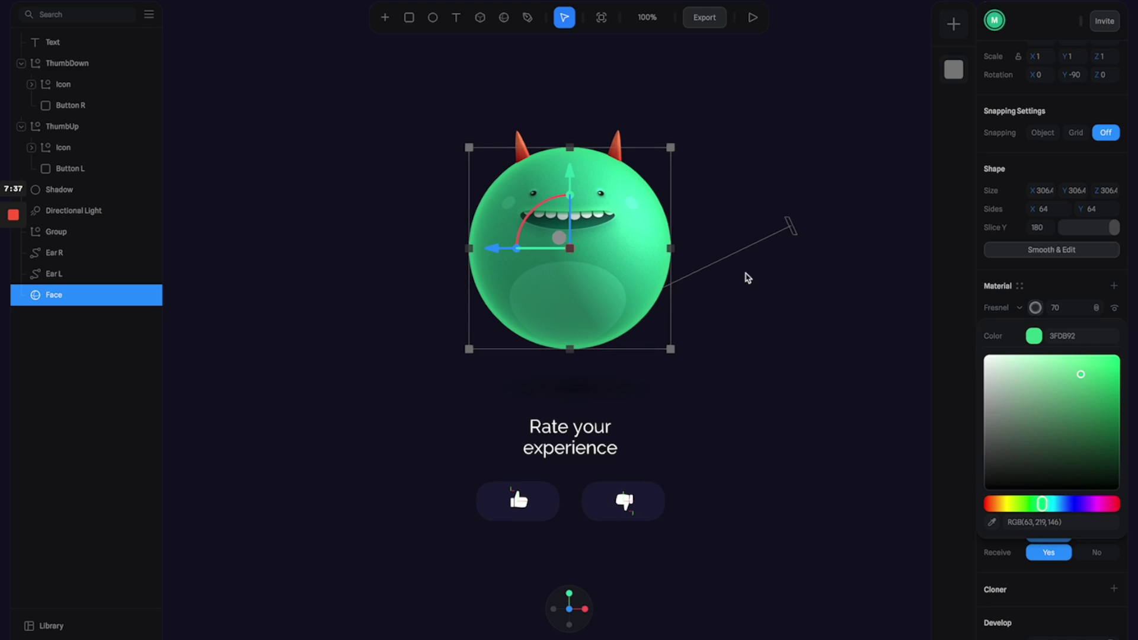
scroll(1049, 172, "up", 3)
left_click(1037, 134)
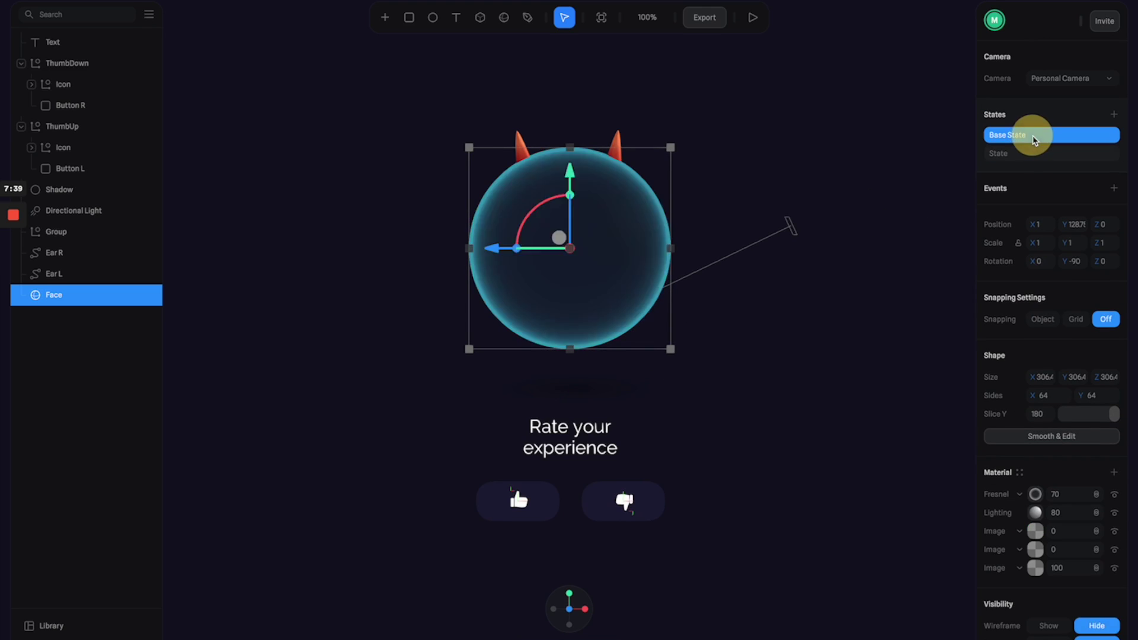
left_click(1030, 152)
left_click(1037, 136)
left_click(1037, 152)
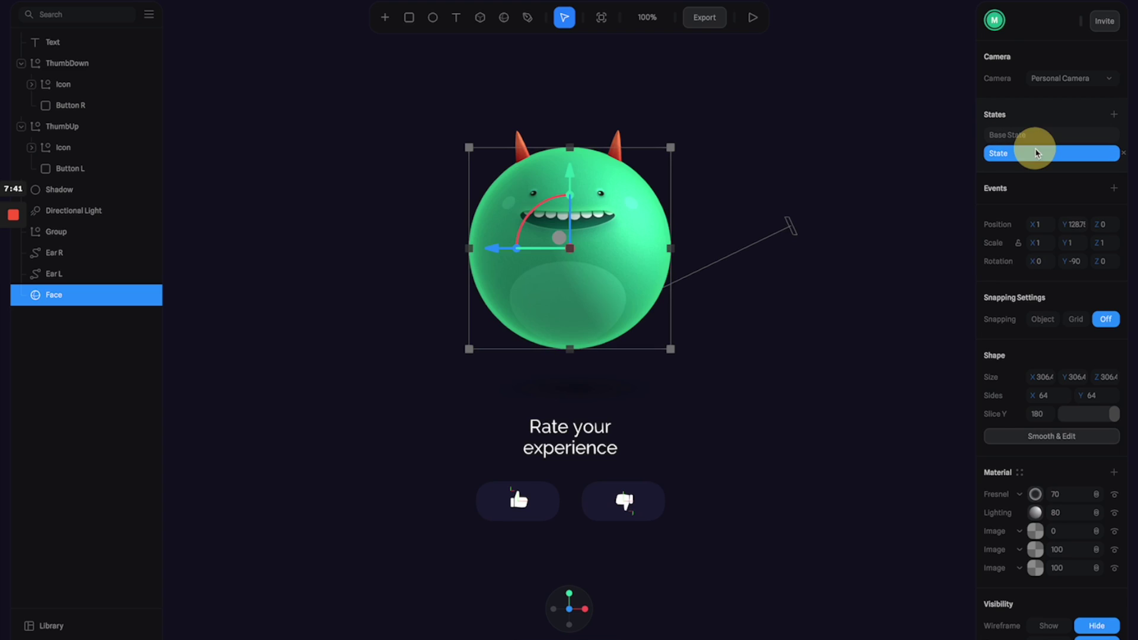
Add a second new state to the Face and set the topmost Image material layer's opacity to 100 in it.
left_click(1114, 114)
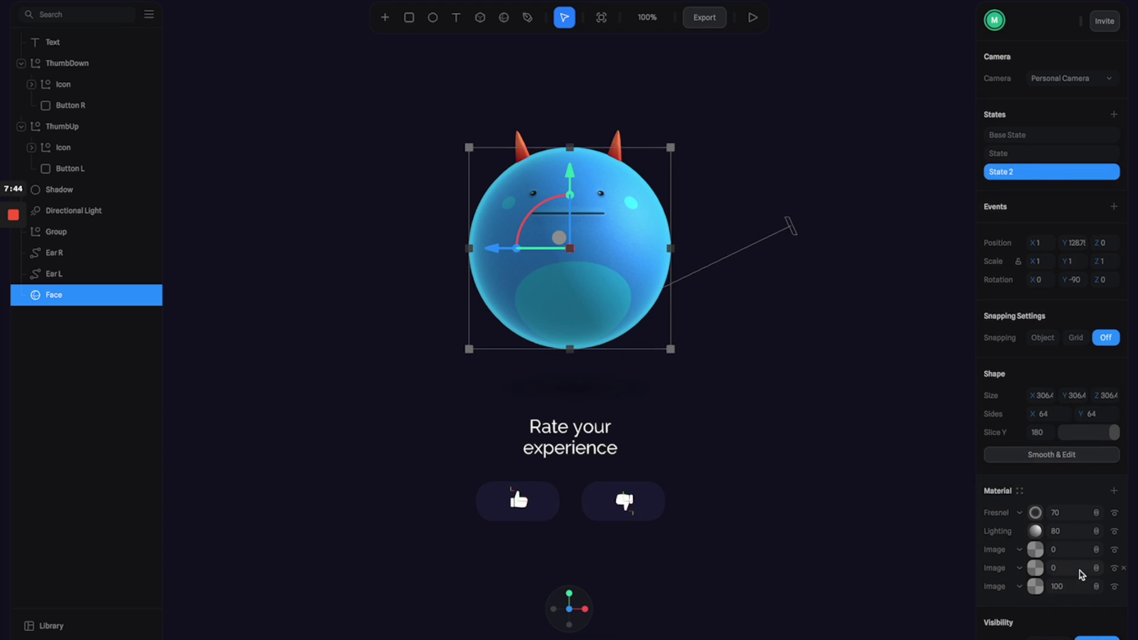
left_click(1067, 549)
type("100")
key("Return")
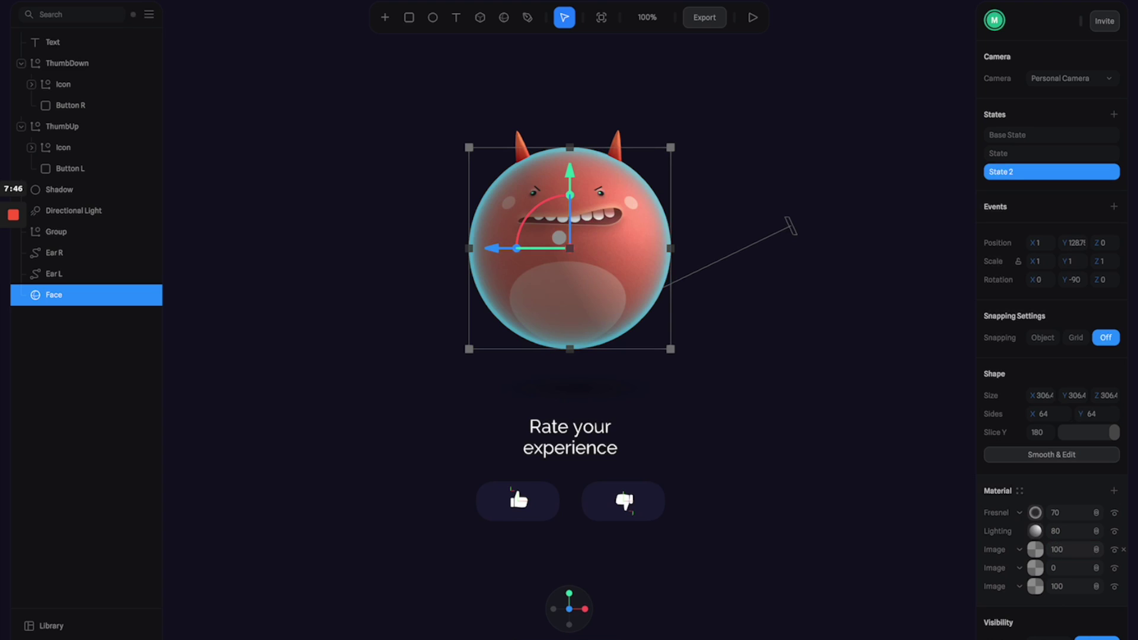
Set the Fresnel color in the Face's State 2 to coral red FF7E58.
left_click(1036, 514)
left_click(1036, 539)
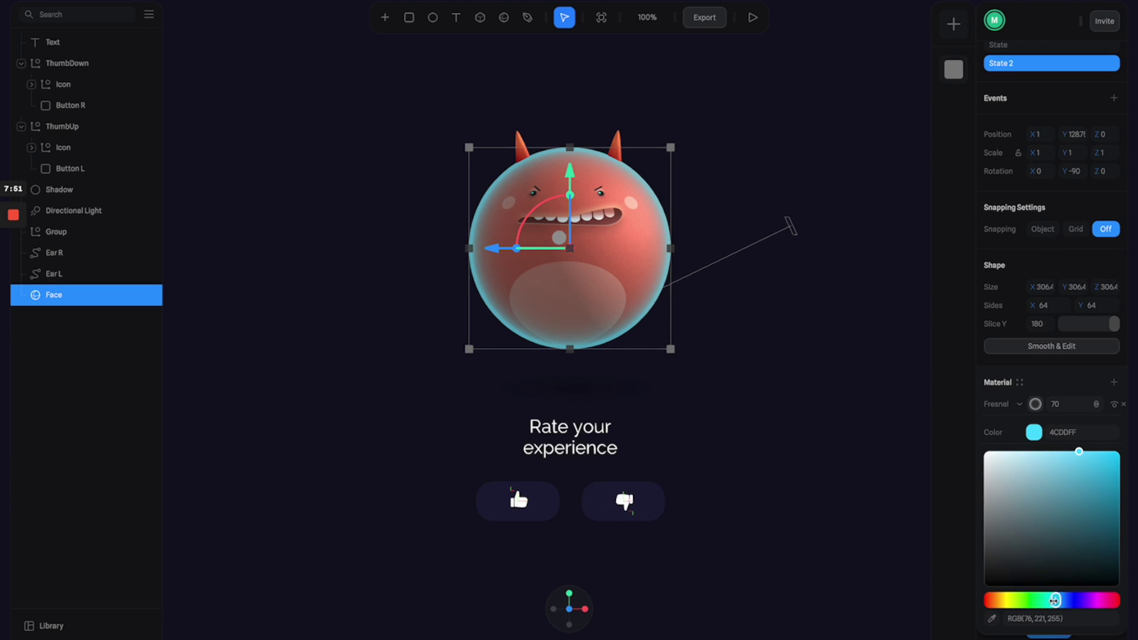
left_click(997, 601)
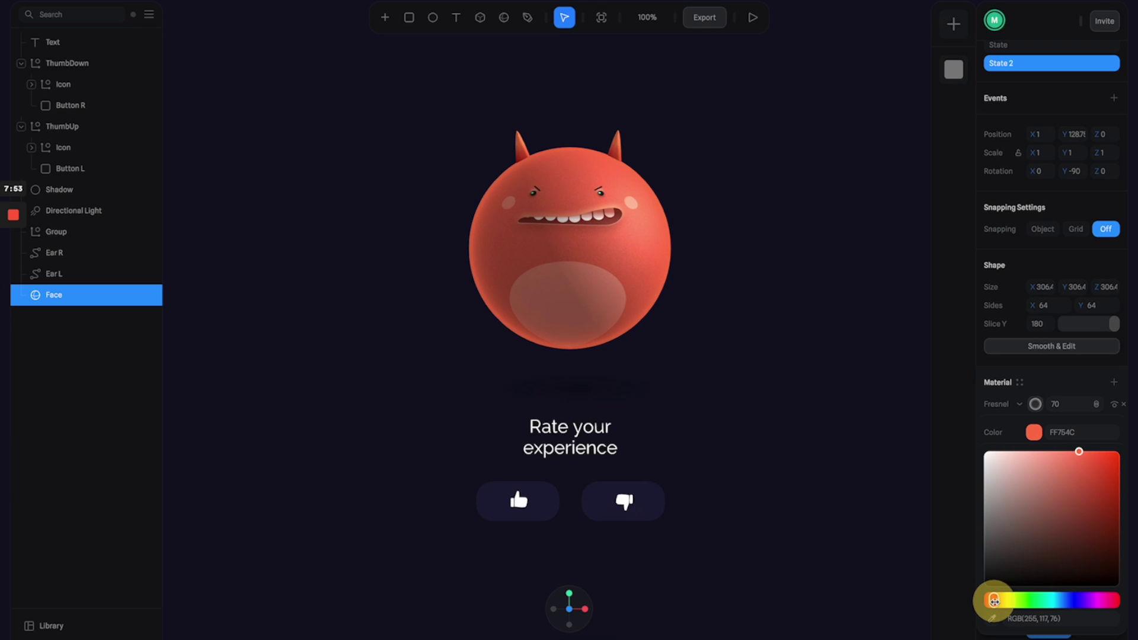
left_click(1074, 451)
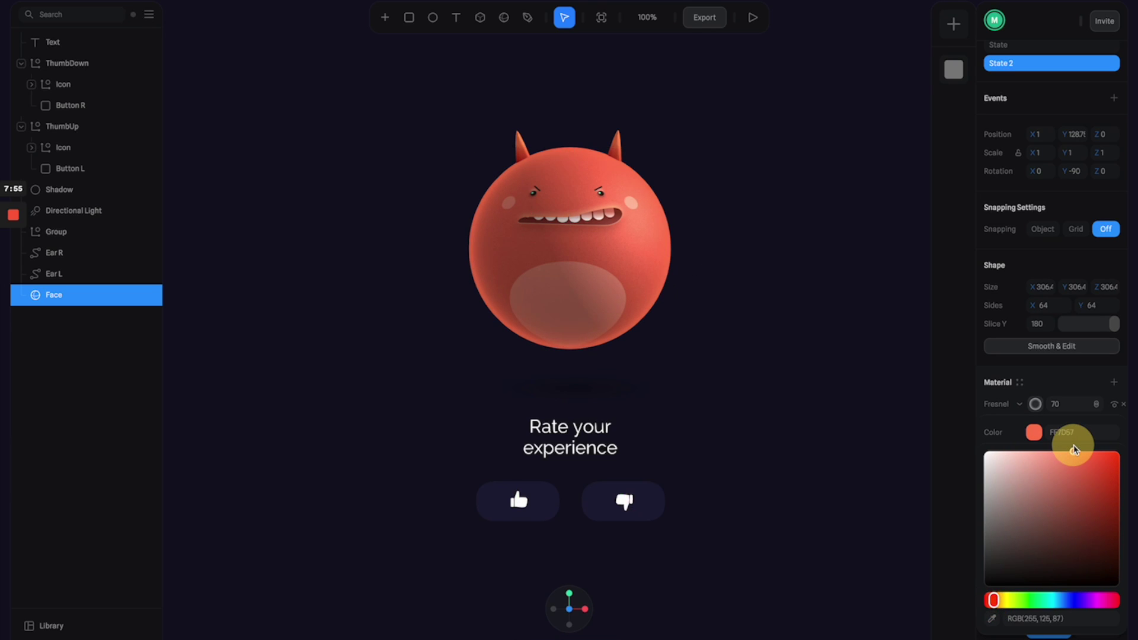
Check the Face's added states, return it to Base State, and select the Face again.
scroll(1011, 162, "up", 3)
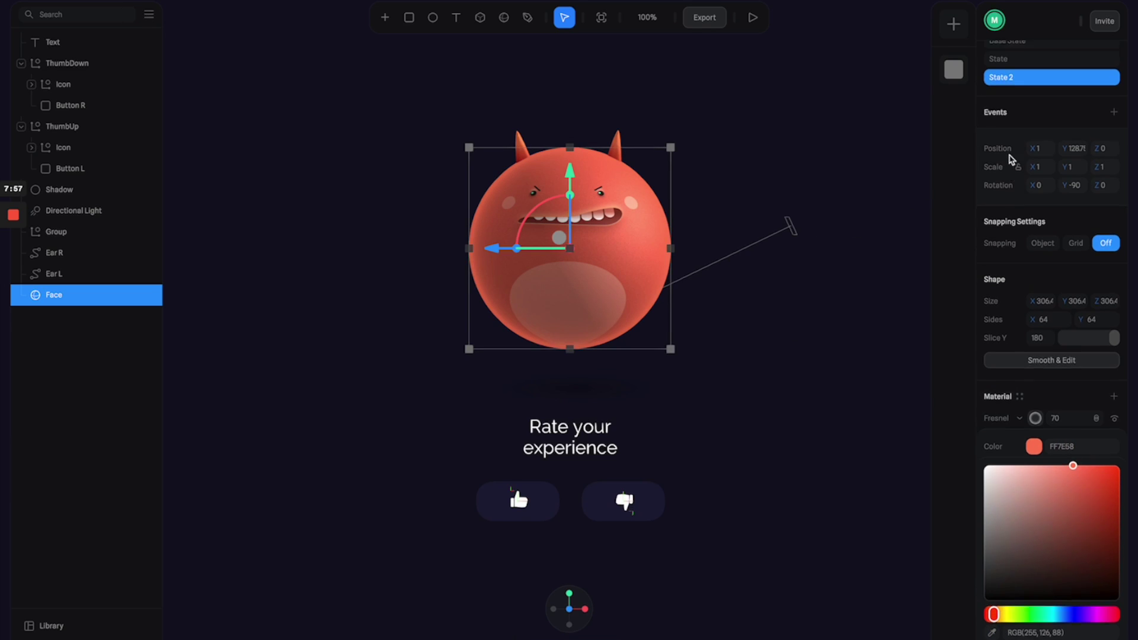
left_click(1015, 156)
left_click(1024, 172)
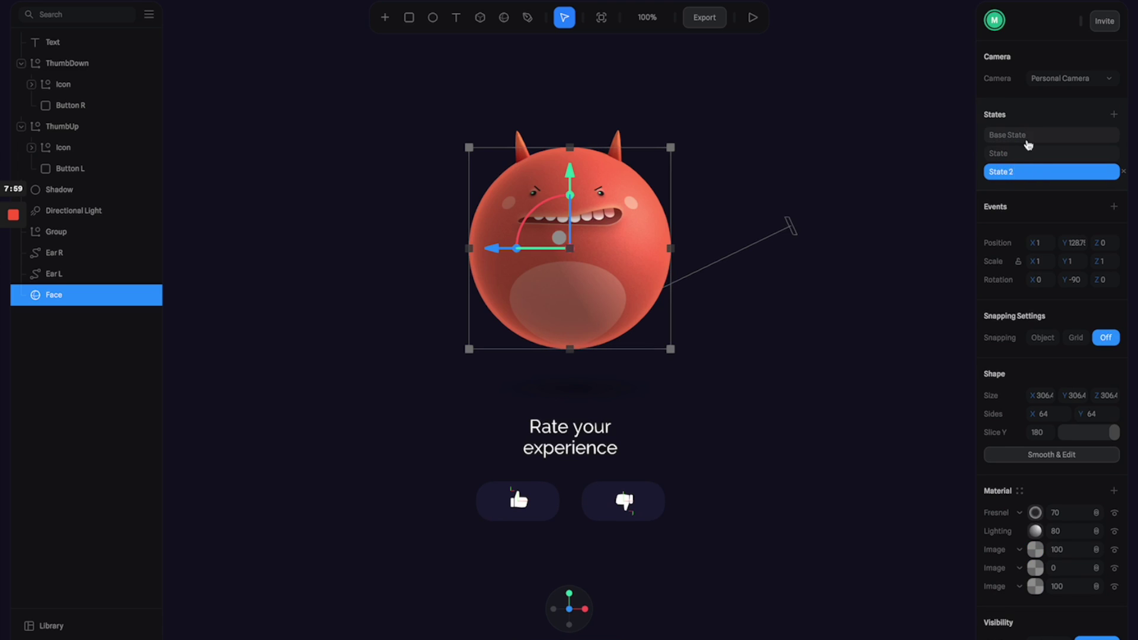
left_click(1029, 136)
left_click(866, 219)
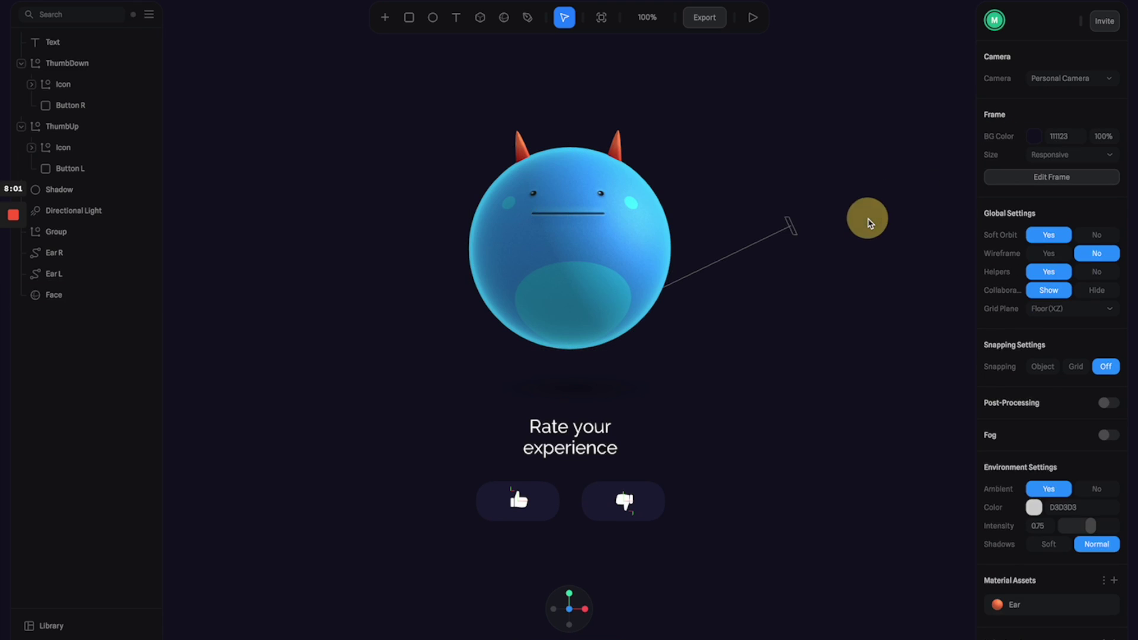
left_click(54, 294)
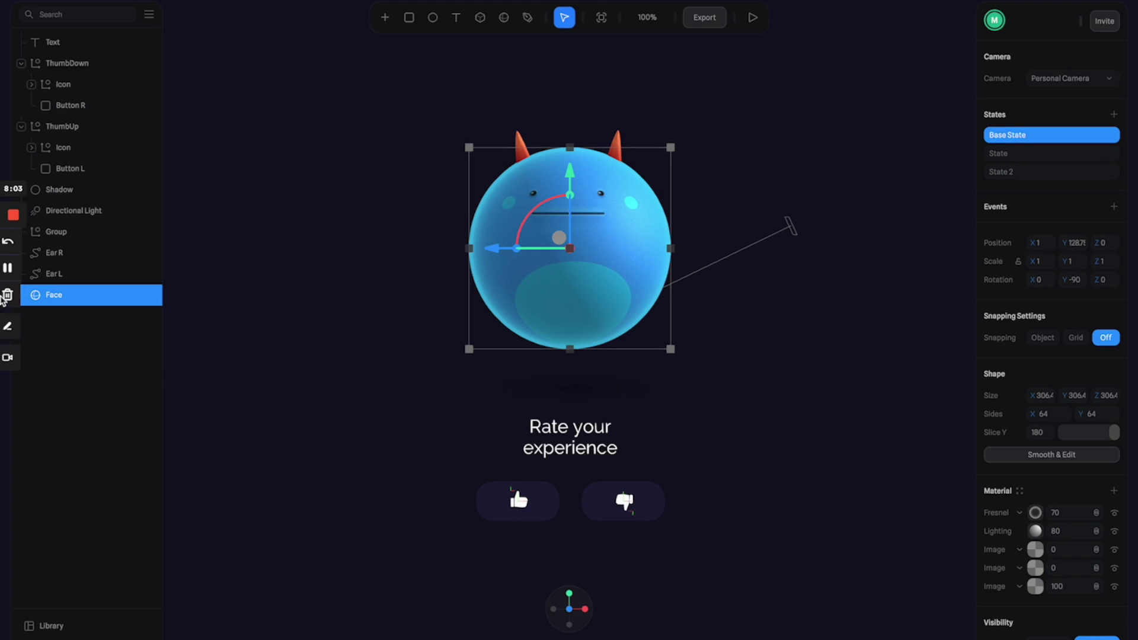
Group Ear R, Ear L and the Face, and rename the group Rotation.
left_click(60, 253, "shift")
right_click(63, 264)
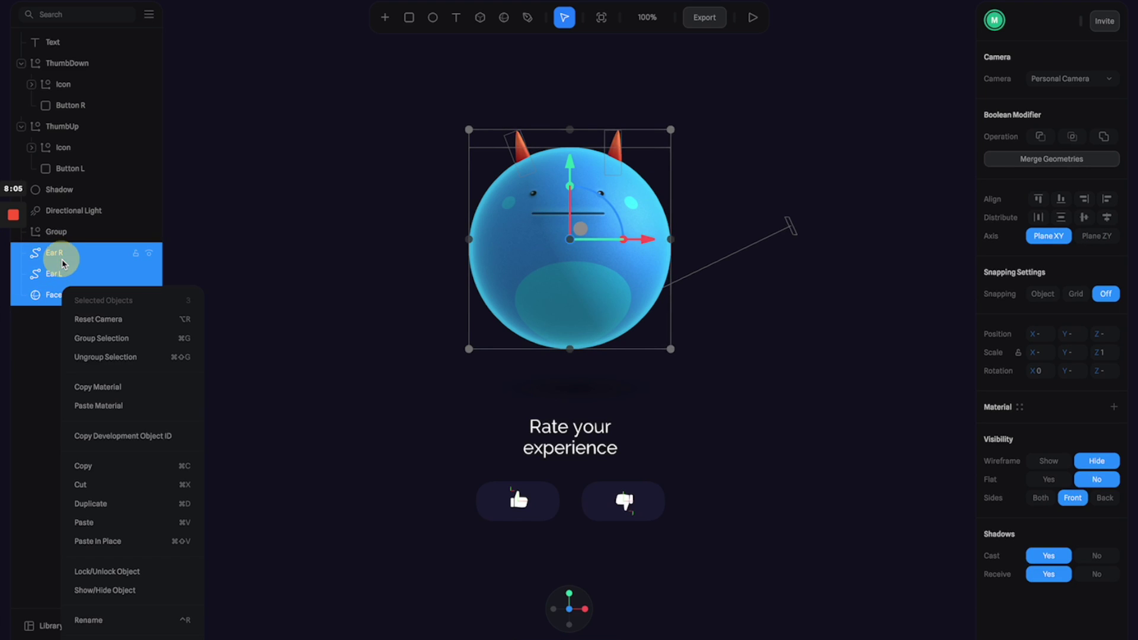
left_click(123, 343)
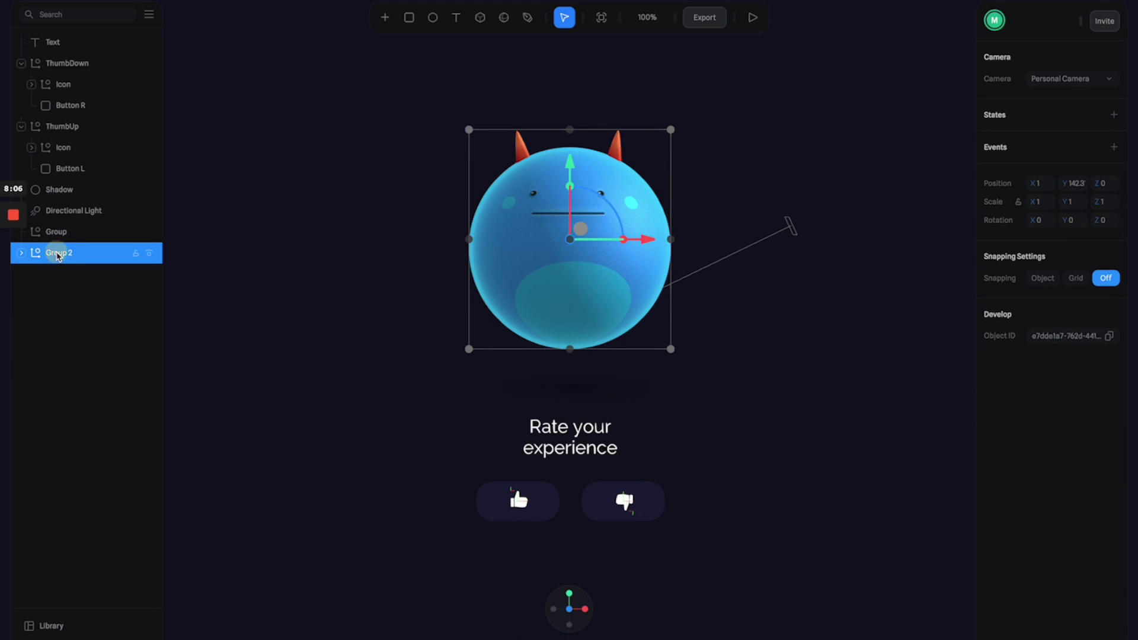
double_click(57, 252)
type("Rotatio")
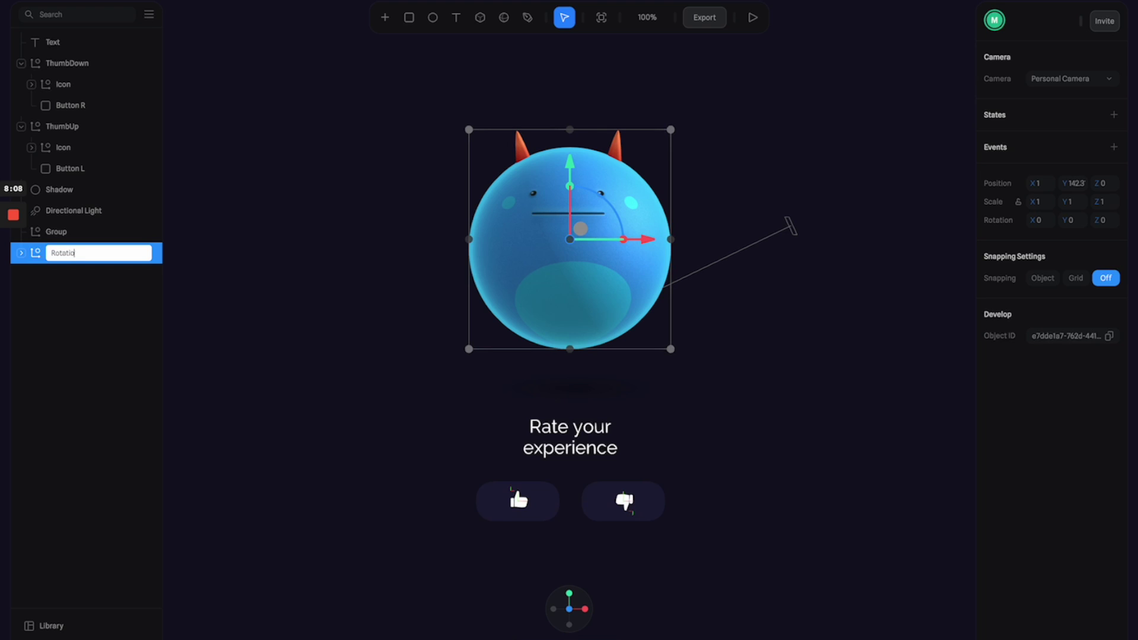
type("n")
key("Return")
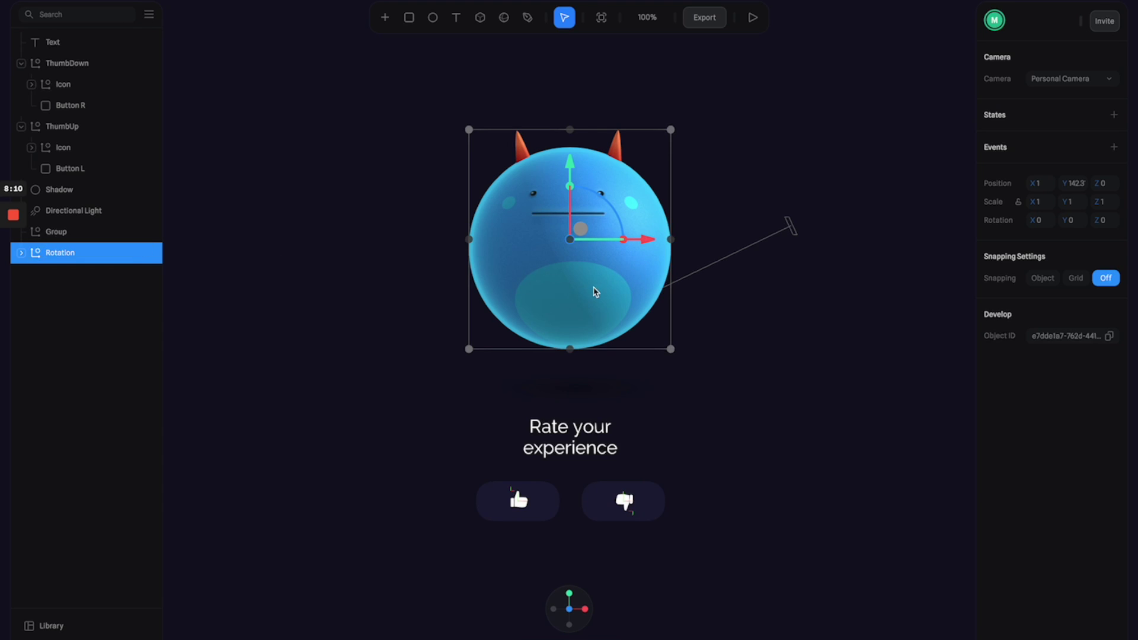
Add a new state to the Rotation group and set its Y rotation to 360 in it.
left_click(1114, 115)
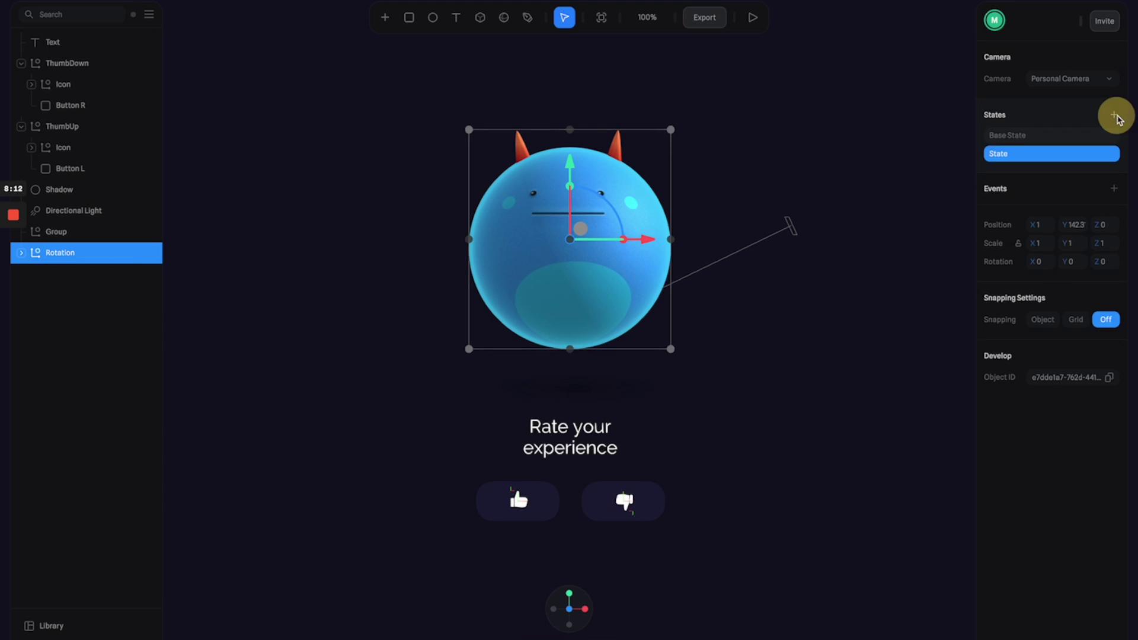
left_click(1026, 134)
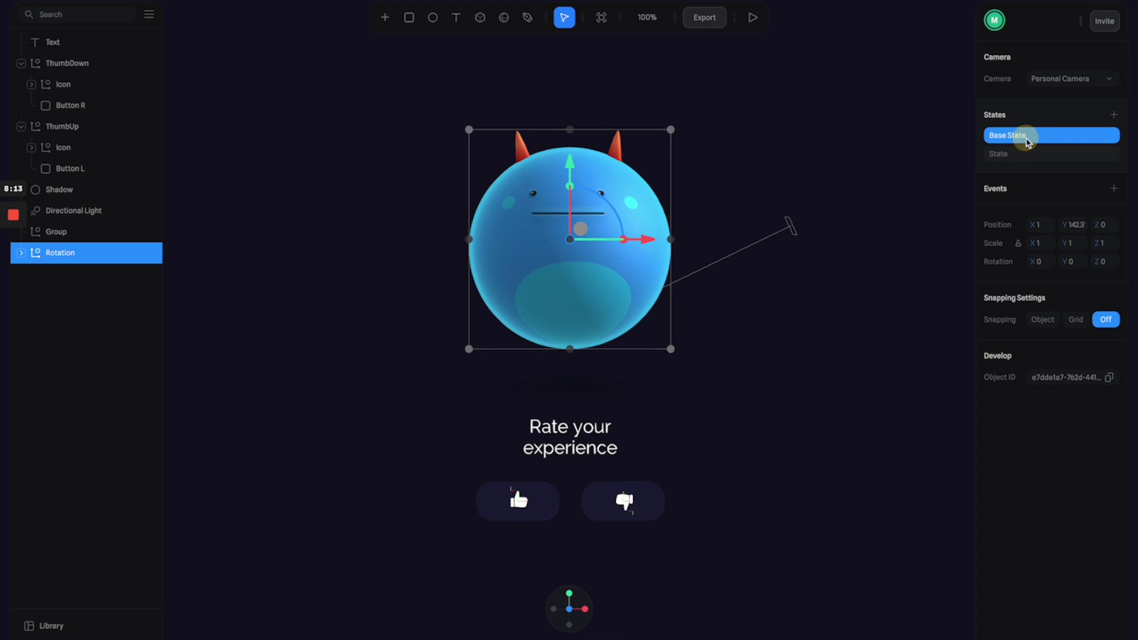
left_click(1055, 153)
left_click(1074, 263)
type("360")
key("Return")
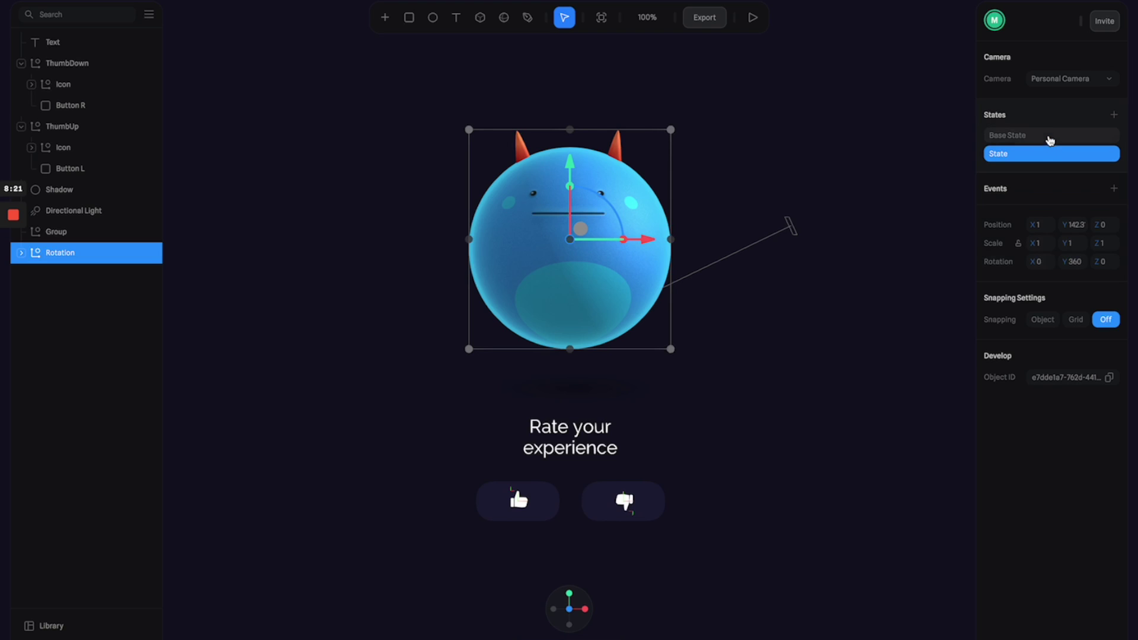
Add a second new state to the Rotation group with Y rotation -360, and return the group to Base State.
left_click(1114, 116)
left_click(1074, 280)
key("BackSpace")
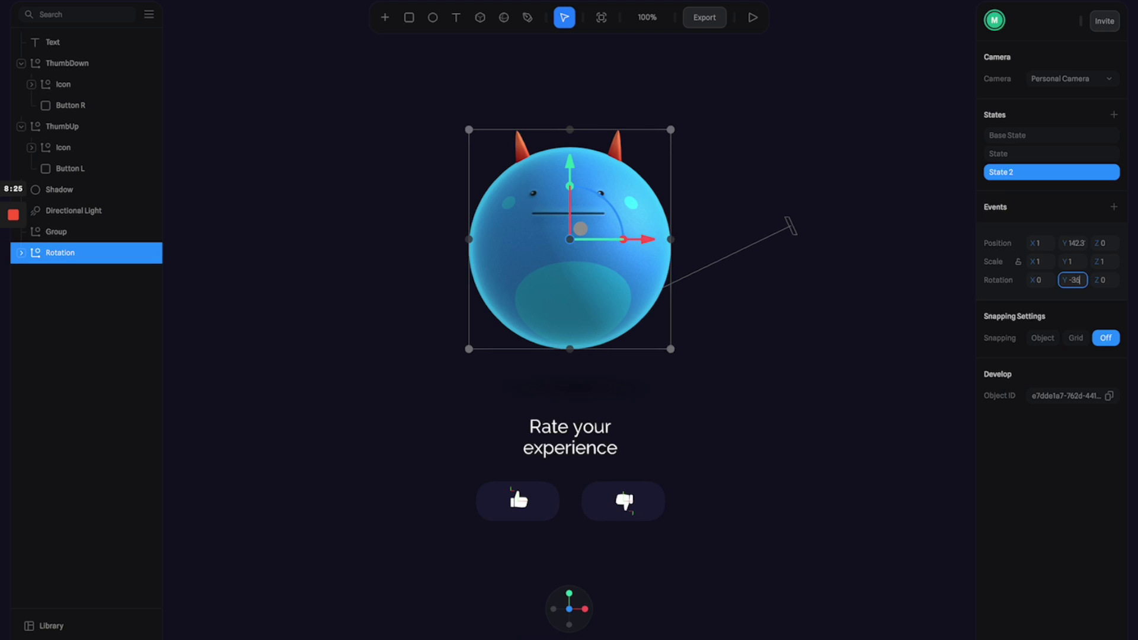
key("Return")
left_click(1043, 154)
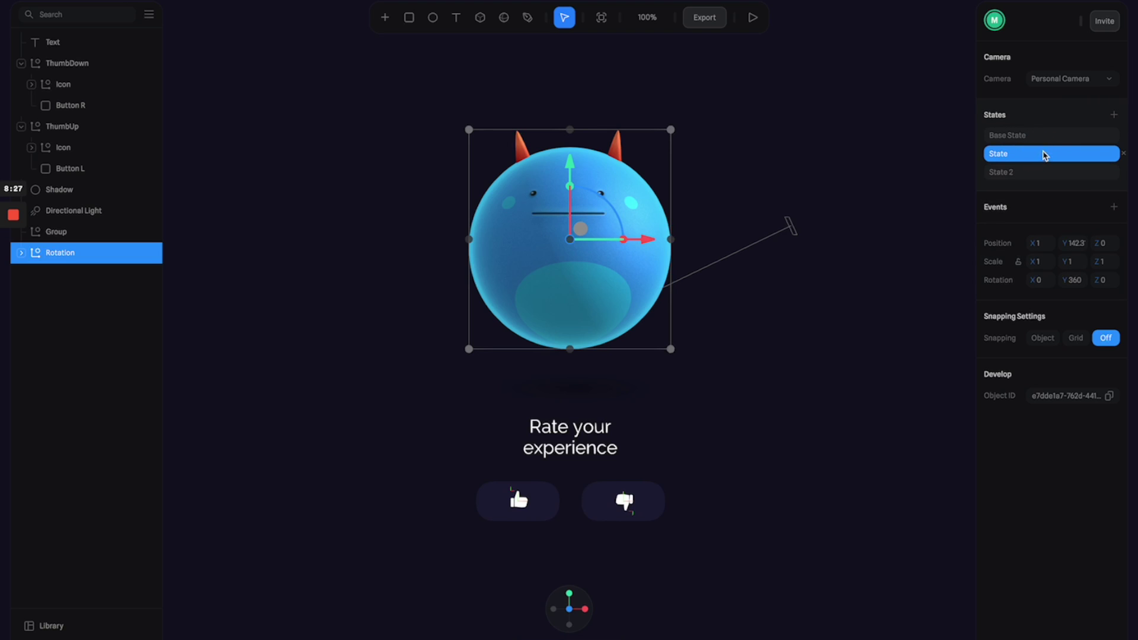
left_click(1053, 136)
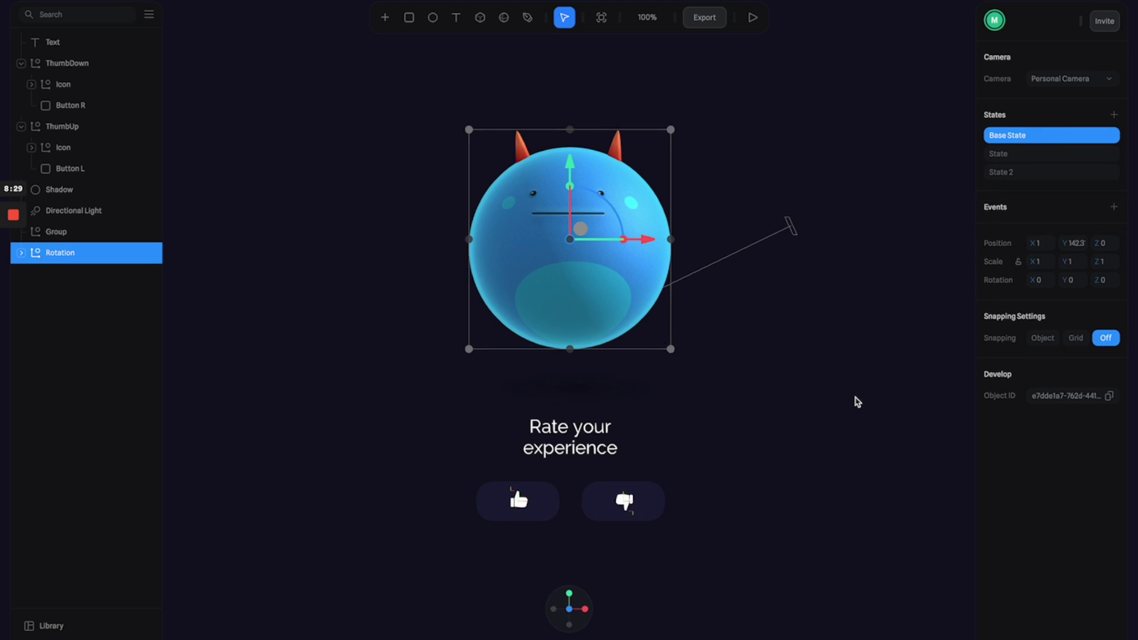
left_click(857, 401)
Add a new state to Button L in the ThumbUp group and keep that state active.
left_click(525, 501)
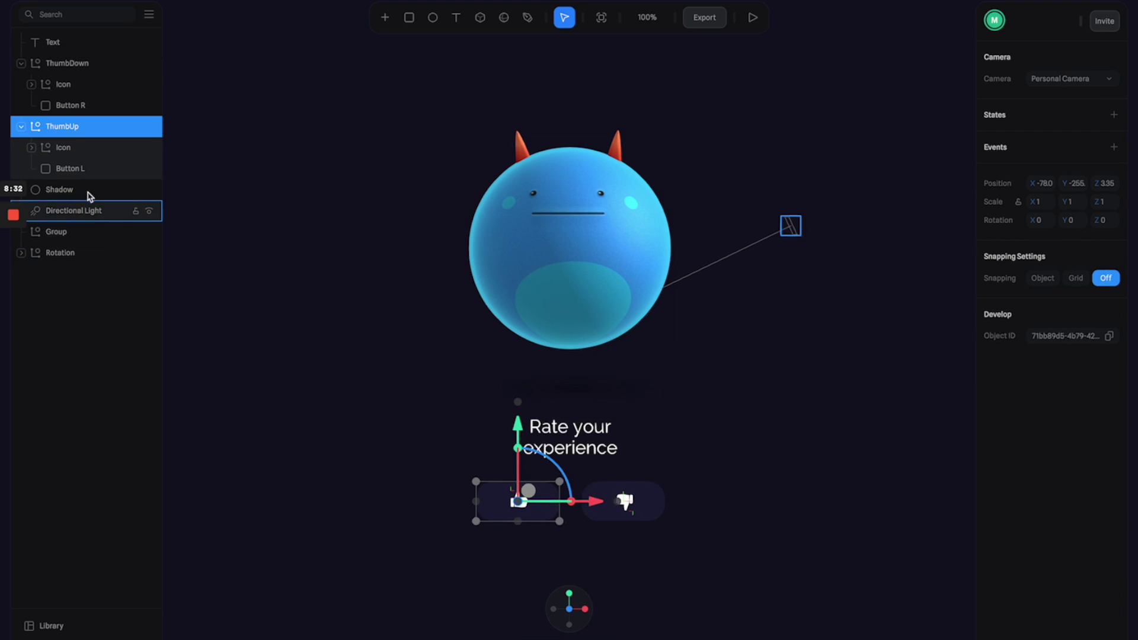
left_click(85, 168)
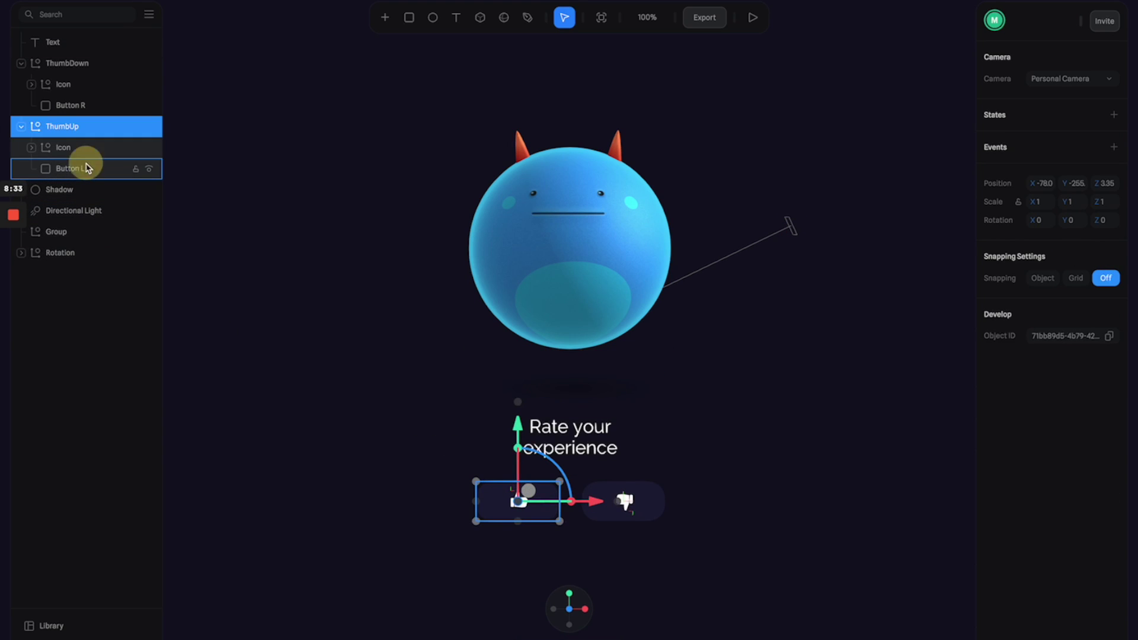
left_click(149, 170)
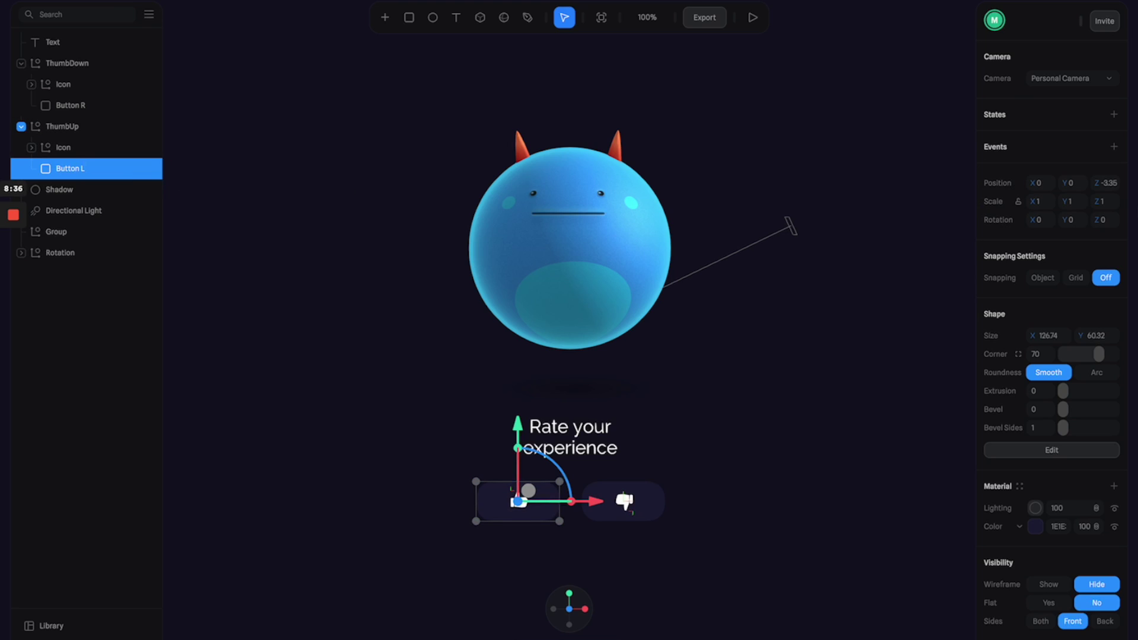
left_click(1115, 117)
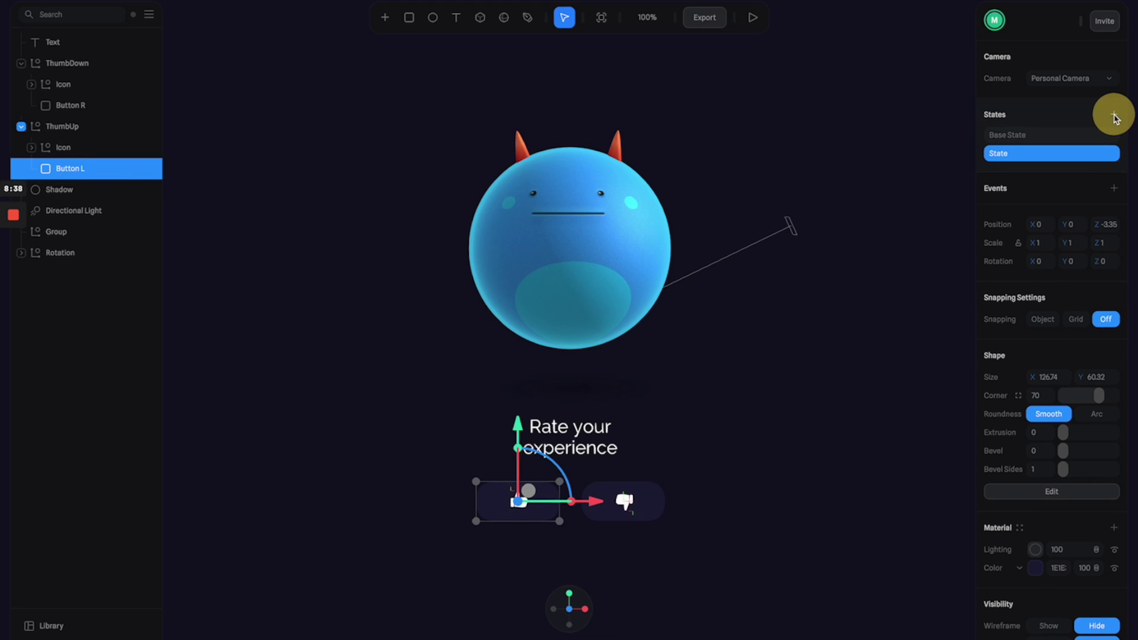
left_click(1066, 137)
left_click(1053, 155)
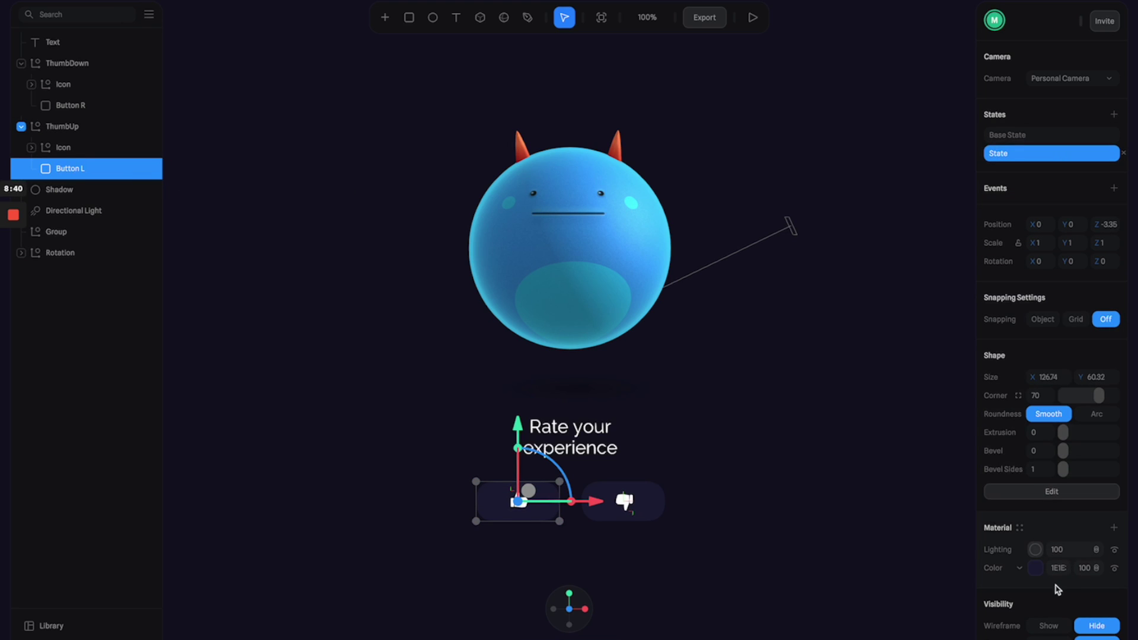
Set the color layer of Button L's State to red RGB(231,48,75) and select that color value for copying.
left_click(1035, 569)
scroll(1049, 534, "down", 3)
left_click_drag(1090, 549, 1112, 549)
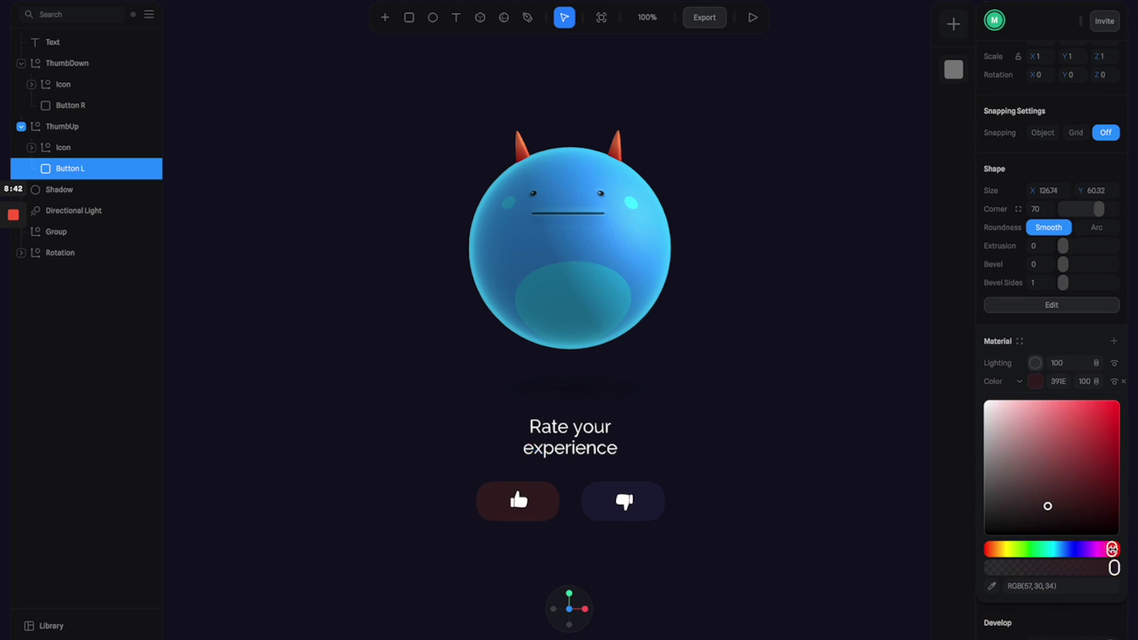
left_click(1088, 415)
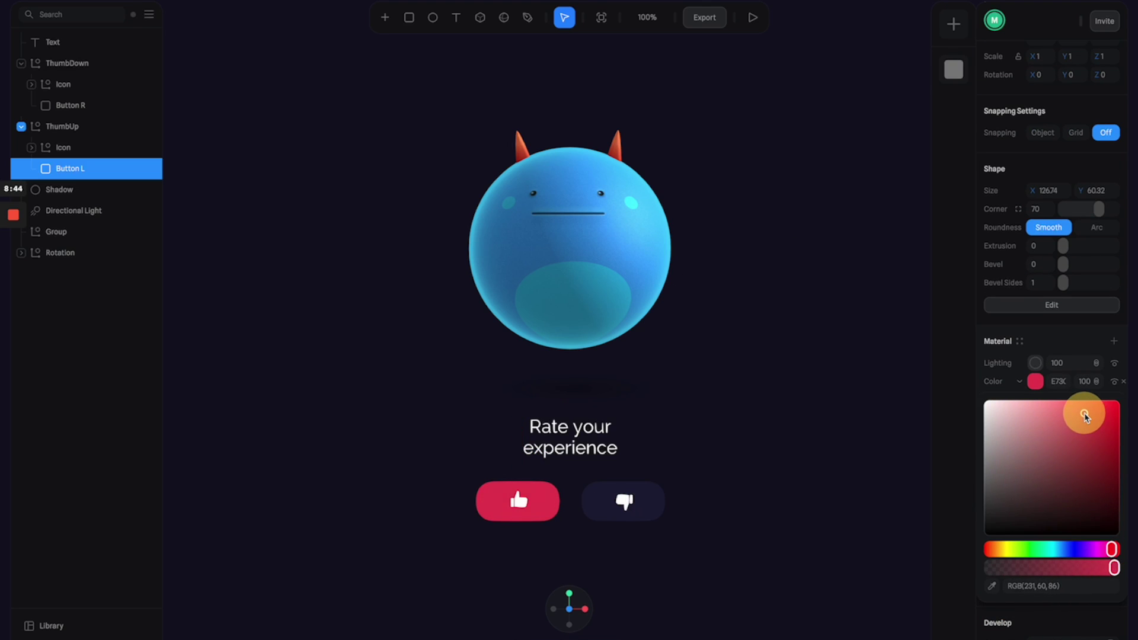
left_click_drag(1088, 416, 1091, 413)
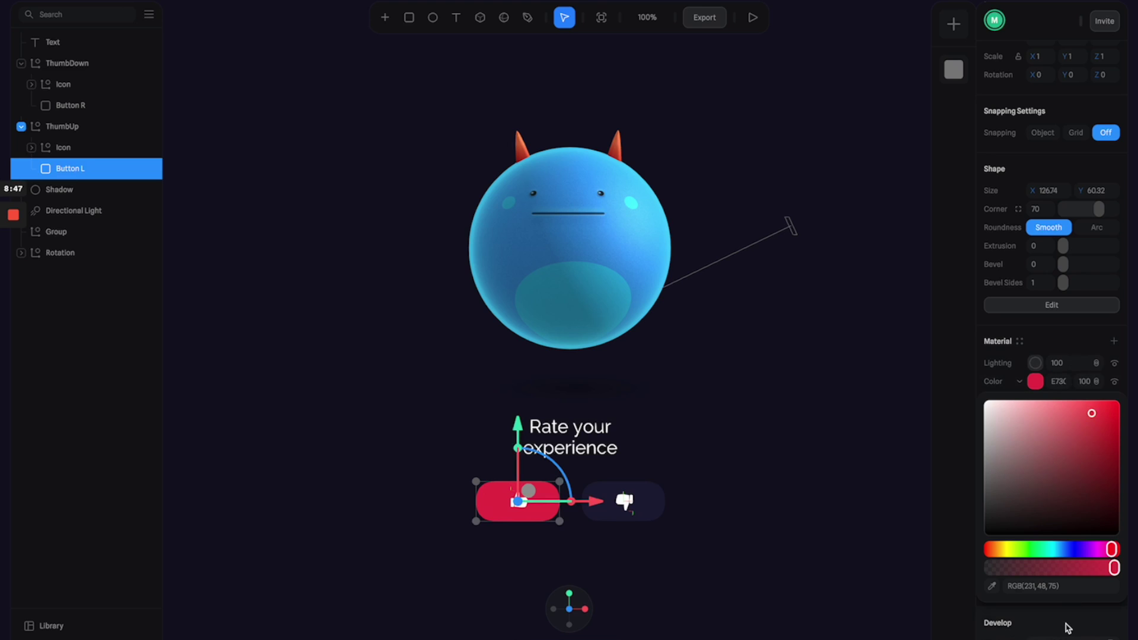
left_click(1061, 587)
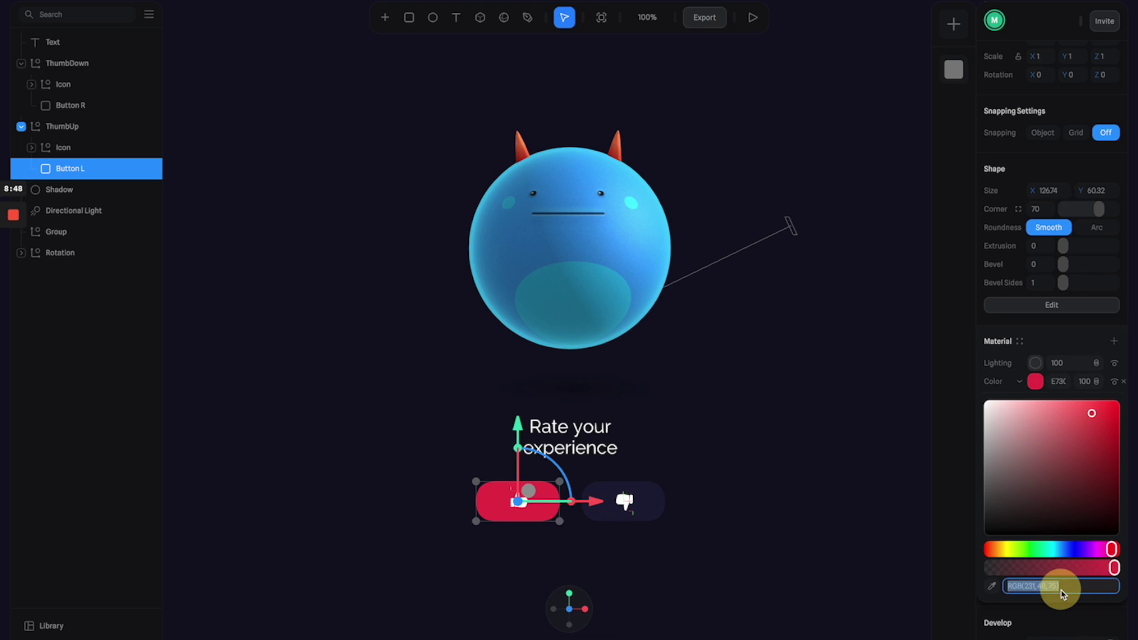
Add a new state to Button R in the ThumbDown group and set its color layer to RGB(231,48,75).
left_click(756, 495)
left_click(629, 503)
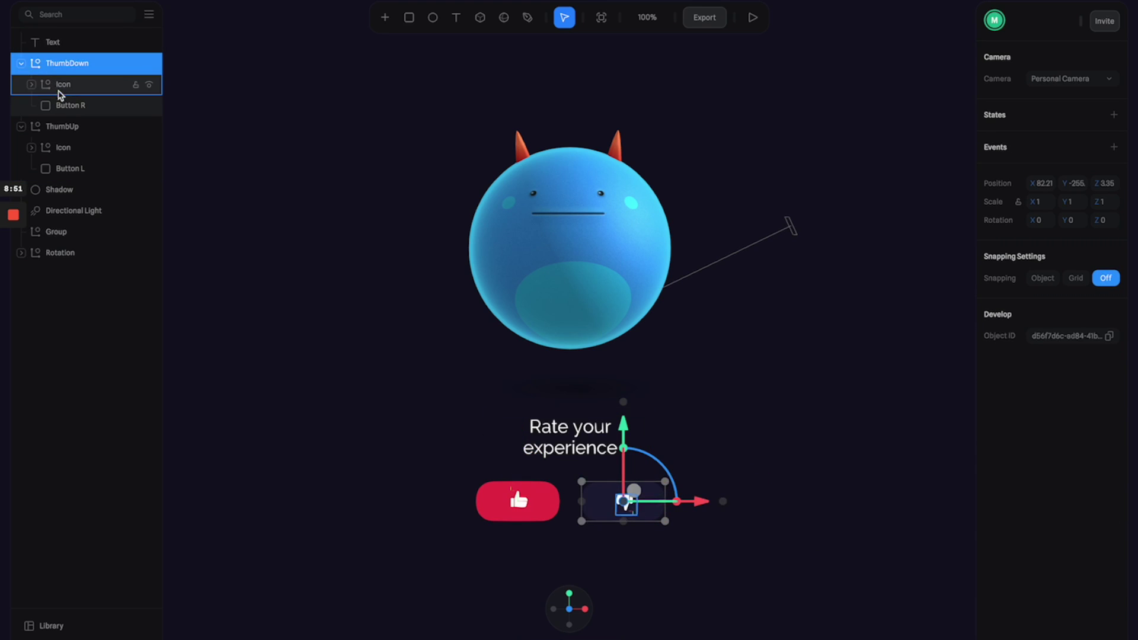
left_click(64, 105)
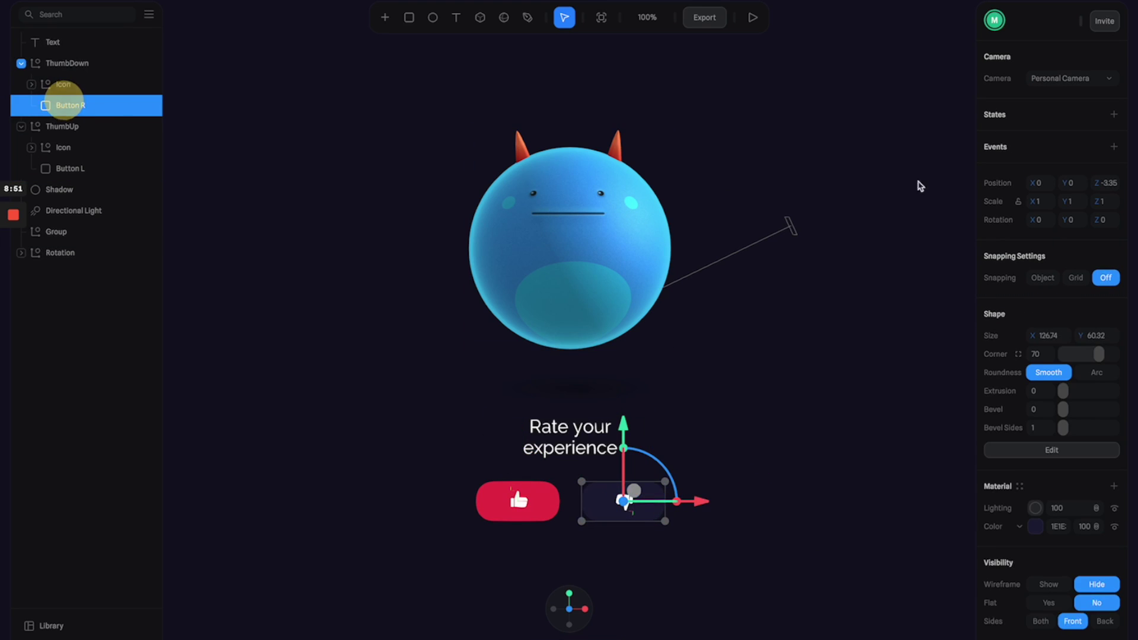
left_click(1115, 118)
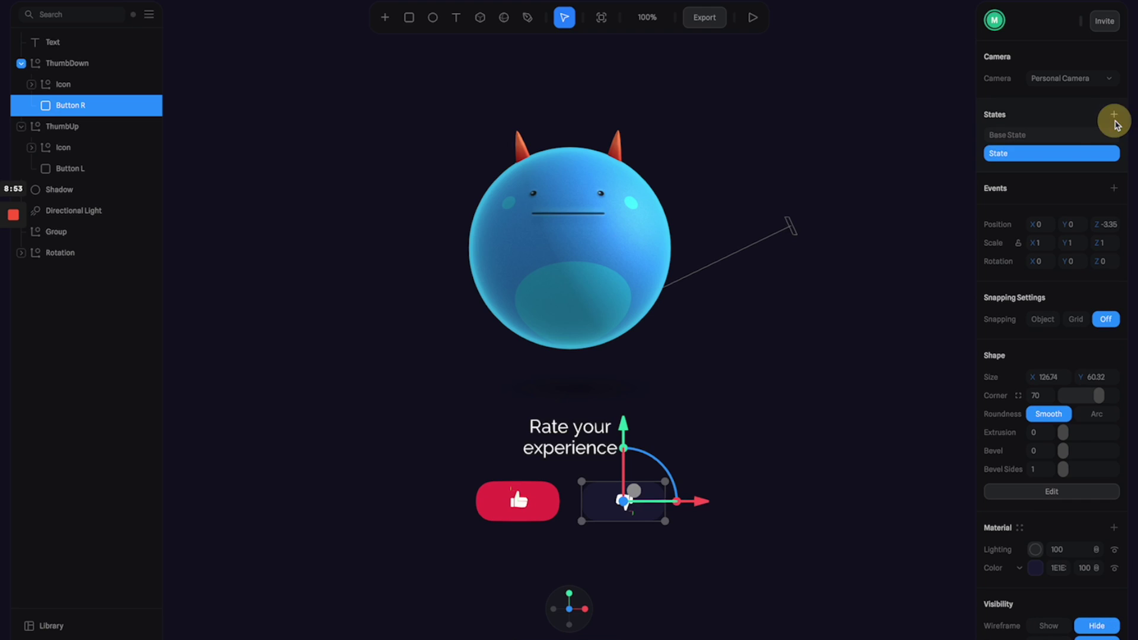
left_click(1035, 568)
scroll(1037, 596, "down", 3)
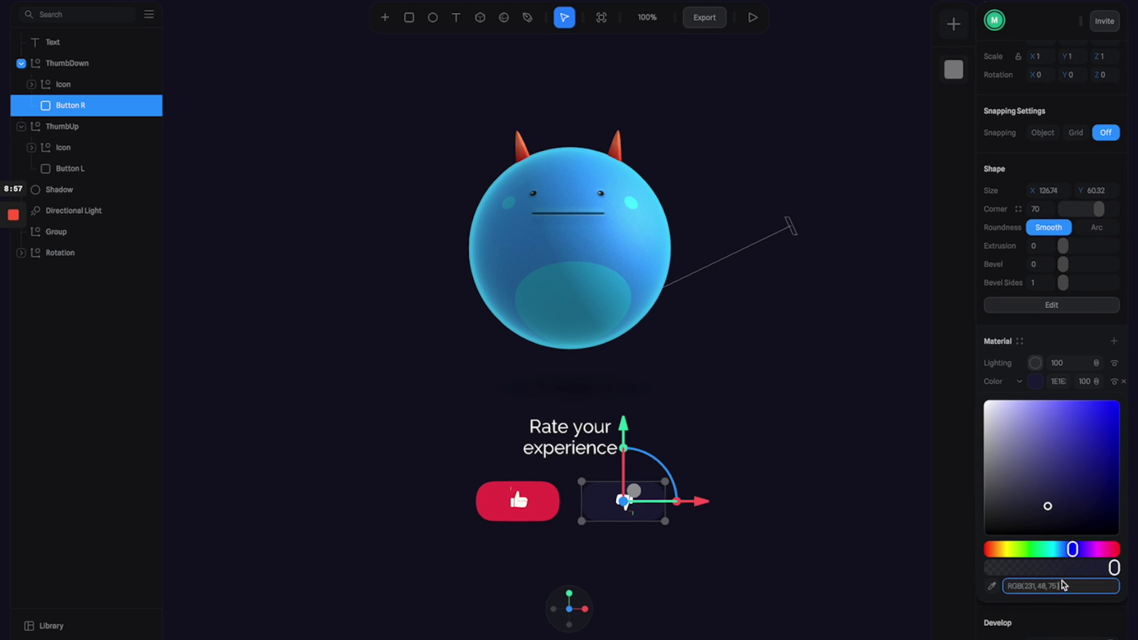
key("Return")
Compare the two states of Button R and of Button L, leaving both buttons in Base State.
scroll(1037, 211, "up", 3)
left_click(1027, 134)
left_click(1025, 153)
left_click(1029, 137)
left_click(554, 496)
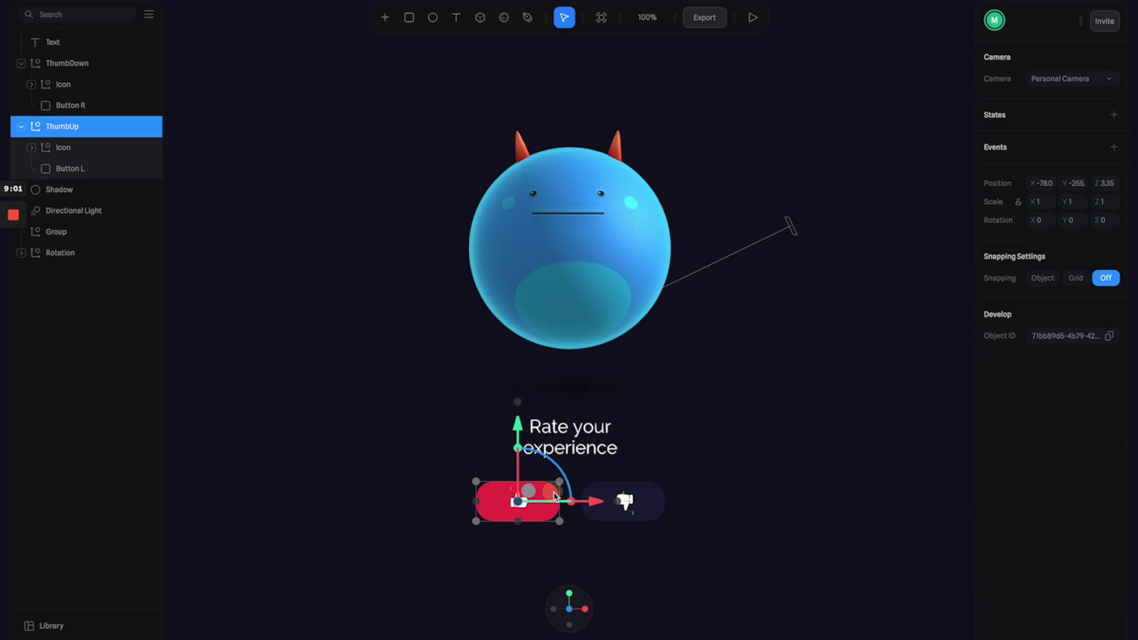
left_click(79, 168)
left_click(1011, 136)
left_click(1017, 152)
left_click(1028, 137)
left_click(833, 364)
left_click(611, 503)
left_click(516, 498)
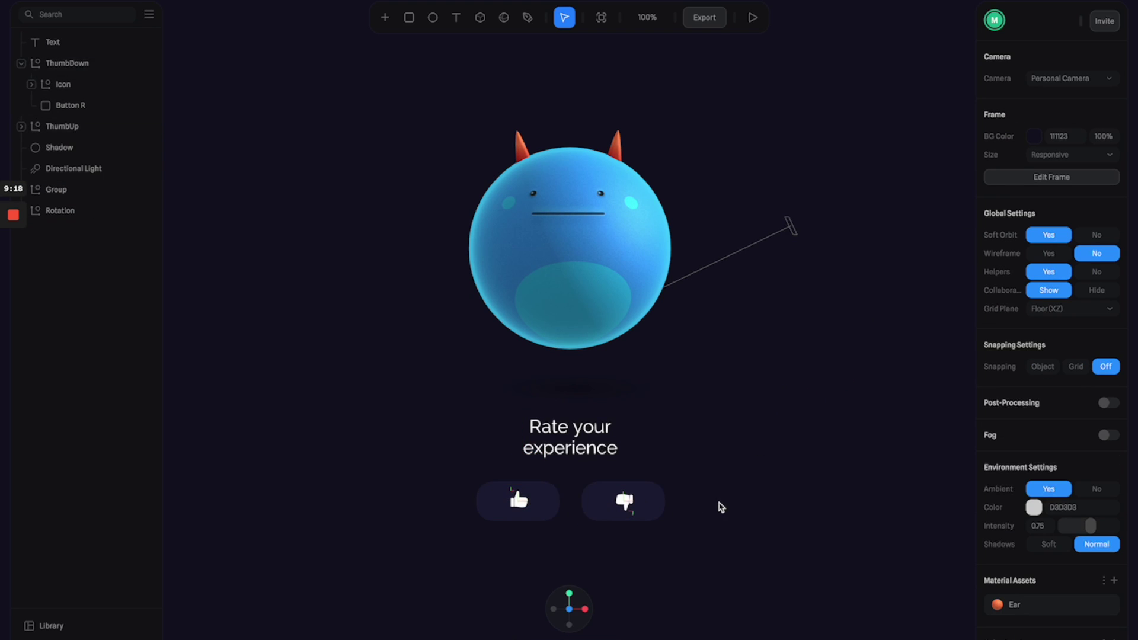
left_click(533, 499)
left_click(626, 504)
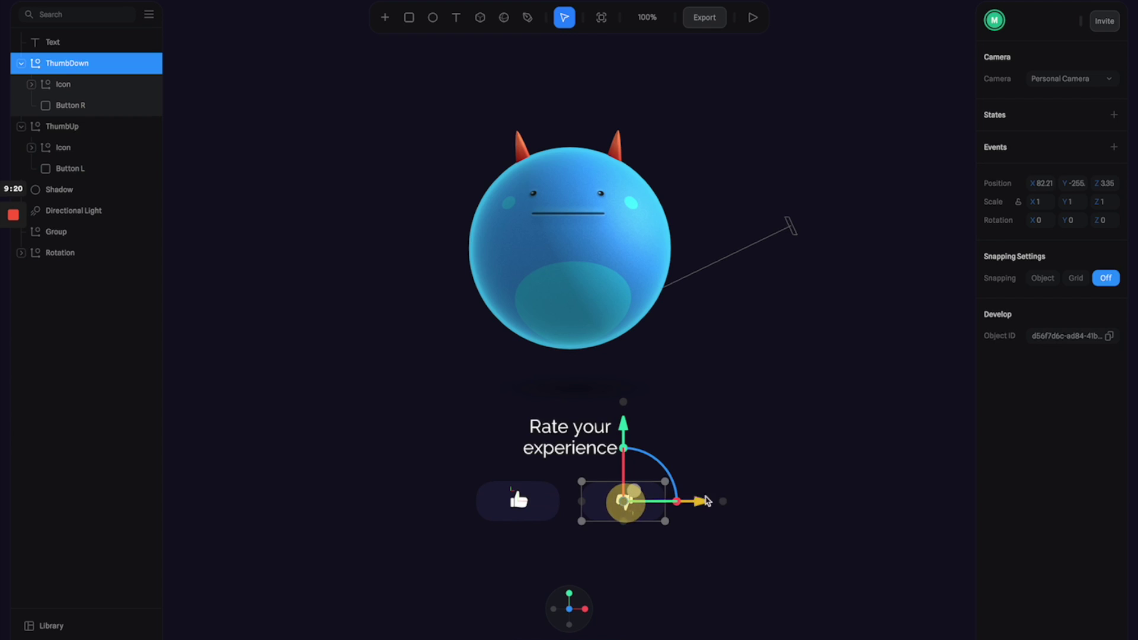
left_click(743, 410)
Add an event of type Mouse Down to the ThumbUp group.
left_click(518, 501)
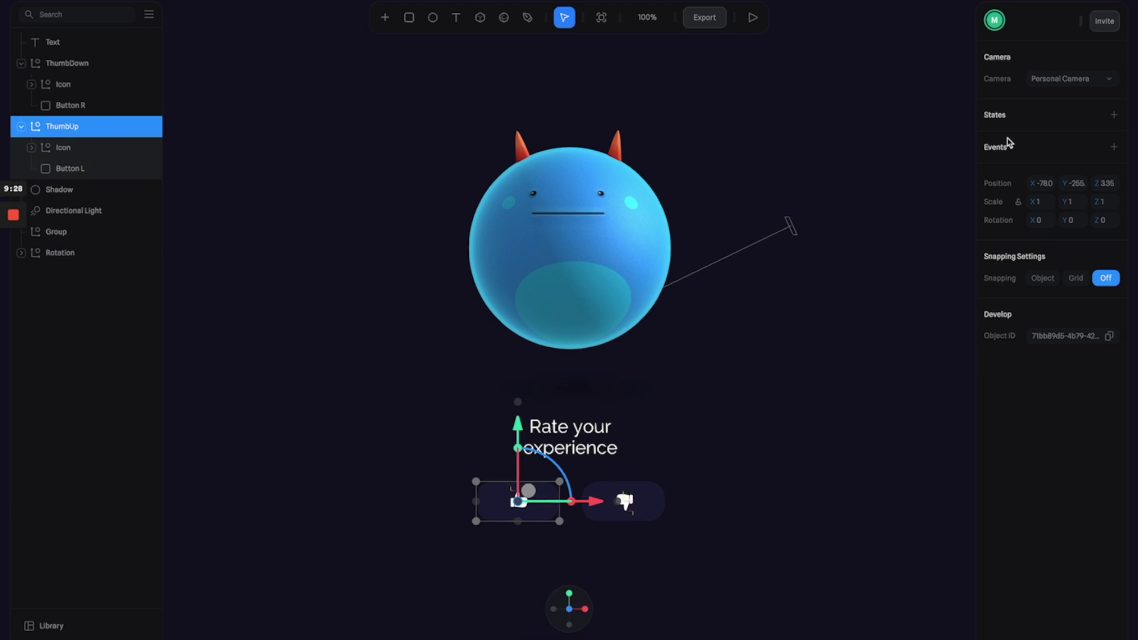
left_click(1114, 148)
left_click(1107, 173)
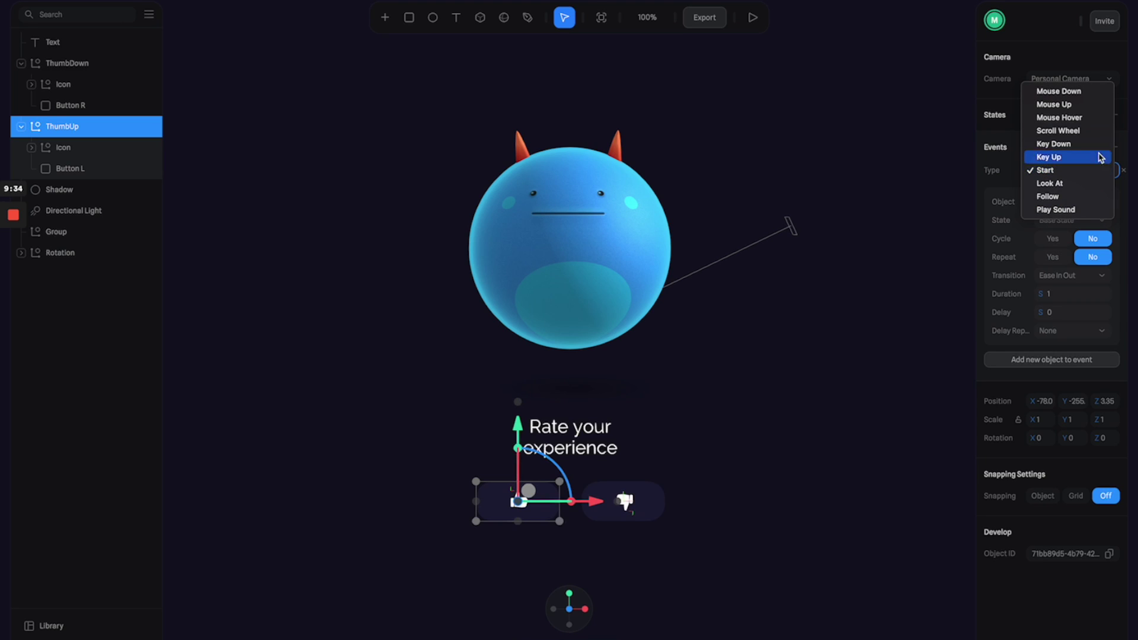
left_click(1081, 93)
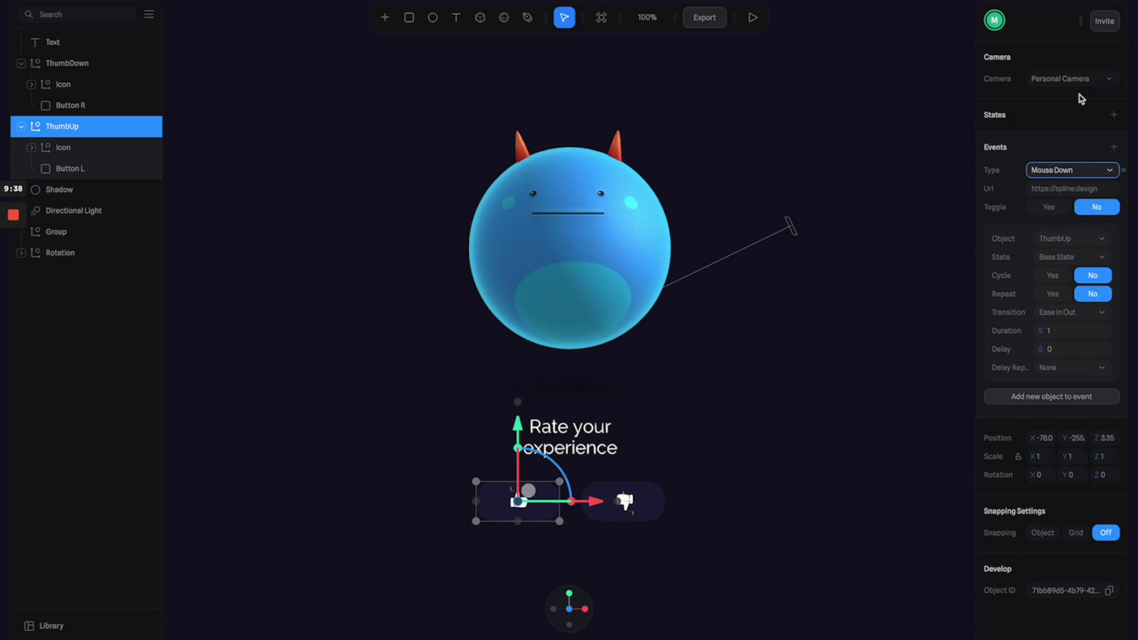
Make the Mouse Down event switch Button L to State with a 0.2 s duration, and start the scene preview.
left_click(1082, 246)
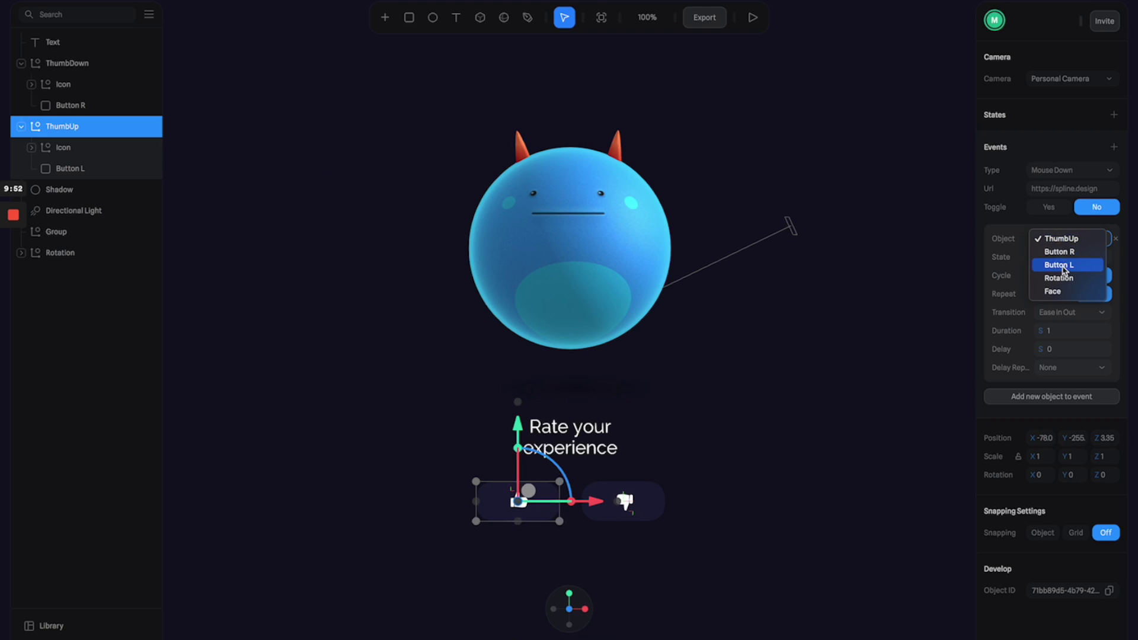
left_click(1064, 271)
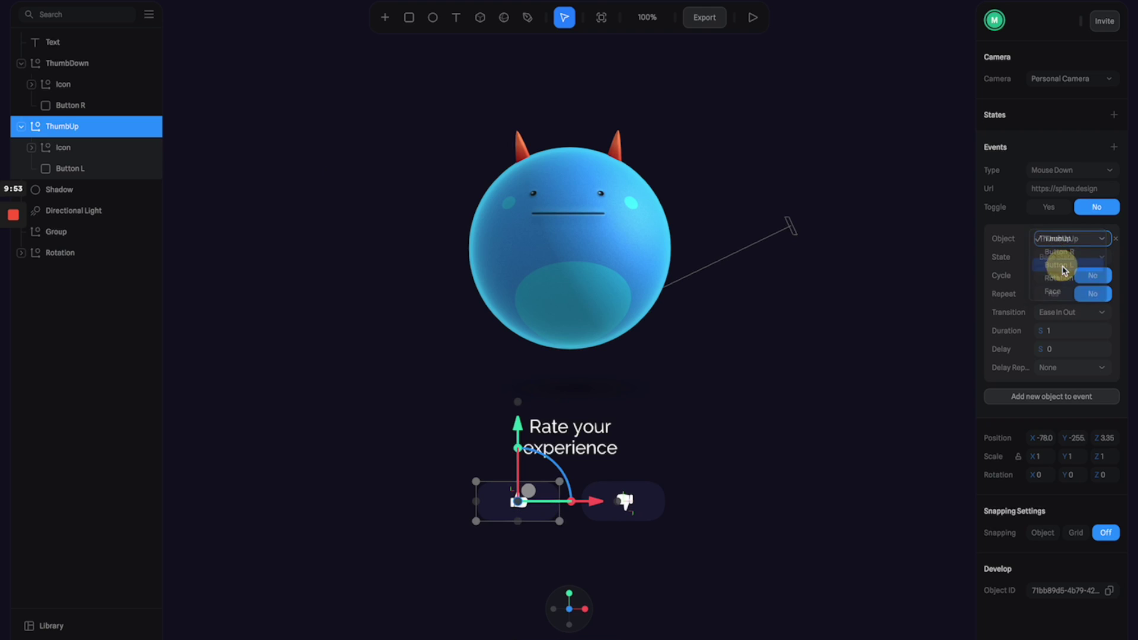
left_click(1063, 256)
left_click(1065, 271)
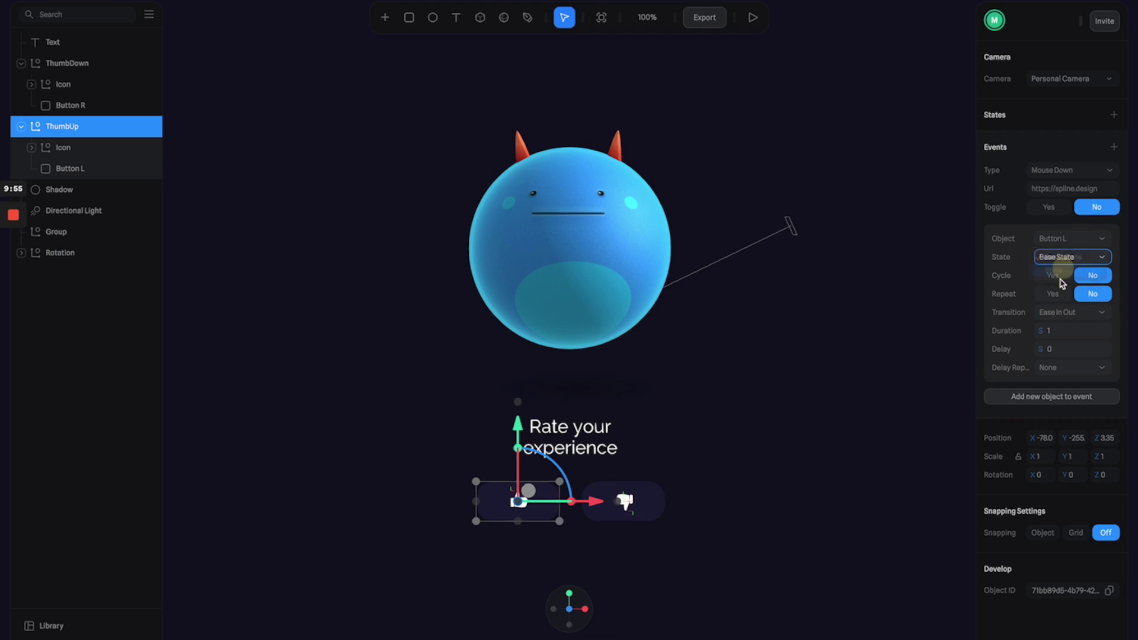
left_click(1065, 333)
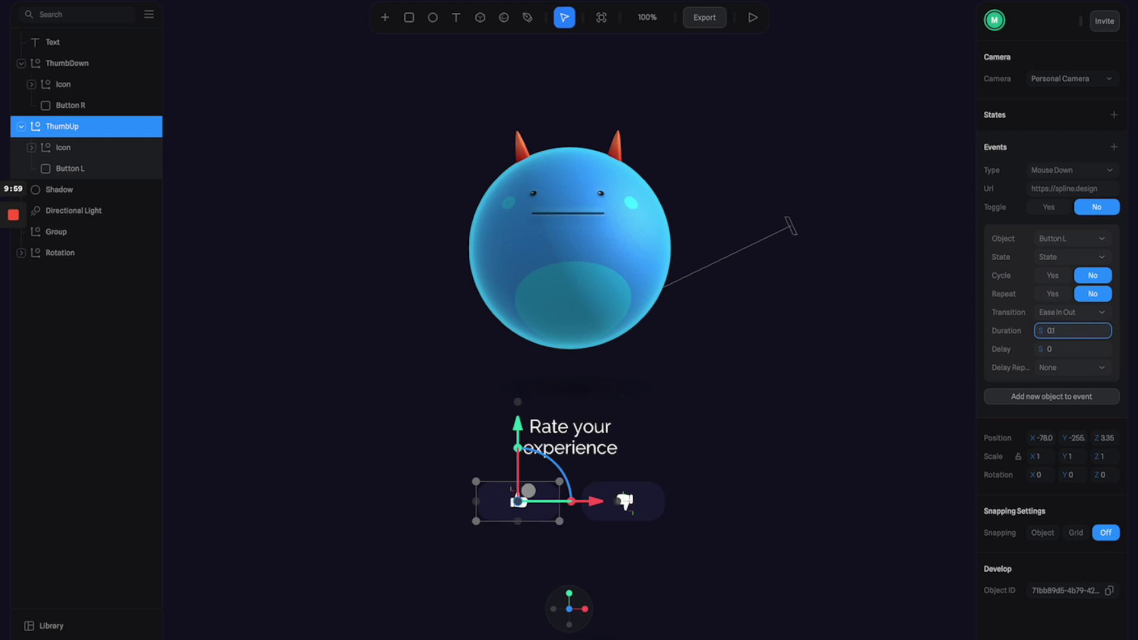
type("0.2")
key("Return")
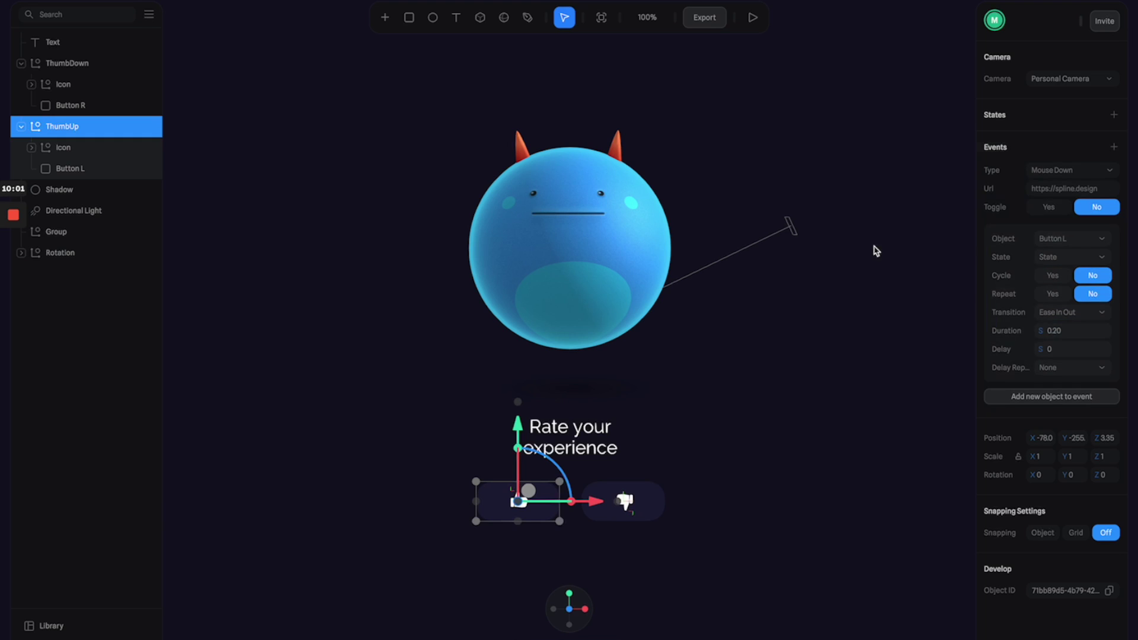
left_click(753, 17)
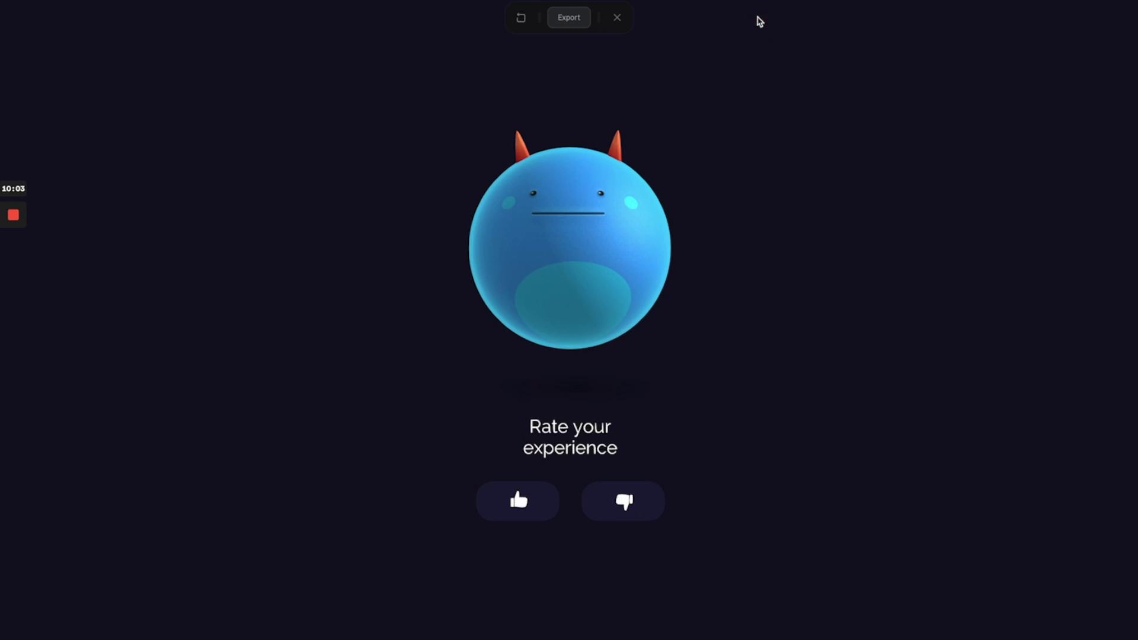
Test the thumb-up button in the scene preview and return to the editor.
left_click(521, 501)
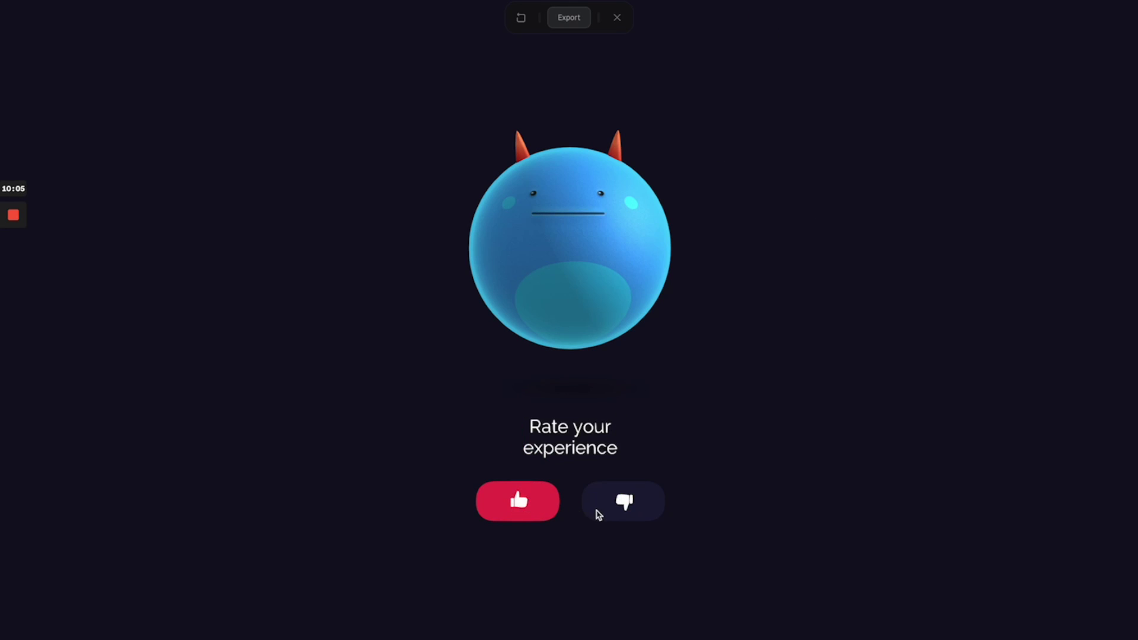
left_click(494, 503)
left_click(617, 17)
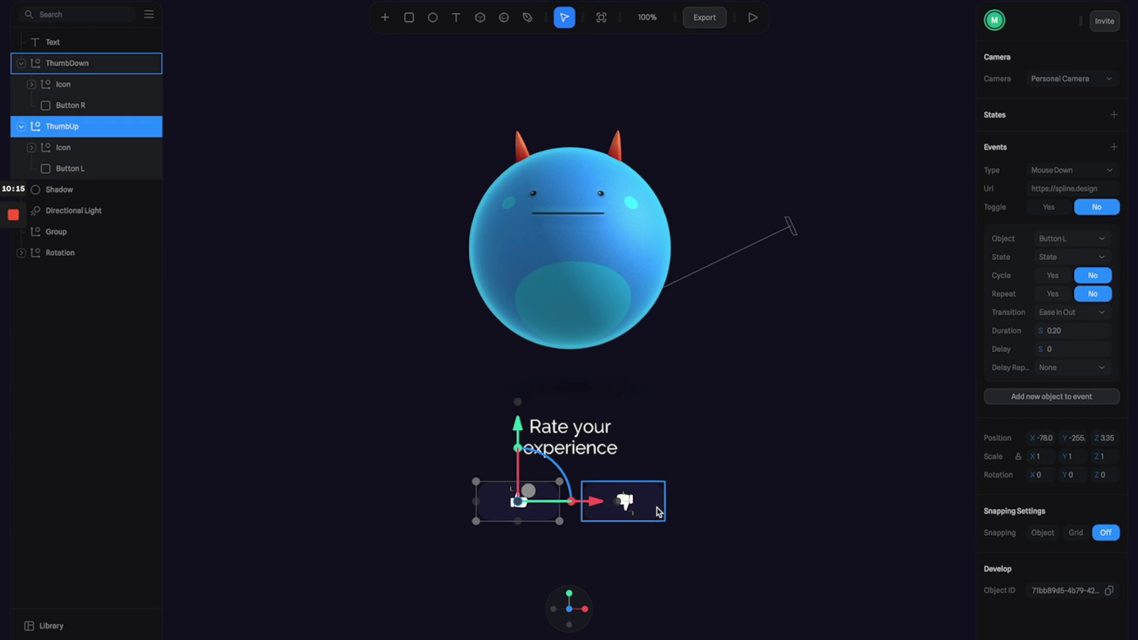
Add an event of type Mouse Down to the ThumbDown group.
left_click(659, 511)
left_click(635, 496)
left_click(1114, 147)
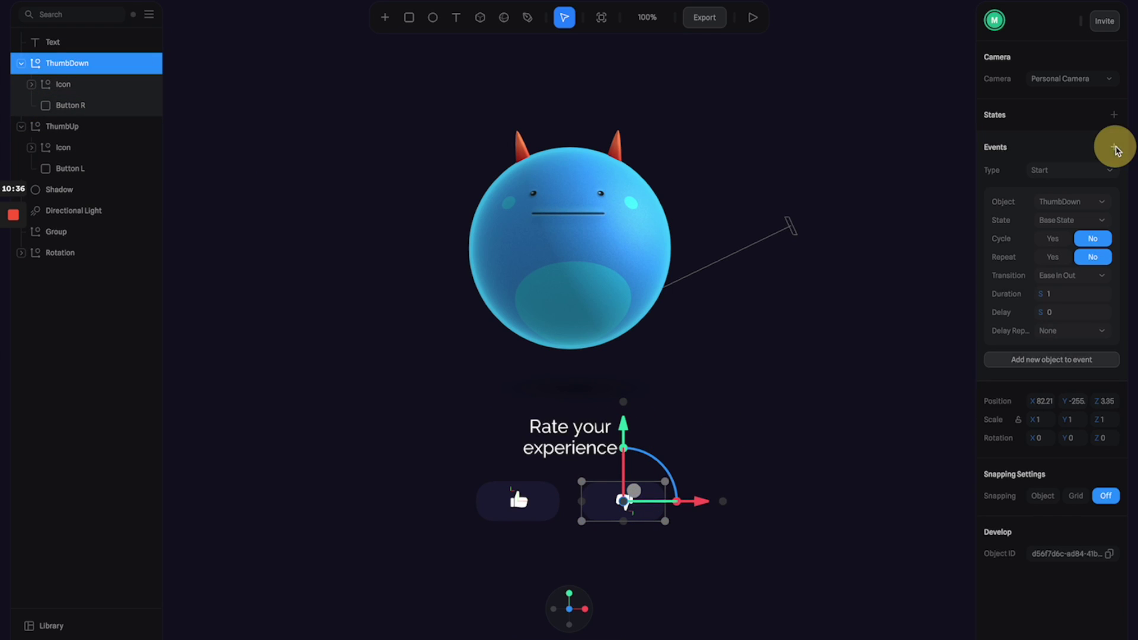
left_click(1101, 170)
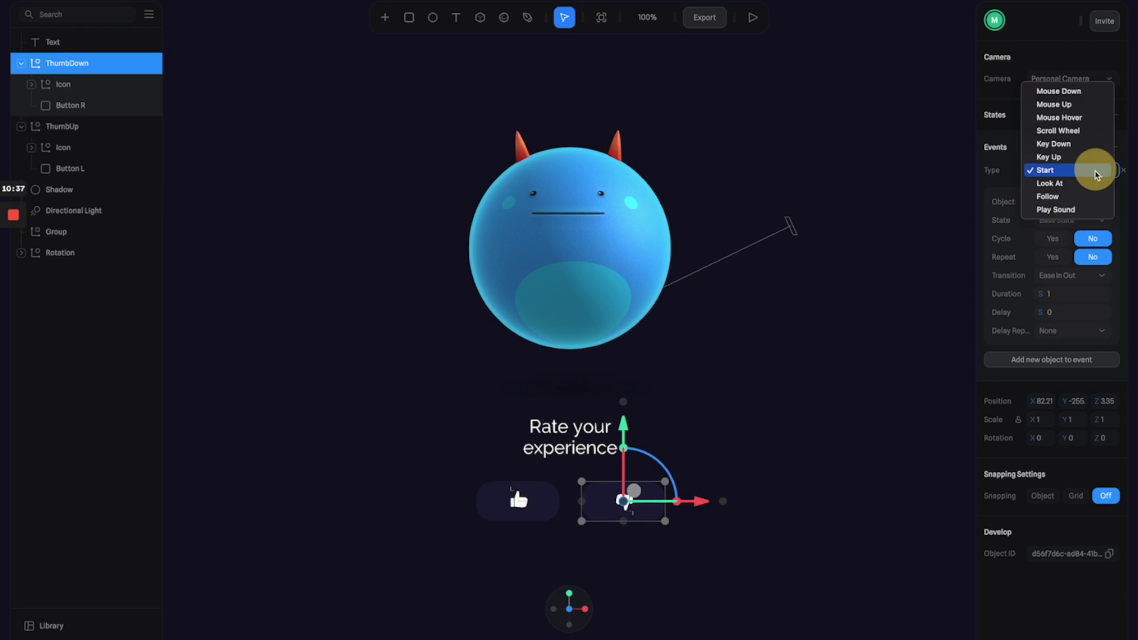
left_click(1071, 94)
Make the ThumbDown group's Mouse Down event switch Button R to State with a 0.2 s duration.
left_click(1065, 240)
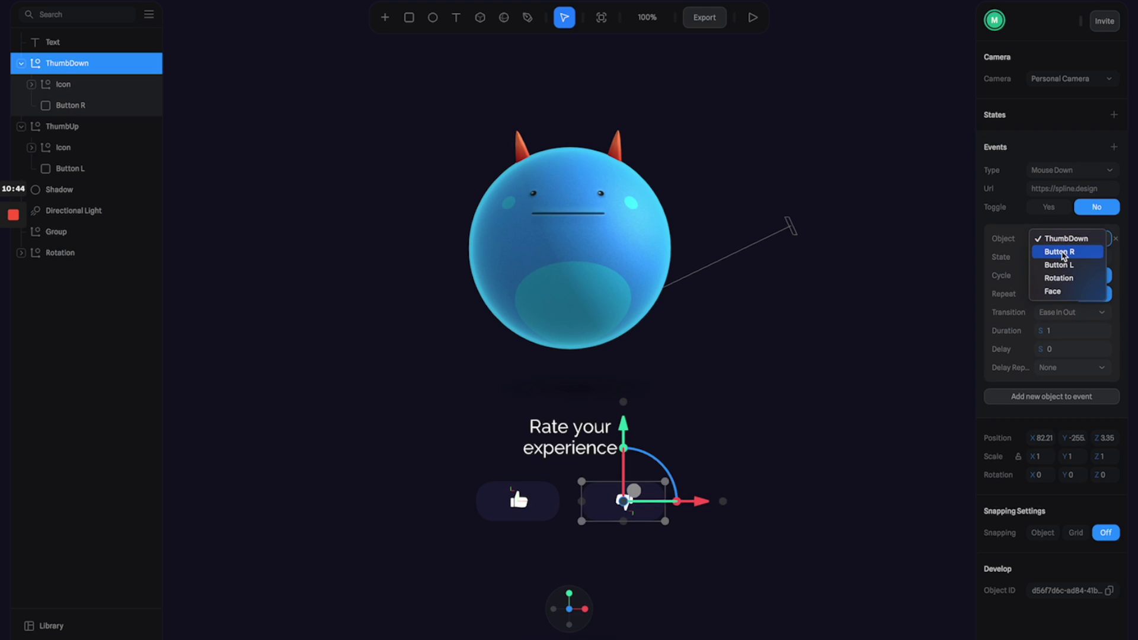
left_click(1063, 253)
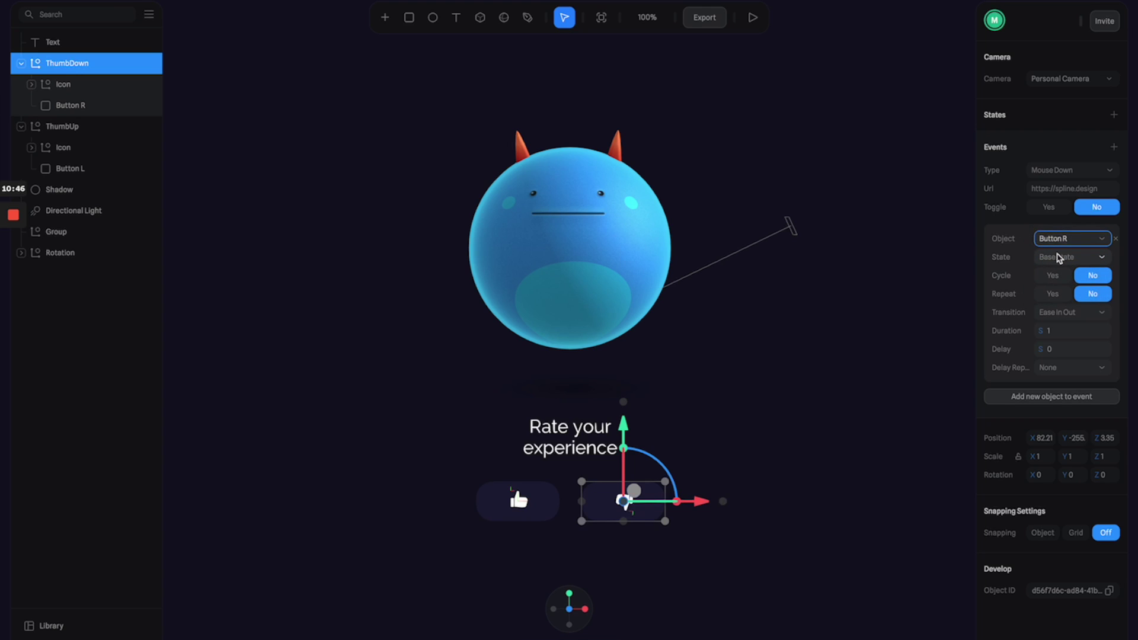
left_click(1059, 258)
left_click(1059, 274)
left_click(1056, 331)
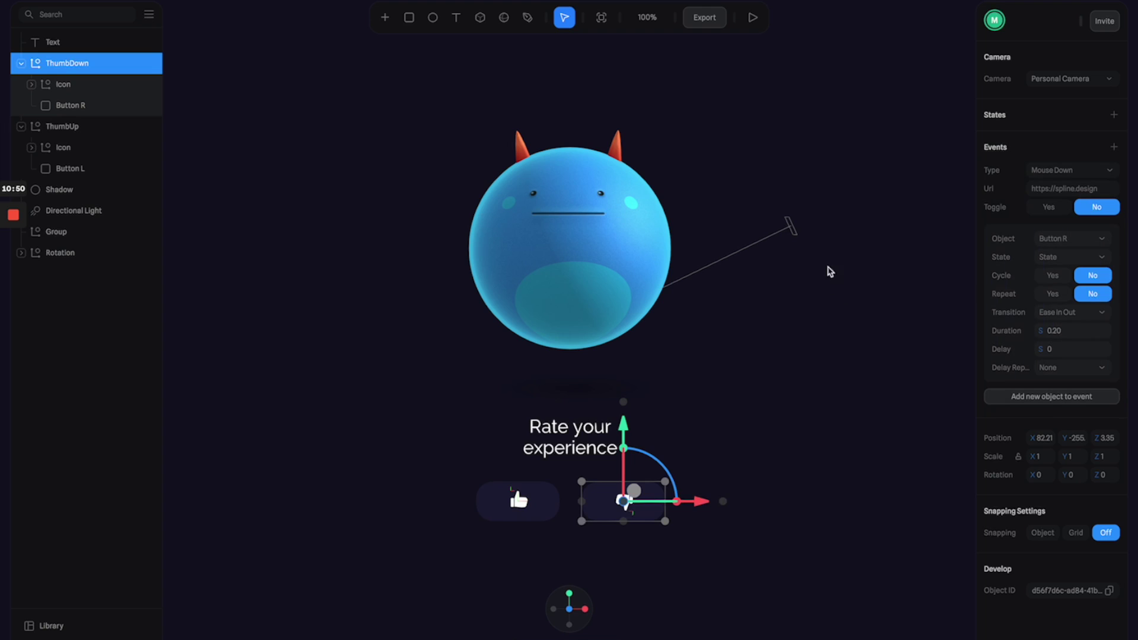
Preview the scene, test both the thumb-up and thumb-down buttons, and exit the preview.
left_click(753, 17)
left_click(539, 495)
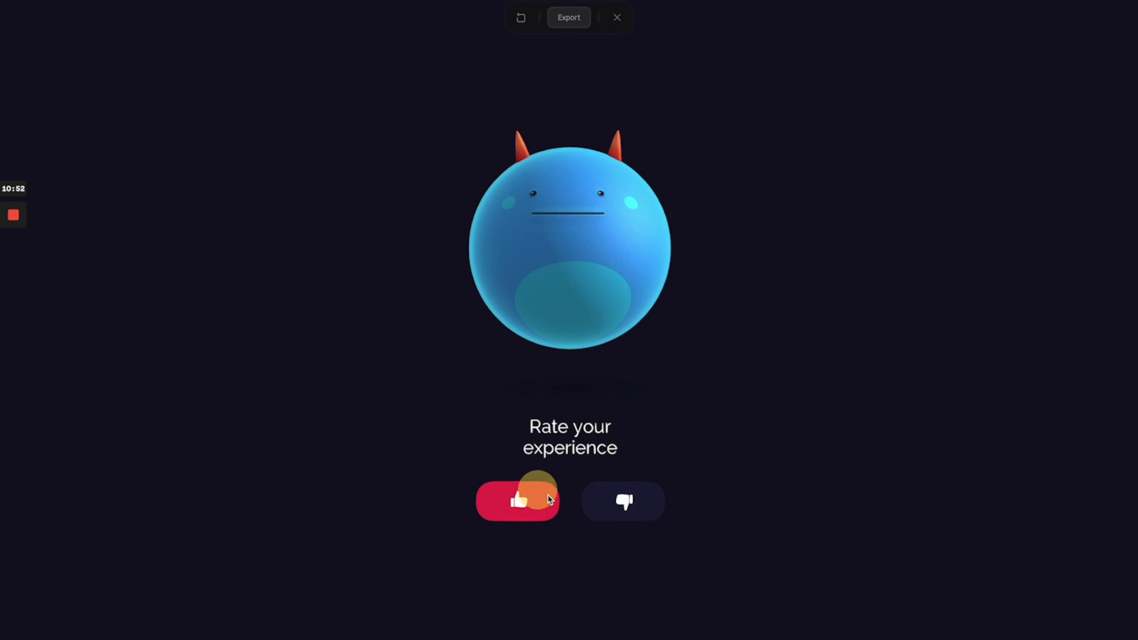
left_click(611, 499)
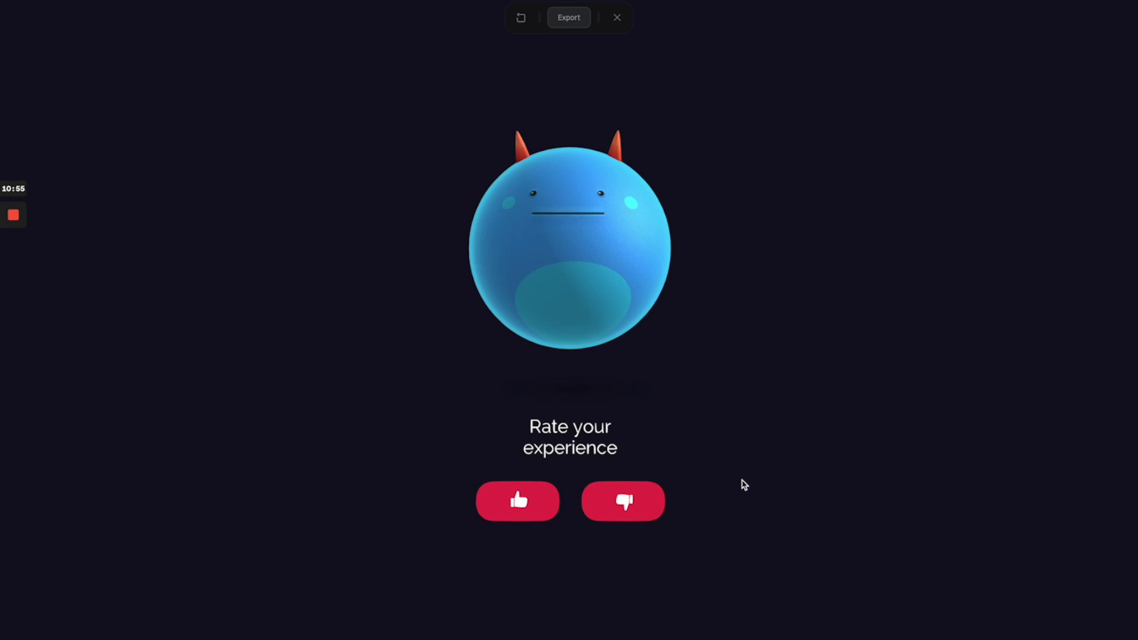
left_click(621, 507)
left_click(510, 504)
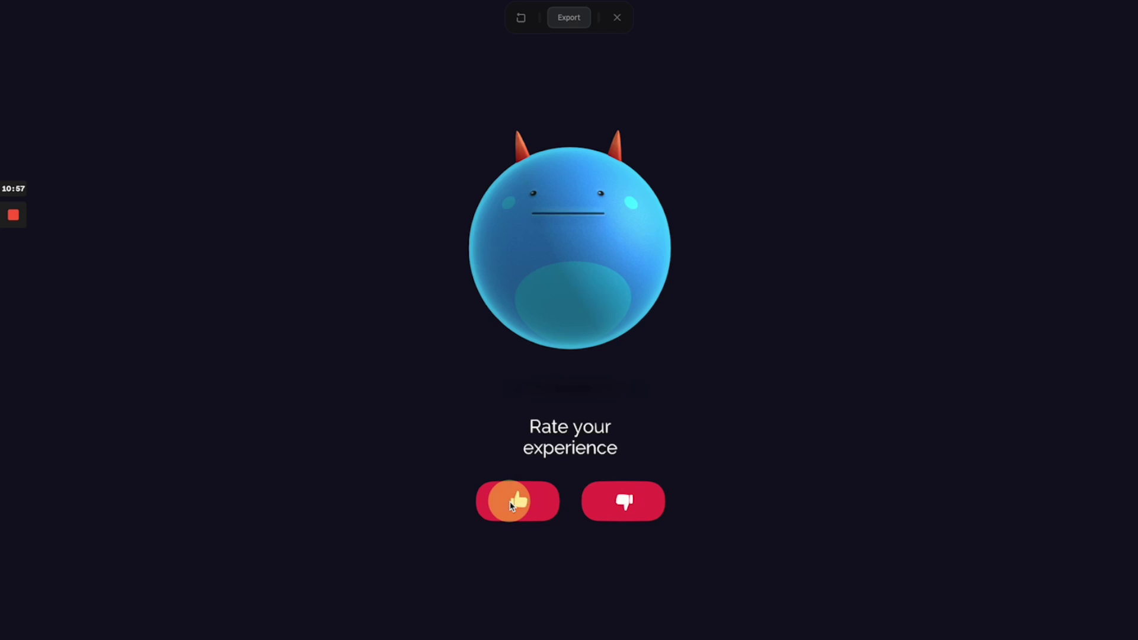
left_click(617, 18)
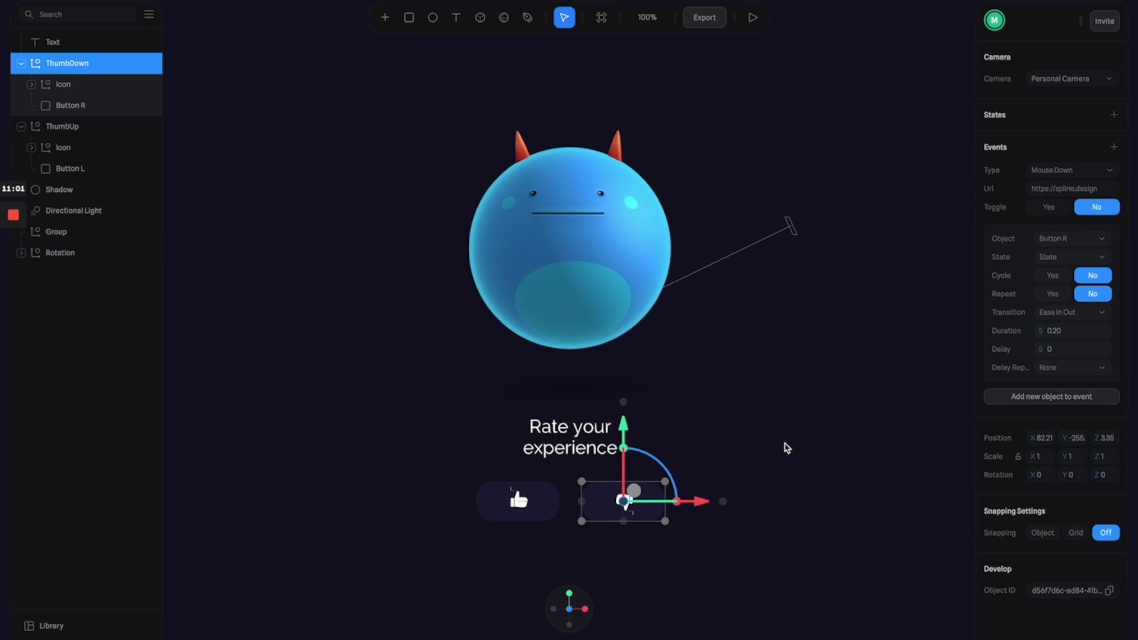
Add Button L to the ThumbDown group's Mouse Down event, set to Base State with a 0.2 s duration.
left_click(1061, 396)
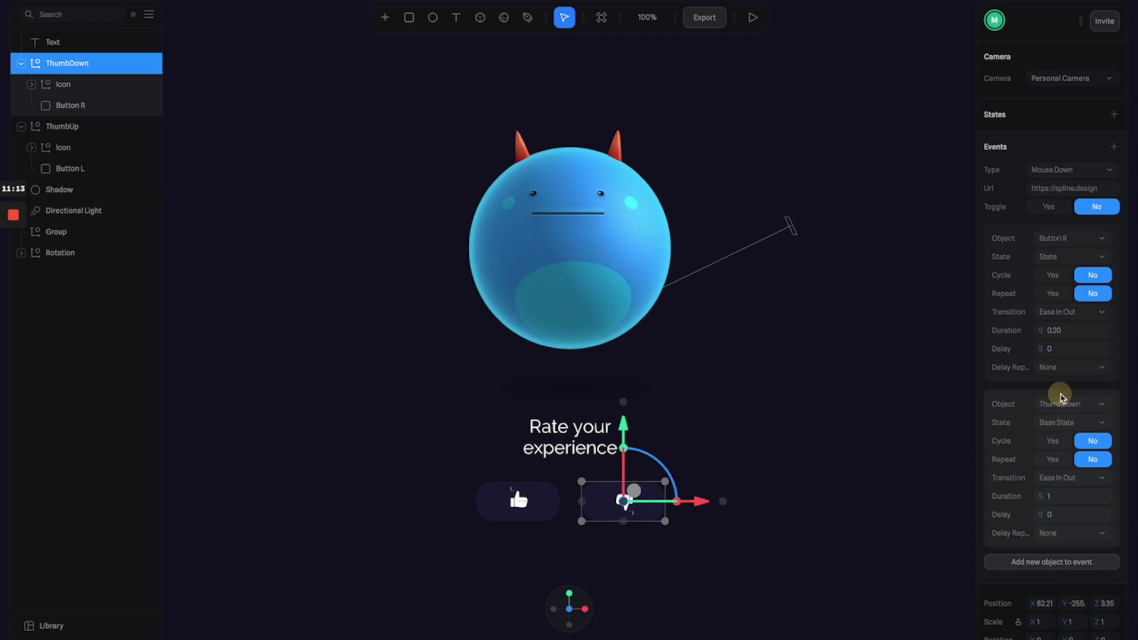
left_click(1100, 406)
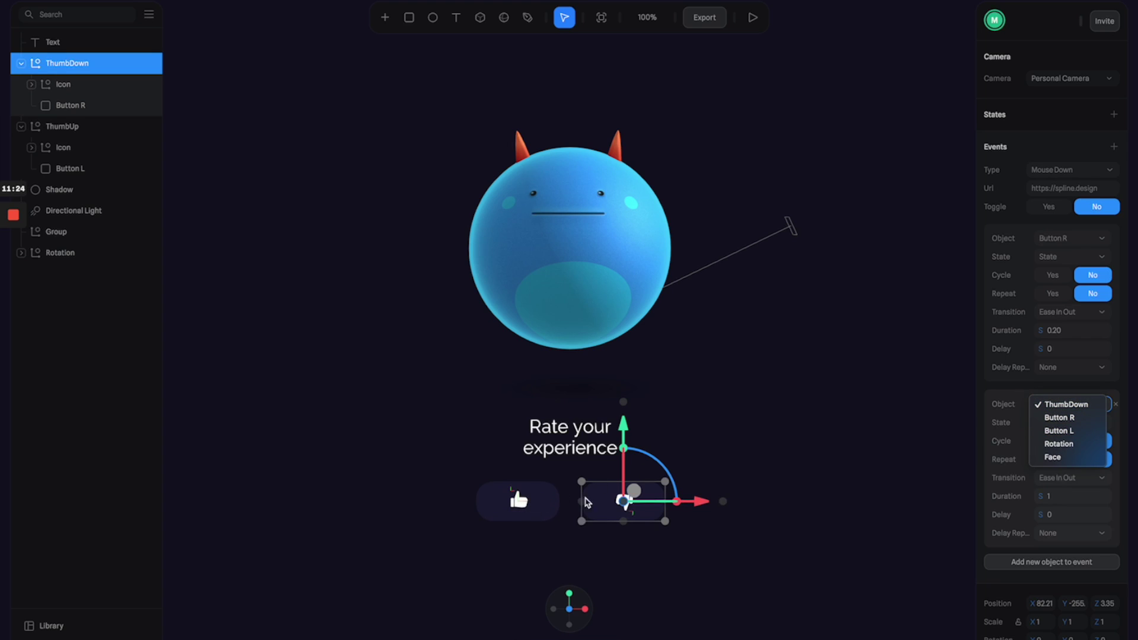
left_click(1063, 431)
left_click(1069, 424)
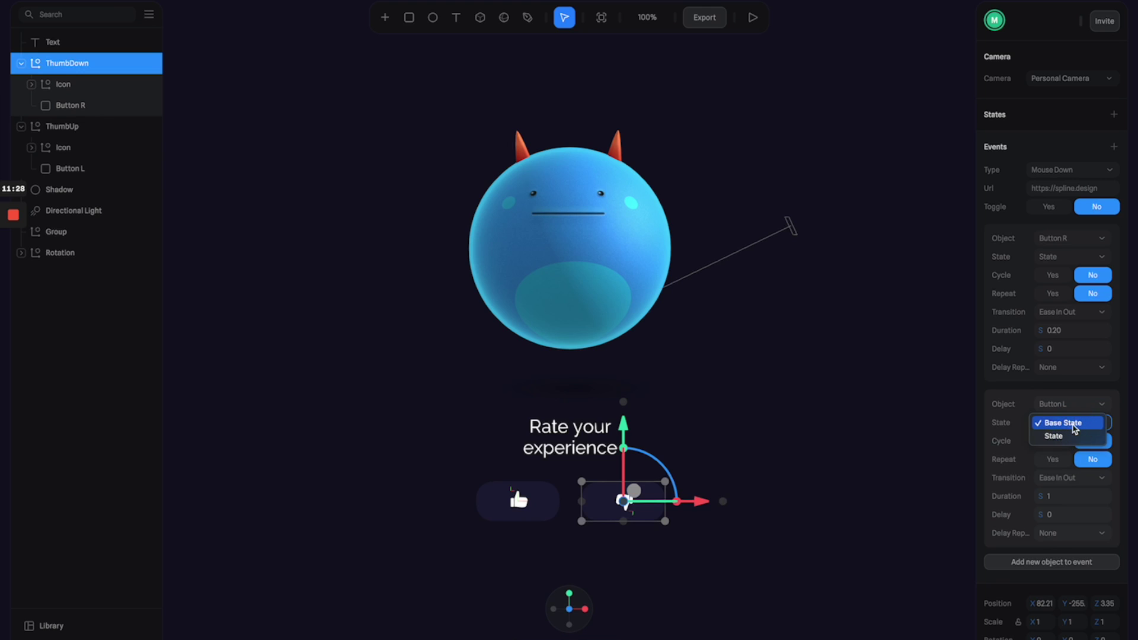
left_click(1068, 423)
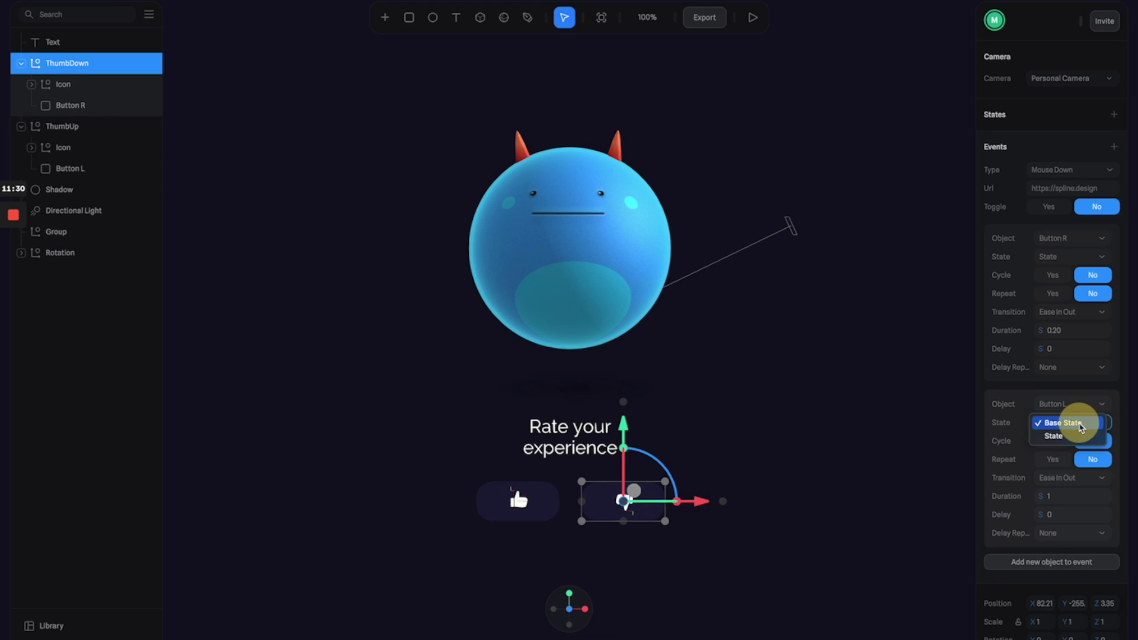
left_click(1070, 497)
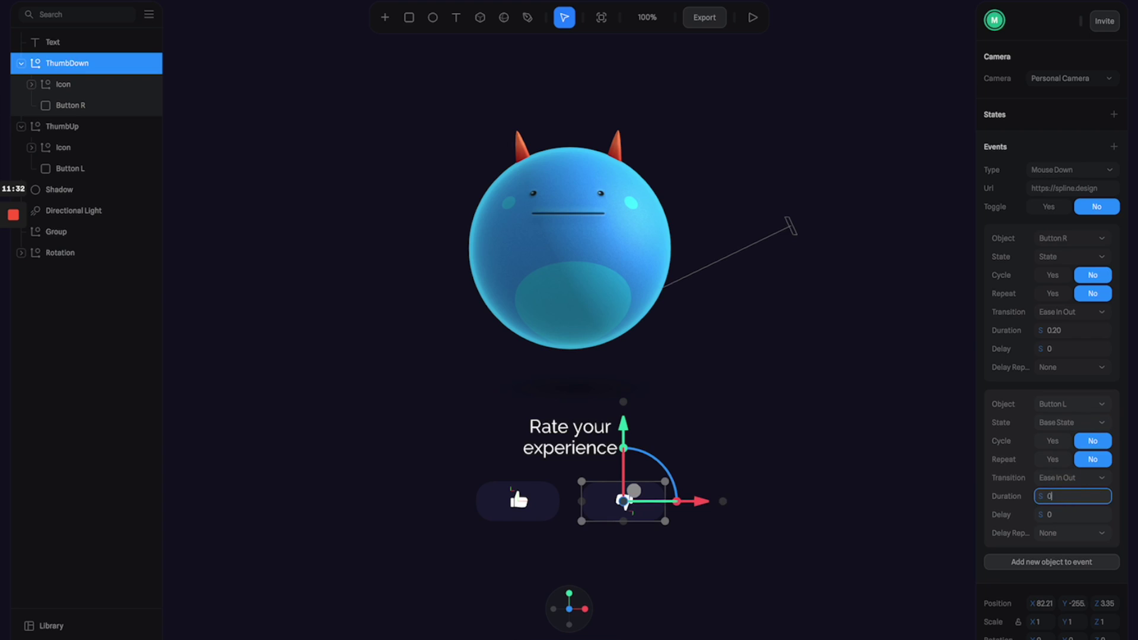
type("0.2")
key("Return")
Preview the scene to test the thumb-up button followed by the thumb-down button, and close the preview.
left_click(753, 17)
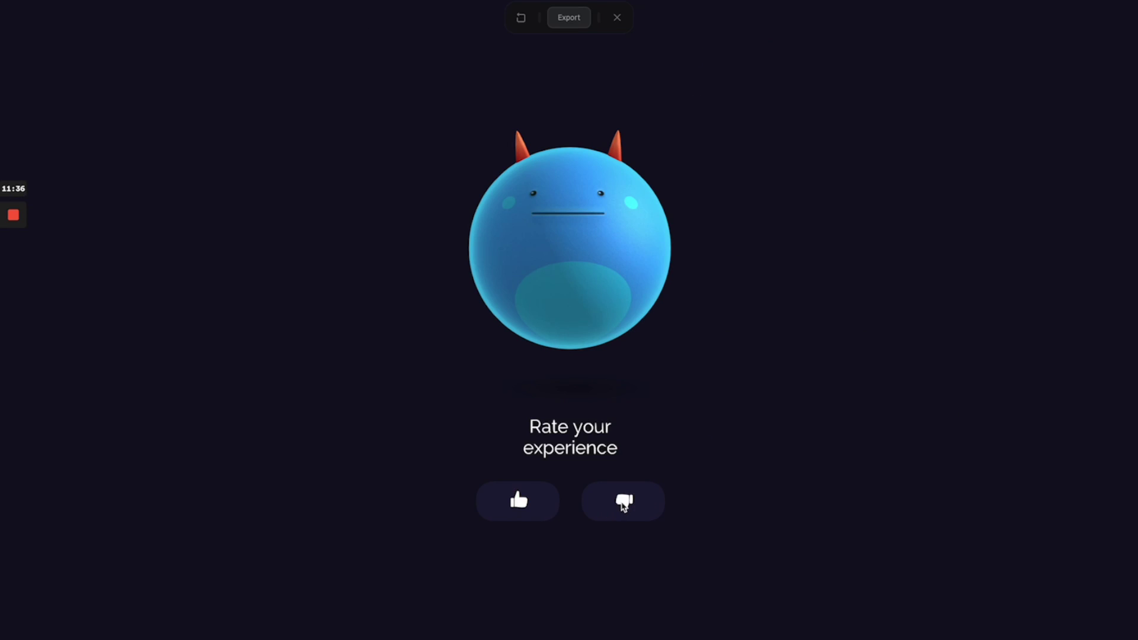
left_click(496, 501)
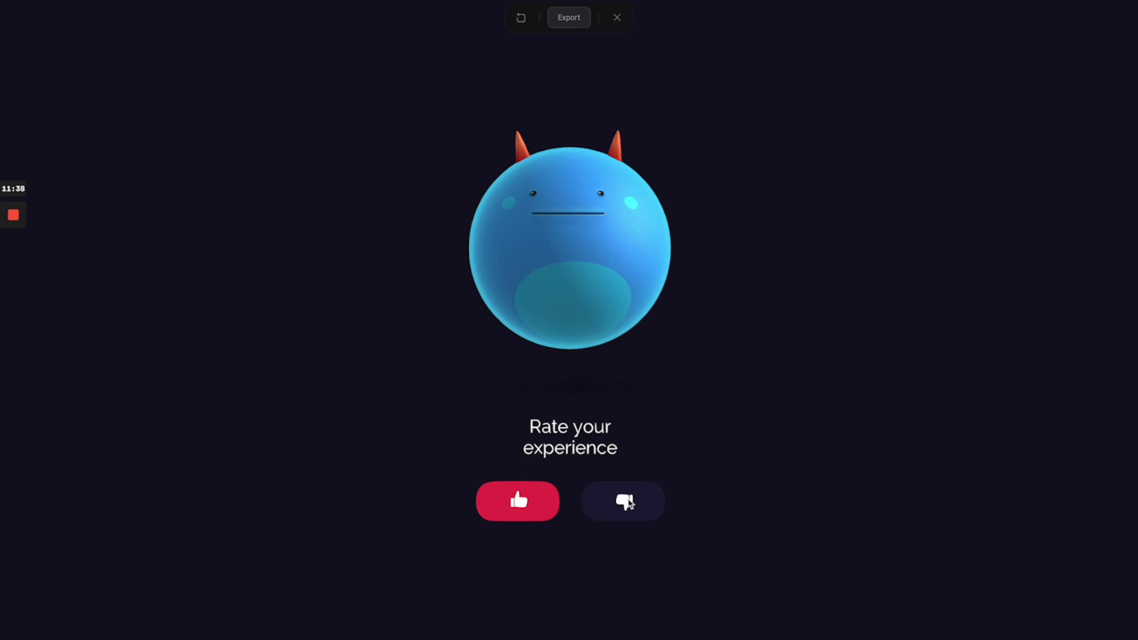
left_click(635, 501)
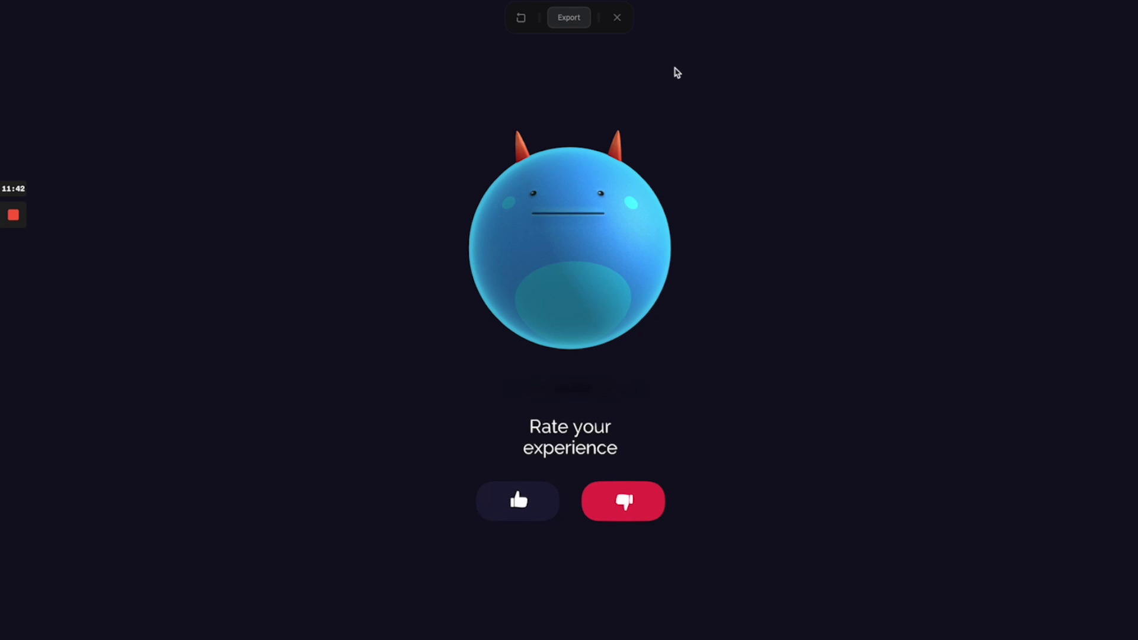
left_click(617, 18)
Add Button R to the ThumbUp group's Mouse Down event, set to Base State with a 0.20 s duration.
left_click(530, 503)
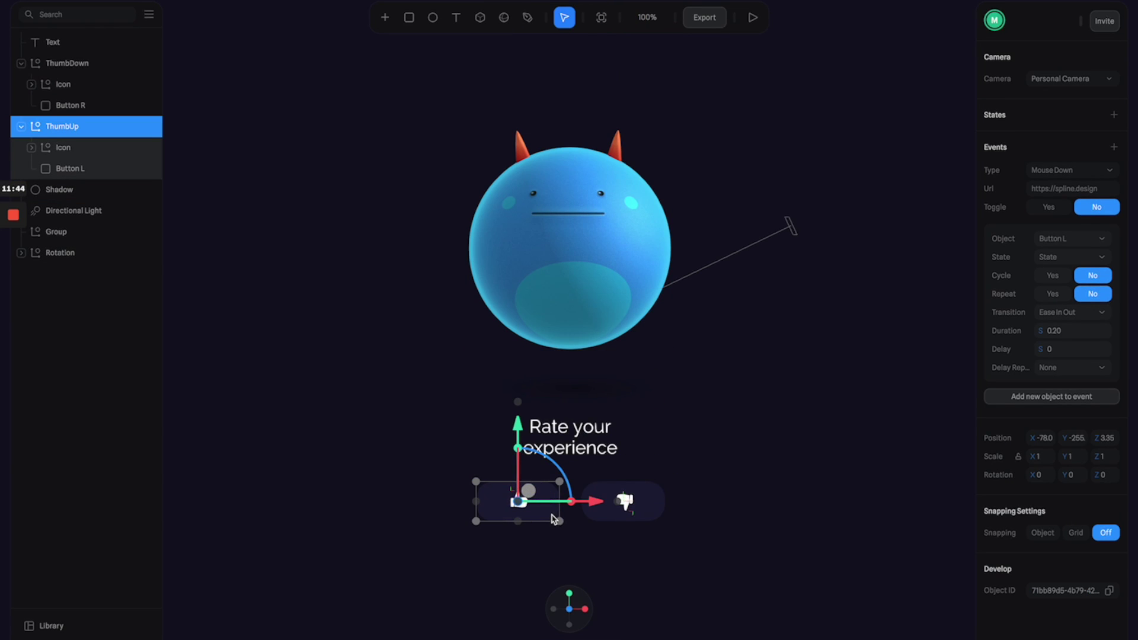
left_click(1031, 394)
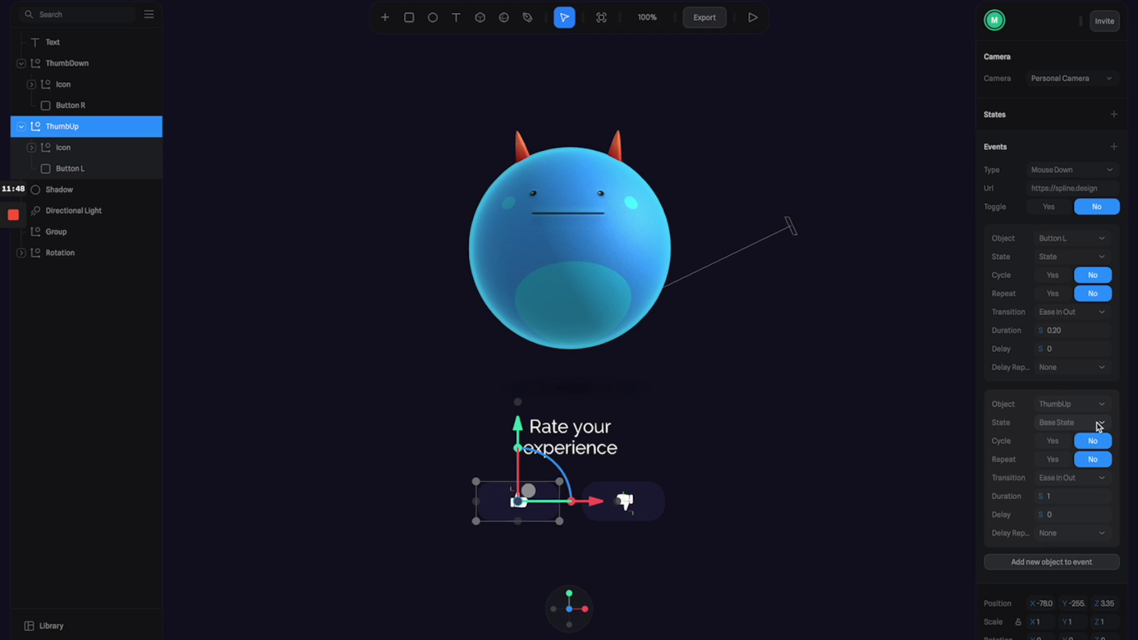
left_click(1102, 404)
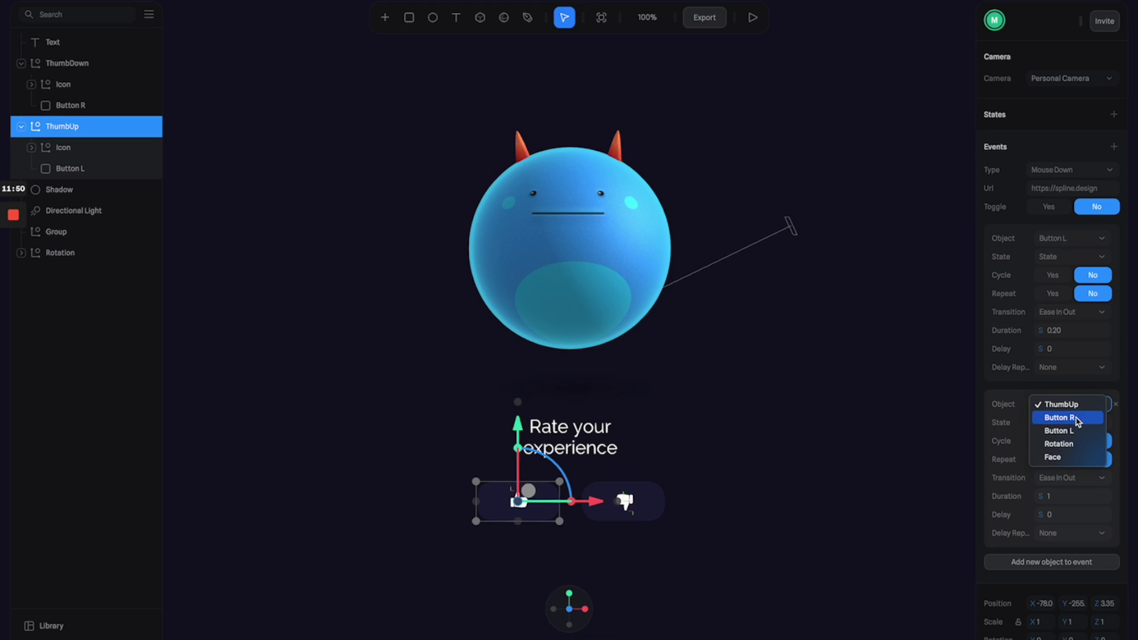
left_click(1062, 420)
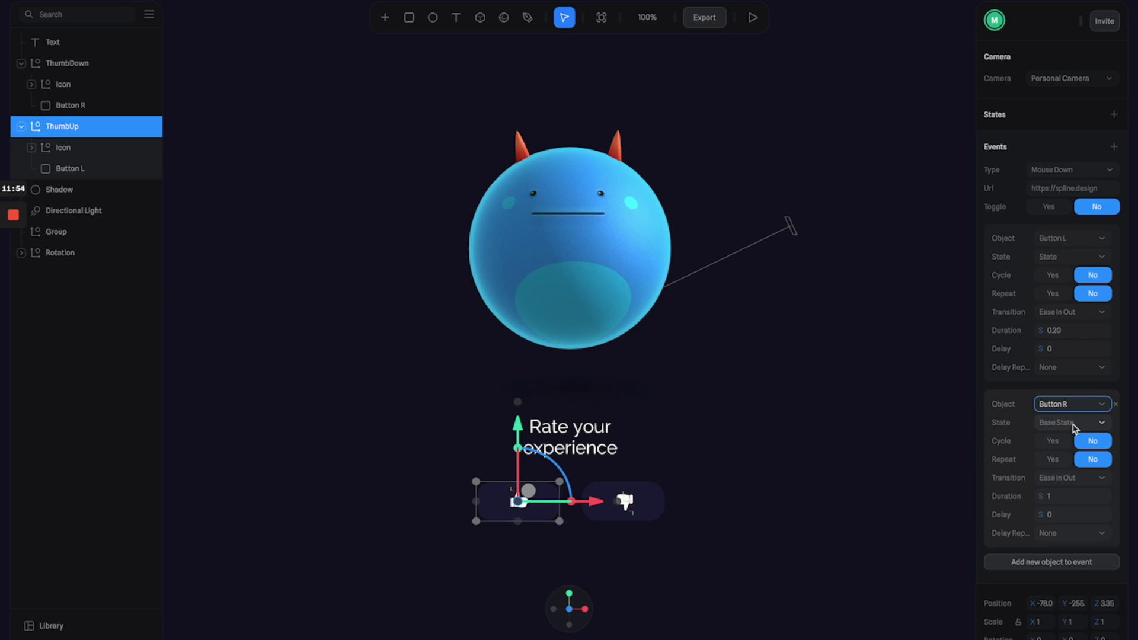
left_click(1072, 495)
type("0")
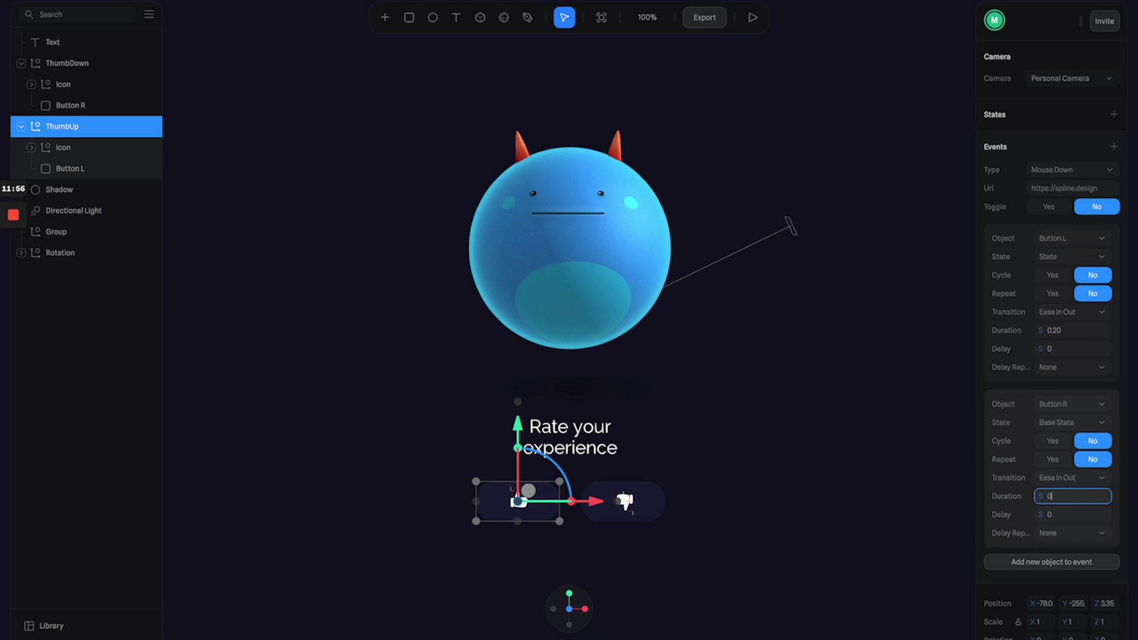
type(".20")
key("Return")
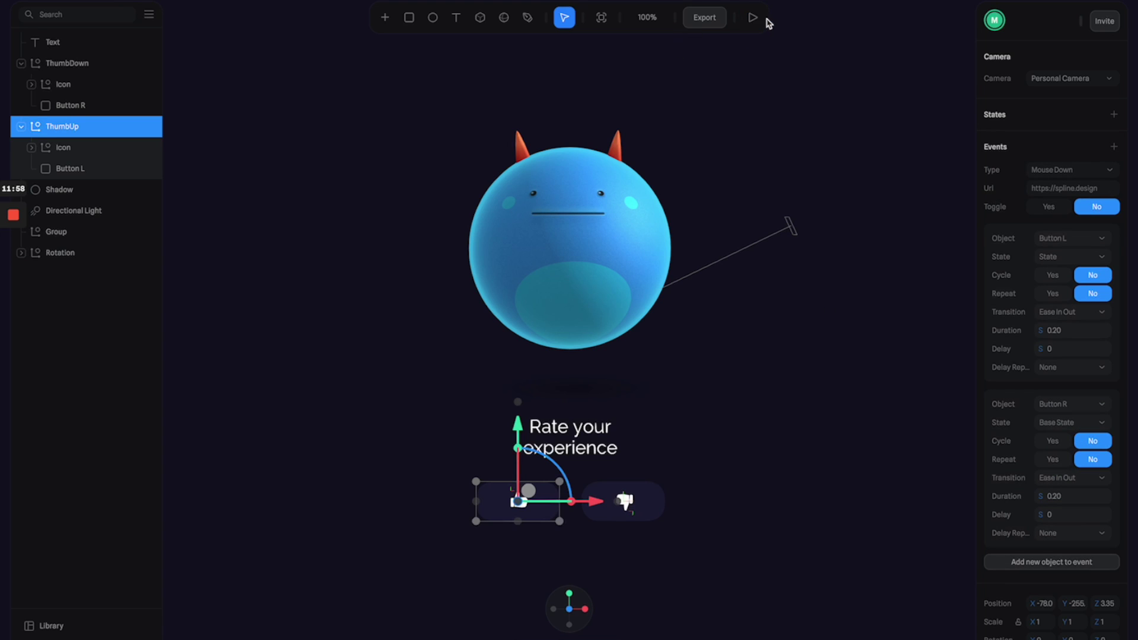
Test alternating repeatedly between the thumb-up and thumb-down buttons in the scene preview, and return to the editor.
left_click(753, 17)
left_click(525, 502)
left_click(633, 507)
left_click(538, 503)
left_click(622, 503)
left_click(534, 503)
left_click(610, 499)
left_click(554, 501)
left_click(595, 509)
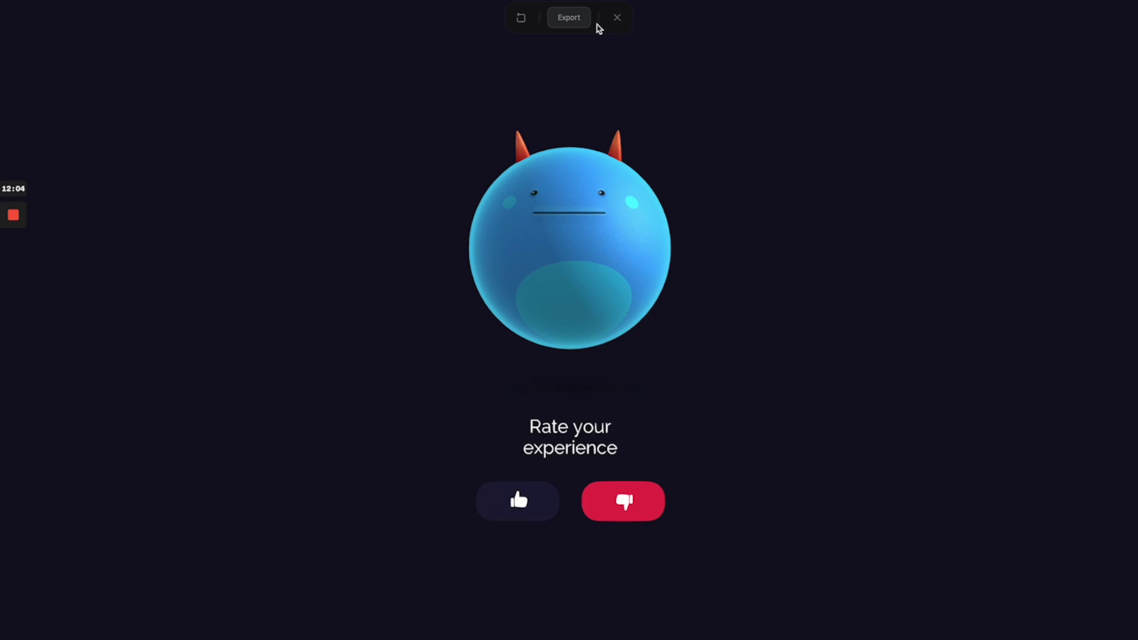
left_click(617, 18)
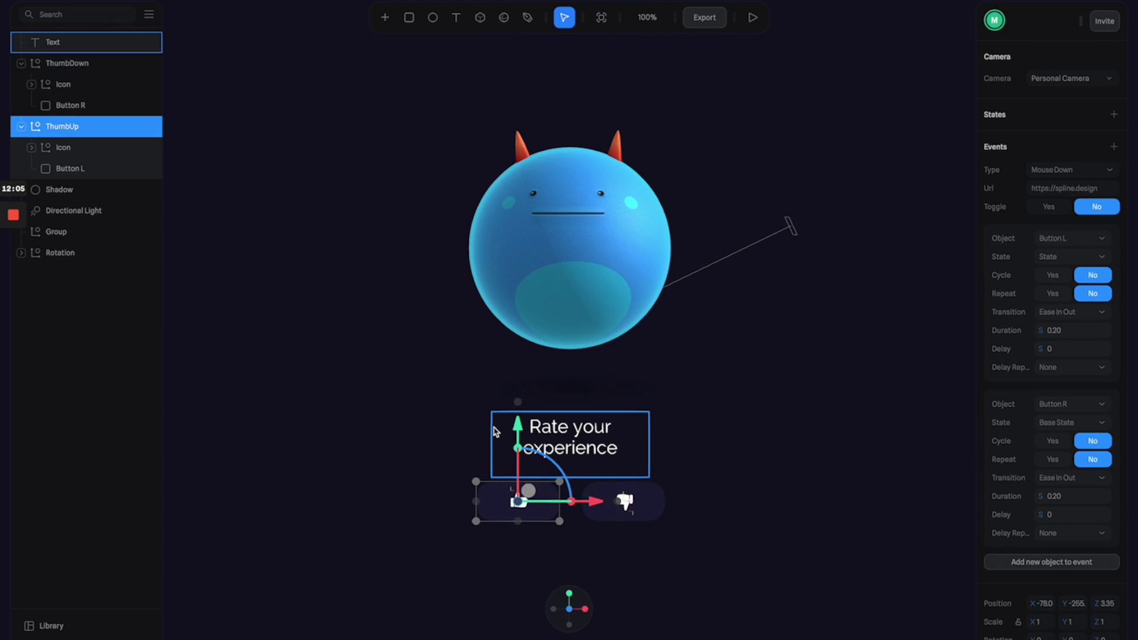
left_click(458, 446)
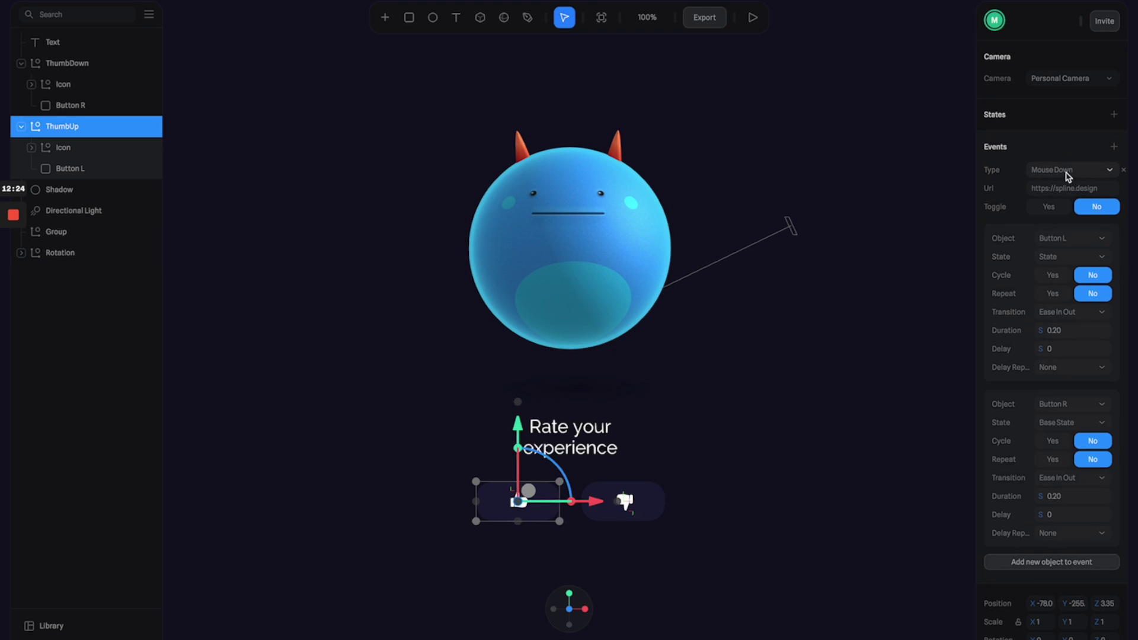
Add the Rotation object to the ThumbUp group's Mouse Down event, set to State with a 0.40 s duration.
left_click(1059, 563)
scroll(1067, 566, "down", 1)
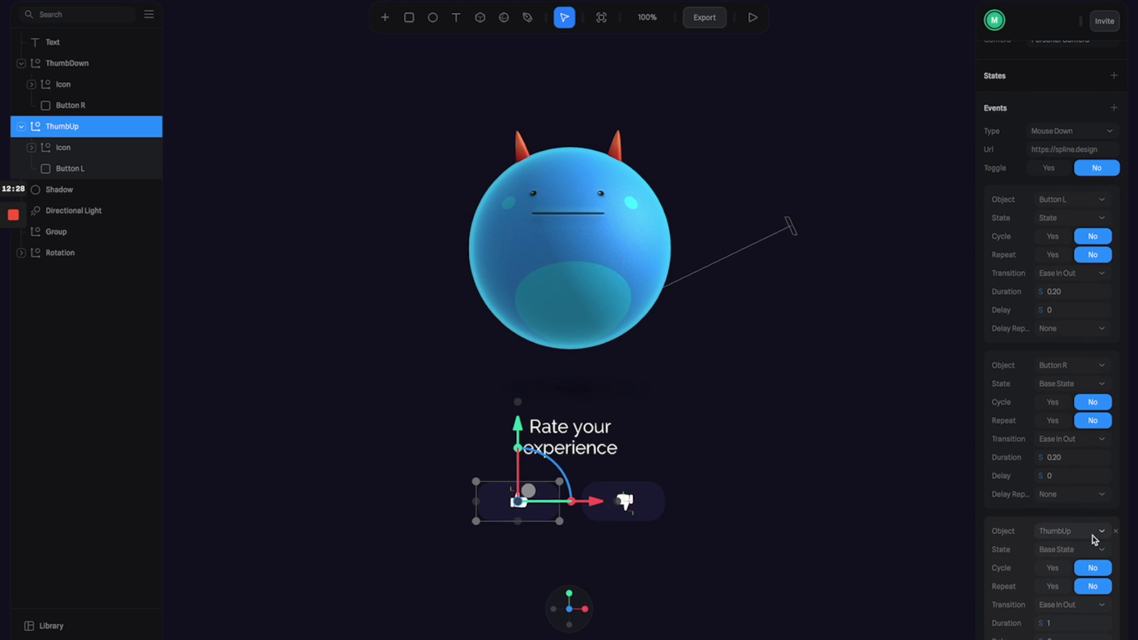
left_click(1094, 533)
left_click(1096, 568)
left_click(1101, 551)
left_click(1076, 563)
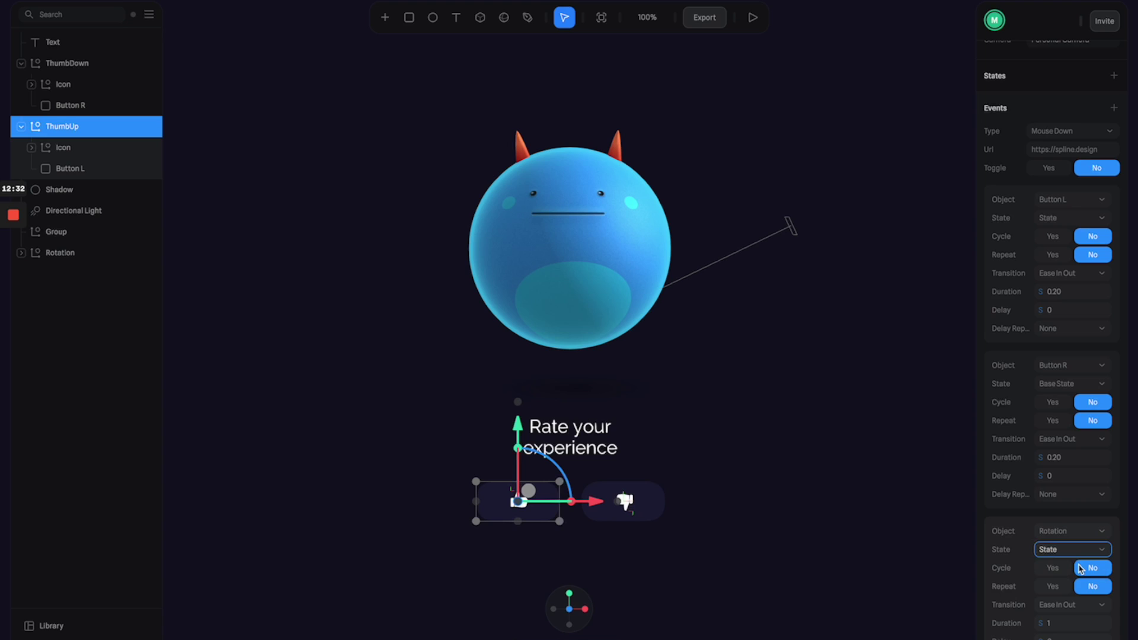
scroll(1058, 596, "down", 2)
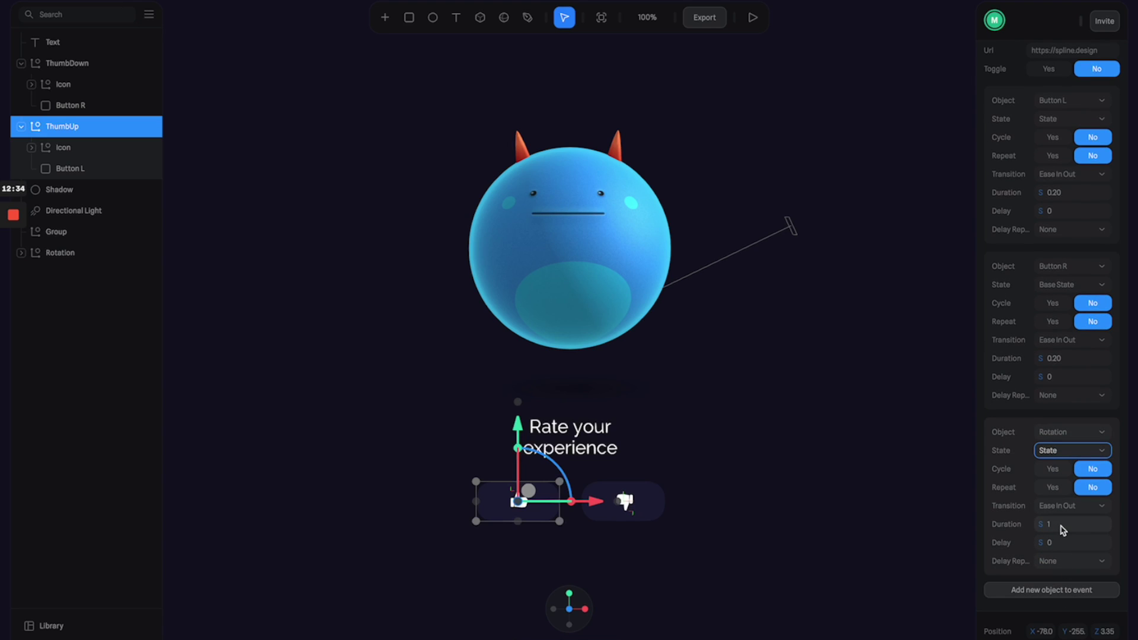
left_click(1061, 525)
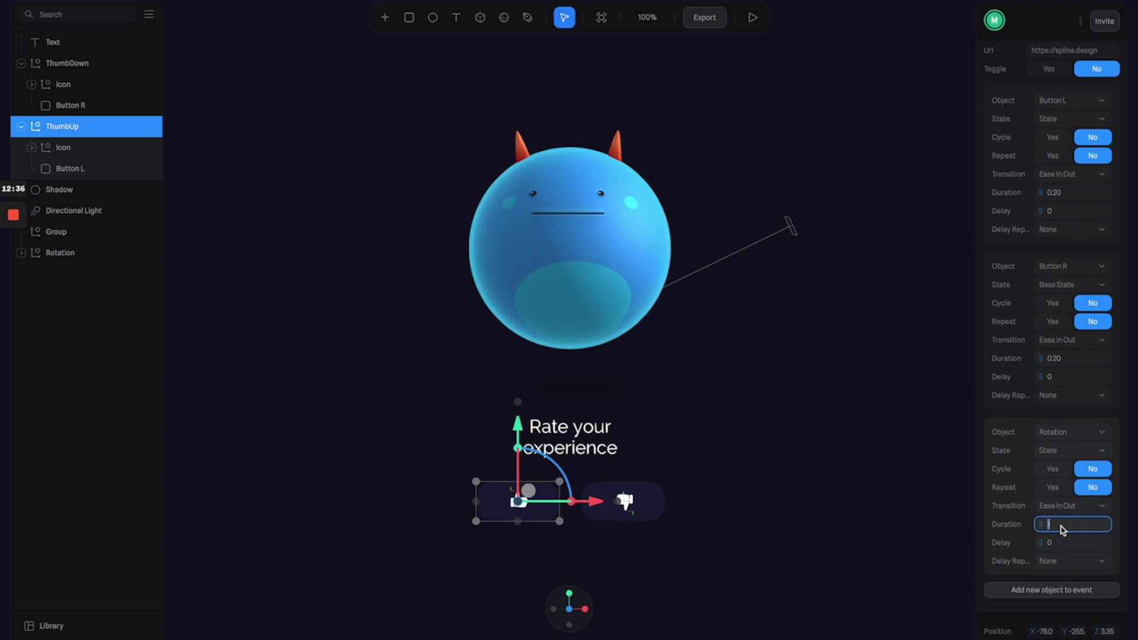
key("Return")
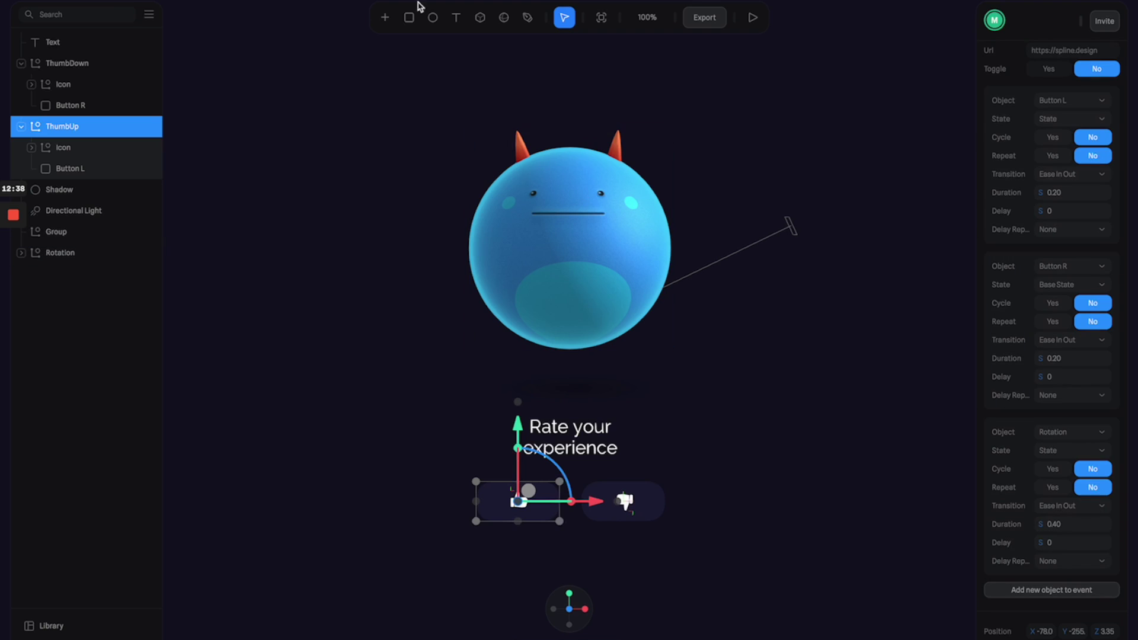
Preview the monster's rotation triggered by the thumb-up button, and close the preview.
left_click(752, 17)
left_click(526, 498)
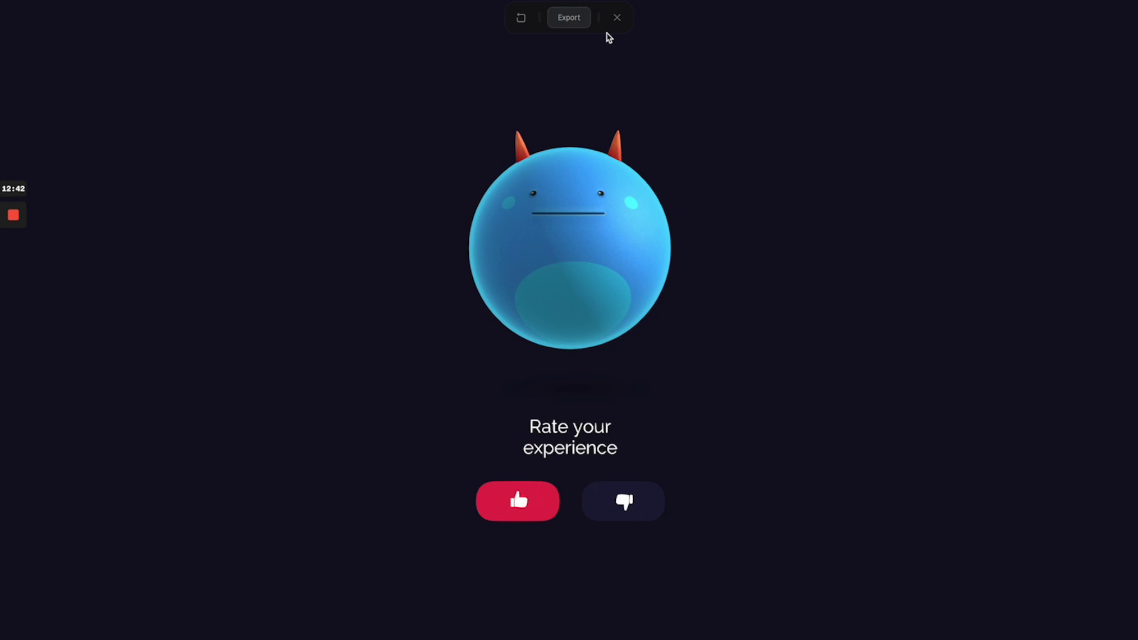
left_click(617, 18)
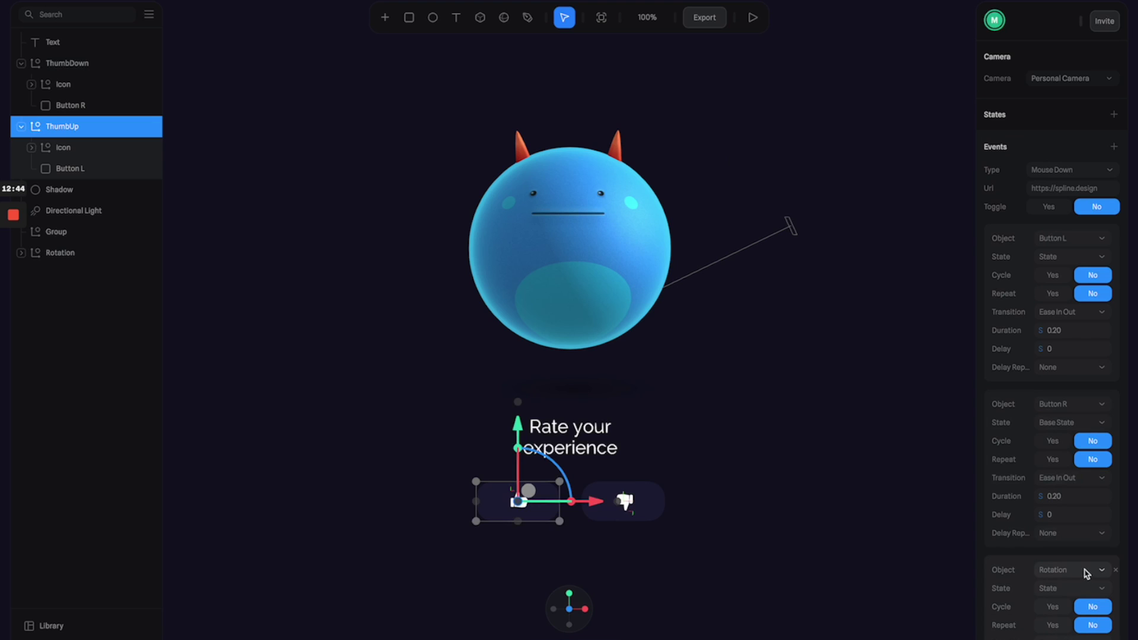
Set the Rotation object's transition to Spring in the ThumbUp group's Mouse Down event.
scroll(1008, 599, "down", 1)
left_click(1068, 590)
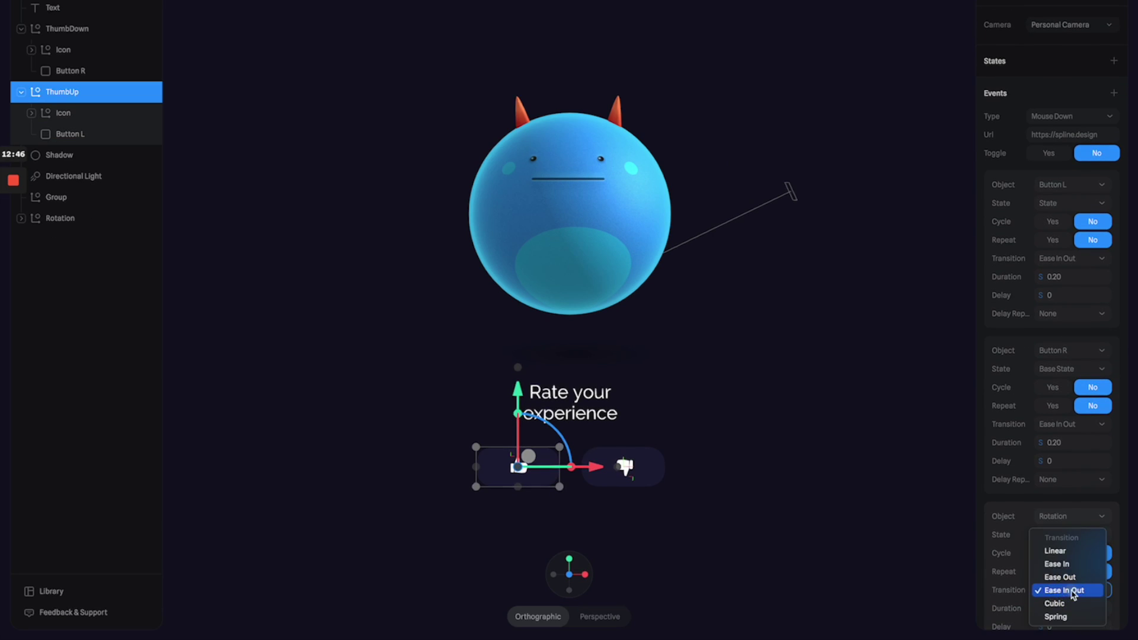
left_click(1069, 617)
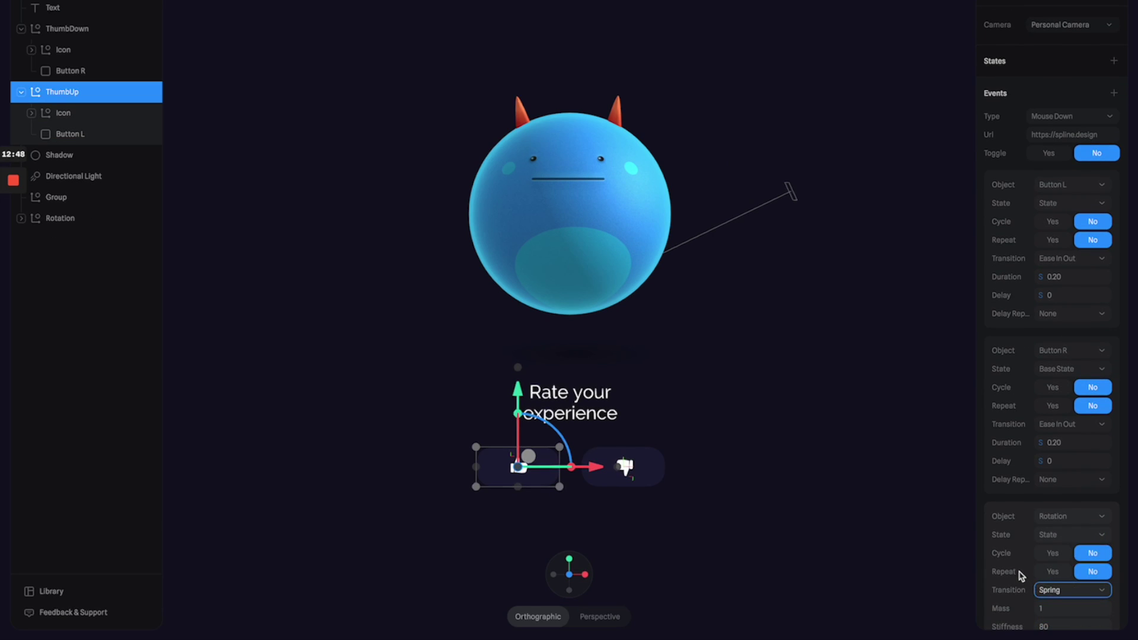
scroll(1017, 575, "down", 5)
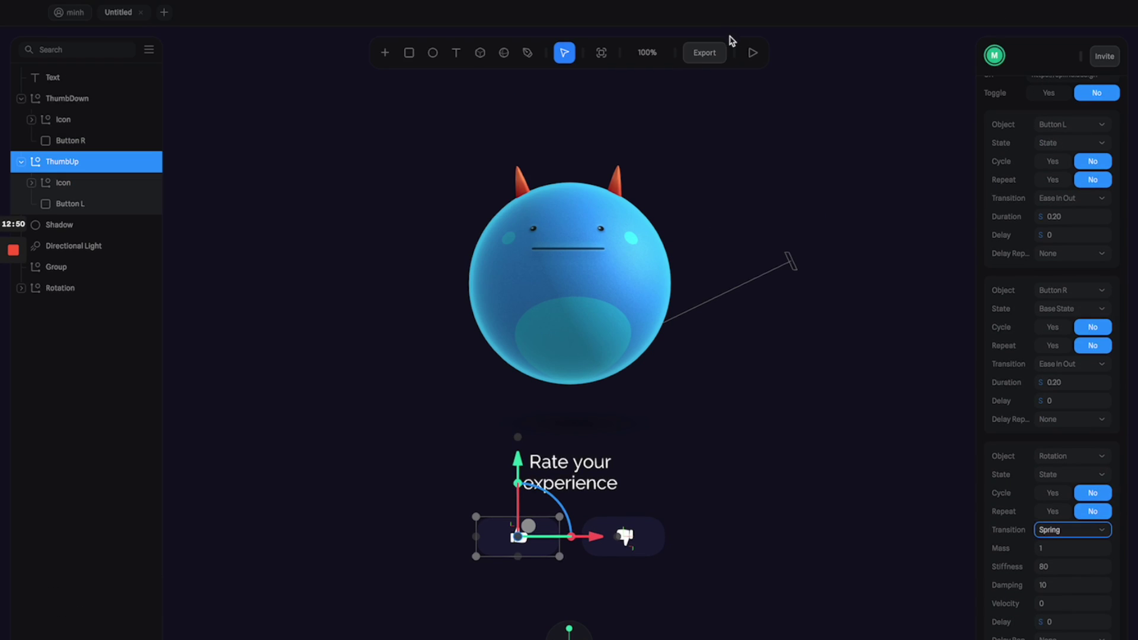
Preview the spring rotation triggered by the thumb-up button, and close the preview.
left_click(753, 52)
left_click(518, 535)
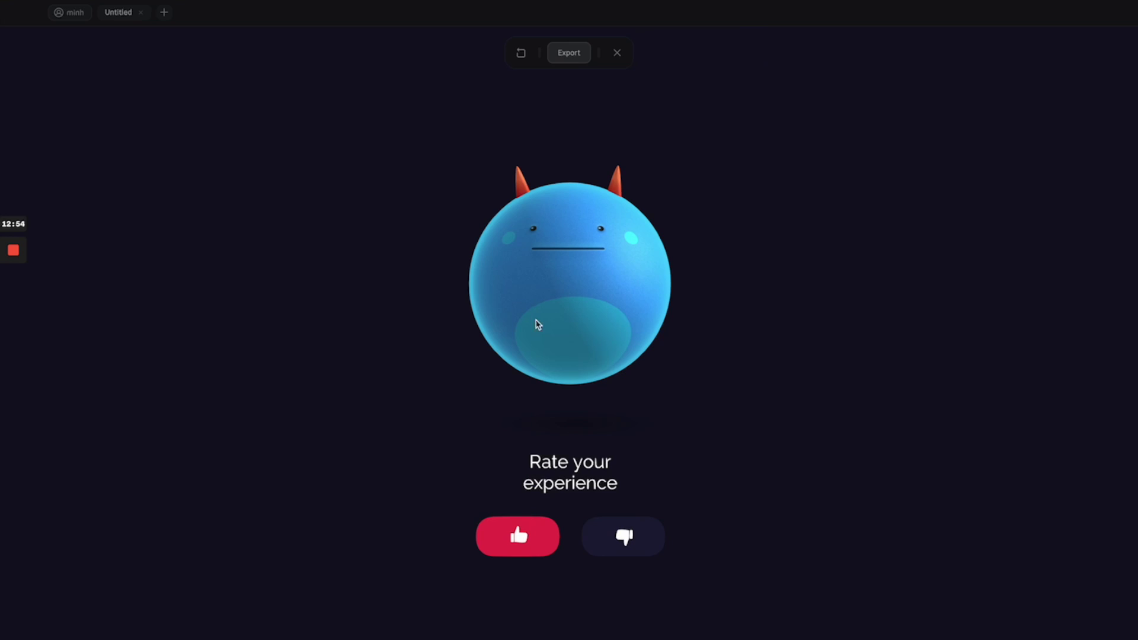
left_click(618, 54)
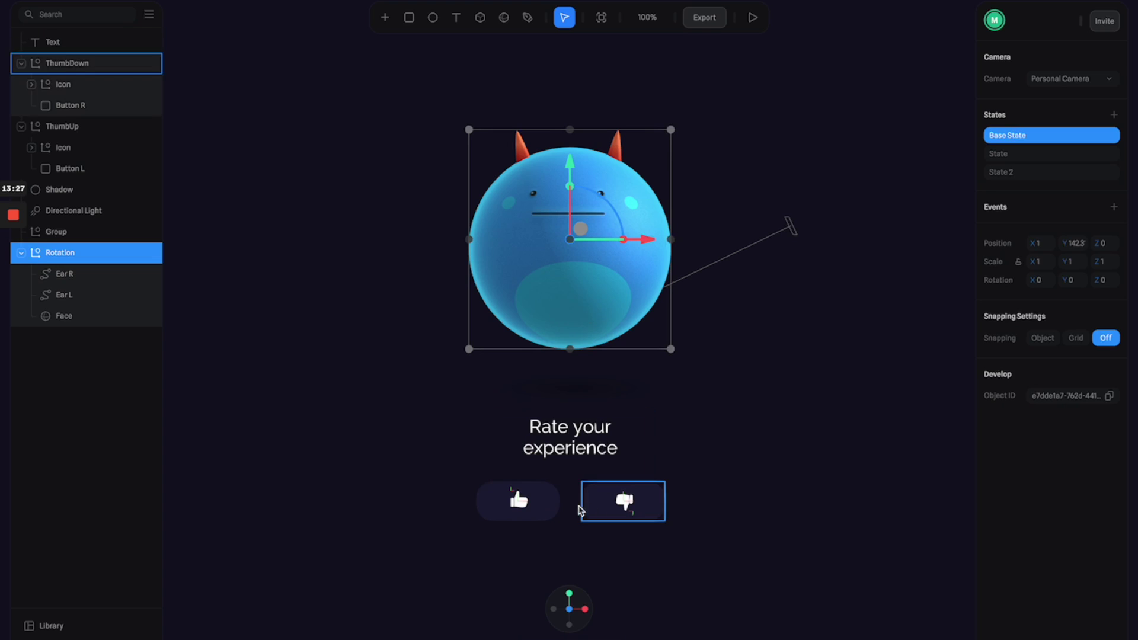
Add the Face object to the ThumbUp group's Mouse Down event, set to State with a 0.5 s duration.
left_click(520, 502)
scroll(1008, 462, "down", 4)
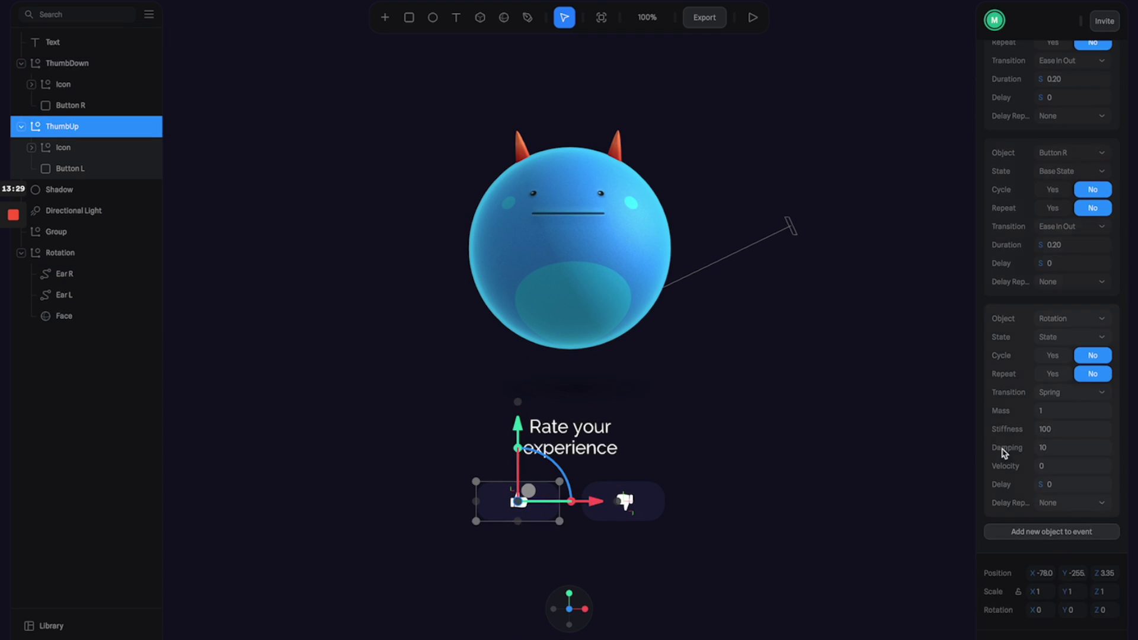
left_click(1059, 534)
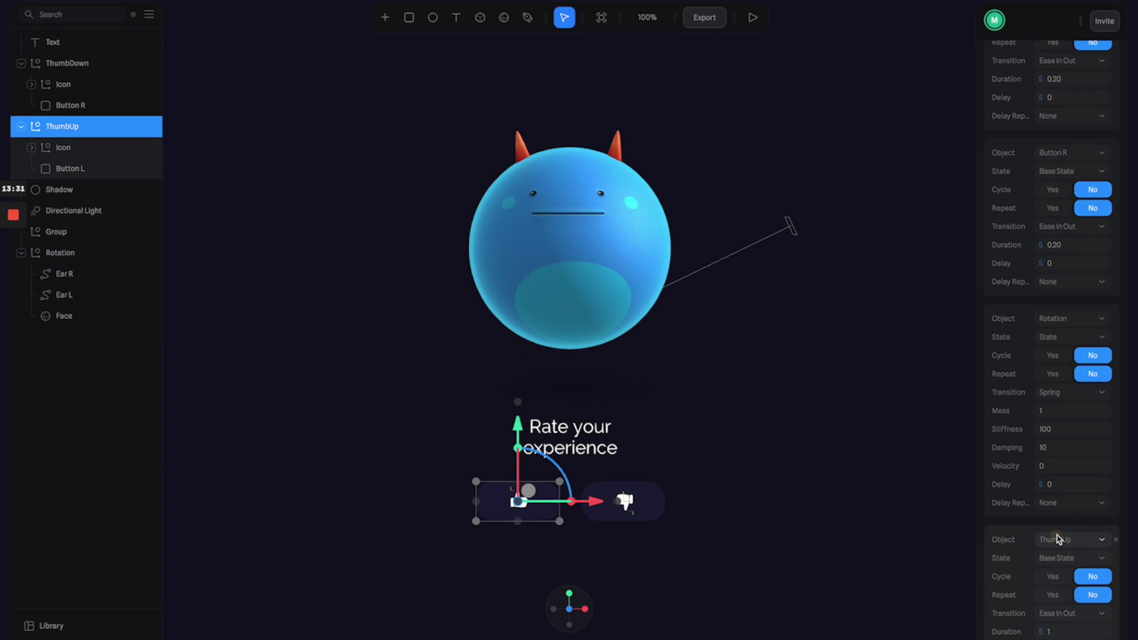
left_click(1098, 540)
left_click(1039, 593)
left_click(1102, 558)
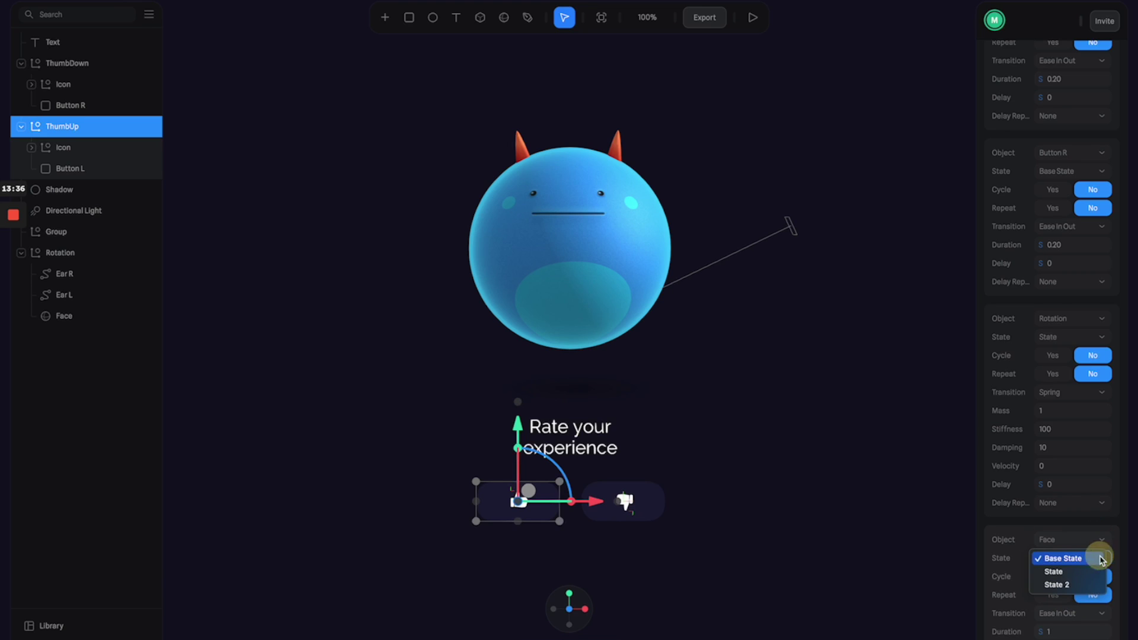
left_click(1063, 572)
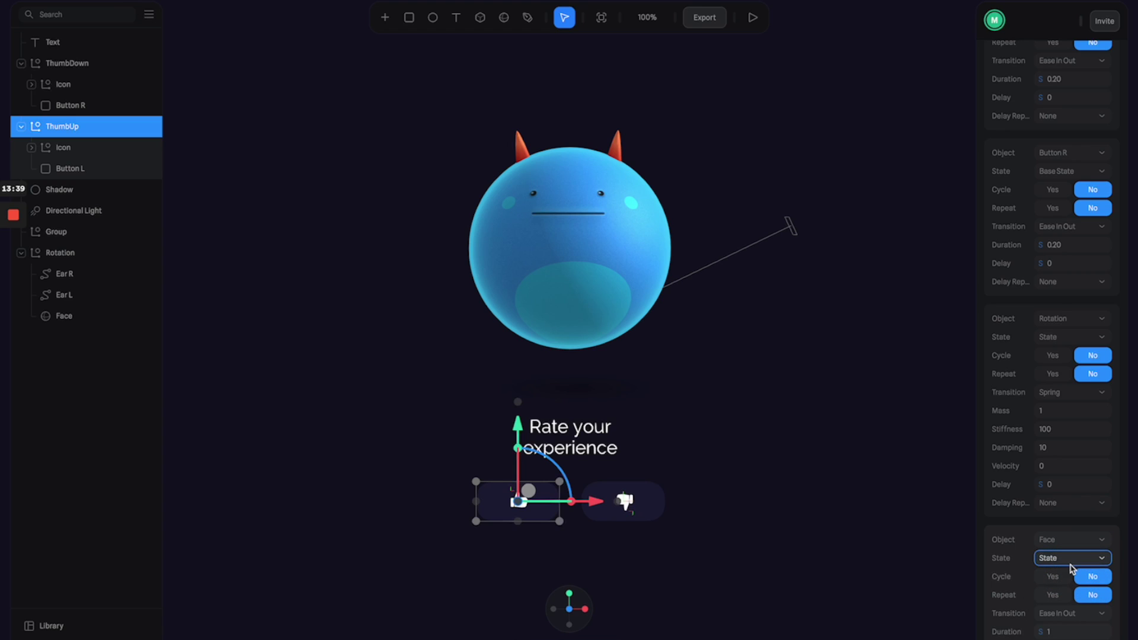
left_click(1067, 632)
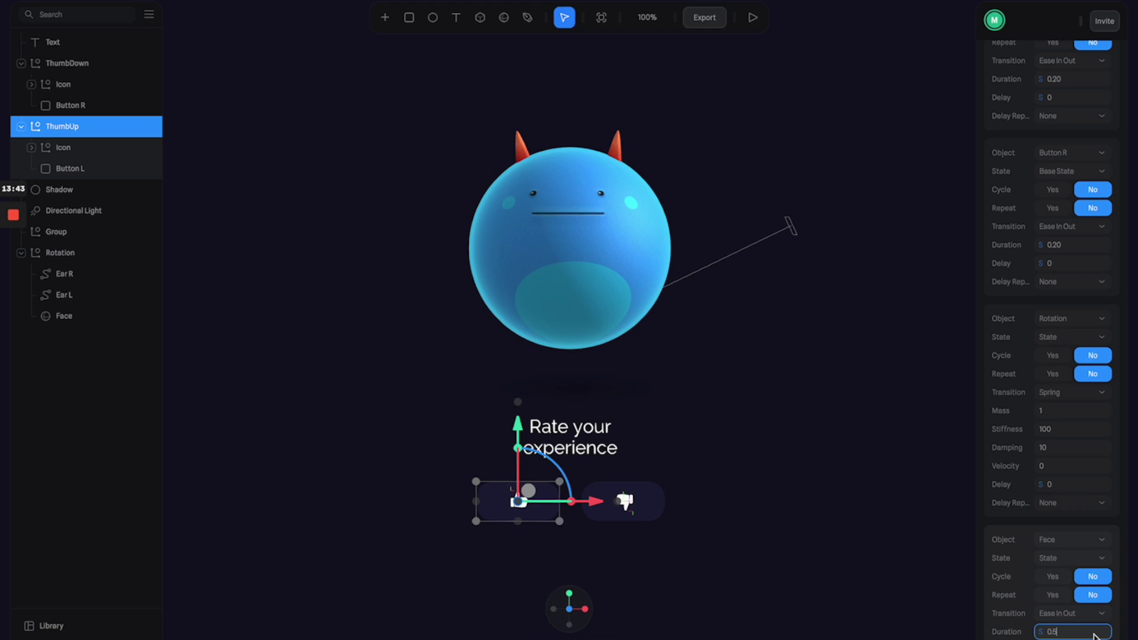
key("Return")
Test the monster's face change with the thumb-up button in the scene preview, and return to the editor.
left_click(753, 17)
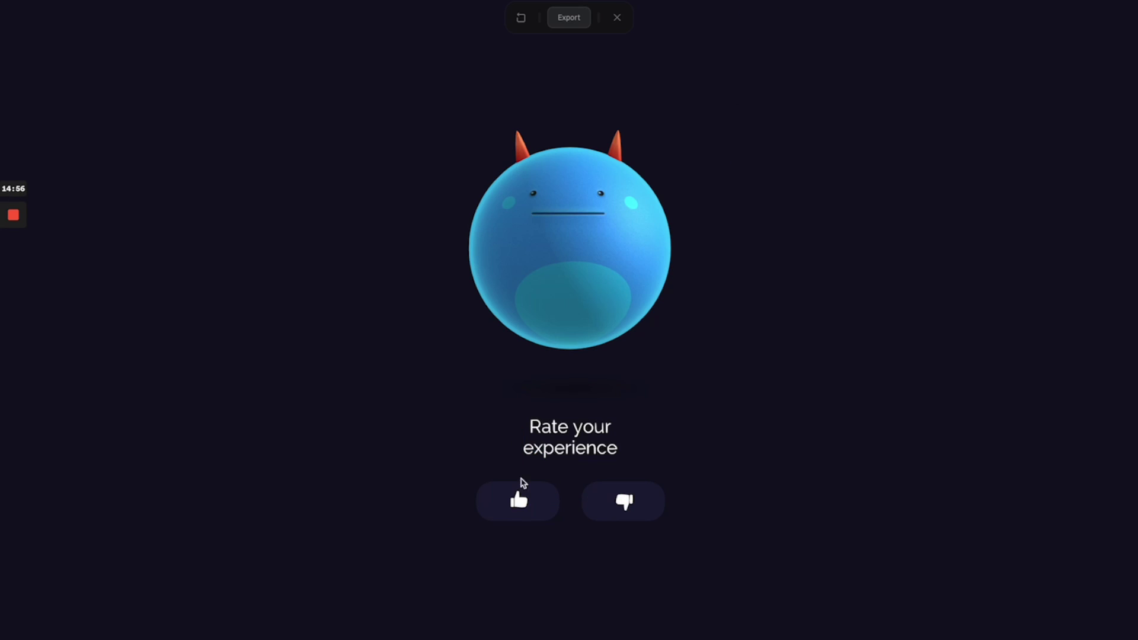
left_click(517, 503)
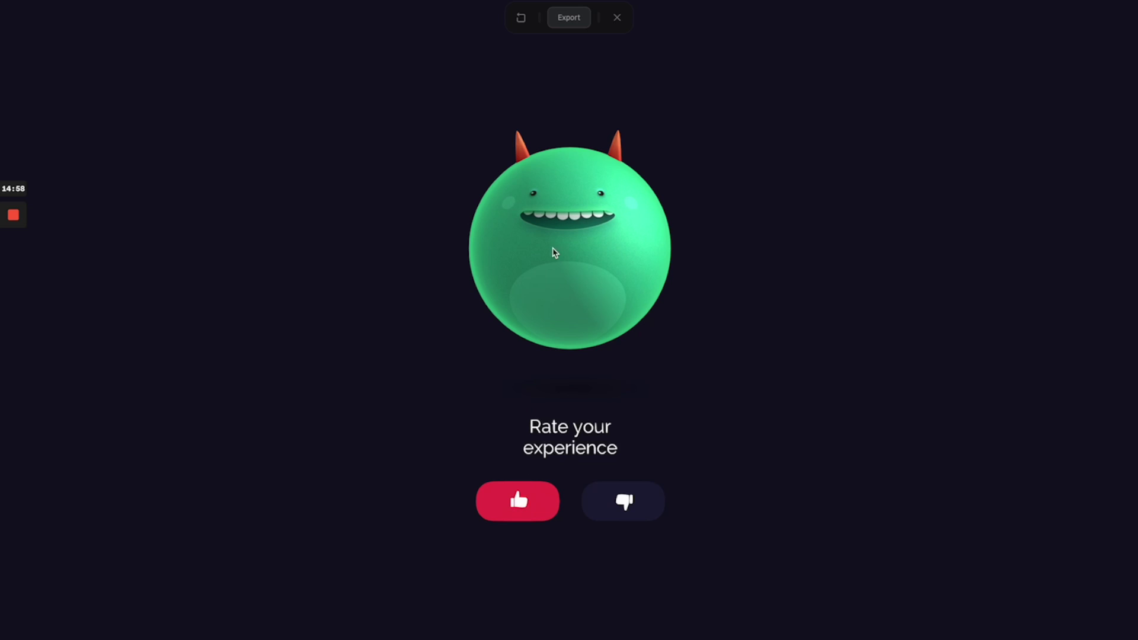
left_click(527, 491)
left_click(617, 17)
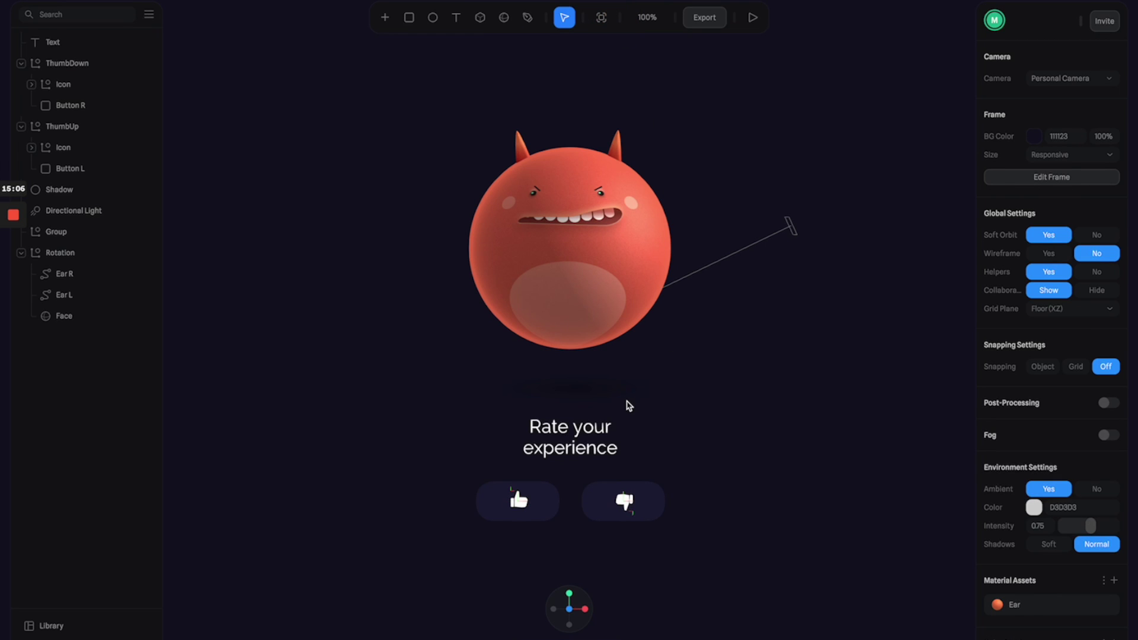
Add the Rotation object to the ThumbDown group's Mouse Down event, set to State 2 with a 0.40 s duration.
left_click(625, 501)
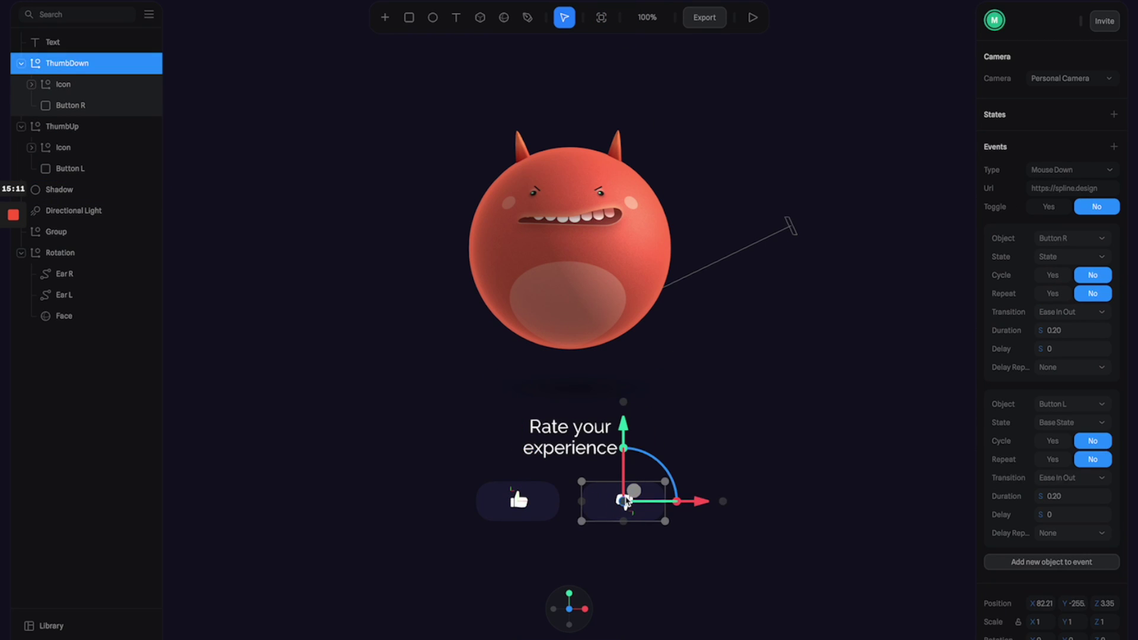
scroll(1043, 459, "down", 3)
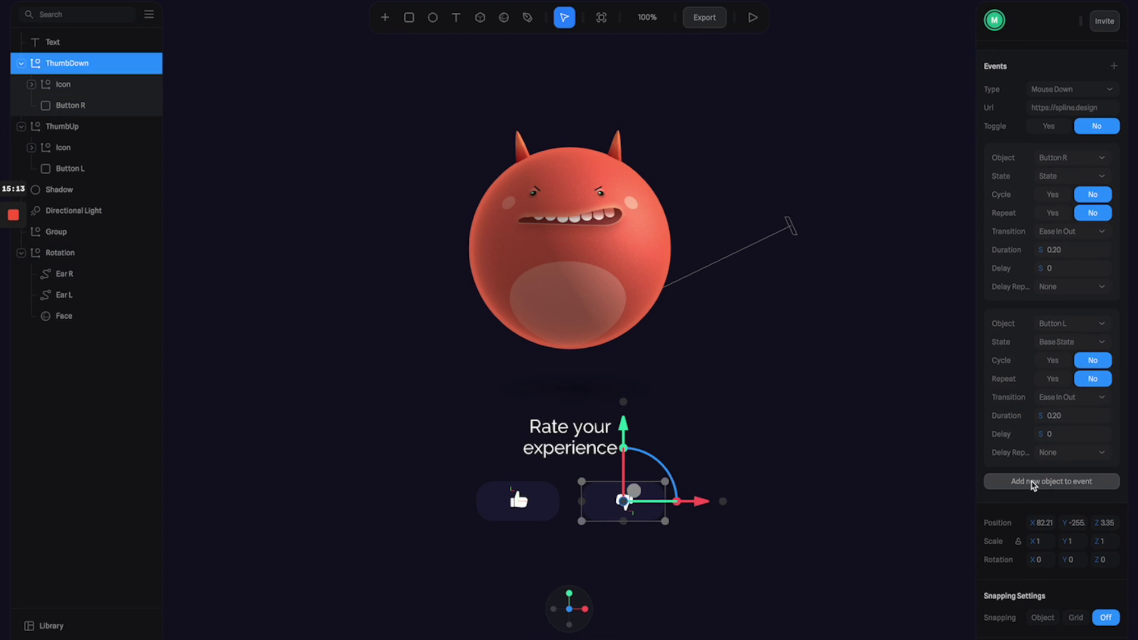
left_click(1034, 484)
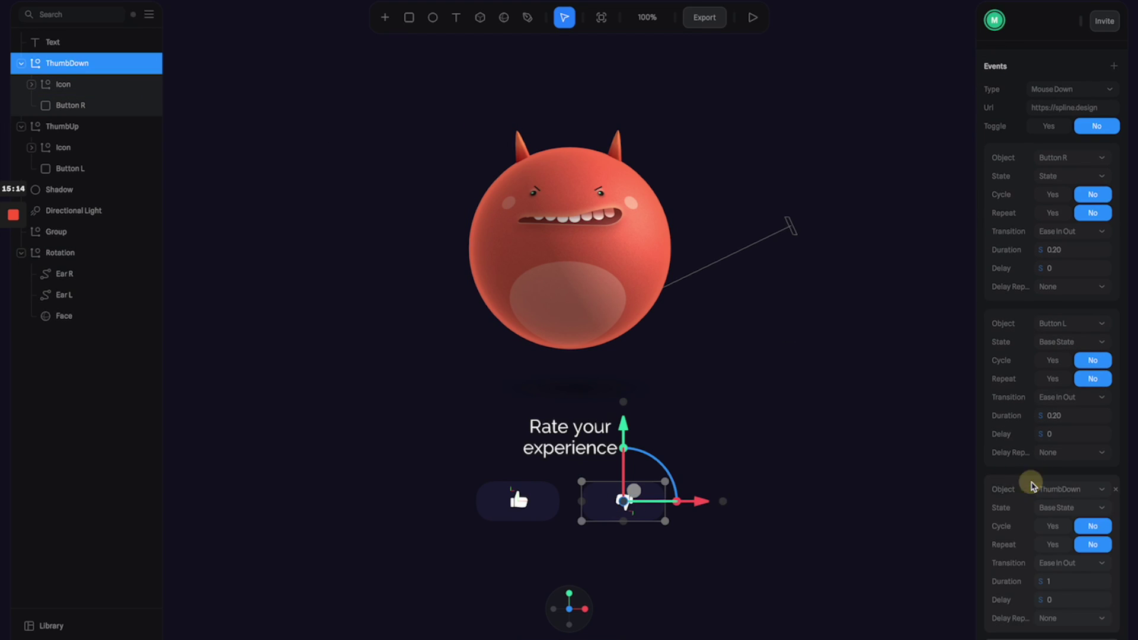
left_click(1089, 491)
left_click(1073, 531)
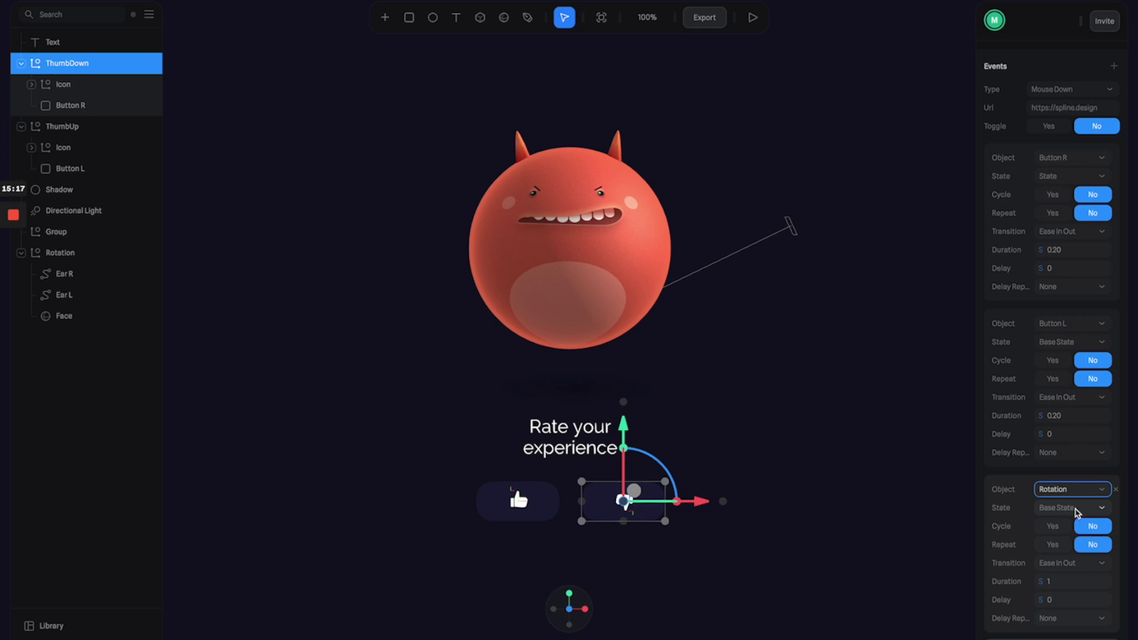
left_click(1076, 509)
left_click(1076, 539)
left_click(1067, 583)
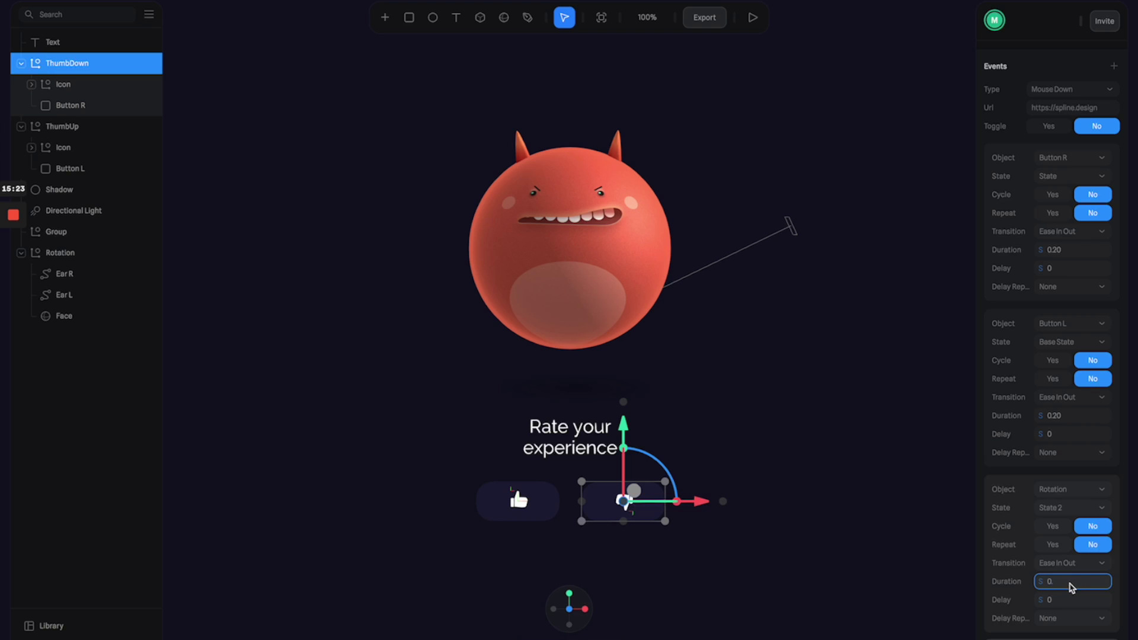
key("Return")
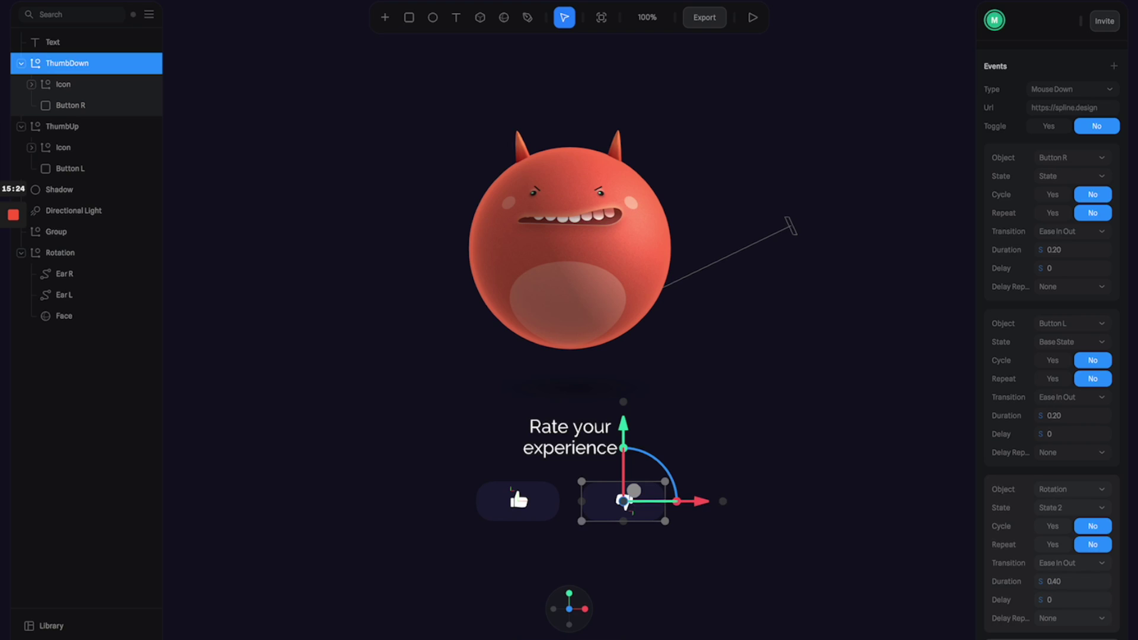
Change the Rotation object's transition to Spring in the ThumbDown group's Mouse Down event.
left_click(1082, 566)
left_click(1058, 590)
scroll(1018, 581, "down", 1)
Add the Face object to the ThumbDown group's Mouse Down event, set to State 2 with a 0.40 s duration.
scroll(1018, 581, "down", 5)
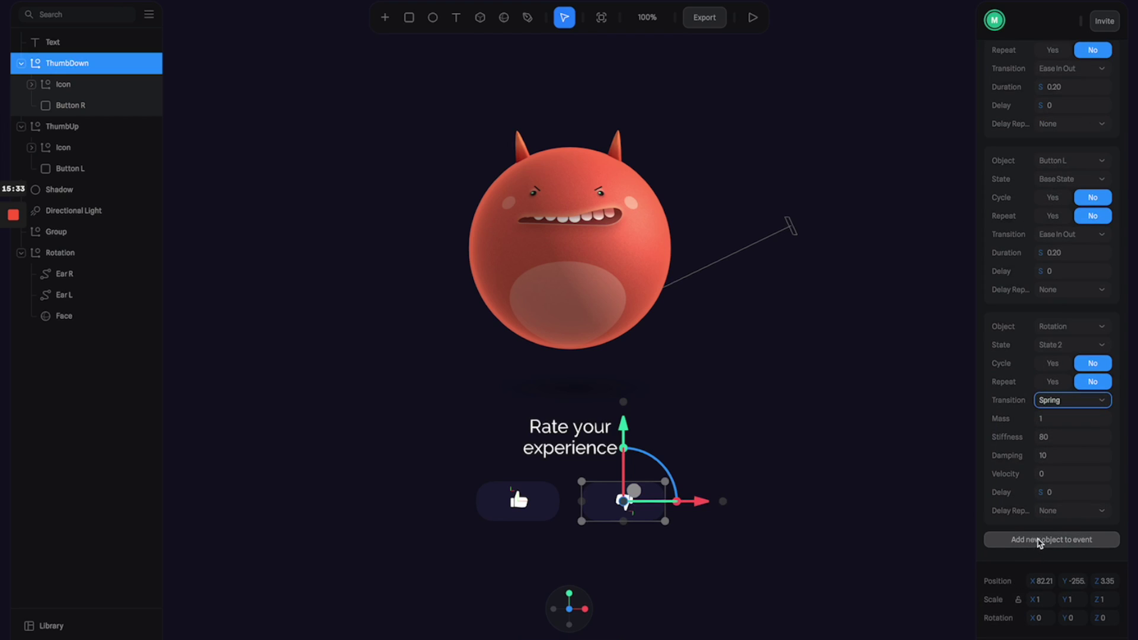
left_click(1039, 541)
left_click(1074, 548)
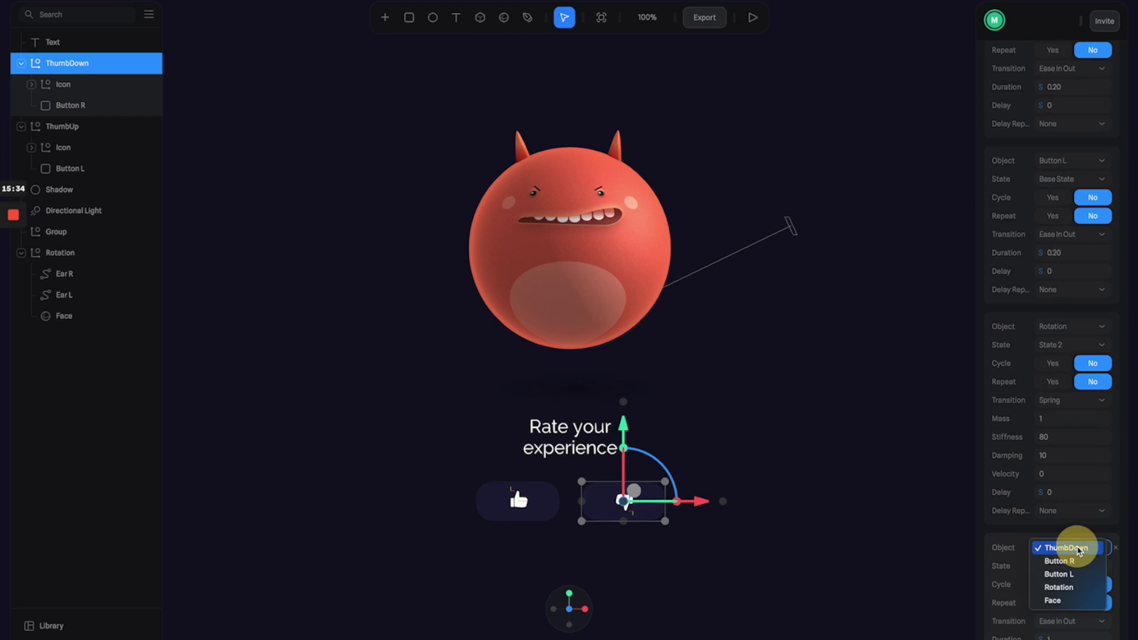
left_click(1076, 602)
left_click(1079, 562)
left_click(1076, 592)
scroll(1014, 612, "down", 2)
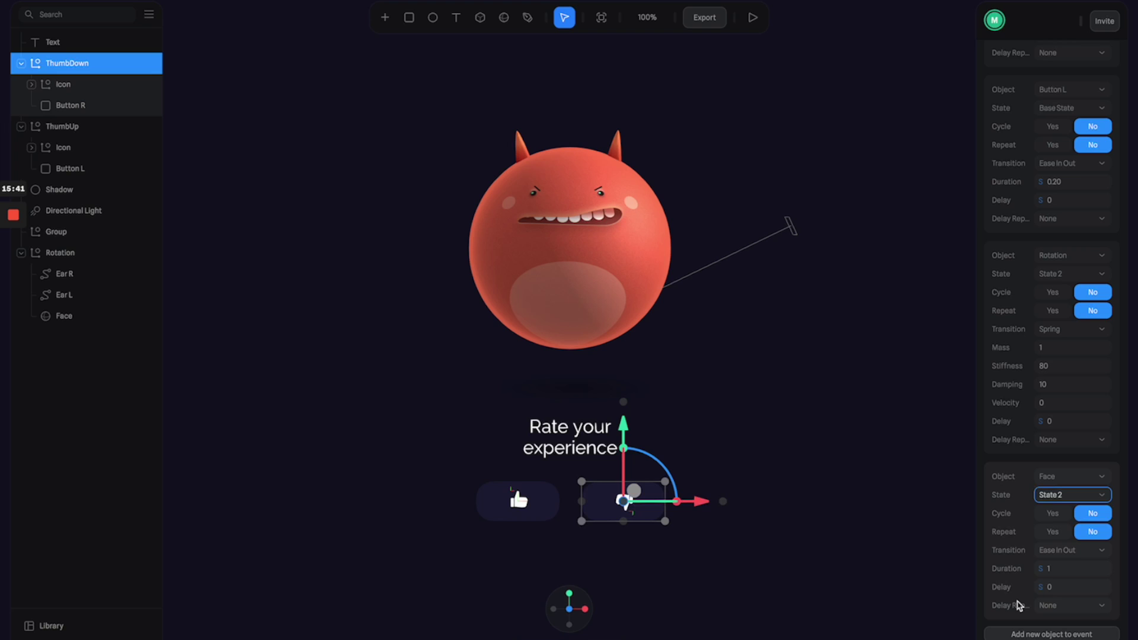
left_click(1058, 570)
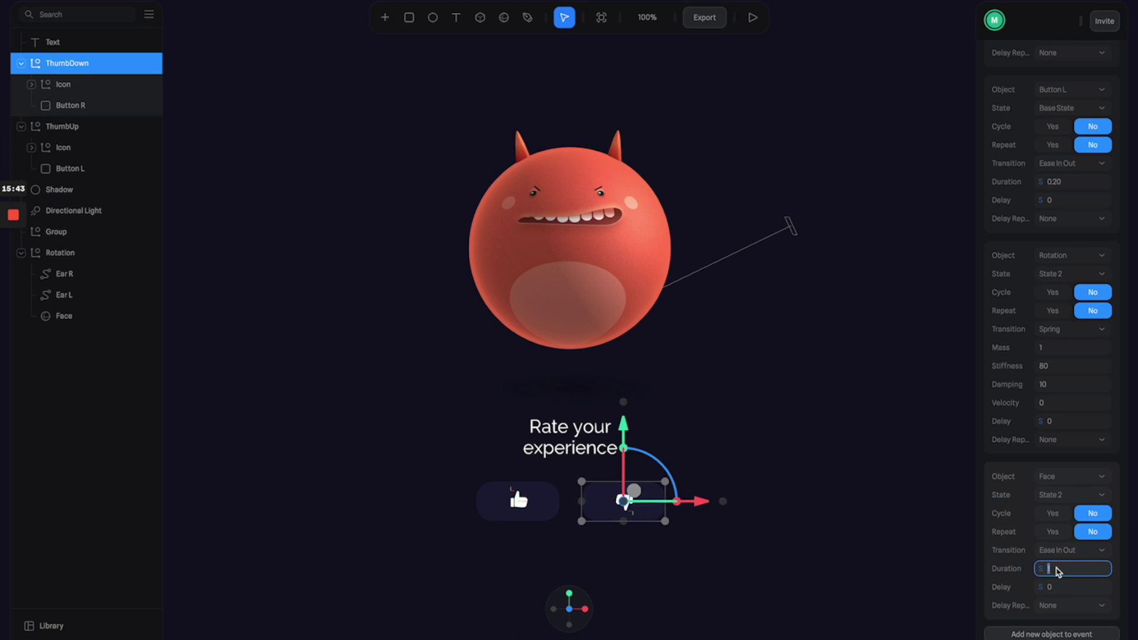
type("0.4")
key("Return")
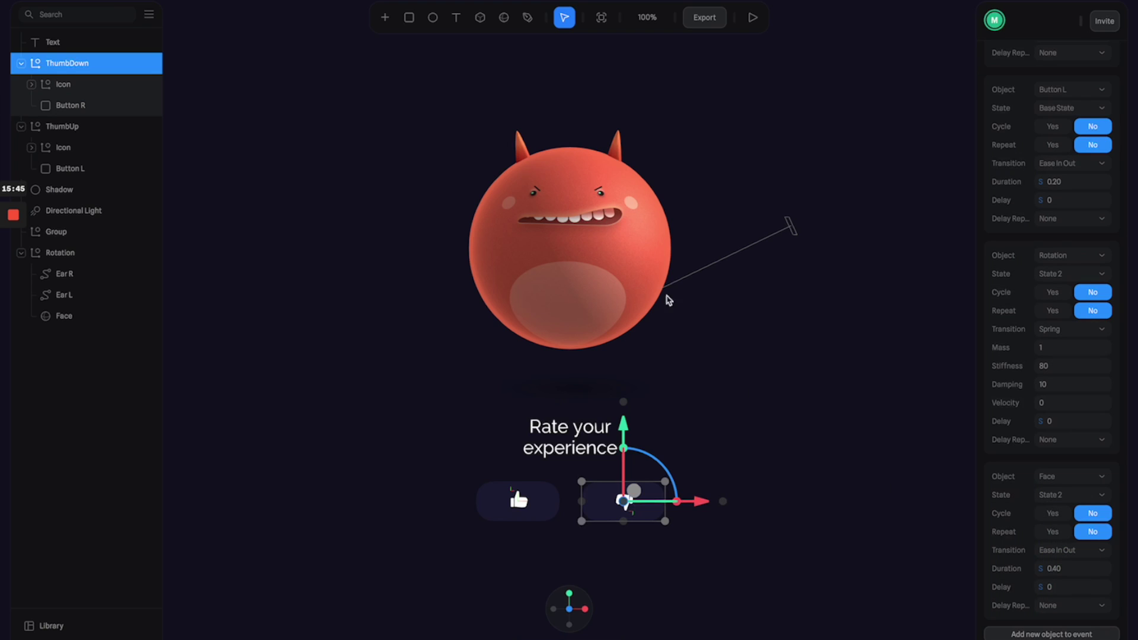
Test alternating between both thumb buttons and orbiting the scene in the preview, and return to the editor.
left_click(751, 19)
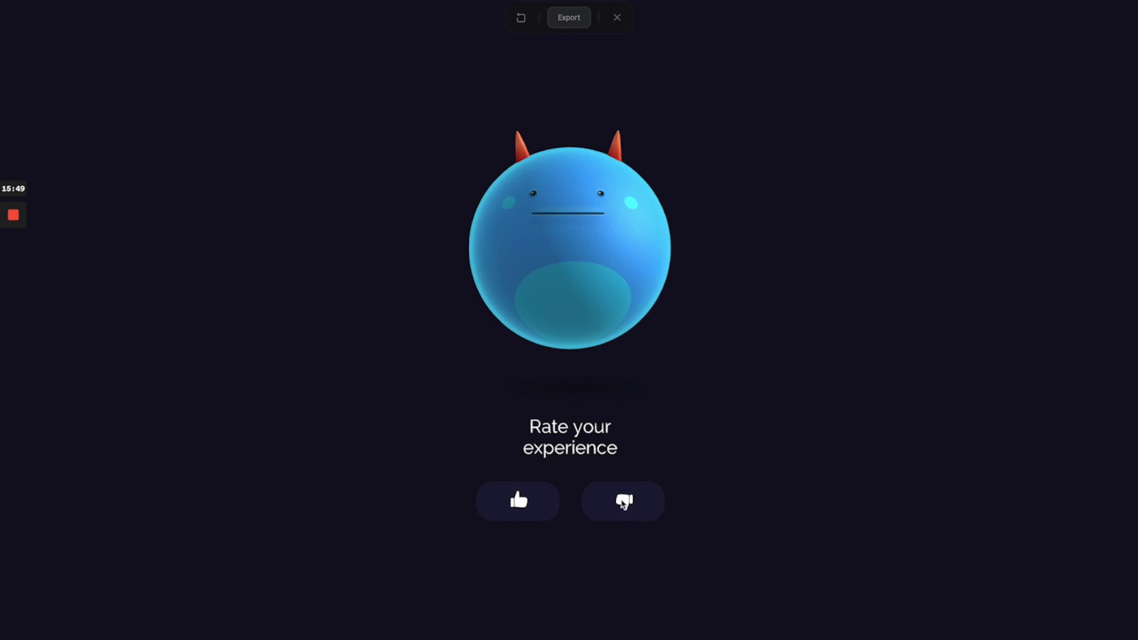
left_click(623, 502)
left_click(513, 501)
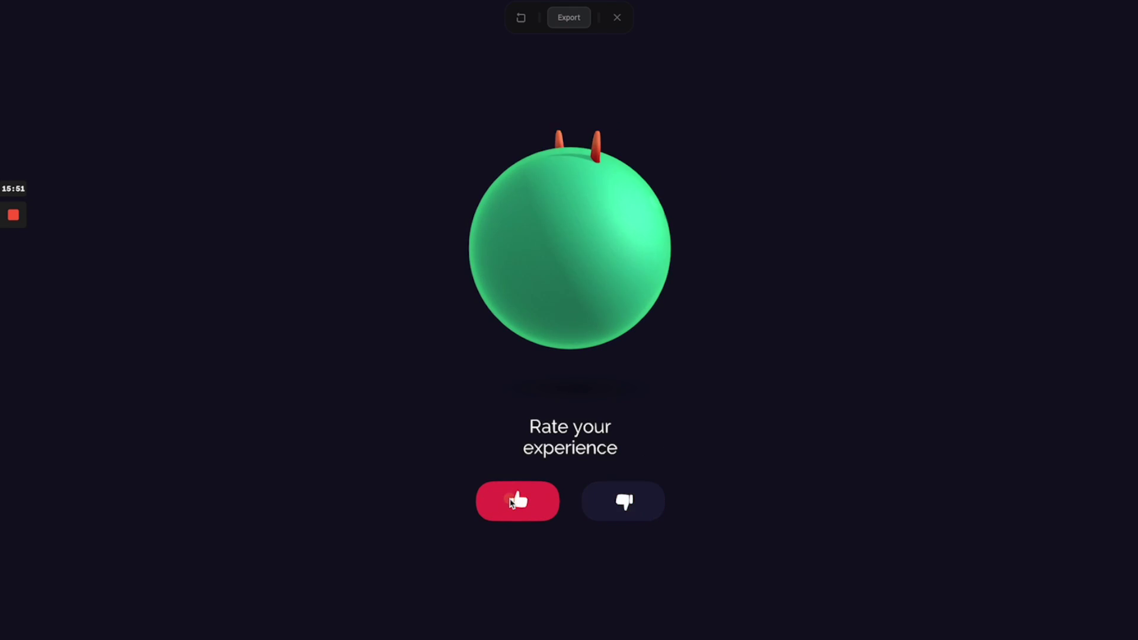
left_click(614, 502)
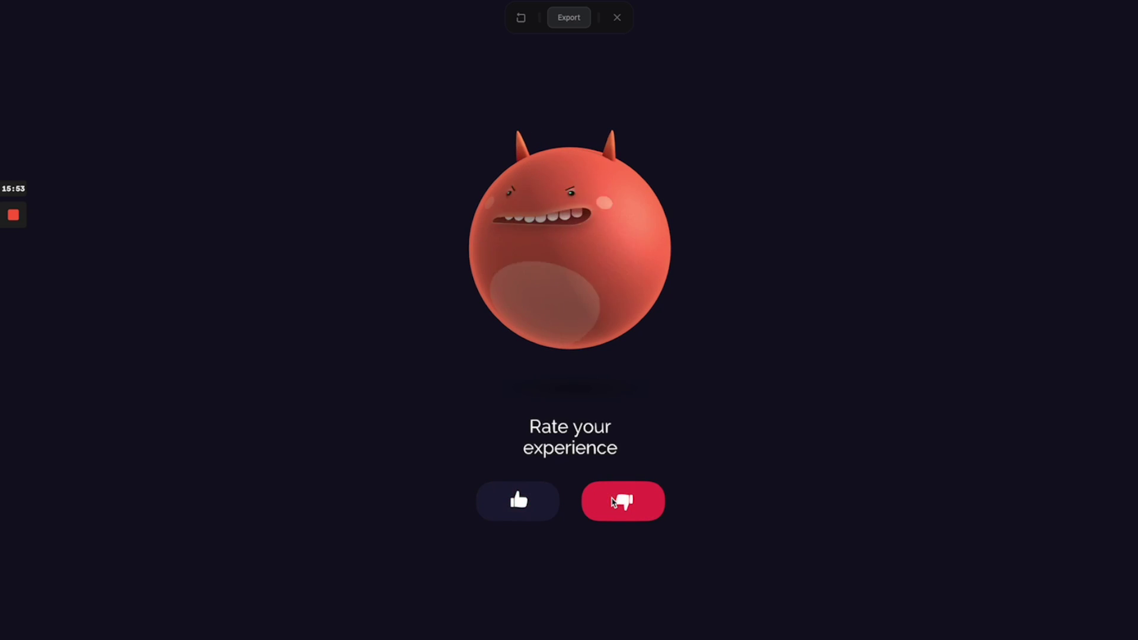
left_click(533, 502)
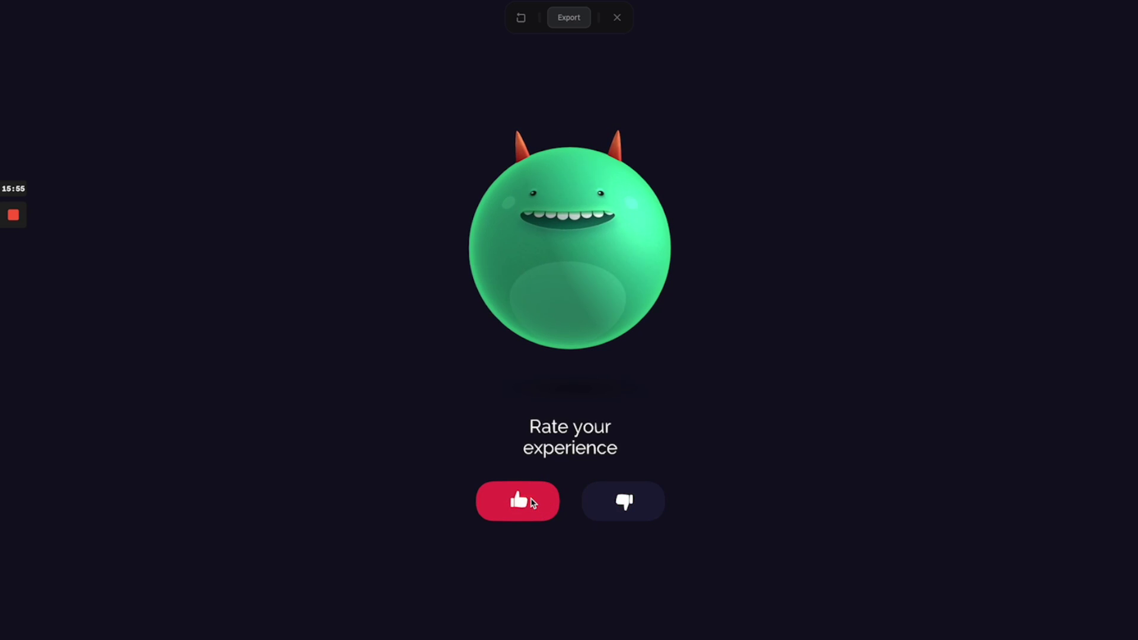
left_click(613, 501)
left_click(518, 501)
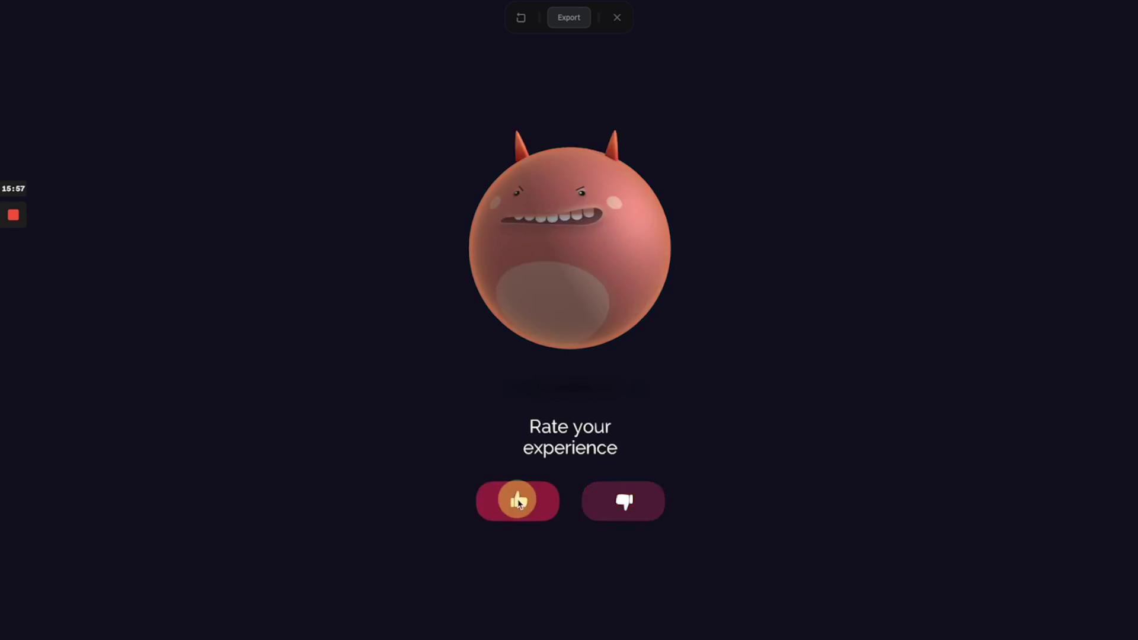
left_click(626, 502)
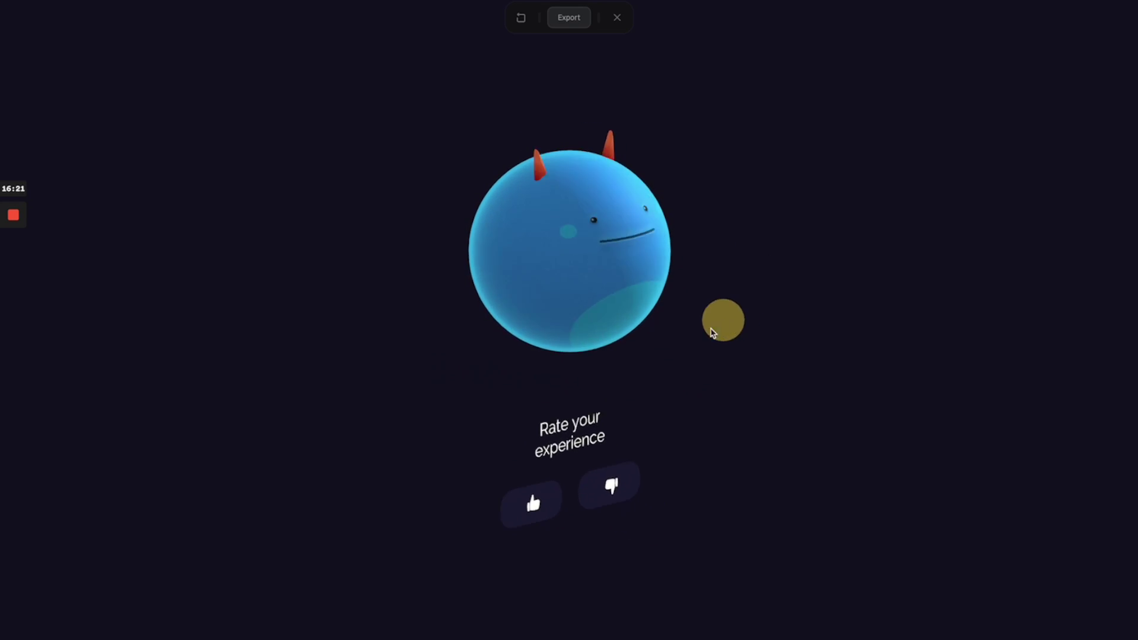
left_click_drag(681, 274, 711, 275)
left_click(617, 18)
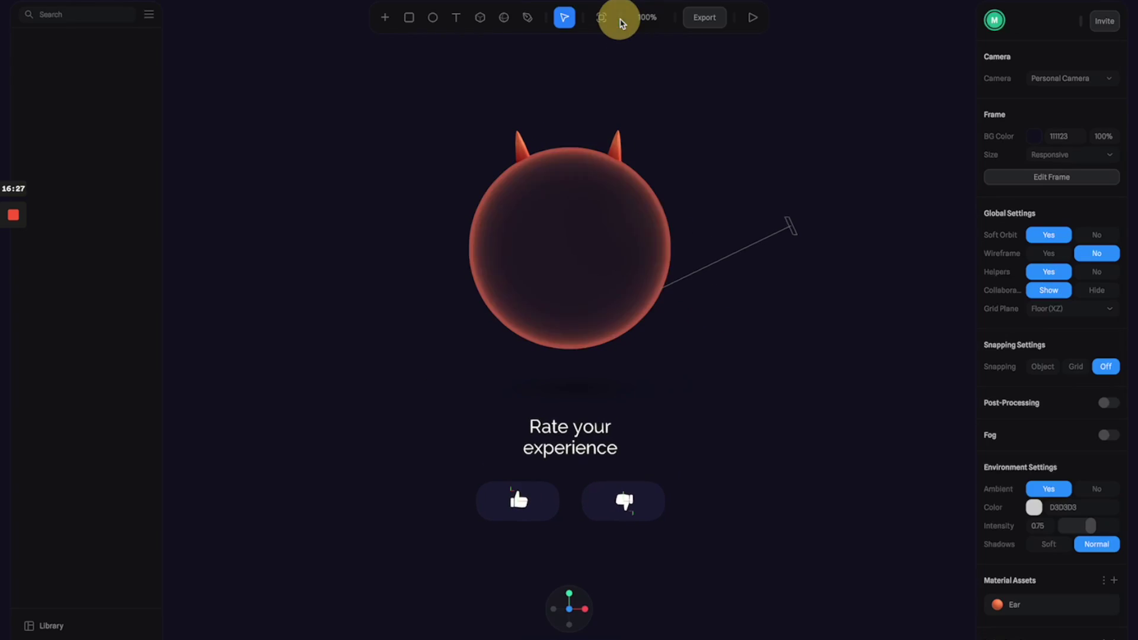
Turn off Logo, Orbit, Pan, Zoom and Soft Orbit in the play settings of the Public URL export.
left_click(703, 17)
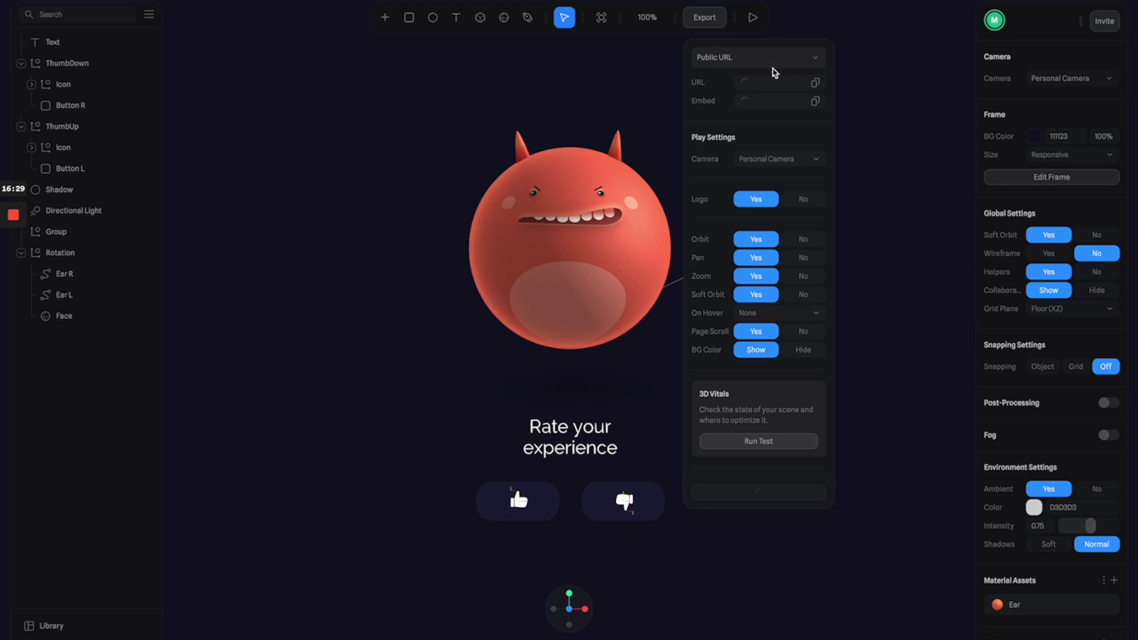
left_click(802, 199)
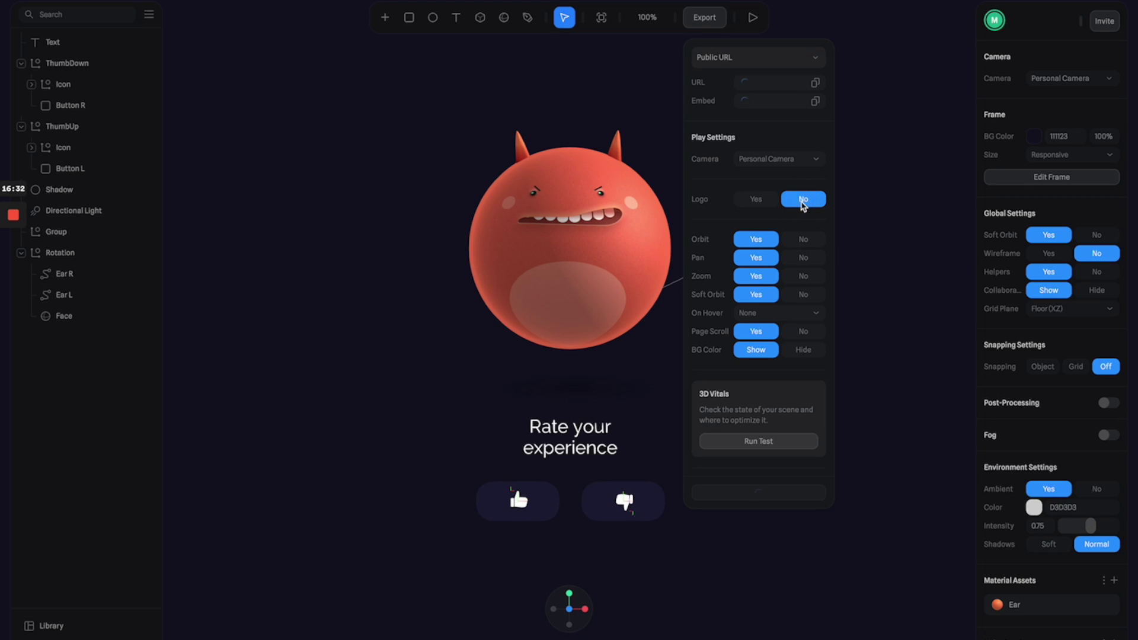
left_click(803, 240)
left_click(804, 257)
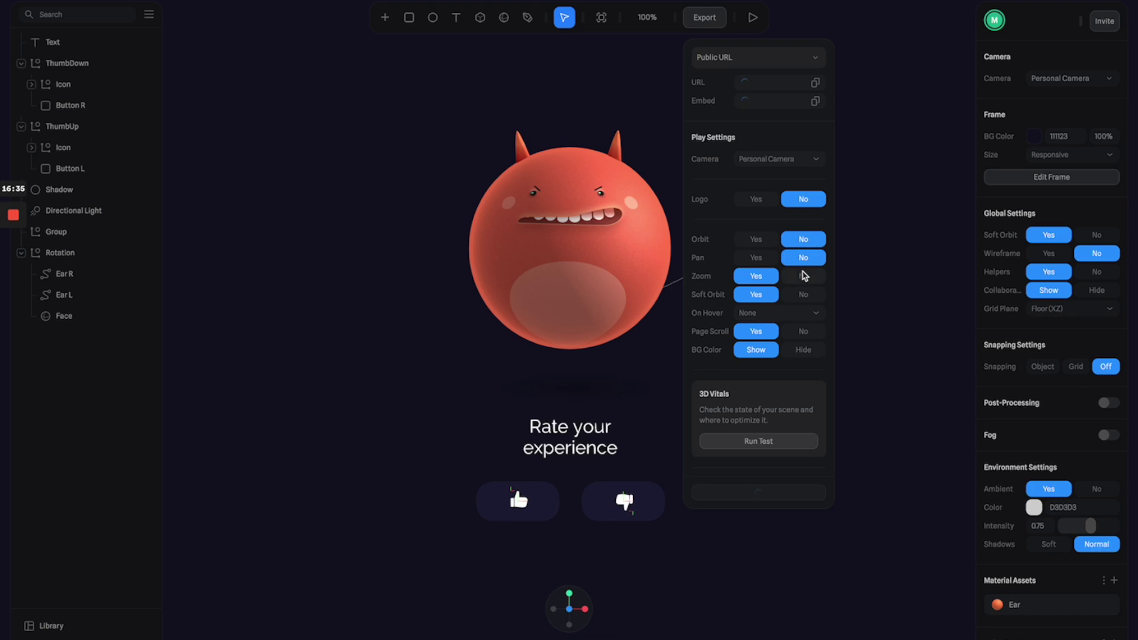
left_click(805, 276)
left_click(805, 296)
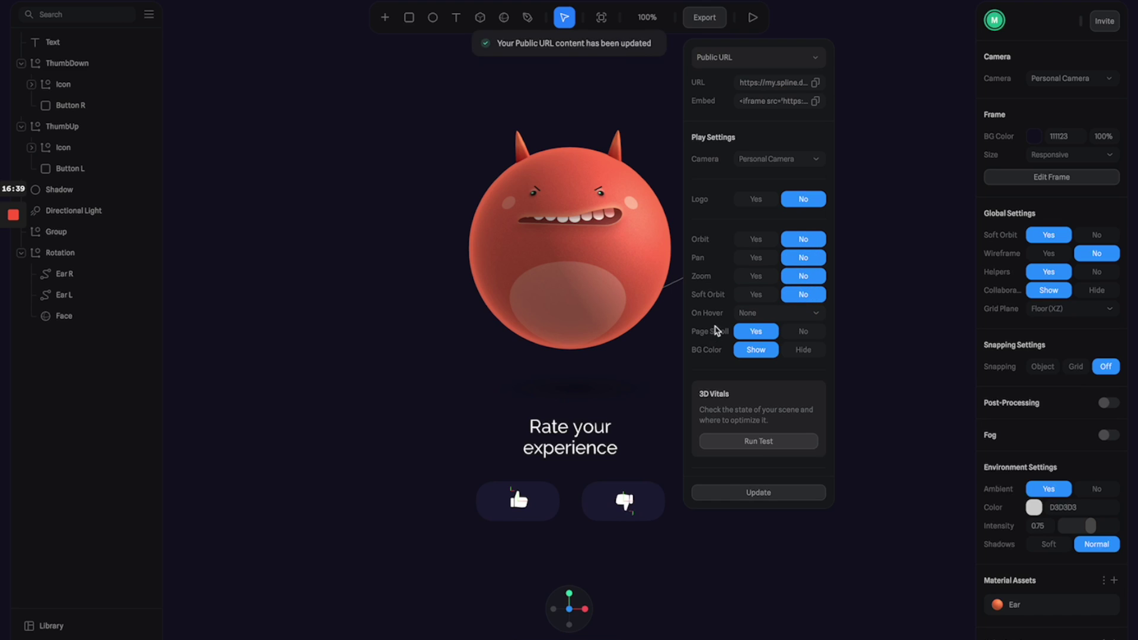
Update the published Public URL content with the current play settings.
scroll(718, 330, "down", 3)
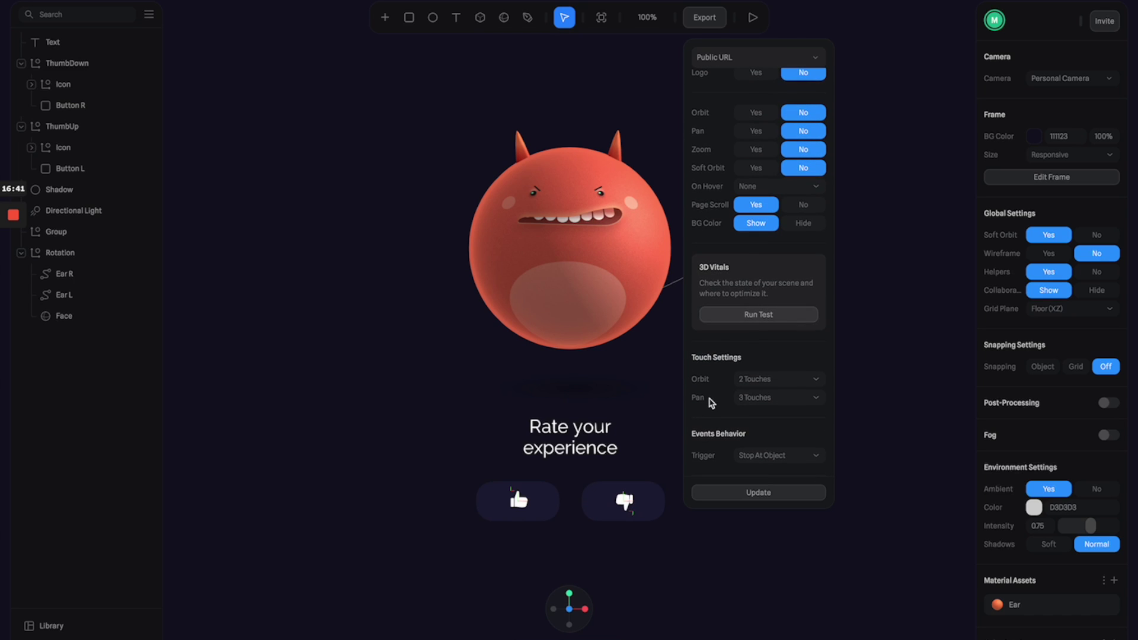
left_click(750, 489)
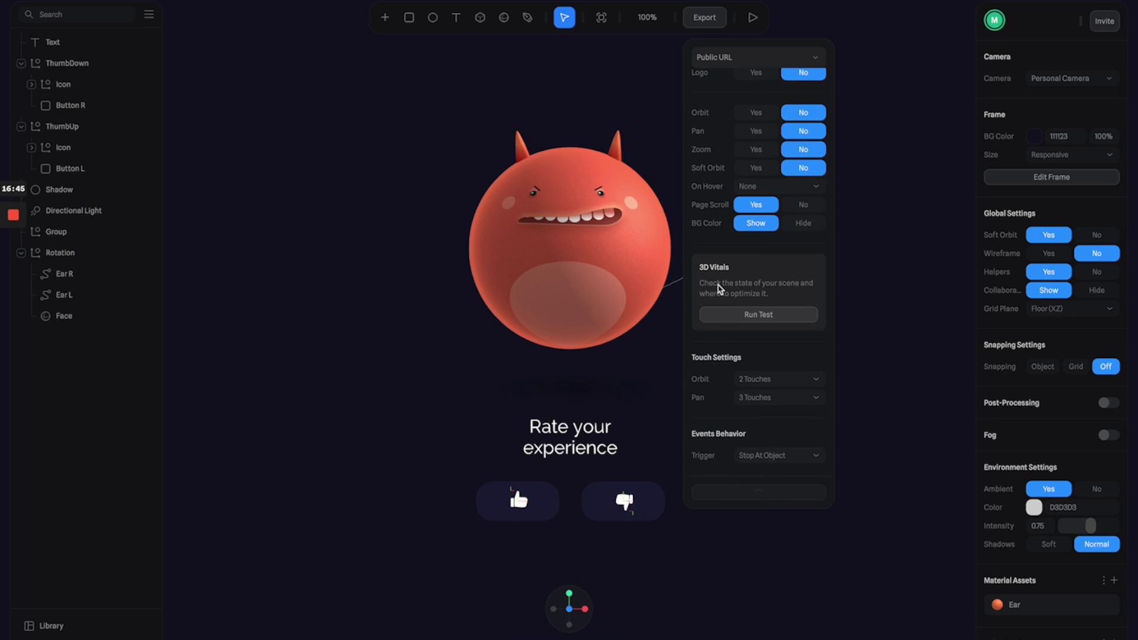
Preview the scene, test alternating between the thumb-up and thumb-down buttons, and return to the editor.
left_click(753, 18)
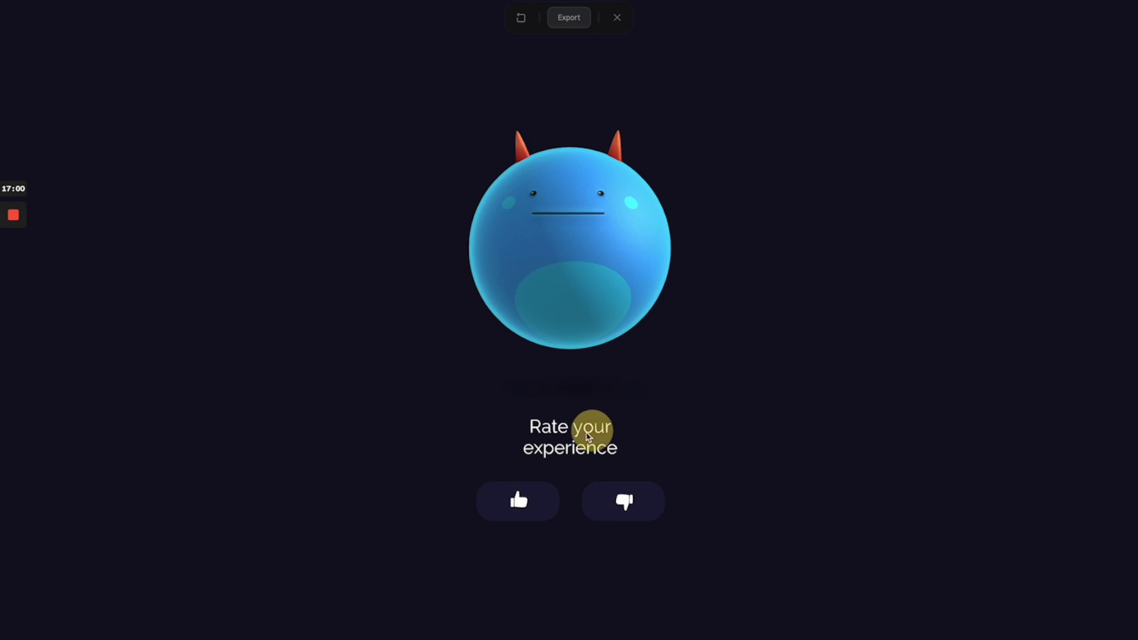
left_click(520, 505)
left_click(619, 504)
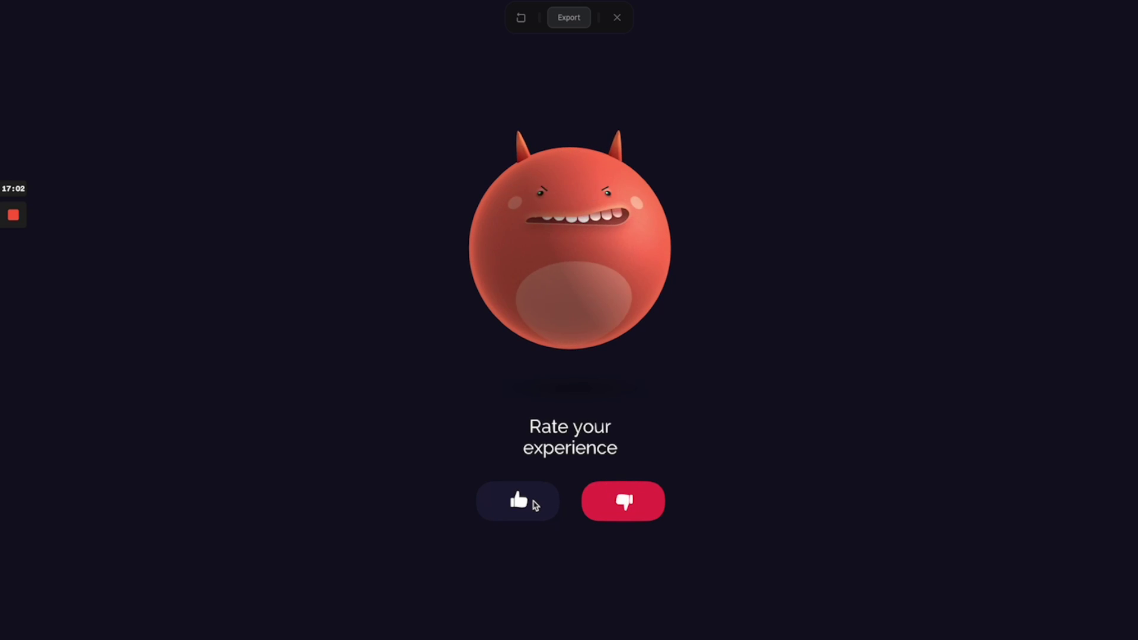
left_click(532, 505)
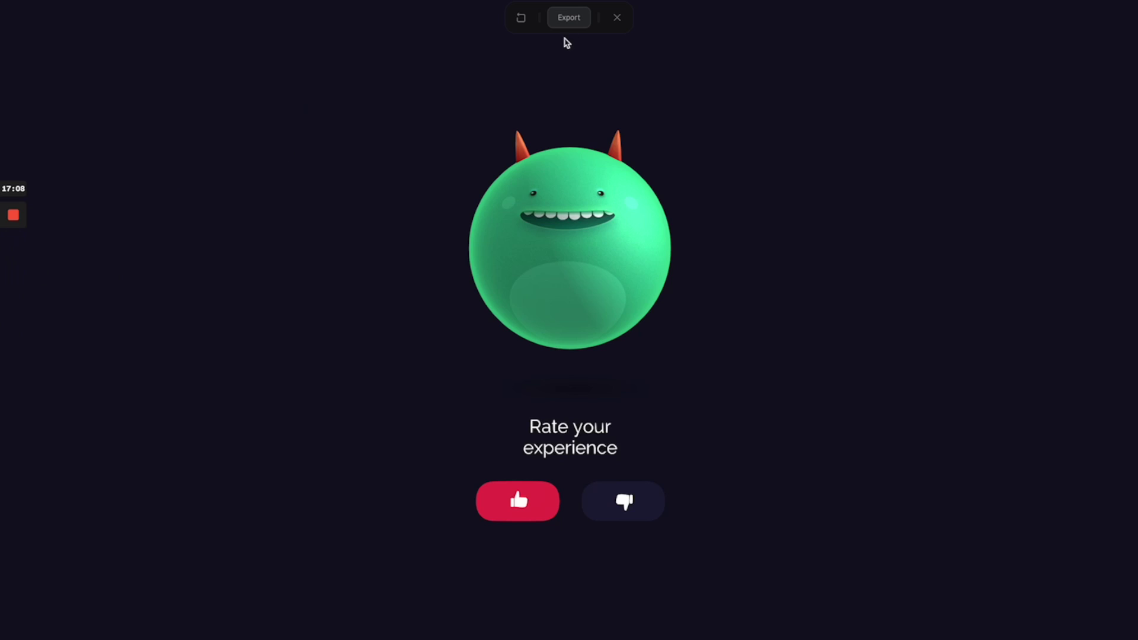
left_click(617, 18)
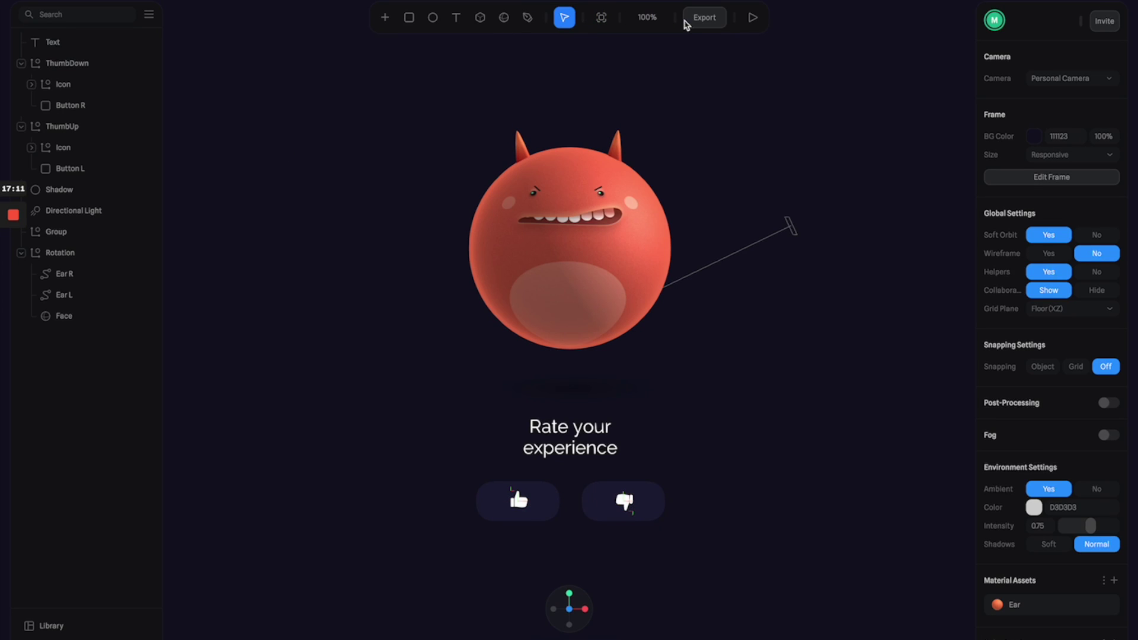
Copy the scene's public URL from the export settings and open it in Google Chrome with the Person 1 profile.
left_click(703, 17)
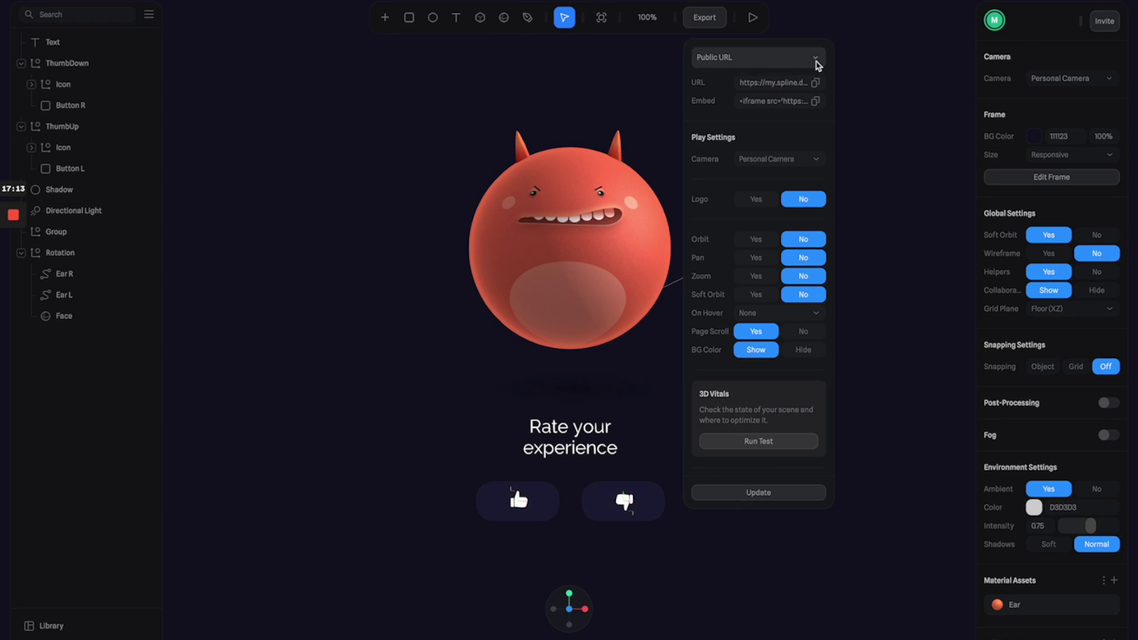
left_click(816, 84)
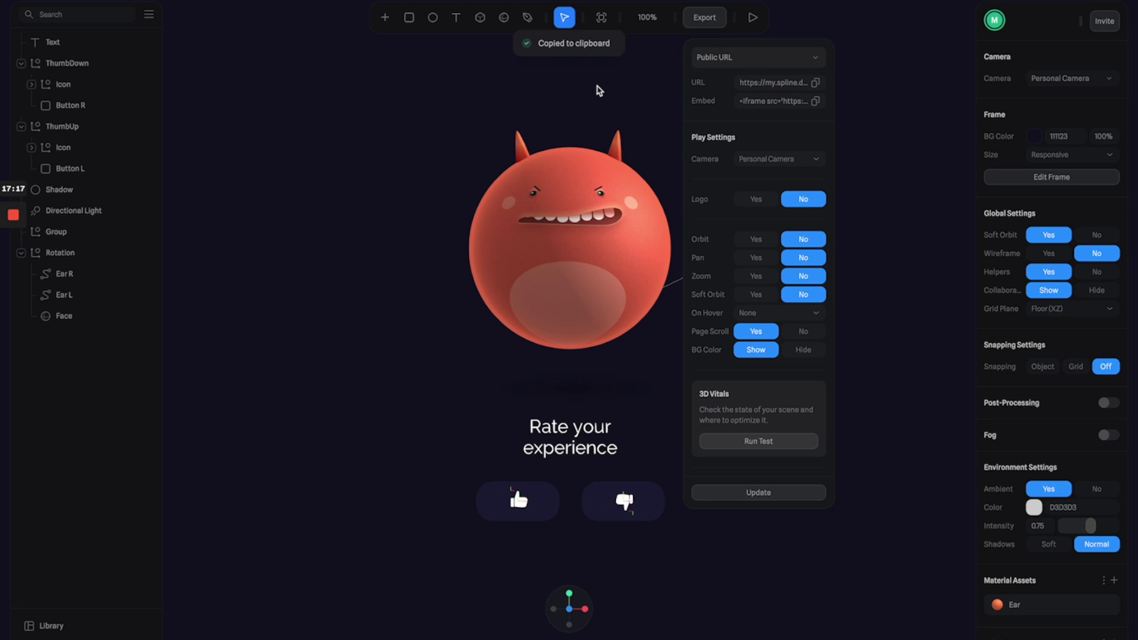
key("ctrl+Left")
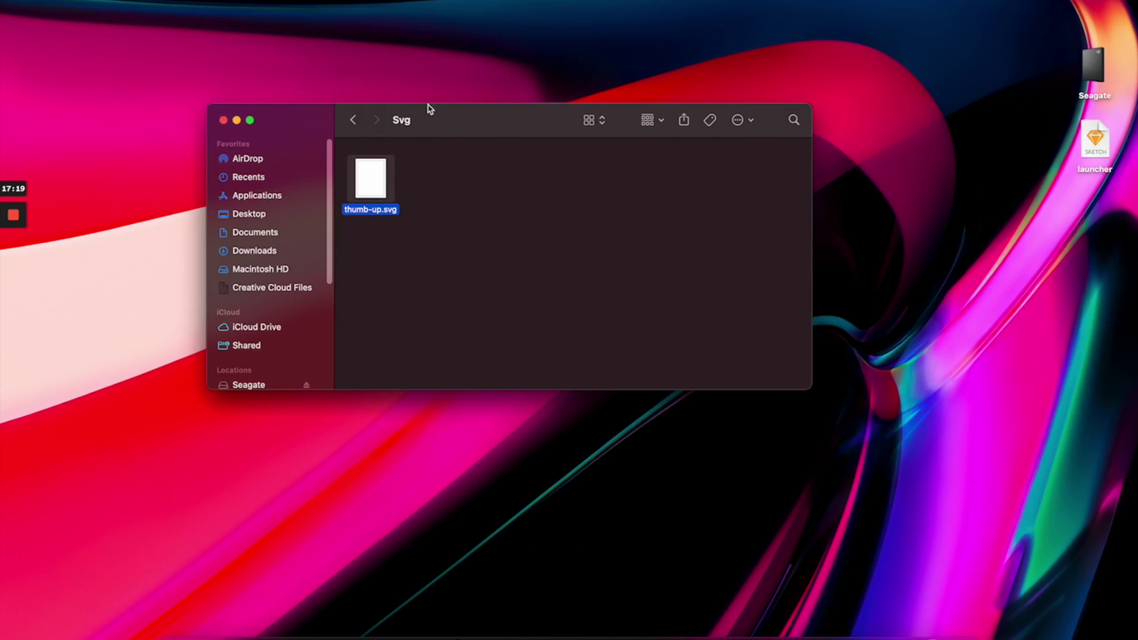
left_click(229, 633)
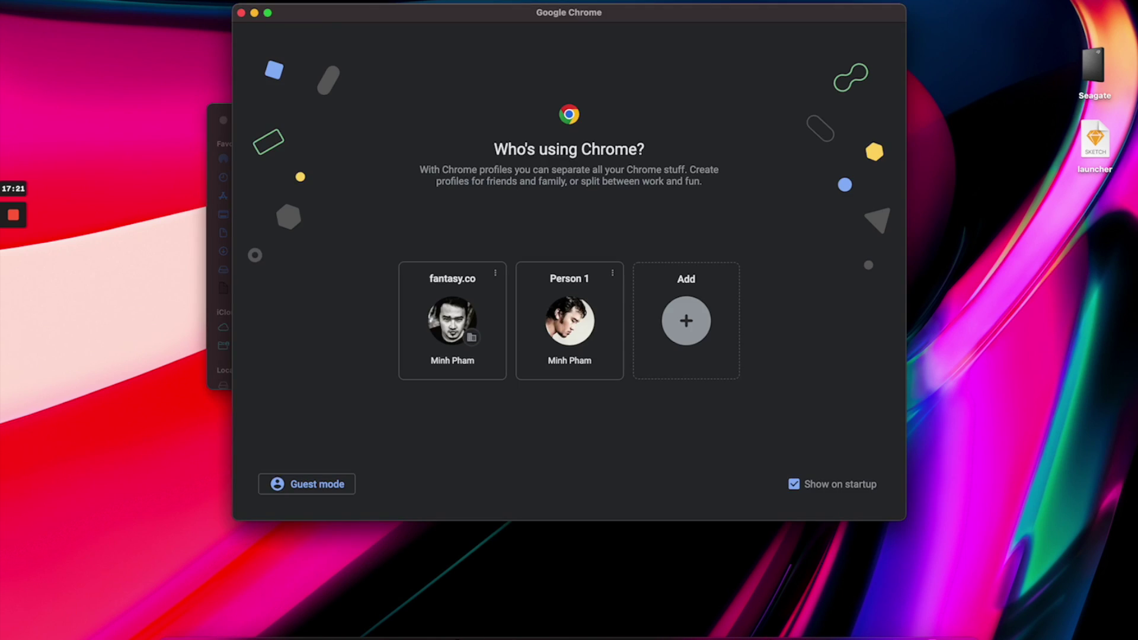
left_click(569, 314)
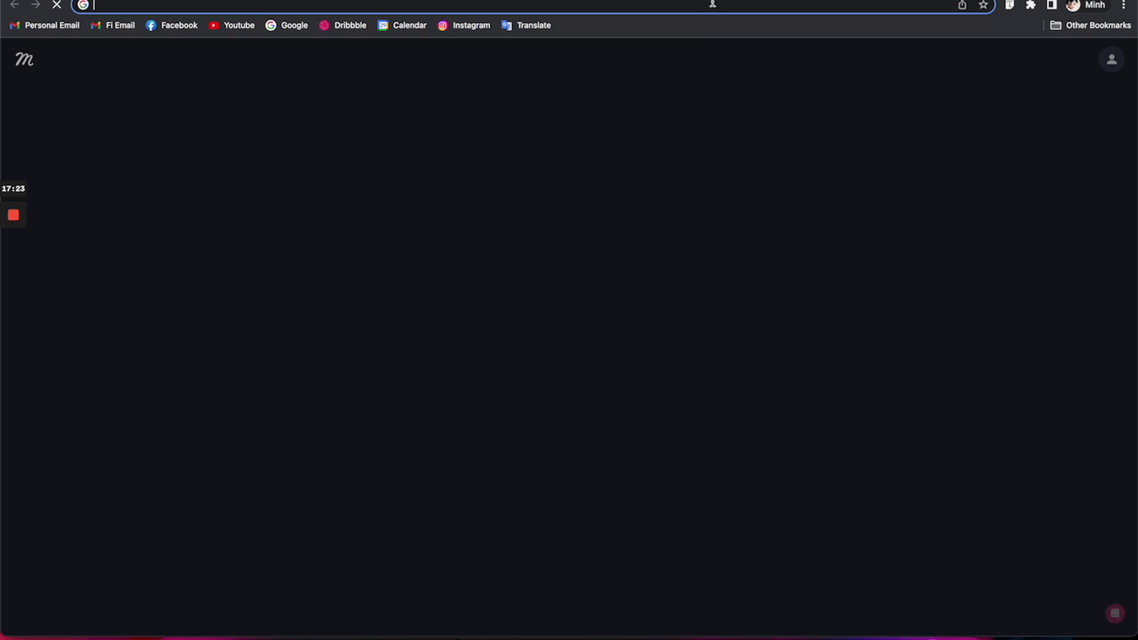
key("ctrl+v")
key("Return")
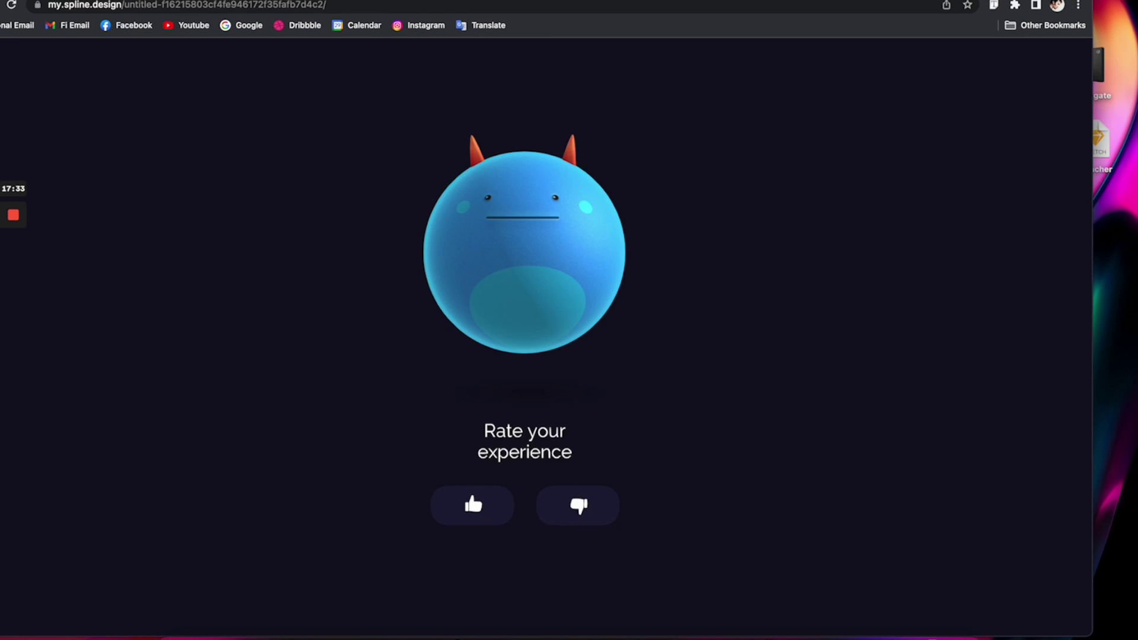
Narrow the browser window to a phone-like portrait width and reposition it on the desktop.
left_click_drag(1093, 41, 313, 44)
left_click_drag(178, 2, 481, 2)
left_click_drag(614, 429, 537, 418)
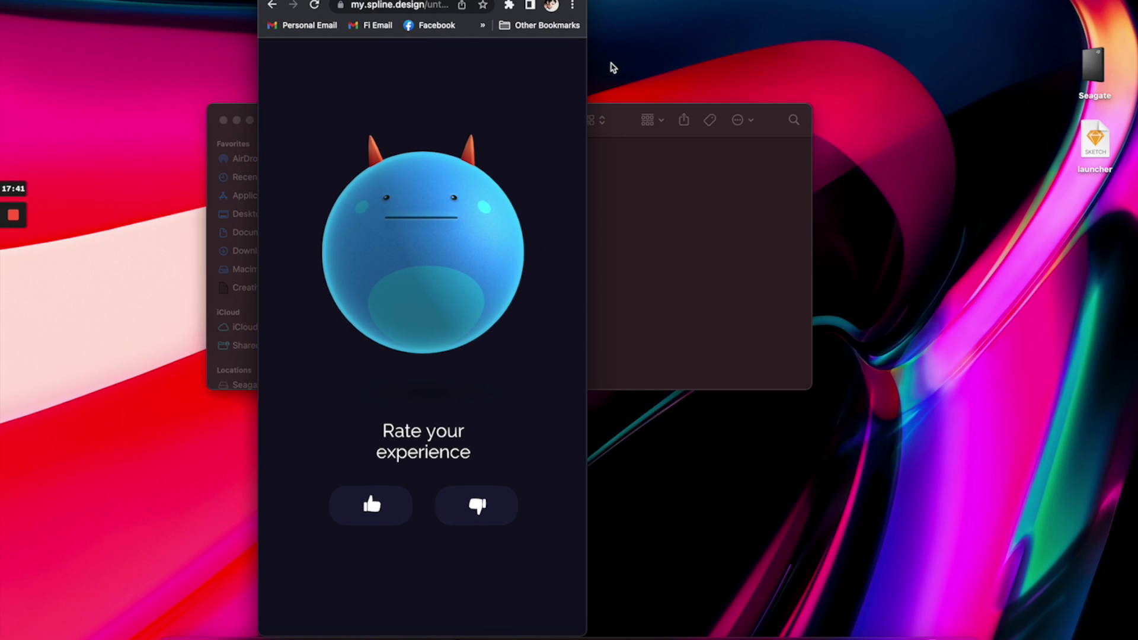
Test the published scene at the narrow width by alternating between the thumb-up and thumb-down buttons.
left_click(364, 503)
left_click(450, 503)
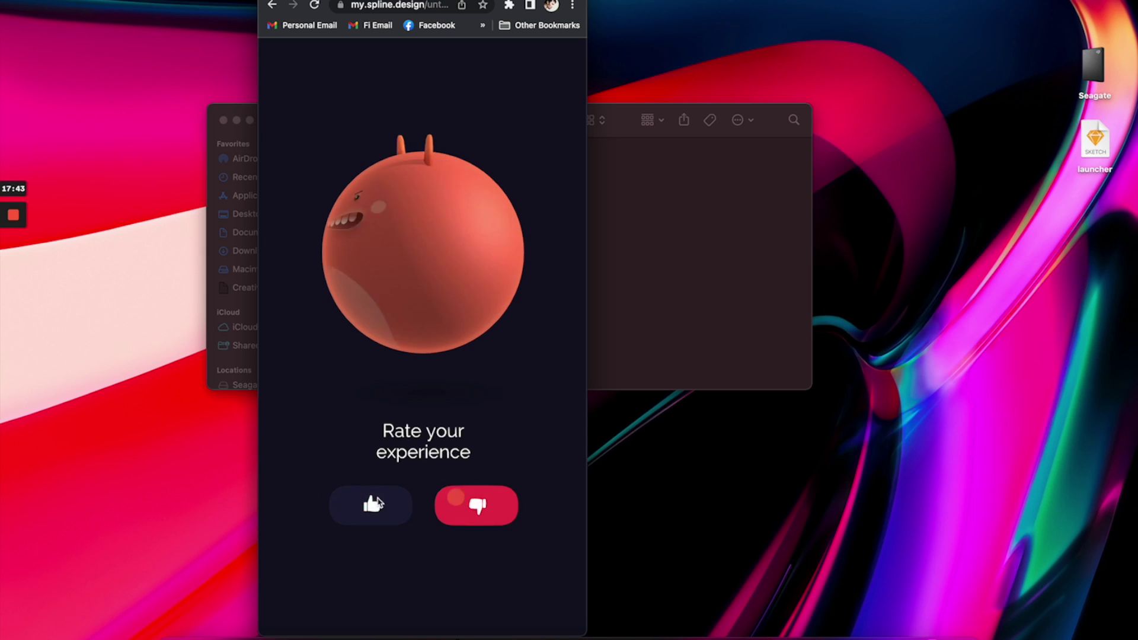
left_click(363, 504)
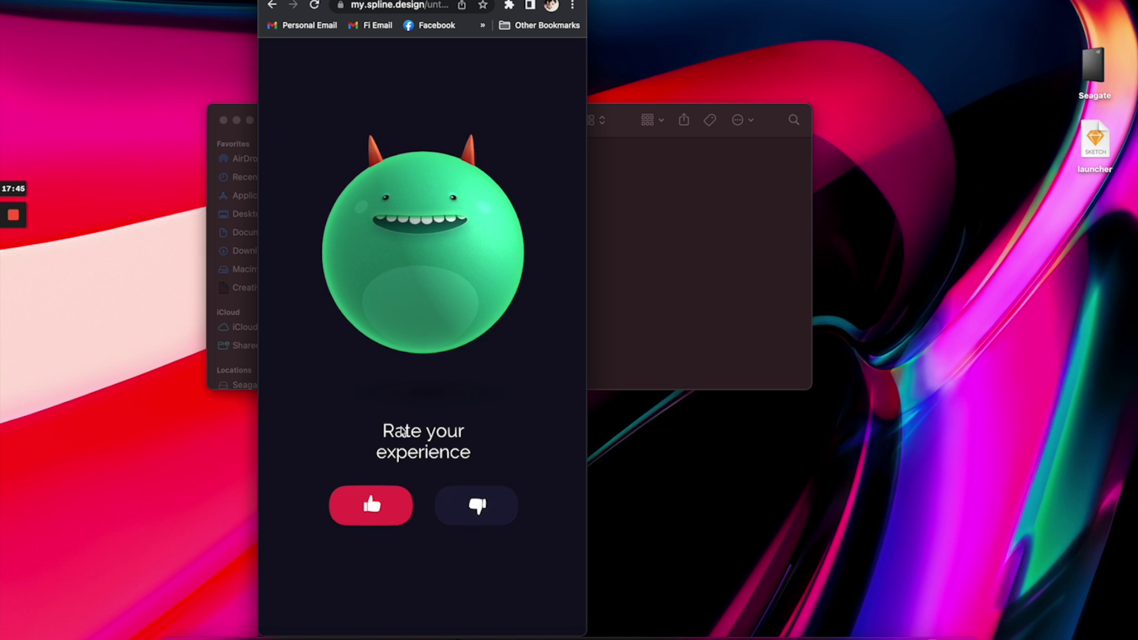
left_click(465, 516)
left_click(363, 508)
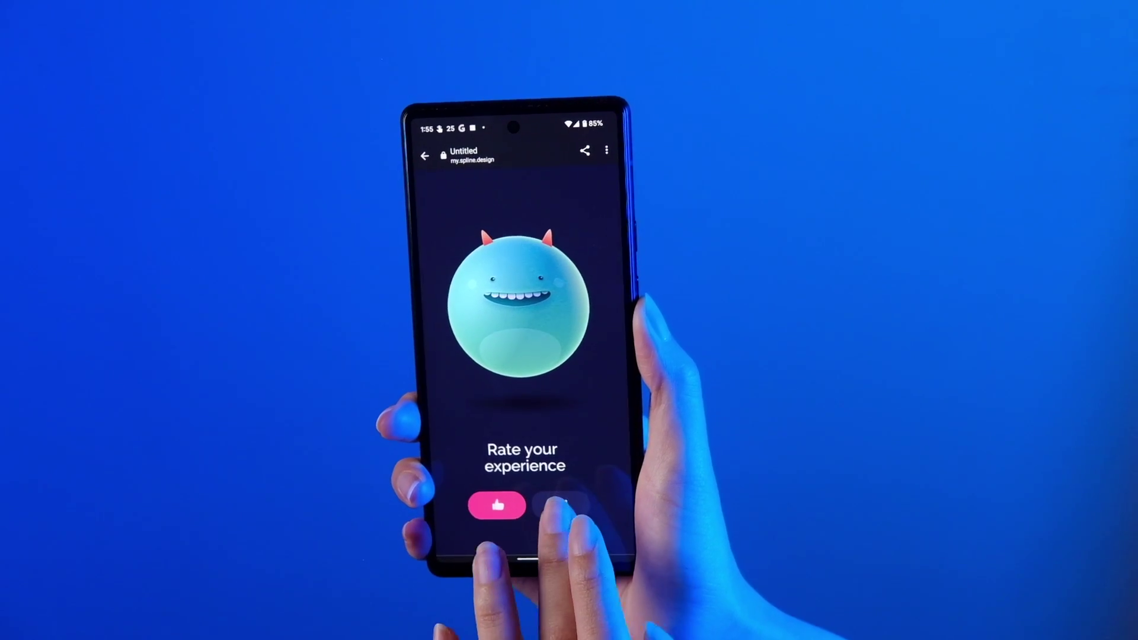
left_click(562, 519)
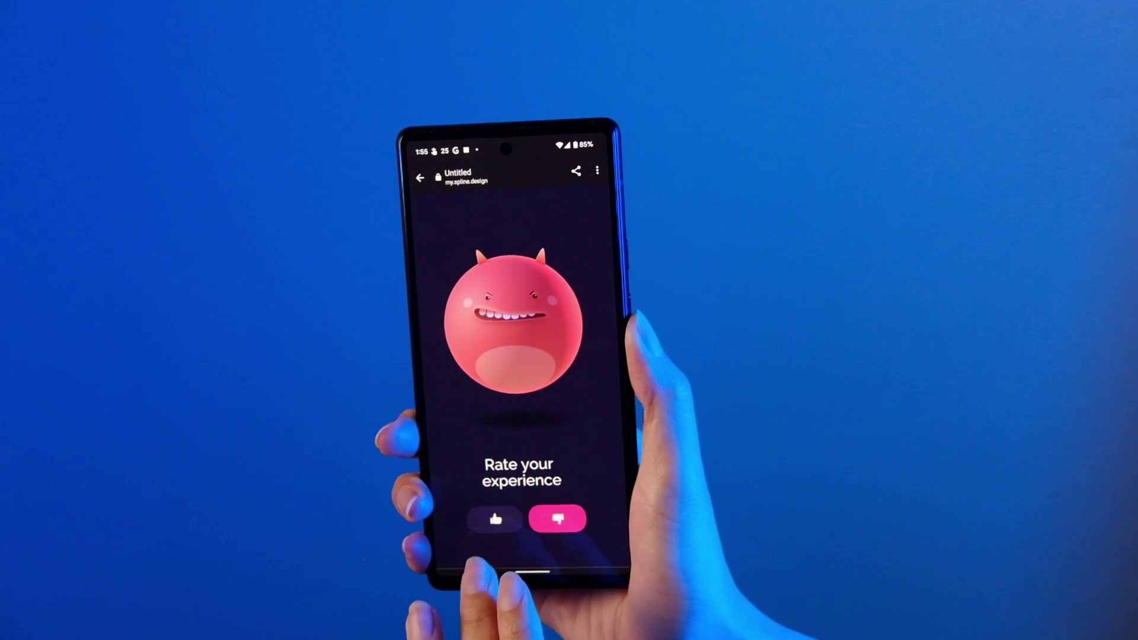
left_click(496, 519)
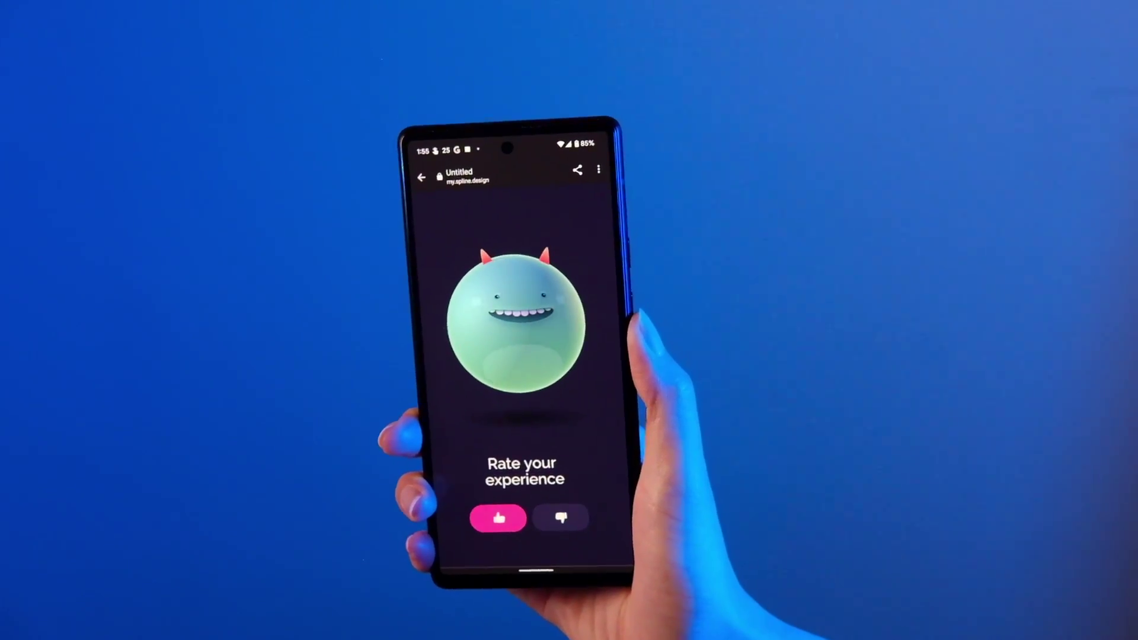
left_click(559, 521)
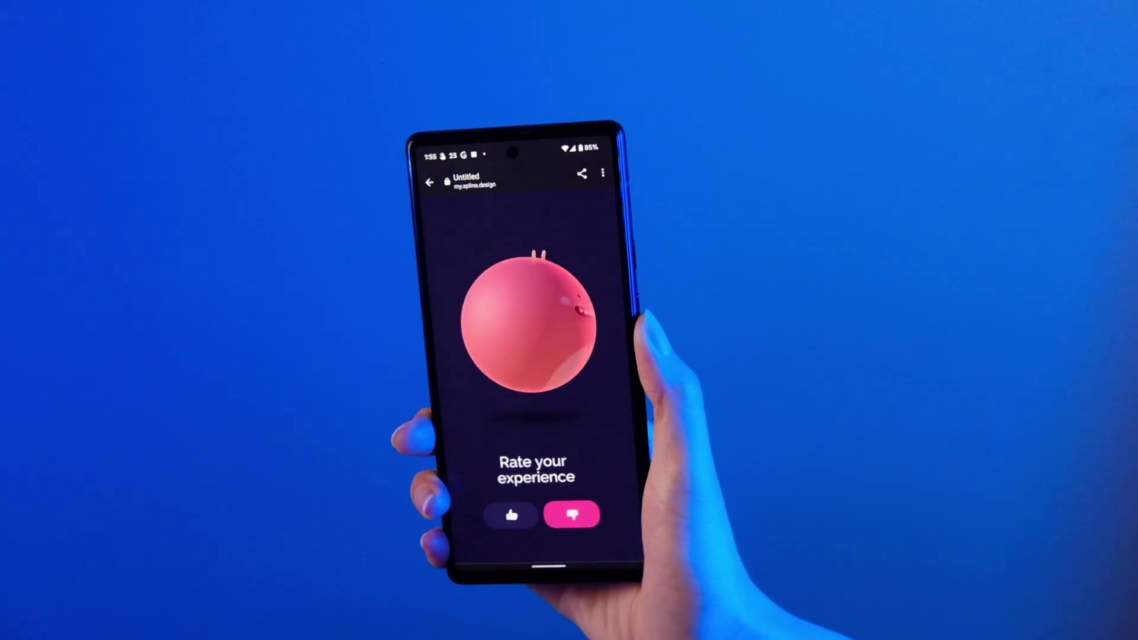